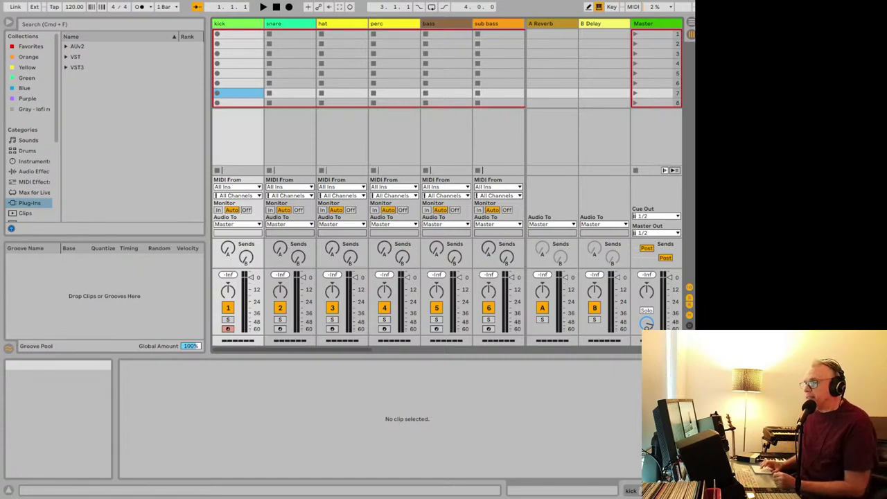
- Switch to ChatGPT in Safari and send the prompt "tell me something weird about Ableton live"
{"action": "left_click", "coordinate": [125, 481]}
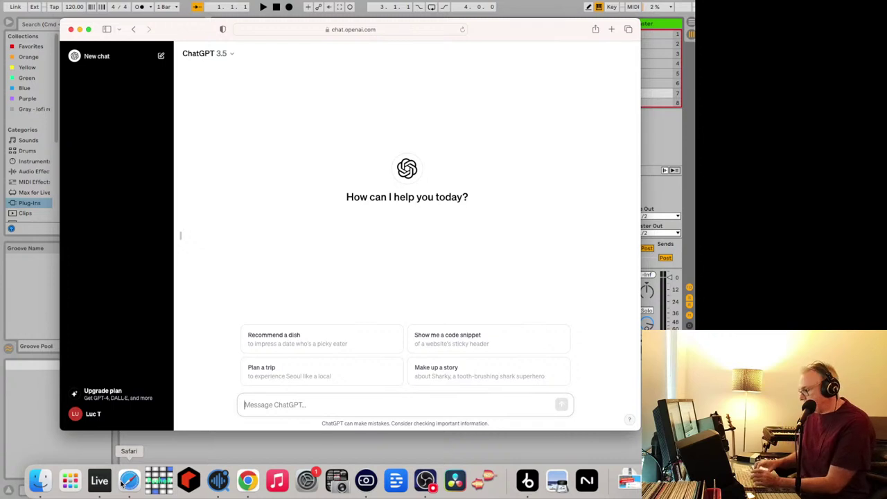
{"action": "type", "text": "tell "}
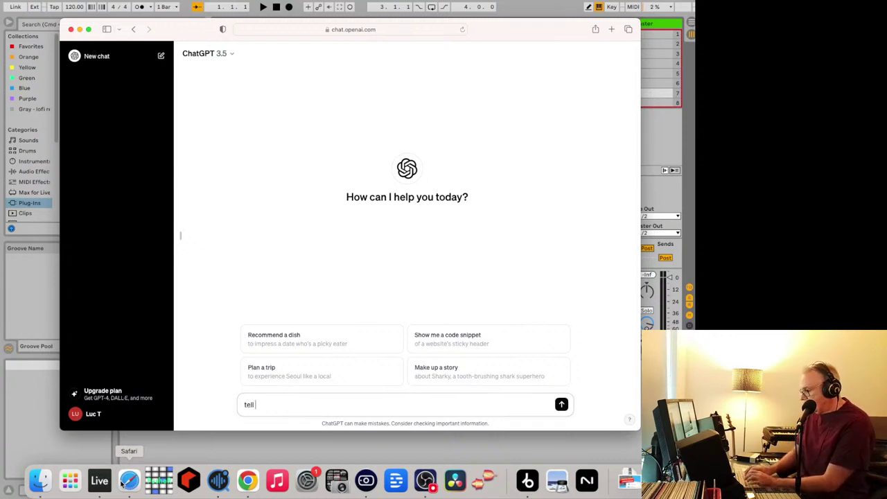
{"action": "type", "text": "me something weird aboit"}
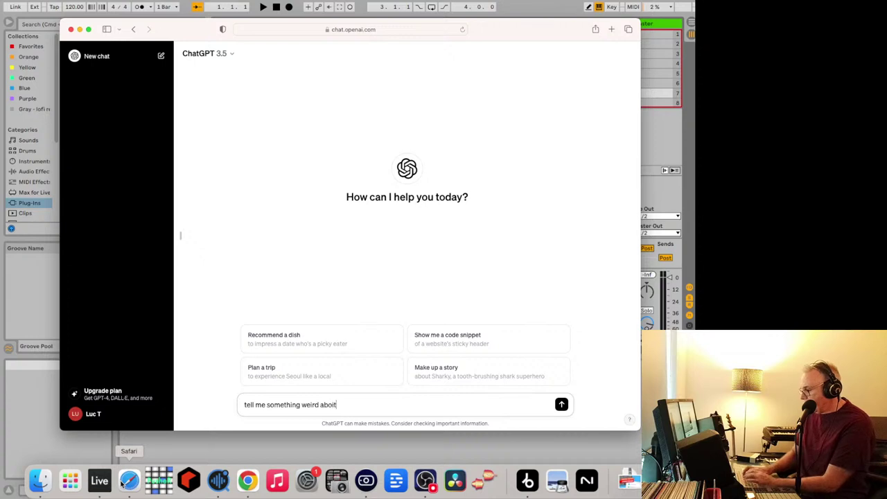
{"action": "key", "text": "BackSpace"}
{"action": "key", "text": "BackSpace"}
{"action": "type", "text": "ut ableton live"}
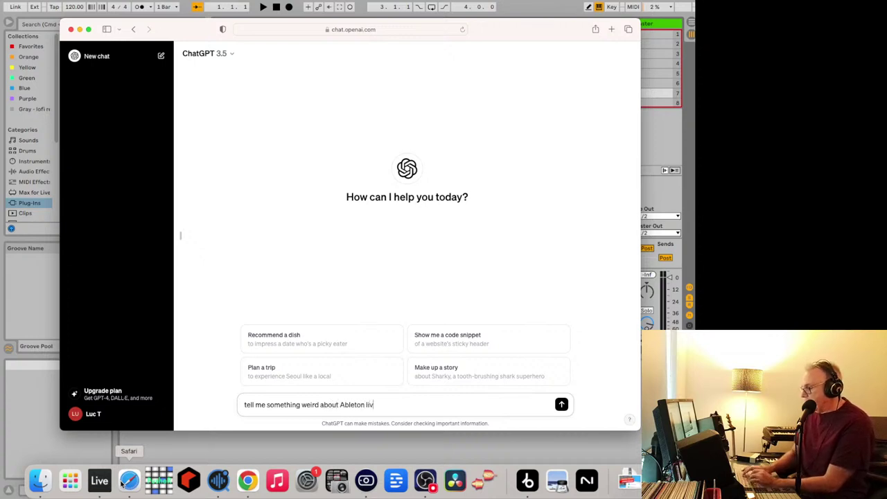
{"action": "key", "text": "Return"}
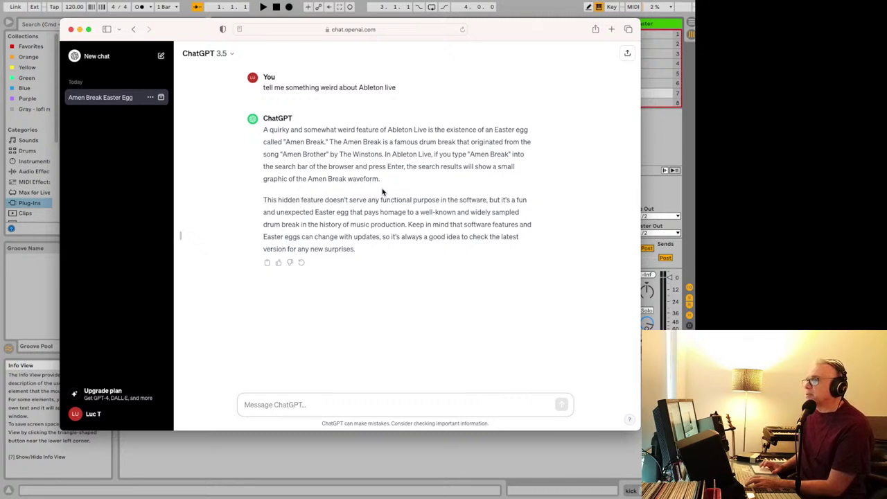
- Switch to Ableton Live and search its browser for "Amen Break"
{"action": "key", "text": "super+Tab"}
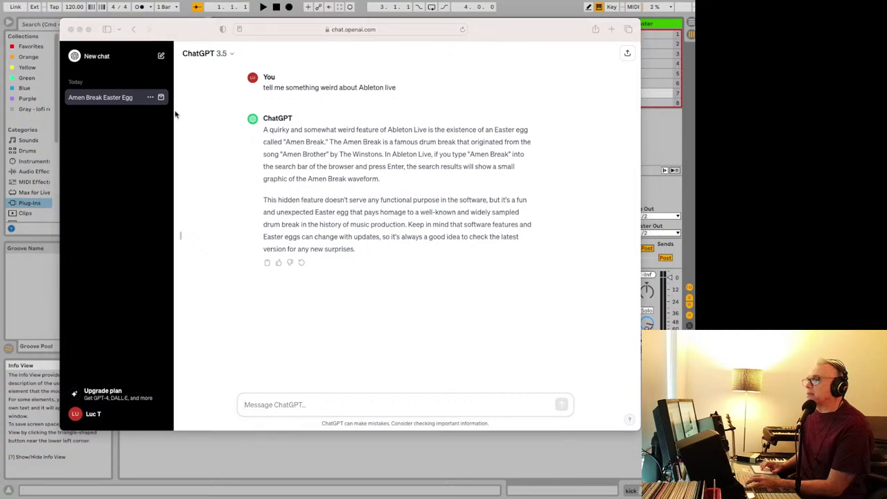
{"action": "left_click", "coordinate": [115, 58]}
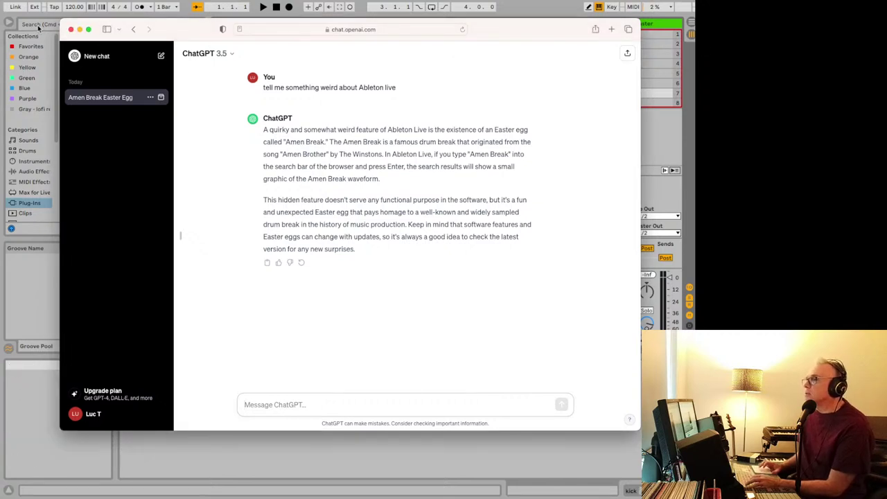
{"action": "left_click", "coordinate": [39, 27]}
{"action": "type", "text": "A"}
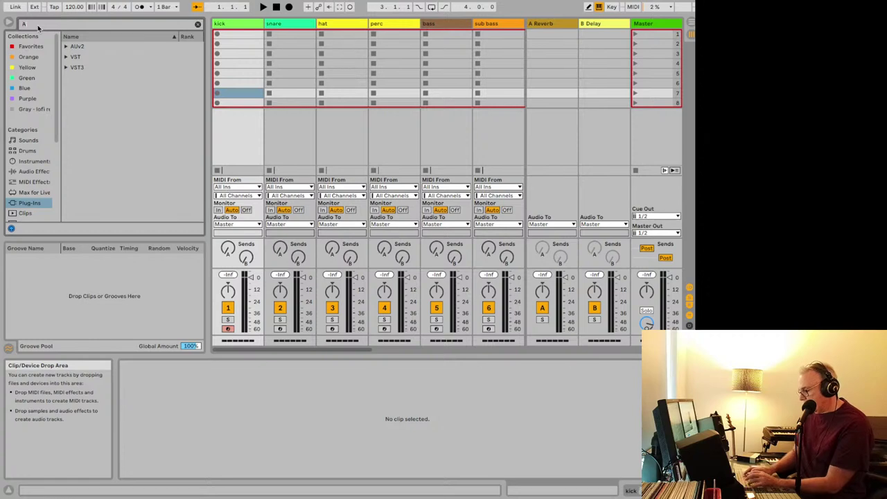
{"action": "type", "text": "men Break"}
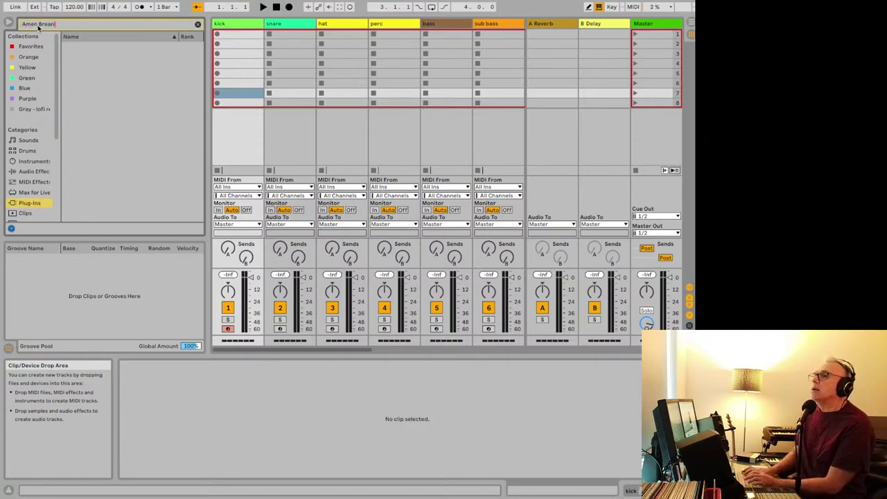
{"action": "key", "text": "BackSpace"}
{"action": "type", "text": "k"}
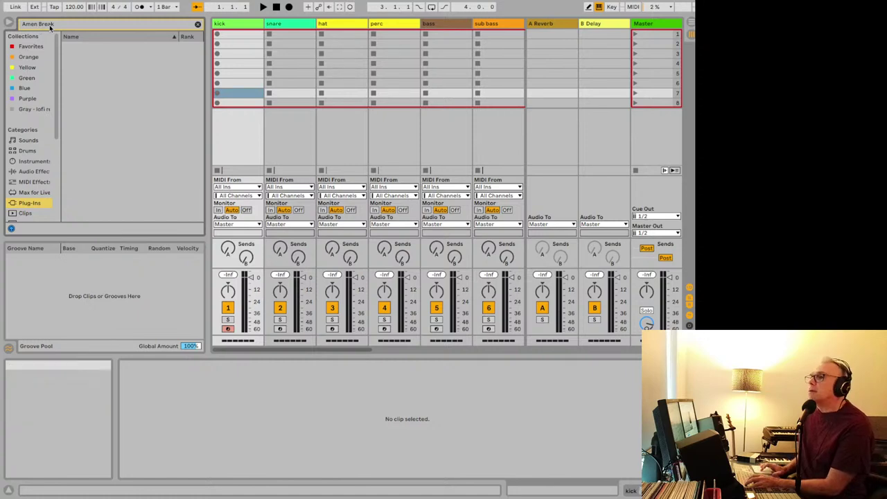
- Return to ChatGPT and send "something else" as a follow-up in the same chat
{"action": "key", "text": "super+Tab"}
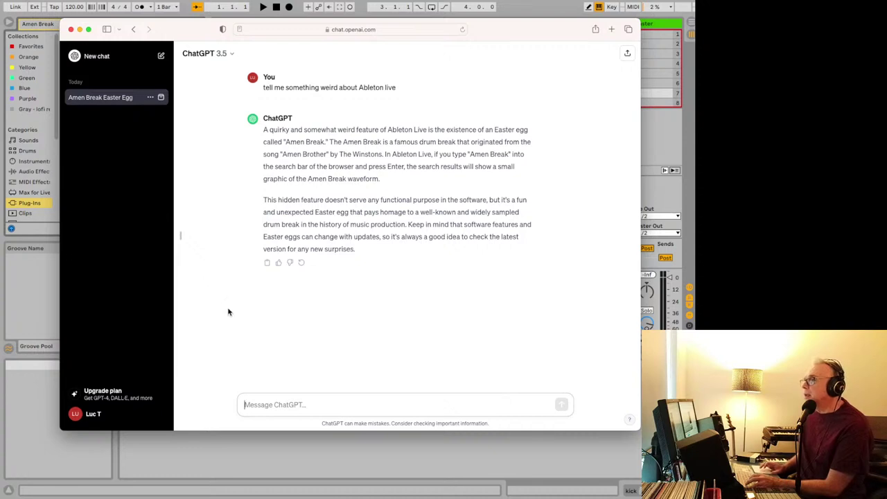
{"action": "type", "text": "something "}
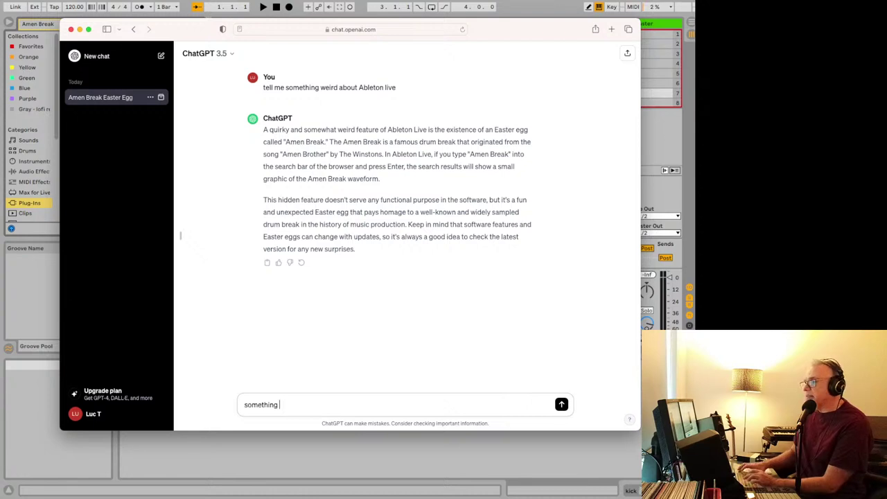
{"action": "type", "text": "else"}
{"action": "key", "text": "Return"}
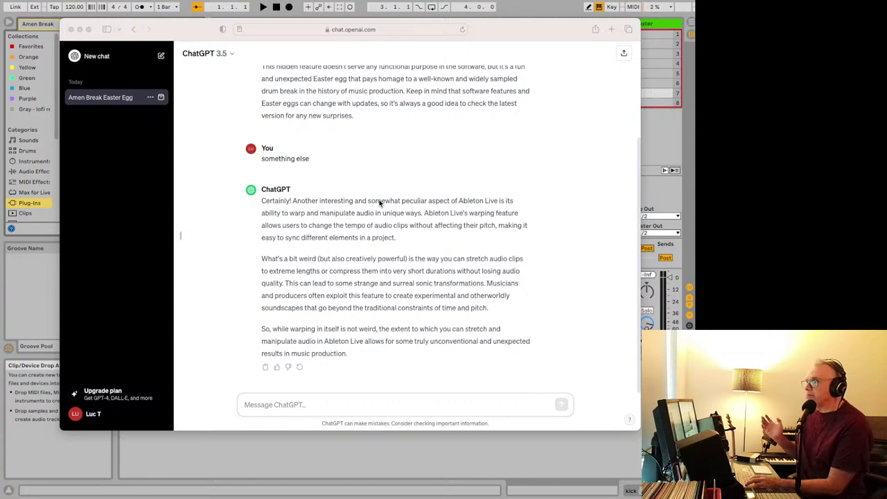
- Send the follow-up prompts "weirder" and "even weirder" and read through the latest answer
{"action": "left_click", "coordinate": [333, 401]}
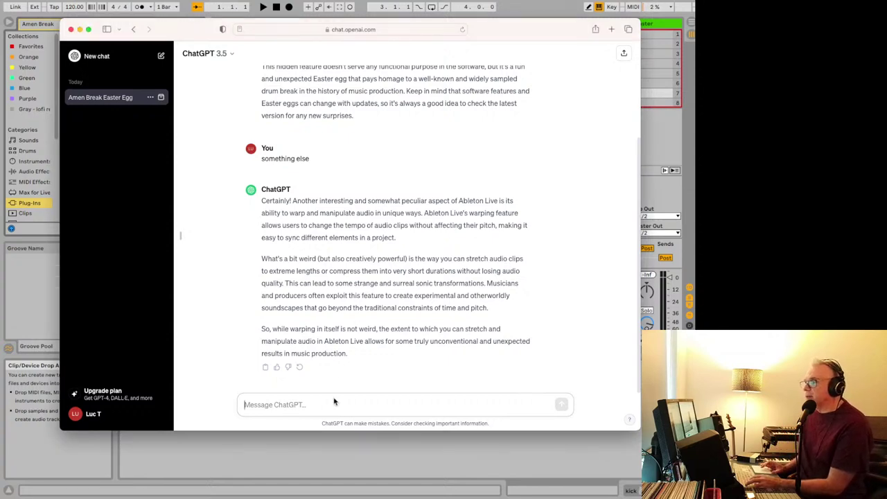
{"action": "type", "text": "weirder"}
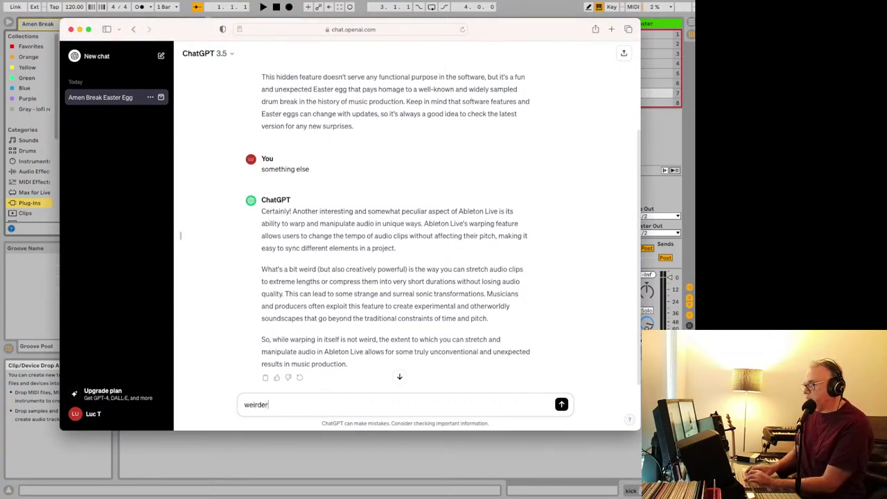
{"action": "key", "text": "Return"}
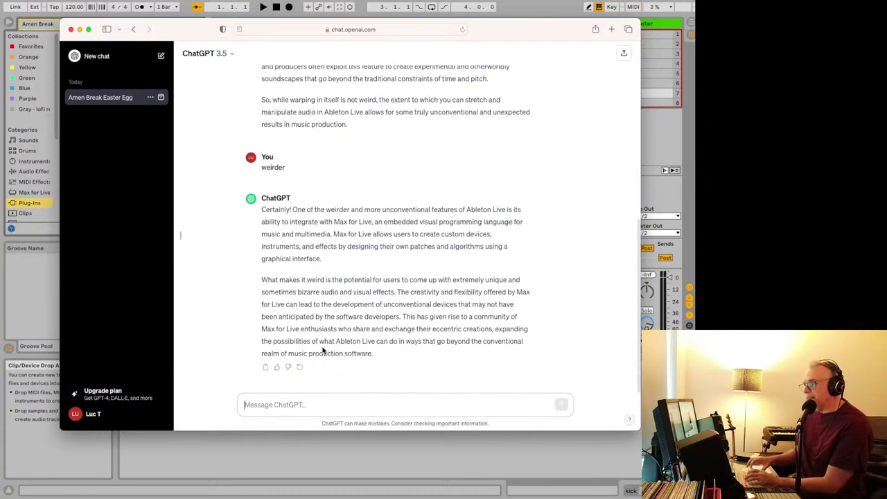
{"action": "type", "text": "even weirder"}
{"action": "key", "text": "Return"}
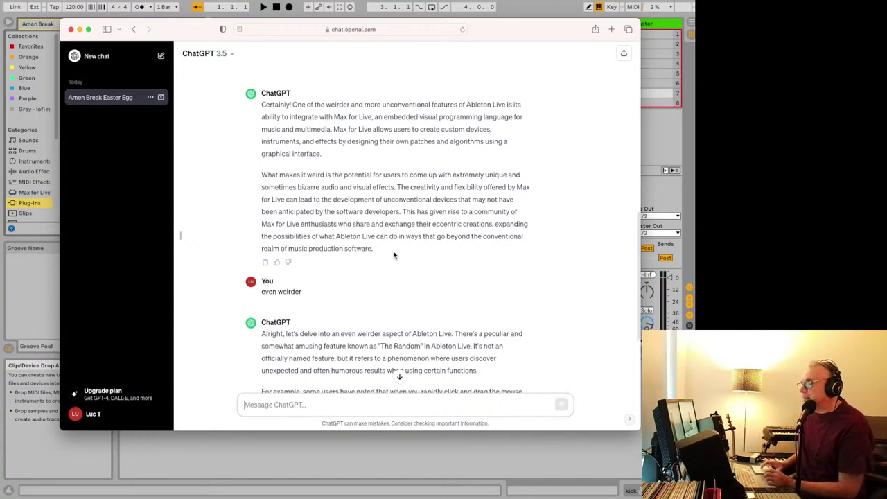
{"action": "scroll", "coordinate": [394, 256], "scroll_direction": "down", "scroll_amount": 5}
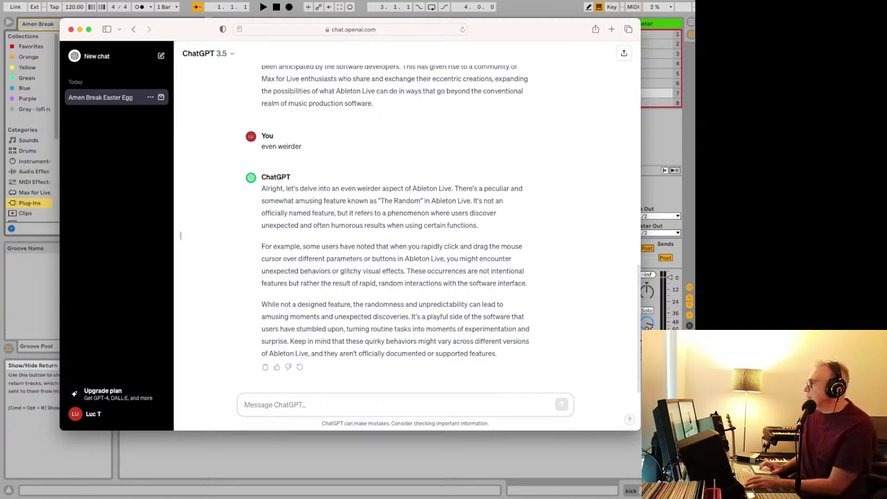
- Send the follow-up prompt "I would like to know something REALY weird about it" in the same chat
{"action": "key", "text": "super+Tab"}
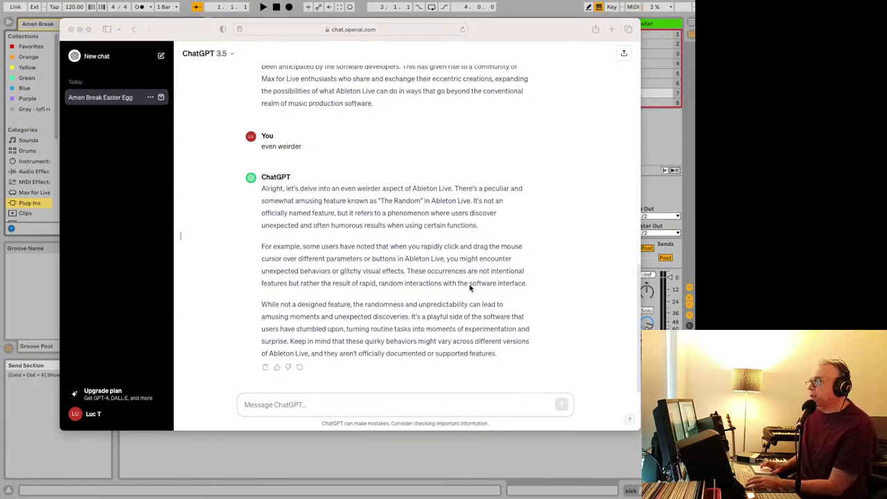
{"action": "left_click", "coordinate": [355, 406]}
{"action": "type", "text": "I would like to know something REALY weird about"}
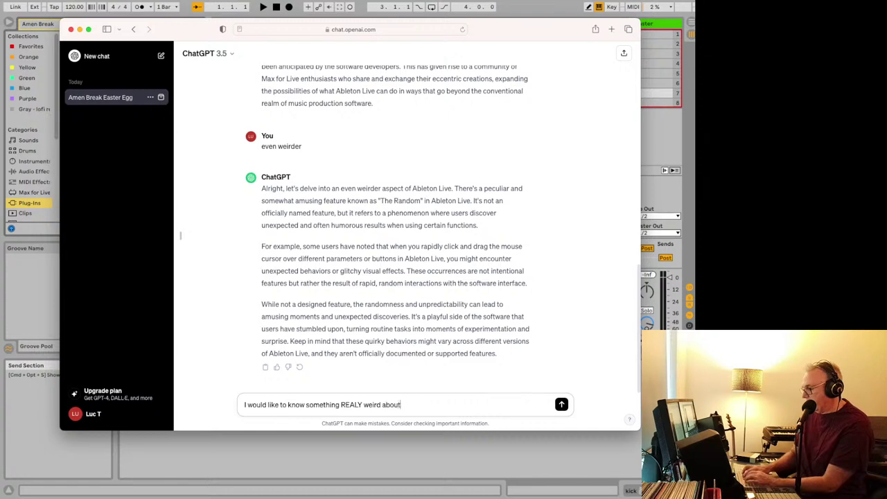
{"action": "type", "text": " it"}
{"action": "key", "text": "Return"}
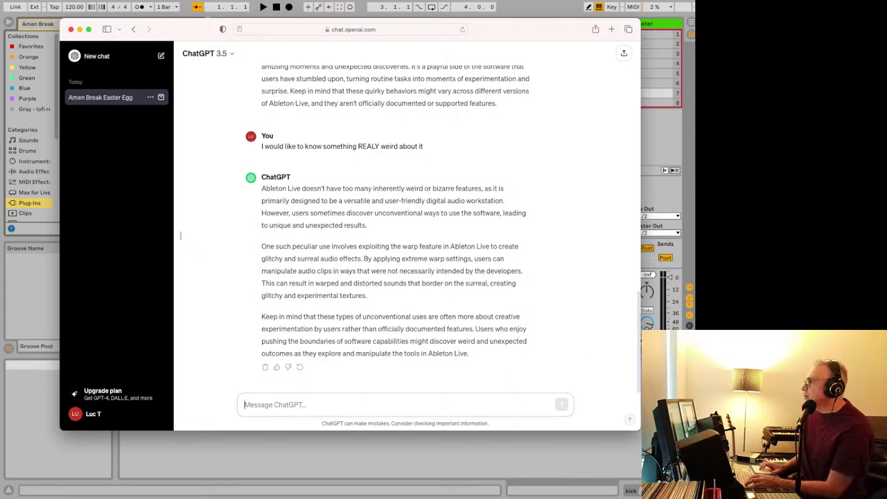
- Start a new chat and ask "what is the most underrated device in Ableton live"
{"action": "left_click", "coordinate": [333, 403]}
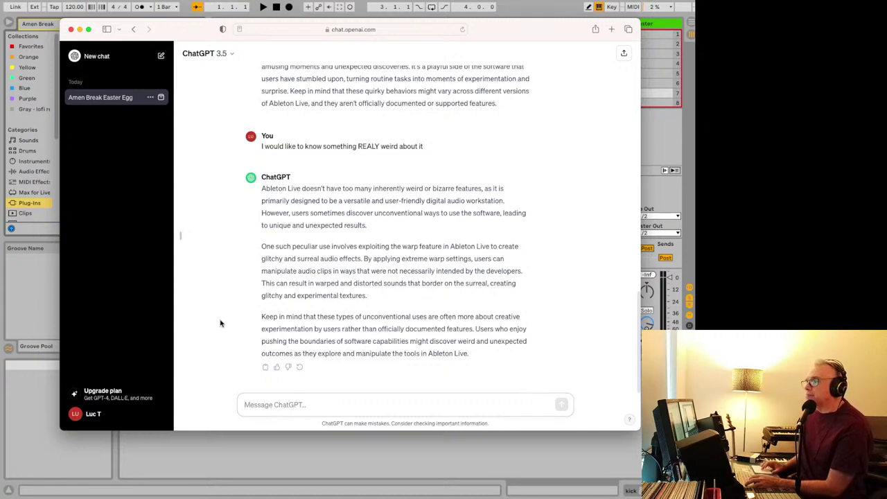
{"action": "left_click", "coordinate": [161, 57]}
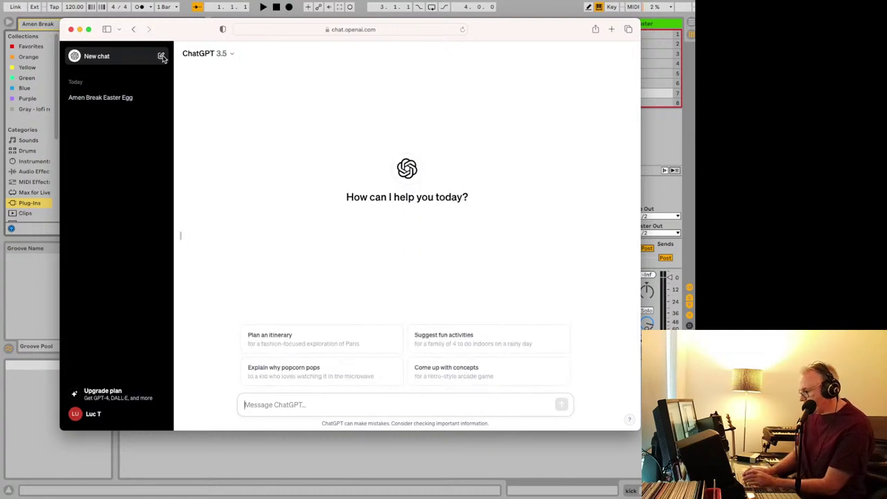
{"action": "type", "text": "wh"}
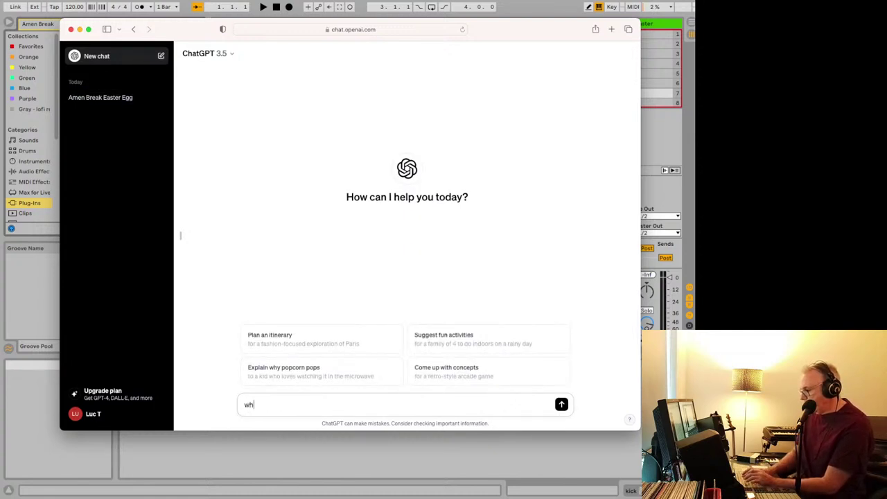
{"action": "type", "text": "at are the most underrated devices in ableton live"}
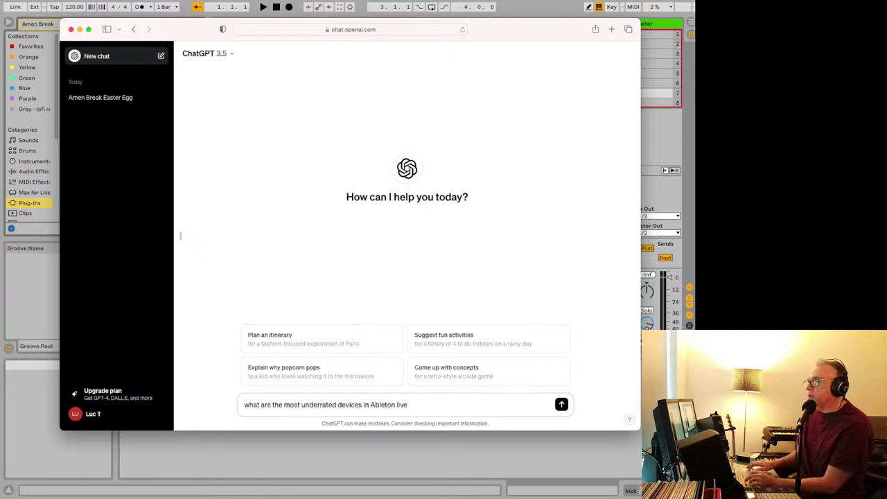
{"action": "key", "text": "BackSpace"}
{"action": "key", "text": "BackSpace"}
{"action": "key", "text": "BackSpace"}
{"action": "type", "text": "is"}
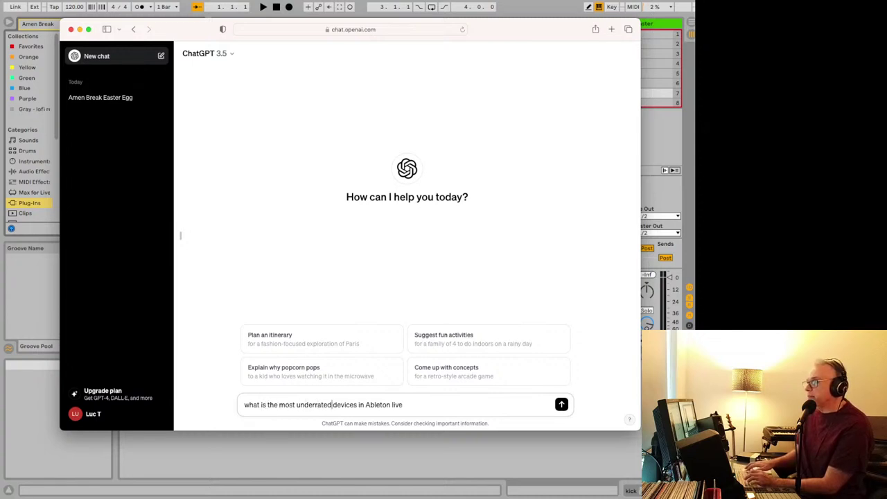
{"action": "key", "text": "BackSpace"}
{"action": "key", "text": "Return"}
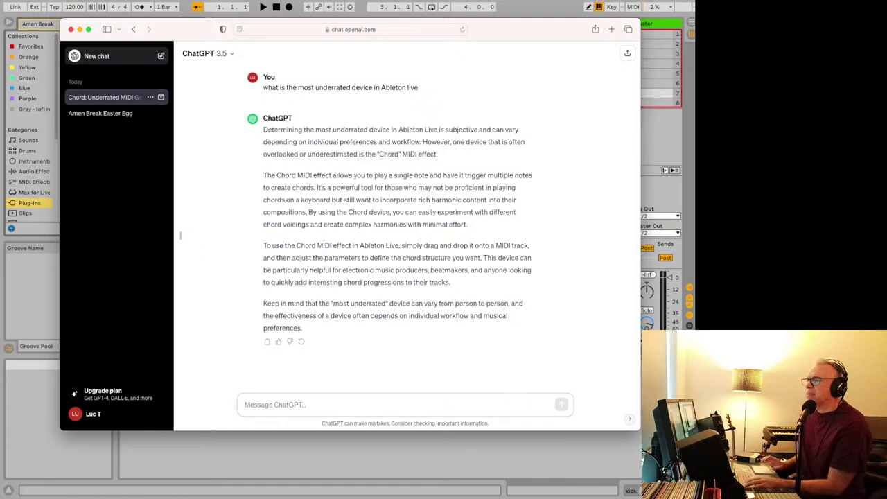
- Switch to Ableton Live, search the plug-ins for "polym" and load the AUv2 UADx PolyMAX Synth onto the kick track
{"action": "key", "text": "super+Tab"}
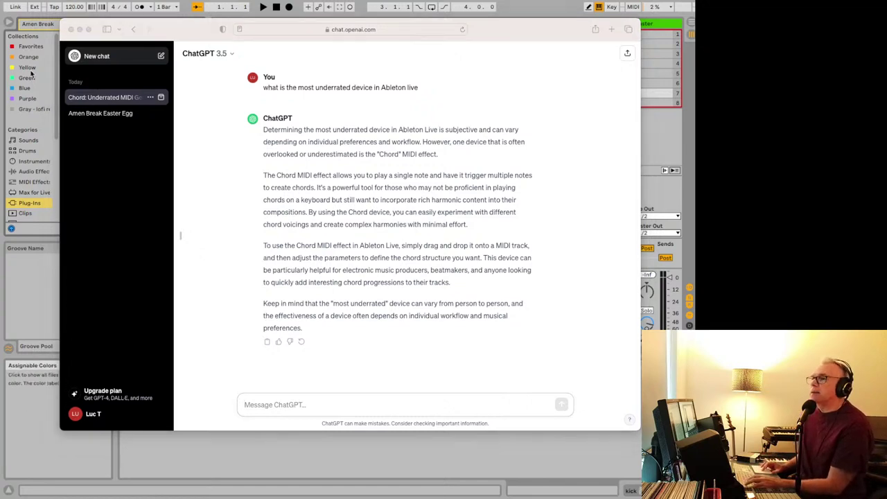
{"action": "left_click", "coordinate": [31, 130]}
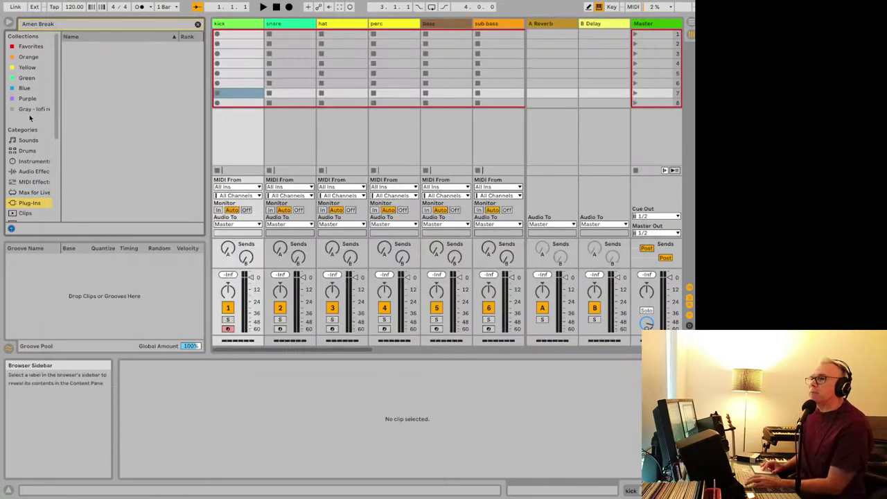
{"action": "key", "text": "super+a"}
{"action": "type", "text": "poly"}
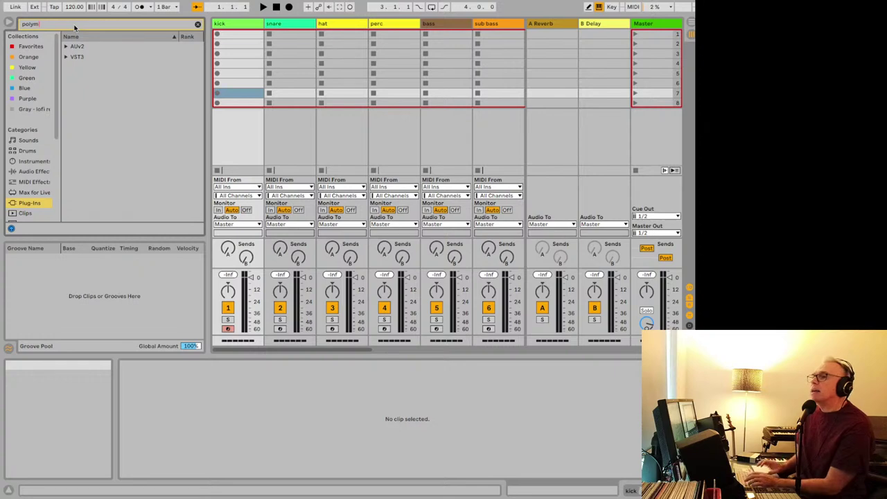
{"action": "left_click", "coordinate": [69, 47]}
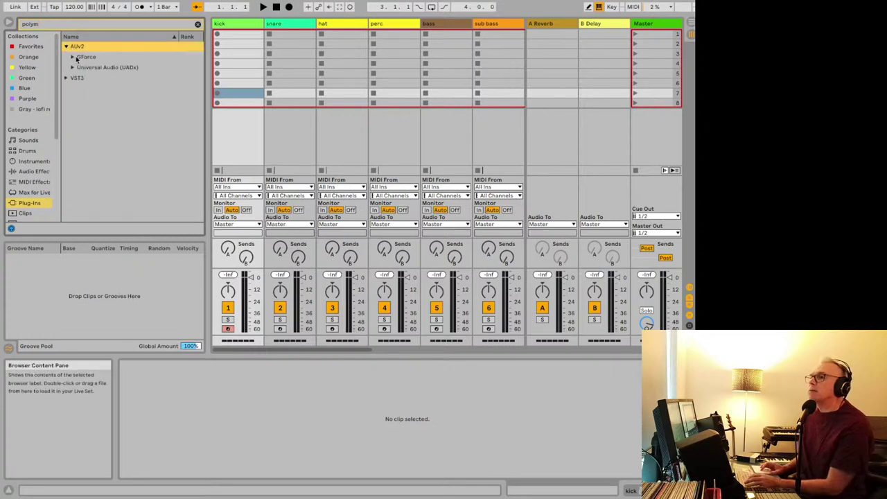
{"action": "left_click", "coordinate": [72, 68]}
{"action": "left_click", "coordinate": [114, 78]}
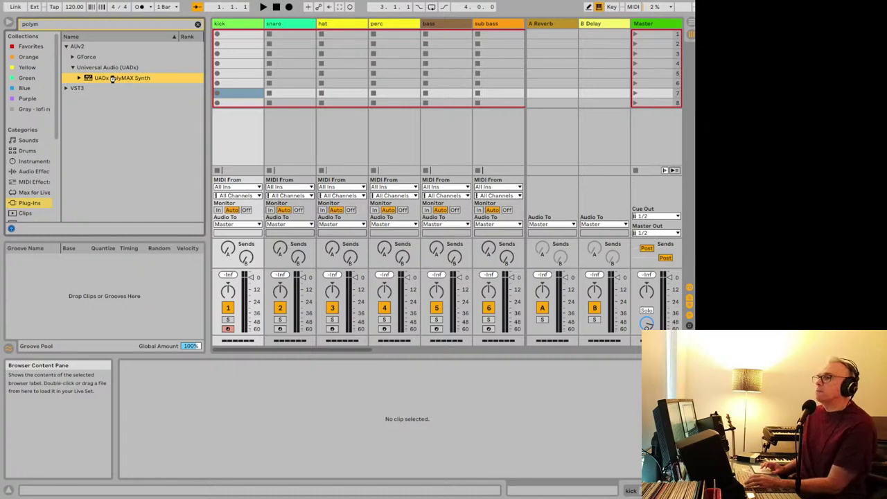
{"action": "double_click", "coordinate": [111, 78]}
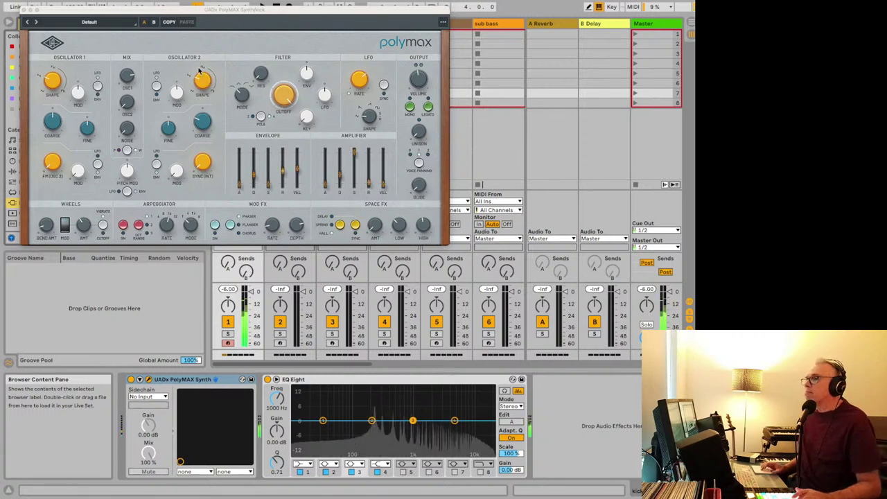
- Filter the PolyMAX presets to the Lead type and audition Crusher, Diving and Dual Saw Lead
{"action": "left_click", "coordinate": [97, 23]}
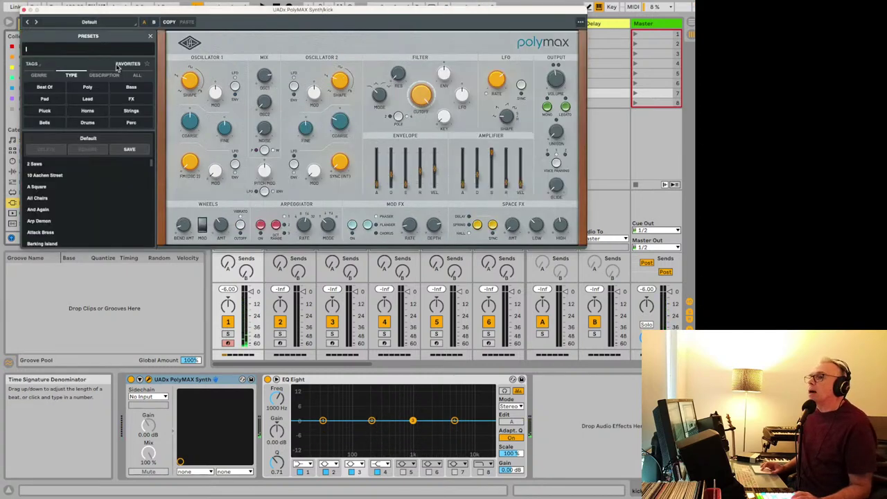
{"action": "left_click", "coordinate": [88, 101]}
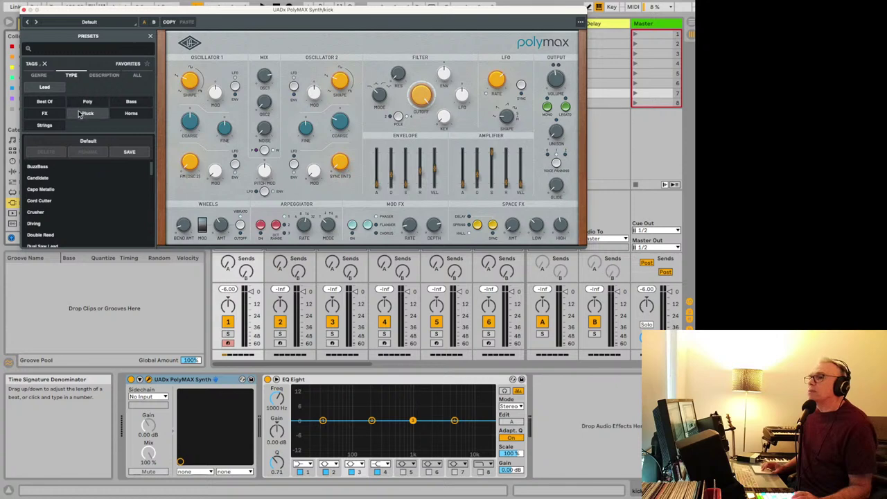
{"action": "left_click", "coordinate": [36, 212]}
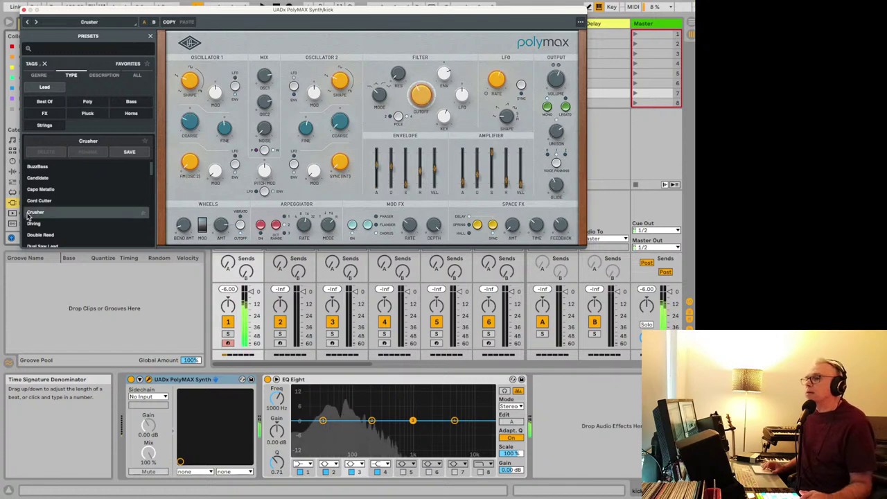
{"action": "left_click", "coordinate": [30, 235]}
{"action": "left_click", "coordinate": [34, 223]}
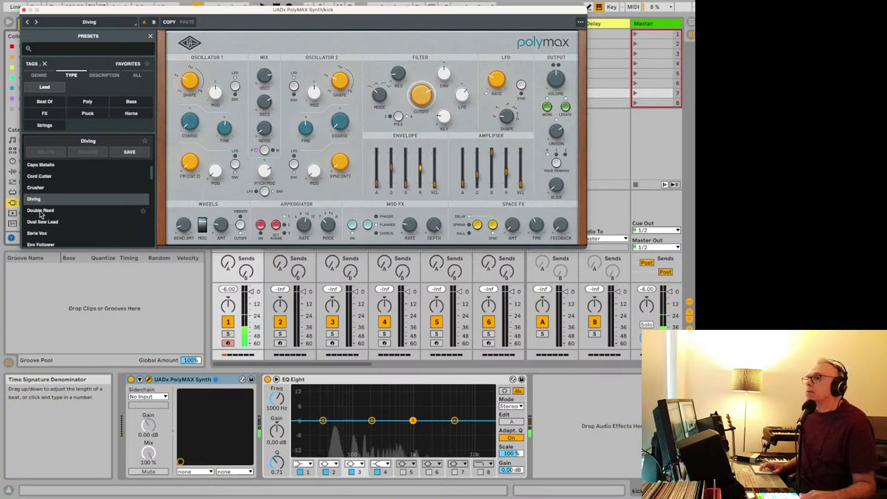
{"action": "scroll", "coordinate": [42, 212], "scroll_direction": "down", "scroll_amount": 3}
{"action": "left_click", "coordinate": [41, 212]}
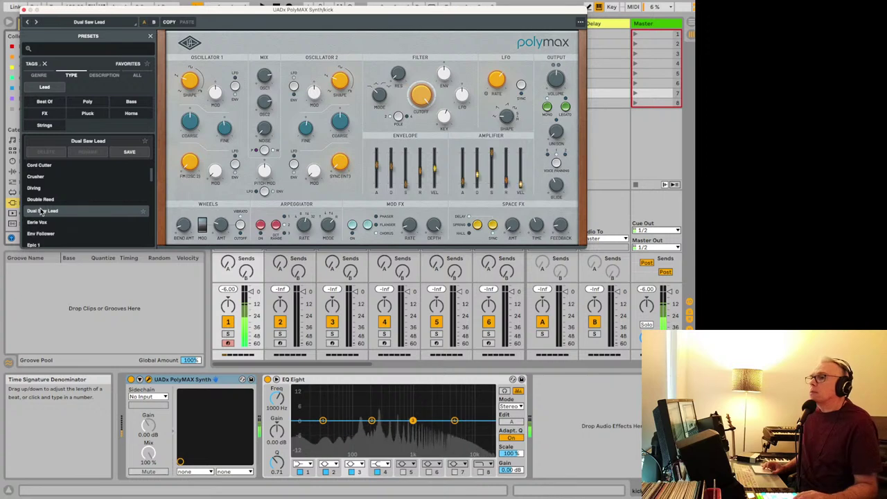
- Filter the presets by both Lead and Poly, audition Like A Jungle, load Square Anywhere and close the synth window
{"action": "left_click", "coordinate": [82, 115]}
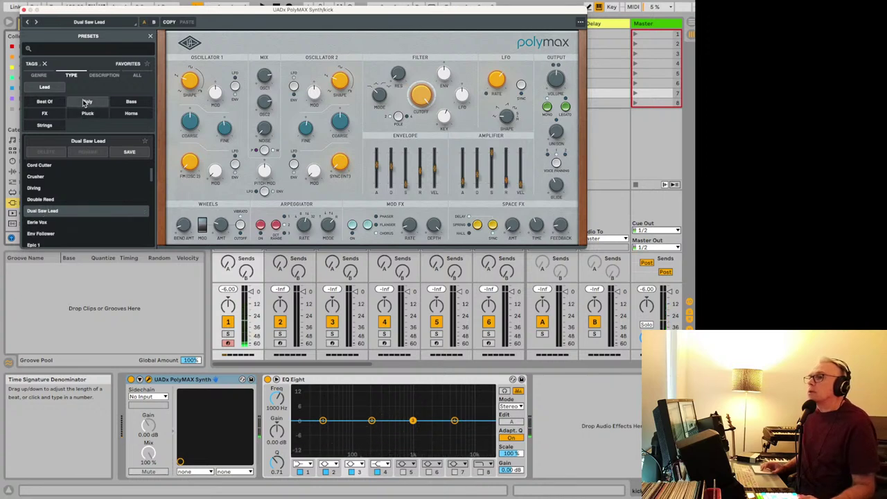
{"action": "left_click", "coordinate": [54, 88]}
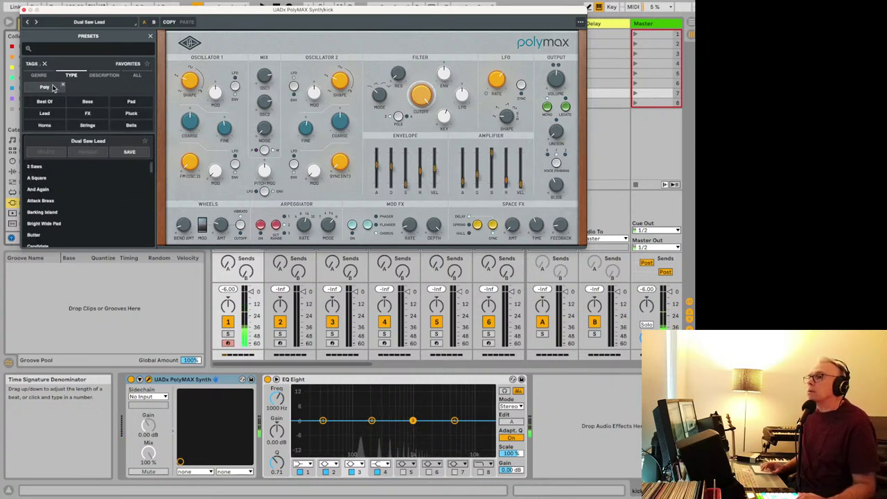
{"action": "left_click", "coordinate": [53, 88]}
{"action": "left_click", "coordinate": [88, 99]}
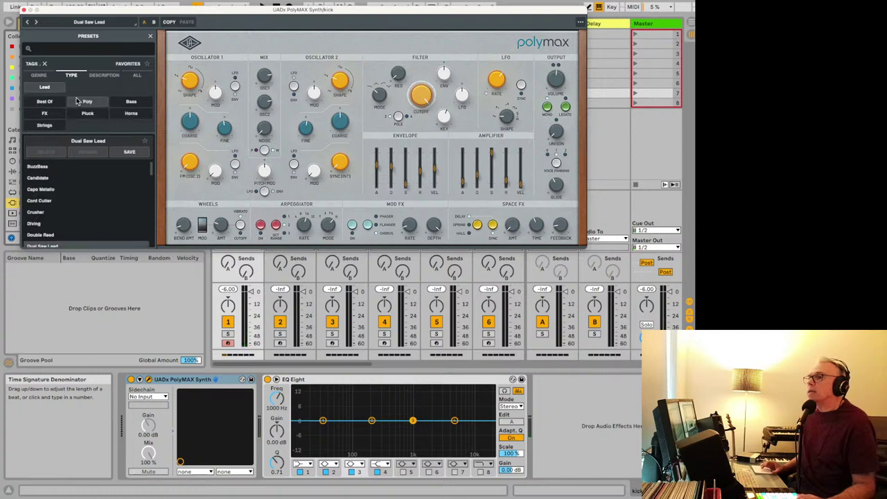
{"action": "left_click", "coordinate": [80, 104]}
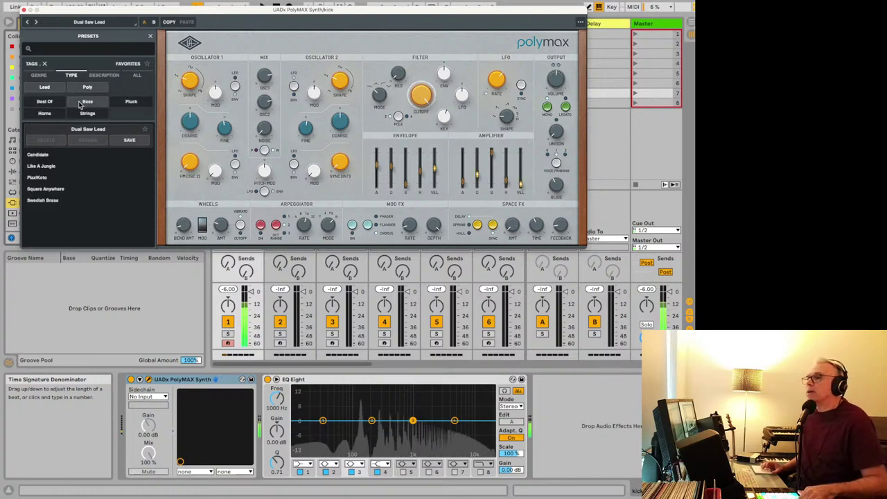
{"action": "left_click", "coordinate": [59, 169]}
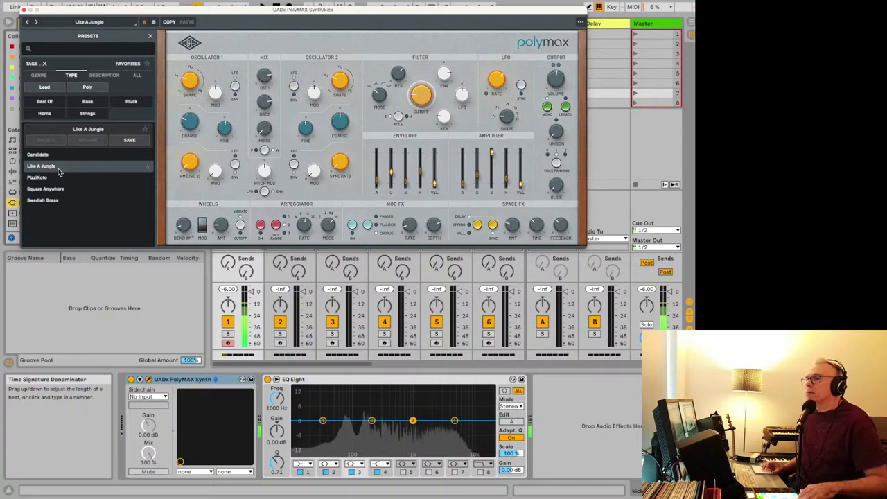
{"action": "left_click", "coordinate": [44, 189]}
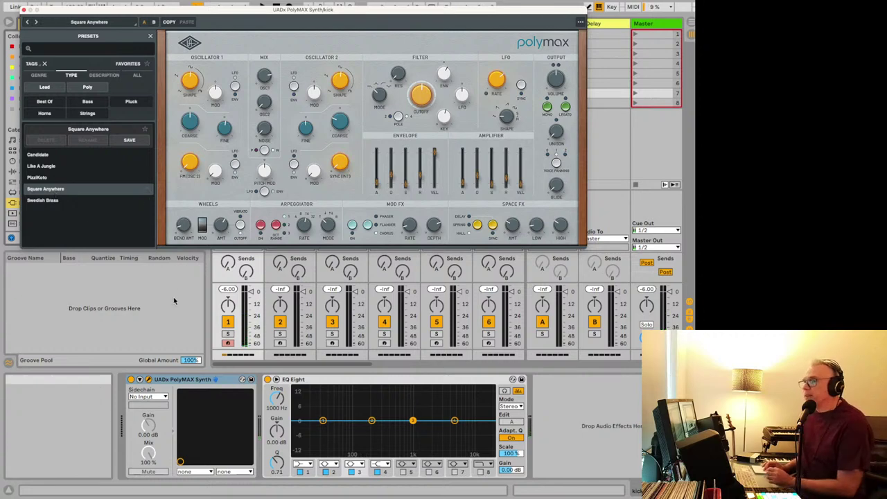
{"action": "left_click", "coordinate": [25, 9]}
- Search the MIDI effects for "chord" and load the Chord device in front of the synth on the kick track
{"action": "left_click", "coordinate": [31, 24]}
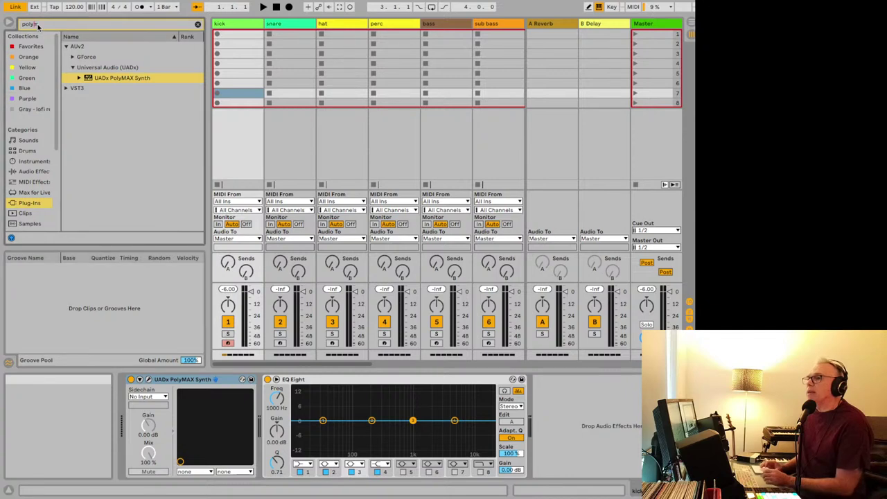
{"action": "type", "text": "chord"}
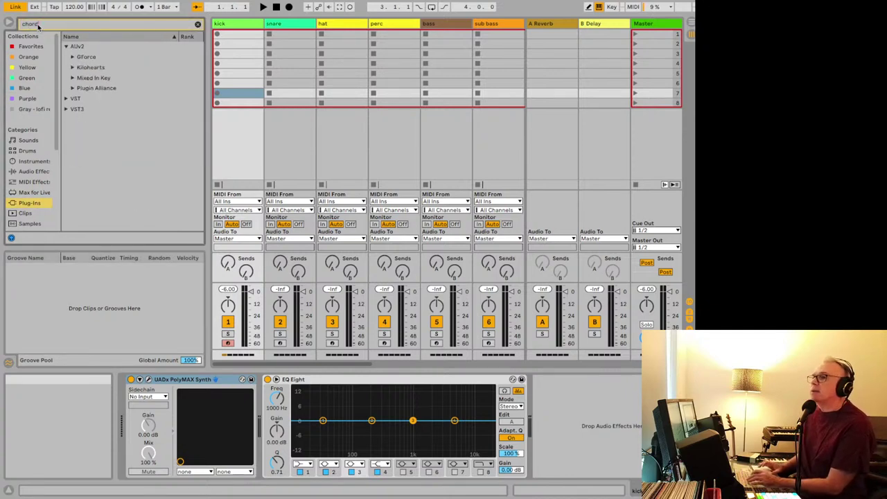
{"action": "left_click", "coordinate": [26, 172]}
{"action": "left_click", "coordinate": [27, 183]}
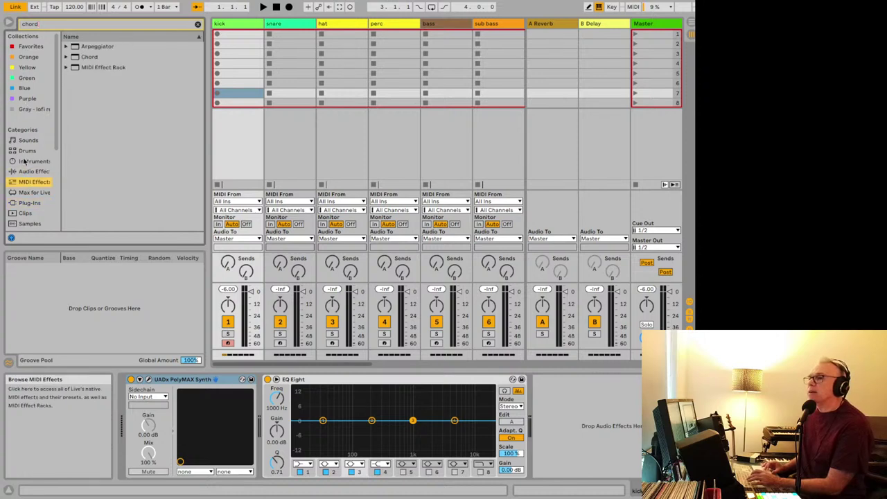
{"action": "left_click", "coordinate": [67, 57]}
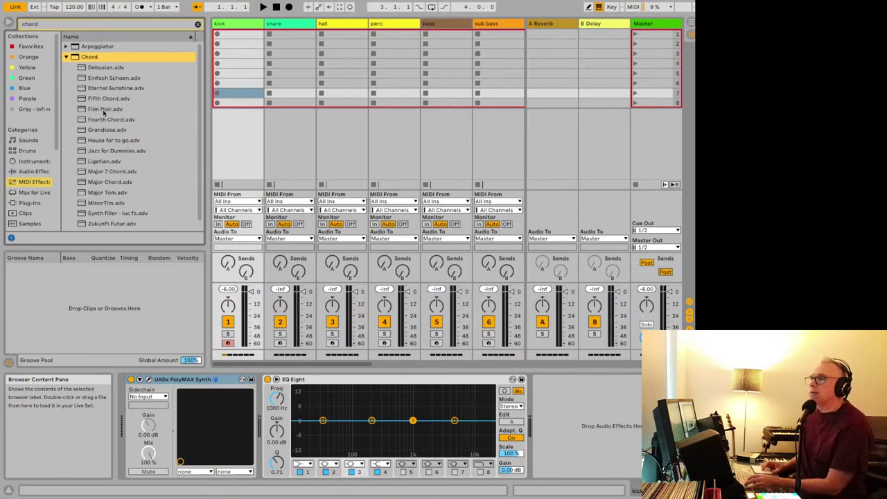
{"action": "double_click", "coordinate": [93, 57]}
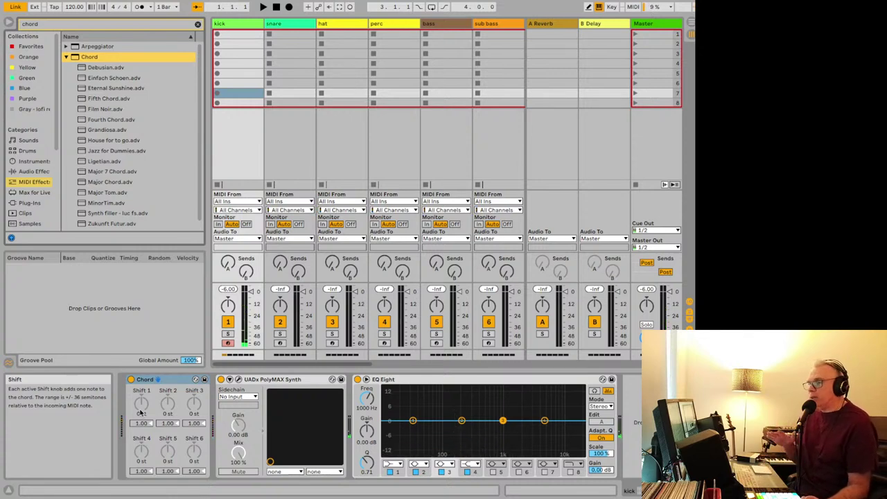
- Set Chord's Shift 2 to -12 st, Shift 3 to +12 st, Shift 4 to +5 st and Shift 5 to -7 st, comparing with the effect bypassed
{"action": "left_click_drag", "start_coordinate": [162, 411], "coordinate": [162, 437]}
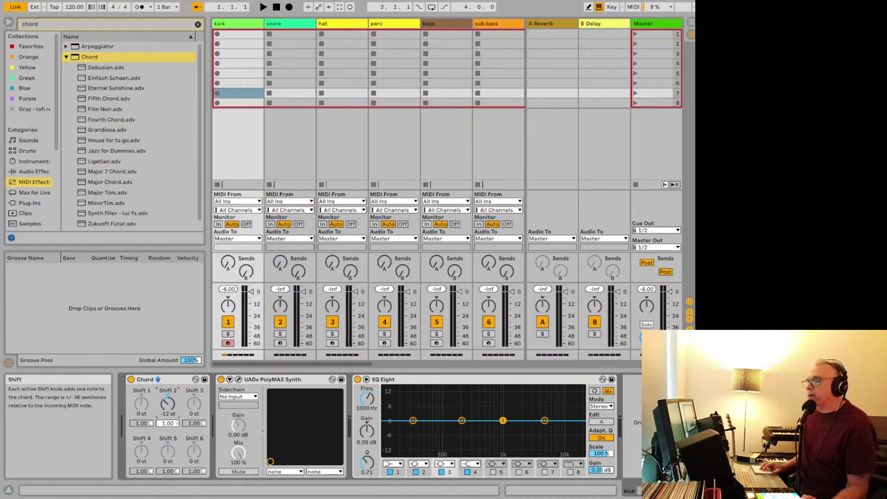
{"action": "left_click_drag", "start_coordinate": [195, 405], "coordinate": [194, 400]}
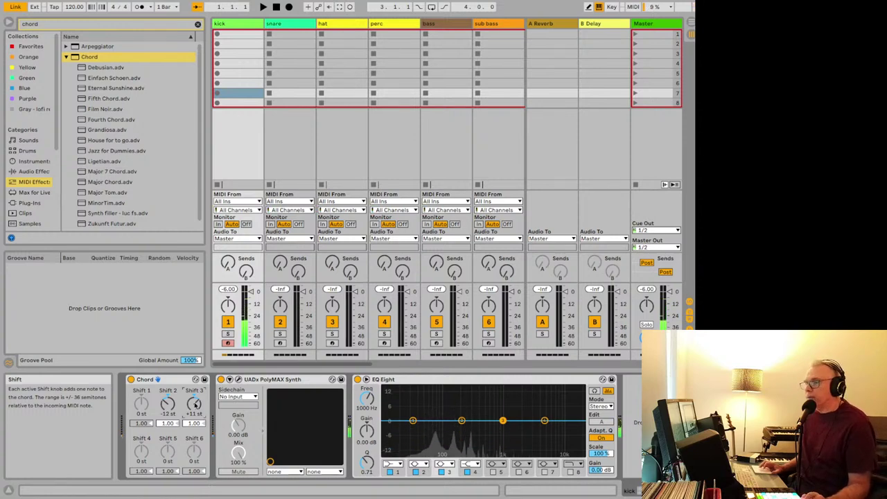
{"action": "left_click_drag", "start_coordinate": [195, 406], "coordinate": [196, 402]}
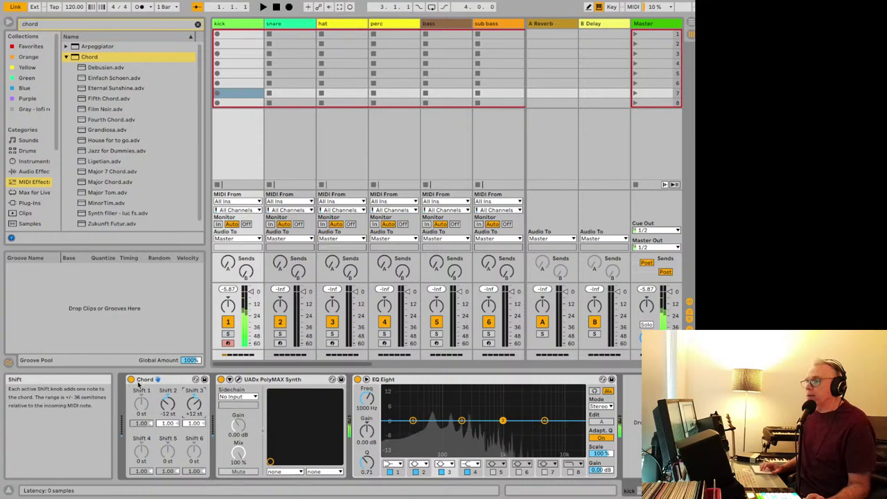
{"action": "left_click", "coordinate": [131, 380]}
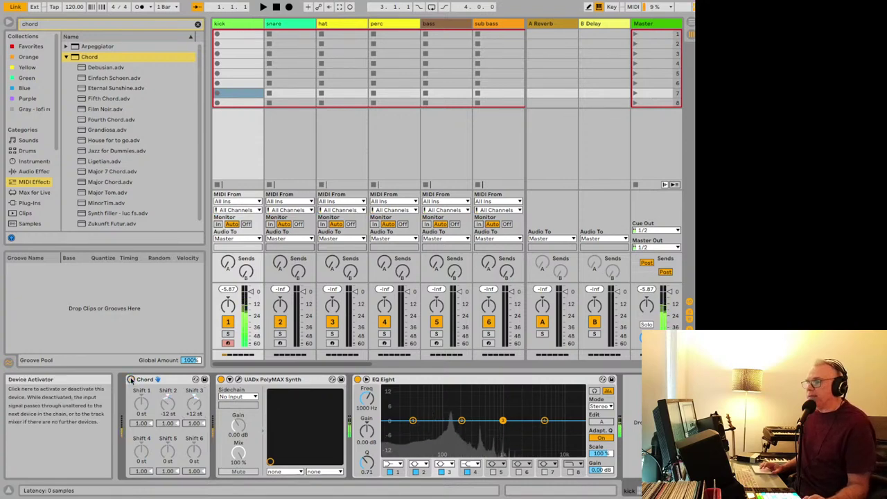
{"action": "left_click", "coordinate": [130, 379]}
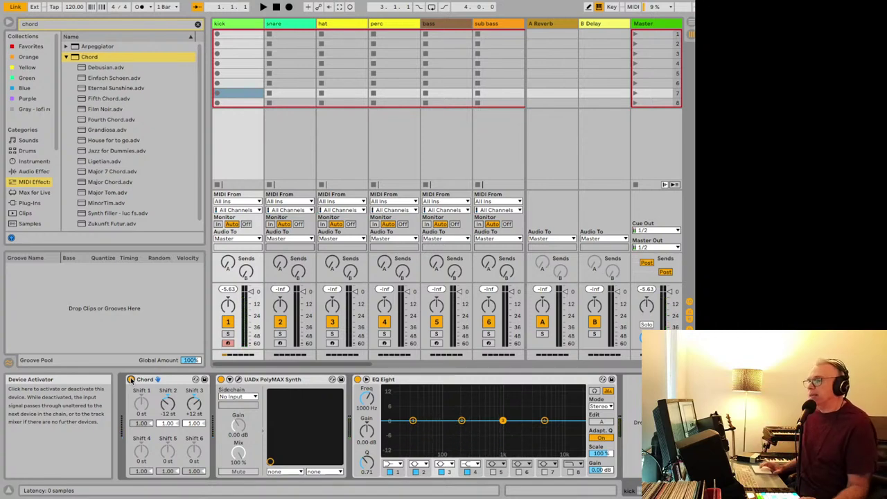
{"action": "left_click_drag", "start_coordinate": [140, 452], "coordinate": [167, 466]}
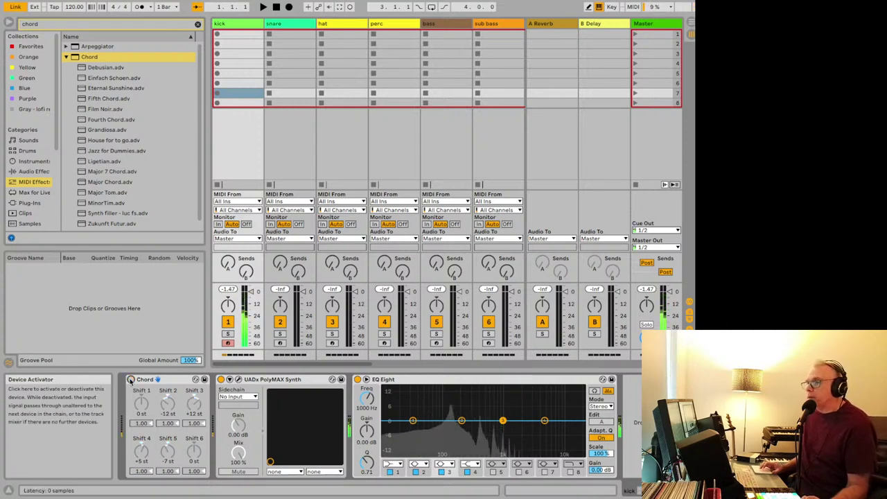
{"action": "left_click", "coordinate": [130, 379]}
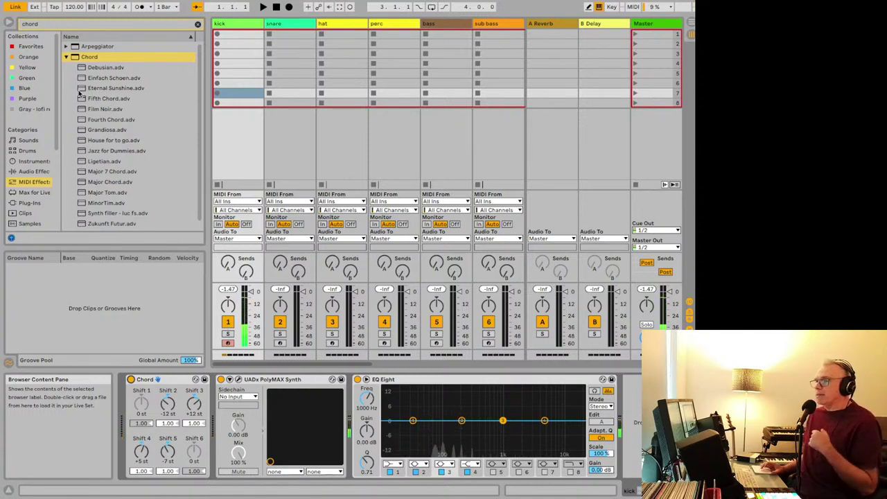
- Save the Chord device's settings as a preset named "fancy chord"
{"action": "left_click", "coordinate": [204, 379]}
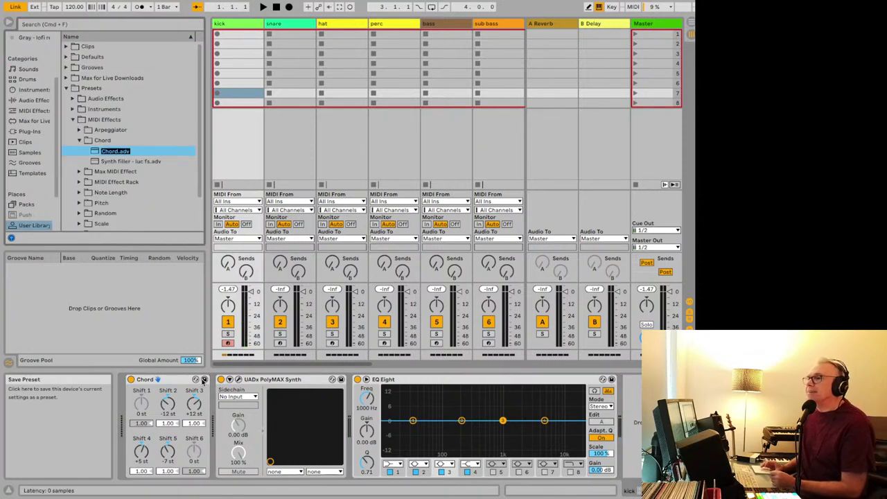
{"action": "key", "text": "Return"}
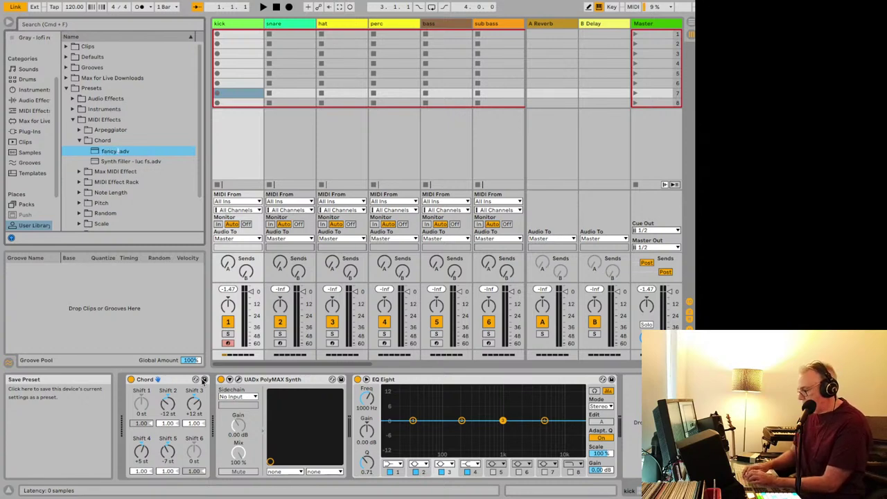
{"action": "key", "text": "Return"}
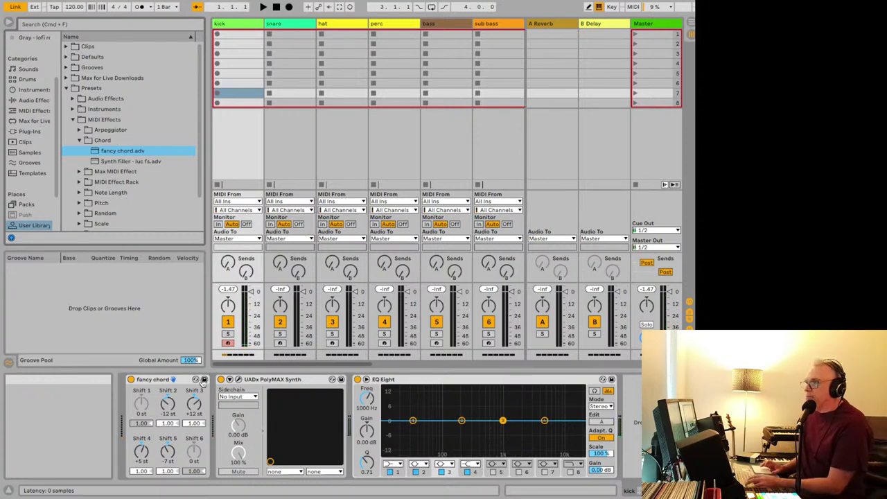
- Switch to ChatGPT, send the follow-up prompt "another one" and read the answer
{"action": "key", "text": "super+Tab"}
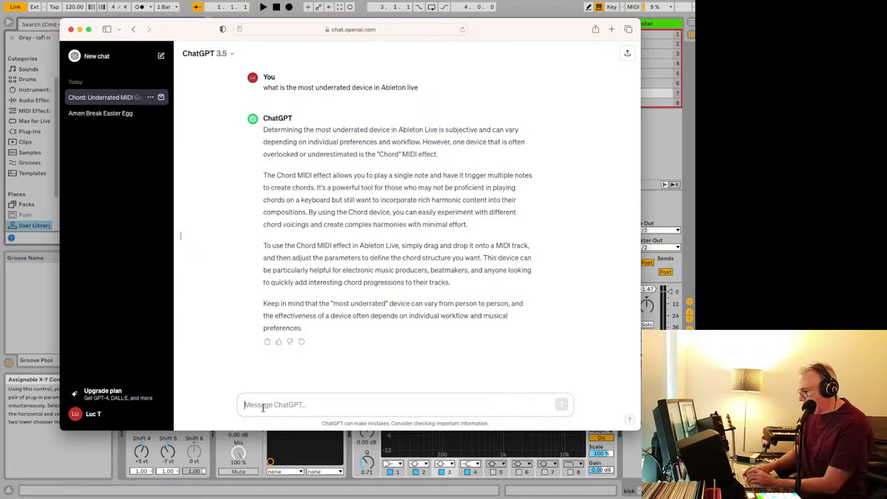
{"action": "type", "text": "another one"}
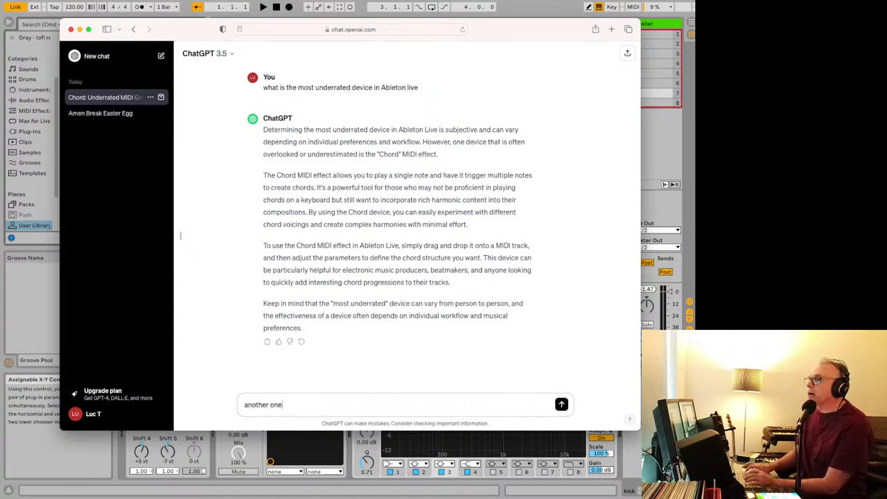
{"action": "key", "text": "Return"}
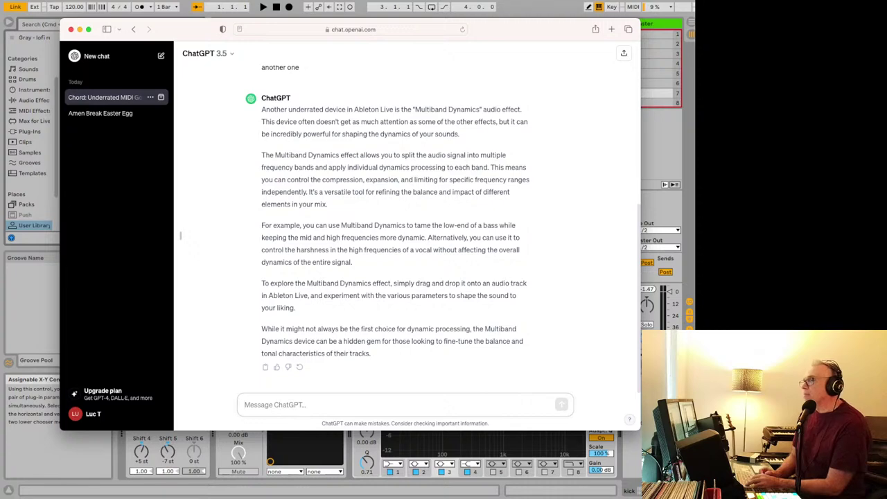
{"action": "key", "text": "super+Tab"}
{"action": "key", "text": "super+Tab"}
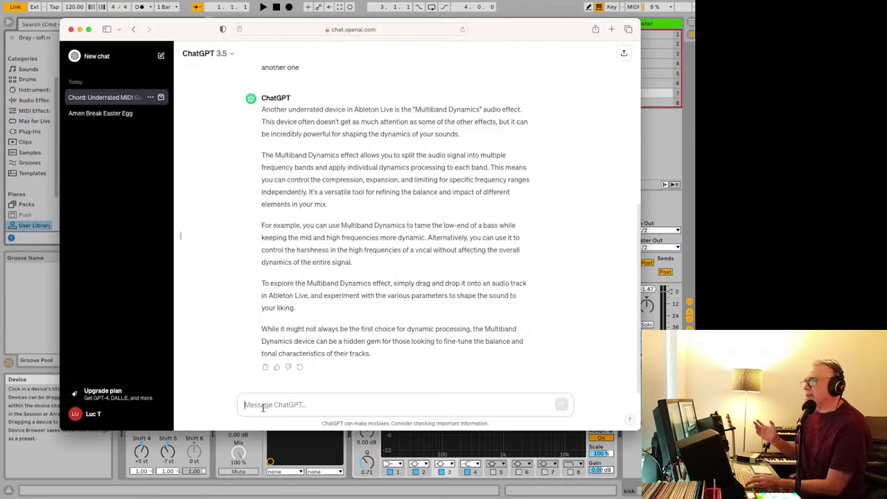
- Switch to Ableton Live and search the audio effects for "multi"
{"action": "key", "text": "super+Tab"}
{"action": "key", "text": "super+Tab"}
{"action": "key", "text": "super+Tab"}
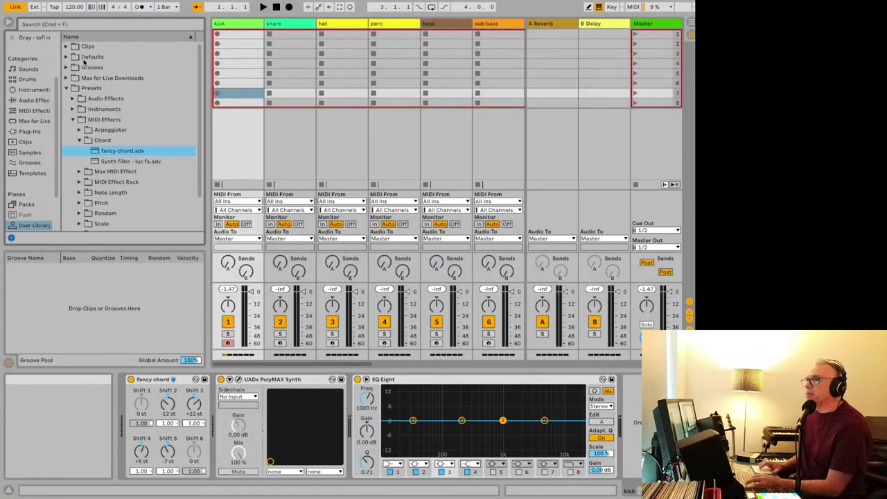
{"action": "left_click", "coordinate": [72, 27]}
{"action": "type", "text": "m"}
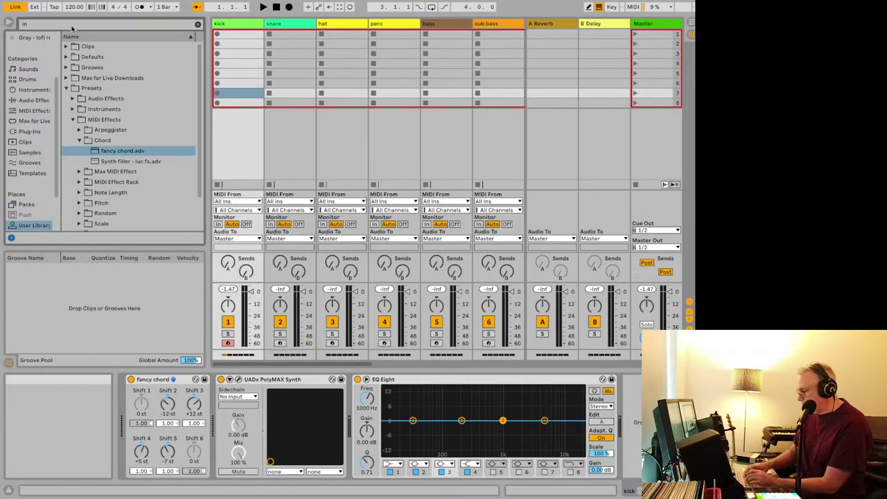
{"action": "type", "text": "ulti"}
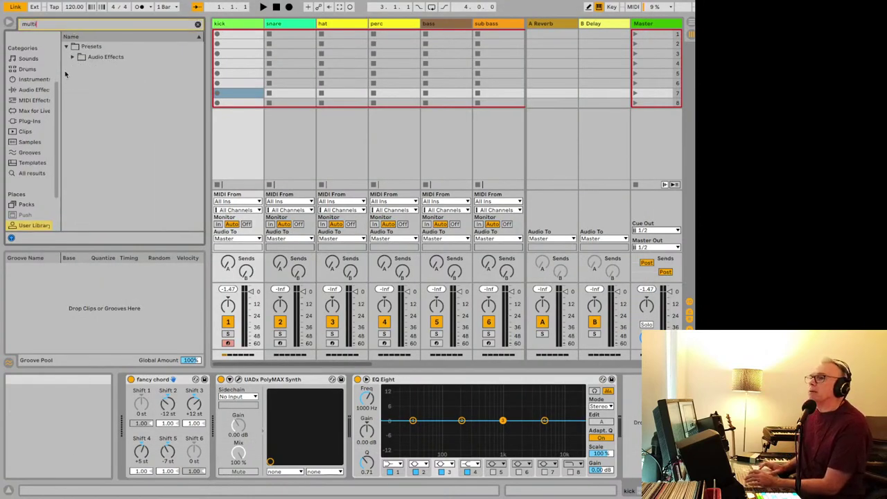
{"action": "scroll", "coordinate": [25, 134], "scroll_direction": "up", "scroll_amount": 5}
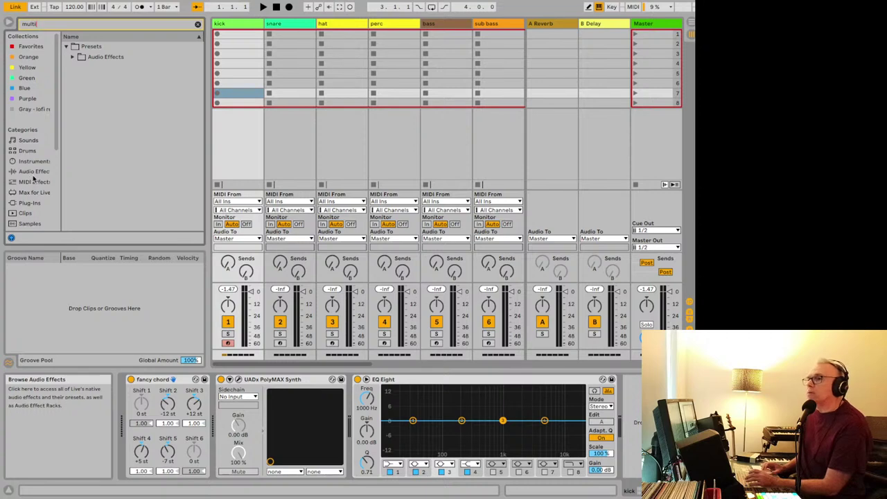
{"action": "left_click", "coordinate": [33, 172]}
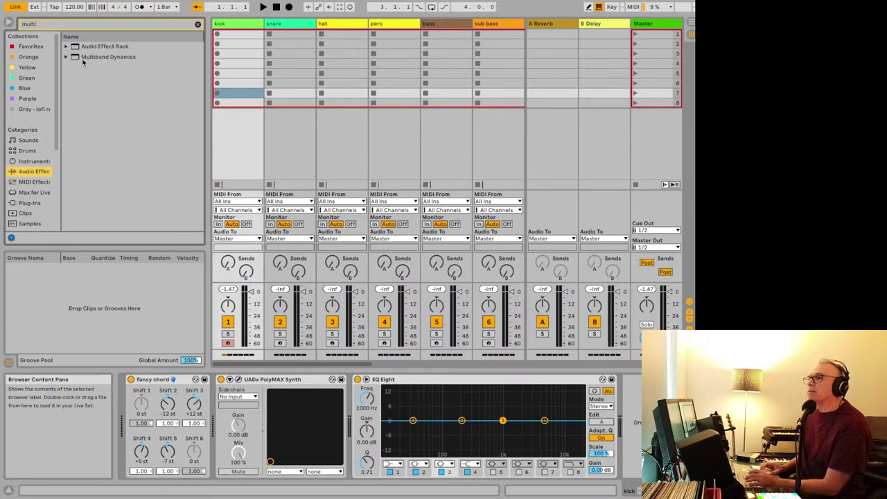
- Load the OTT preset of Multiband Dynamics after EQ Eight on the kick track
{"action": "left_click", "coordinate": [65, 57]}
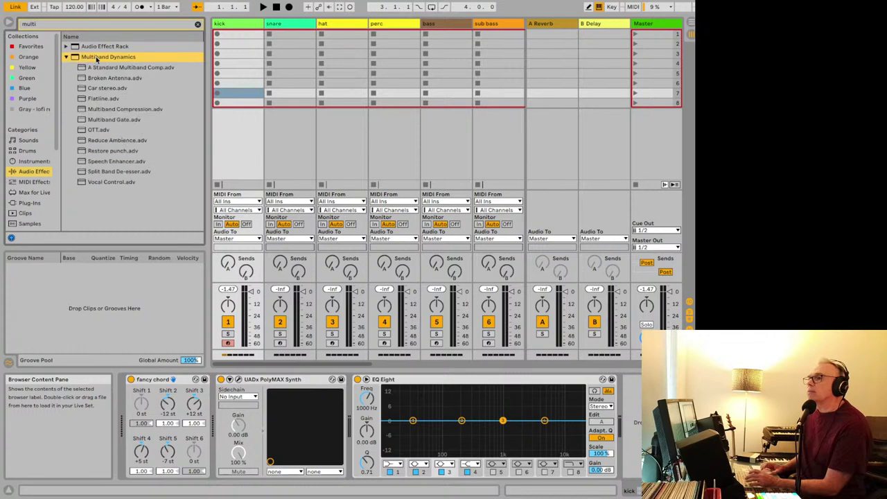
{"action": "left_click", "coordinate": [99, 130]}
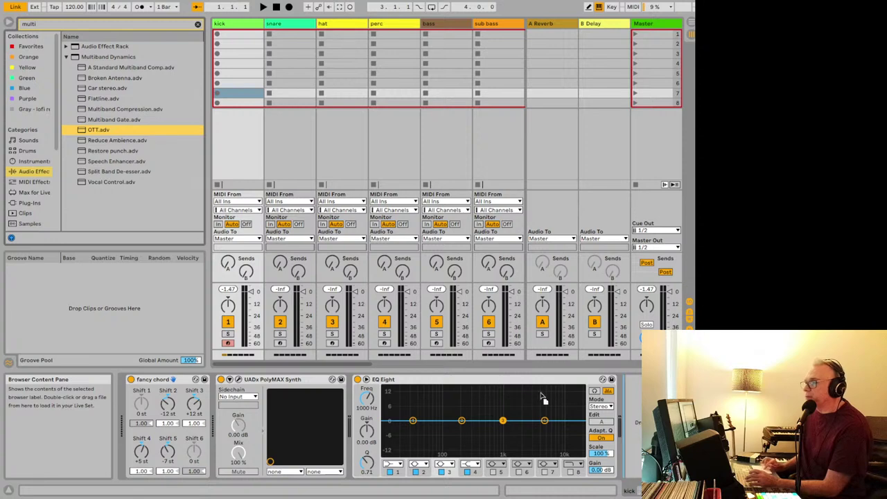
{"action": "key", "text": "Return"}
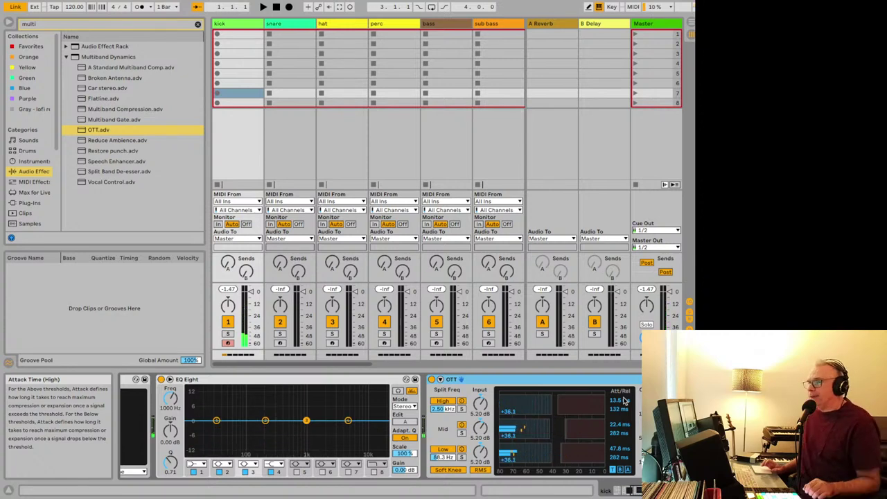
- Switch to ChatGPT and send the follow-up prompt "another"
{"action": "key", "text": "super+Tab"}
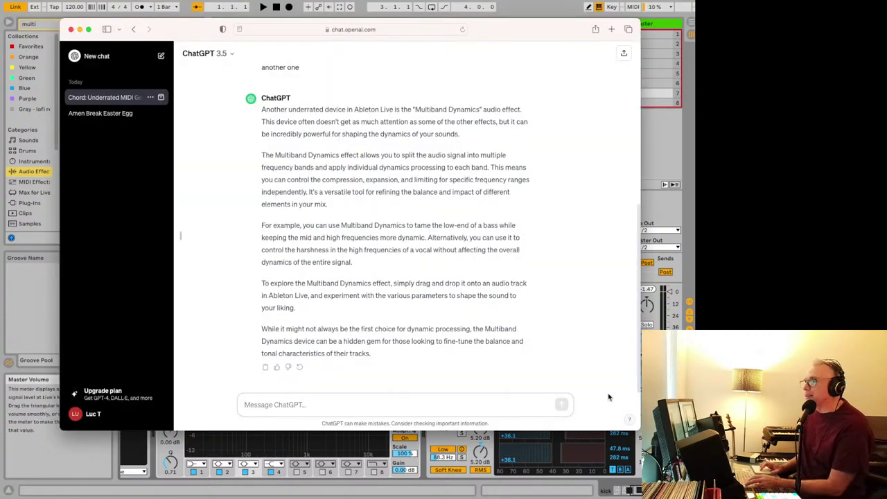
{"action": "type", "text": "another"}
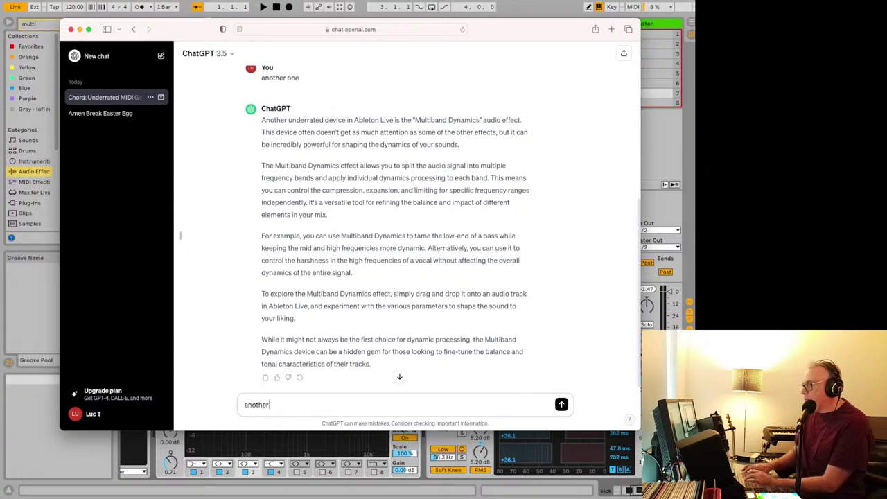
{"action": "key", "text": "Return"}
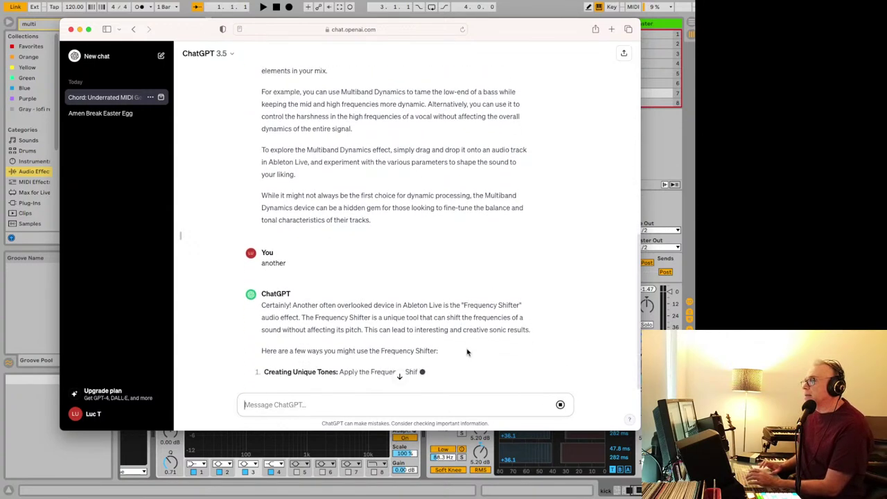
- Switch to Ableton Live and search the audio effects for "freq"
{"action": "key", "text": "super+Tab"}
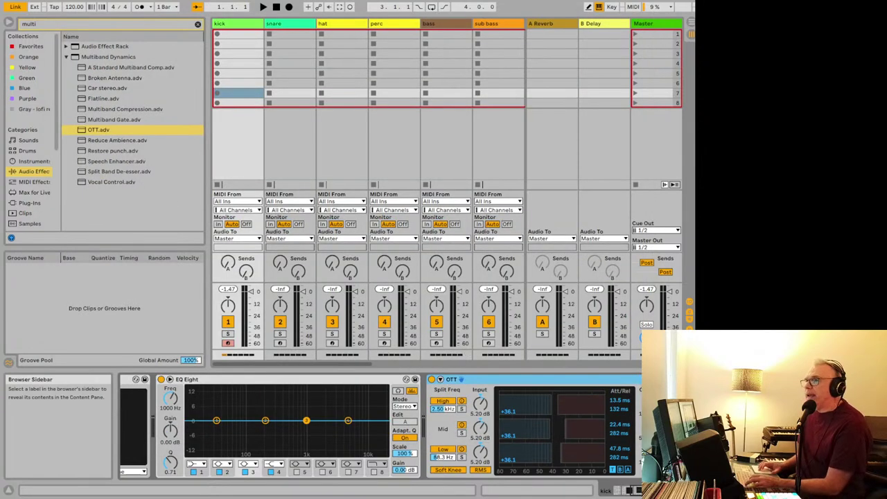
{"action": "left_click", "coordinate": [40, 26]}
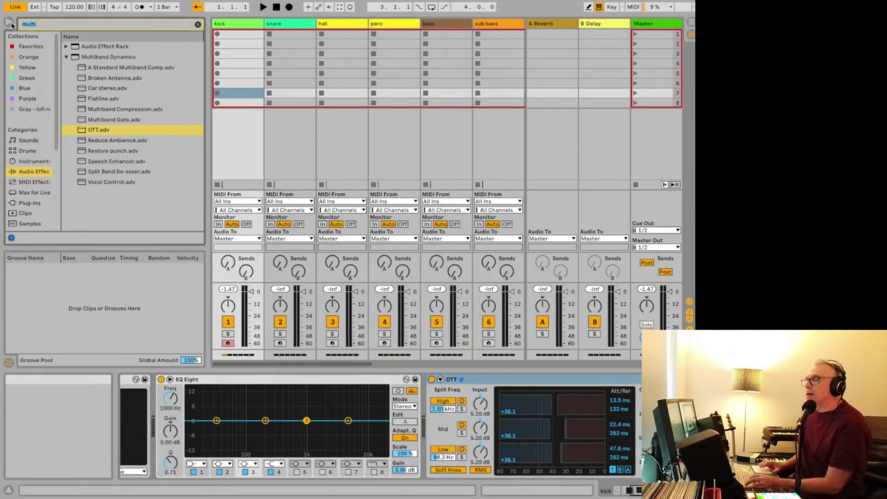
{"action": "type", "text": "frq"}
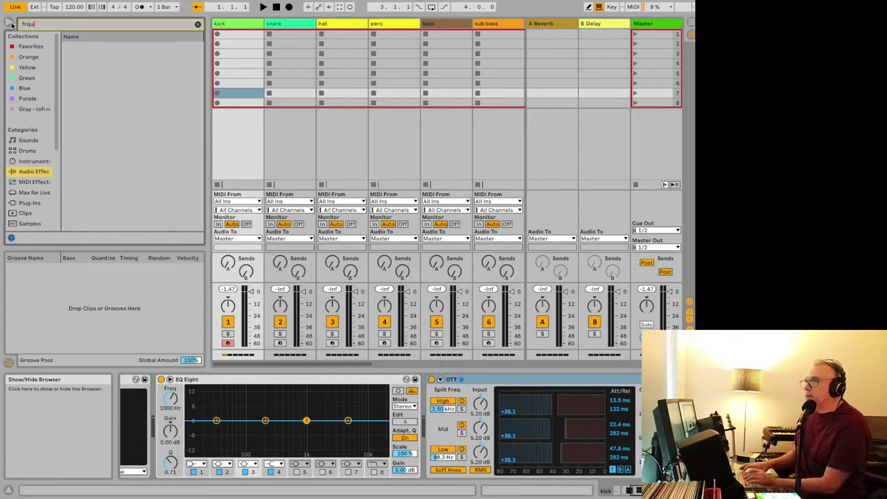
{"action": "key", "text": "BackSpace"}
{"action": "type", "text": "e"}
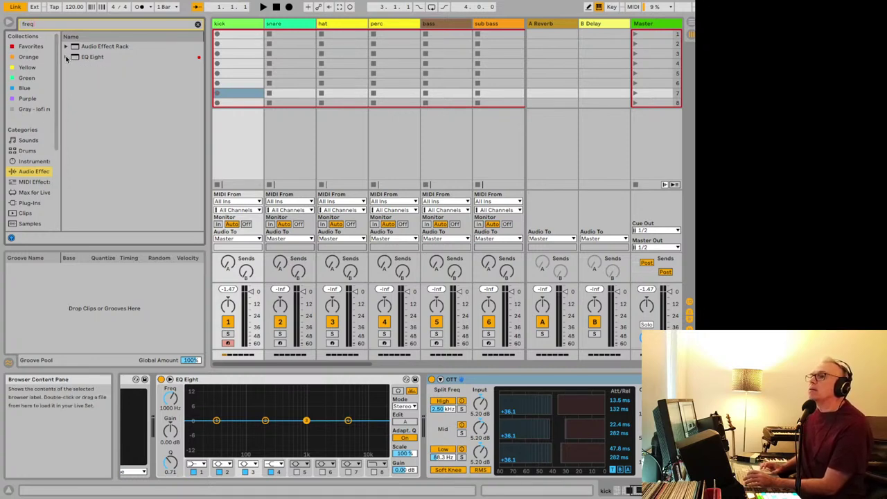
- Search the audio effects for "shif" and load the Shifter device after OTT on the kick track
{"action": "key", "text": "BackSpace"}
{"action": "key", "text": "BackSpace"}
{"action": "key", "text": "BackSpace"}
{"action": "key", "text": "BackSpace"}
{"action": "type", "text": "s"}
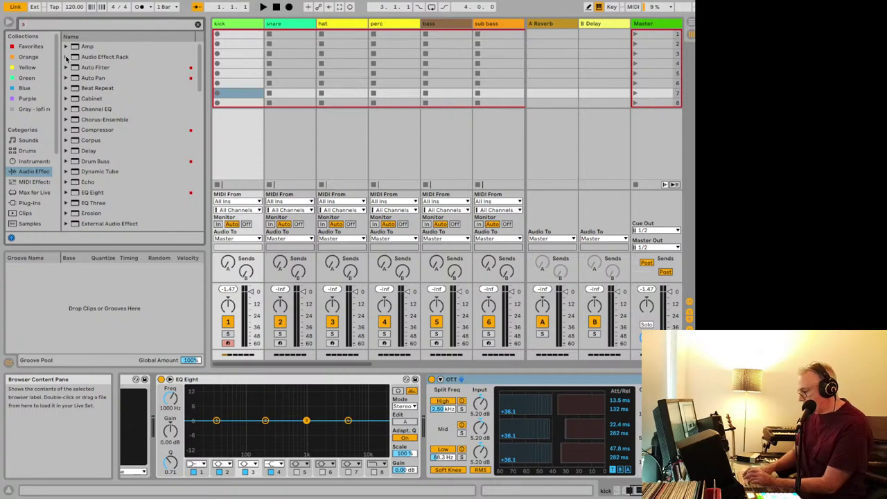
{"action": "type", "text": "hif"}
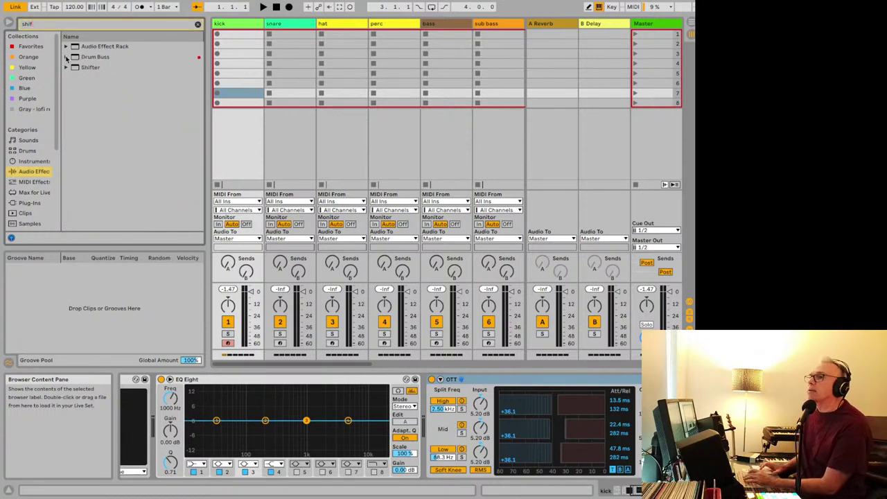
{"action": "left_click", "coordinate": [84, 68]}
{"action": "double_click", "coordinate": [84, 68]}
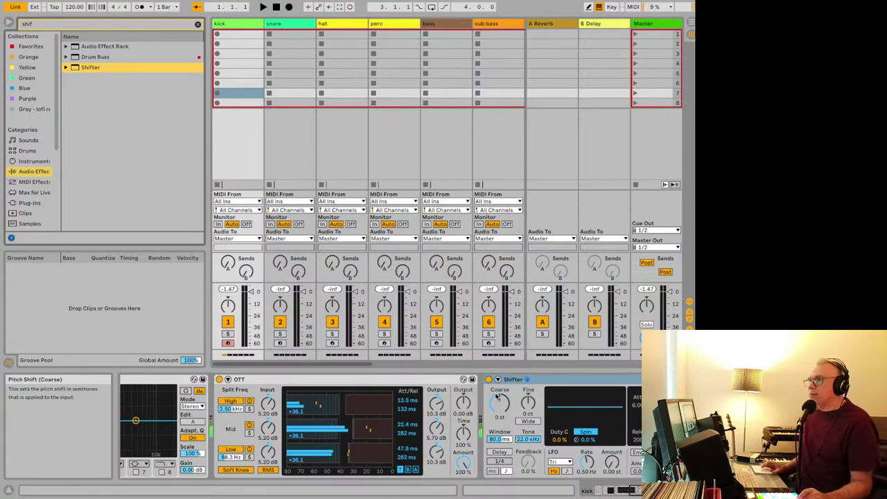
- Load the Dirty Tremolo preset onto the Shifter device and move the device in front of OTT
{"action": "left_click", "coordinate": [67, 67]}
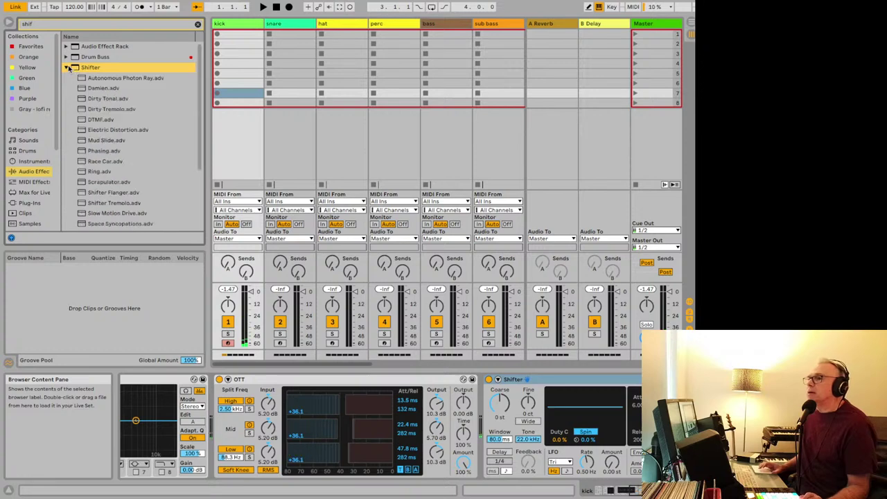
{"action": "left_click", "coordinate": [104, 109]}
{"action": "left_click_drag", "start_coordinate": [629, 371], "coordinate": [620, 379]}
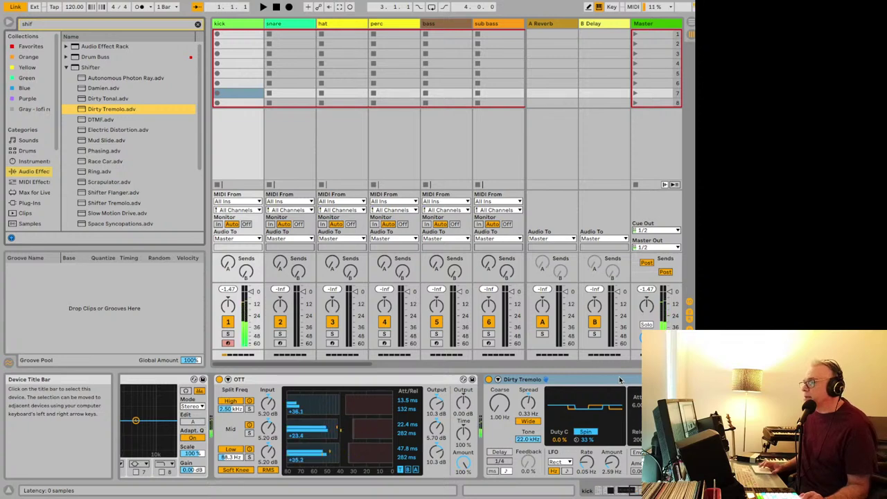
{"action": "left_click_drag", "start_coordinate": [554, 380], "coordinate": [229, 379]}
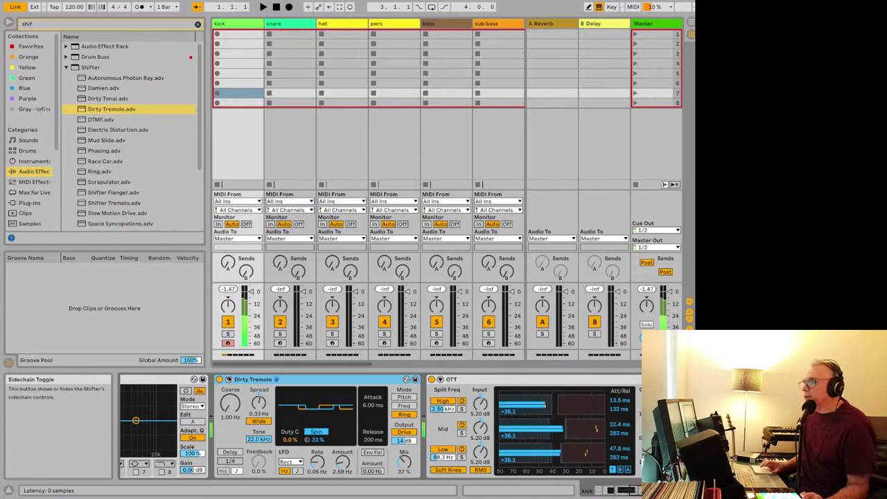
- Try the Ring preset and the Race Car preset on the Shifter device
{"action": "left_click", "coordinate": [174, 171]}
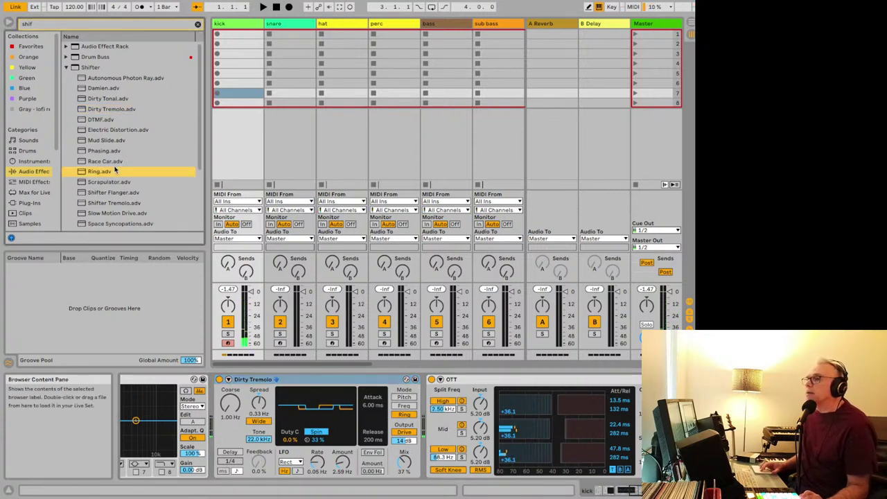
{"action": "left_click", "coordinate": [179, 223], "text": "shift"}
{"action": "left_click", "coordinate": [127, 184], "text": "shift"}
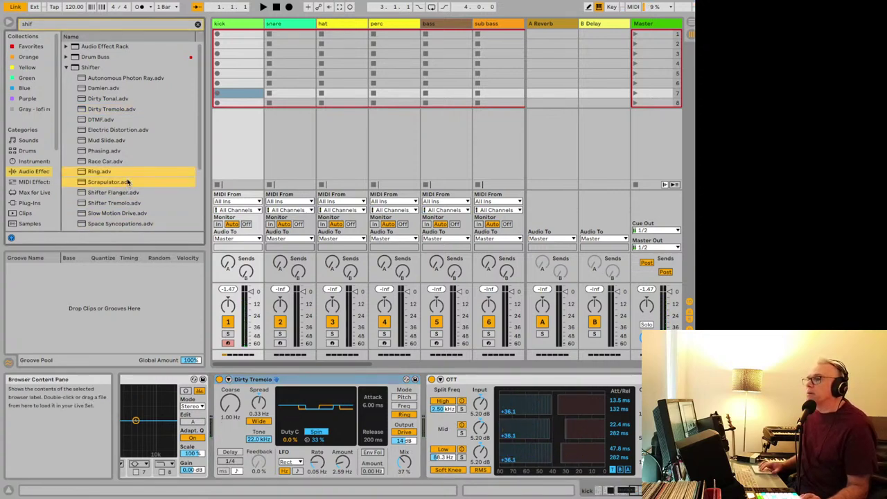
{"action": "left_click", "coordinate": [127, 173], "text": "shift"}
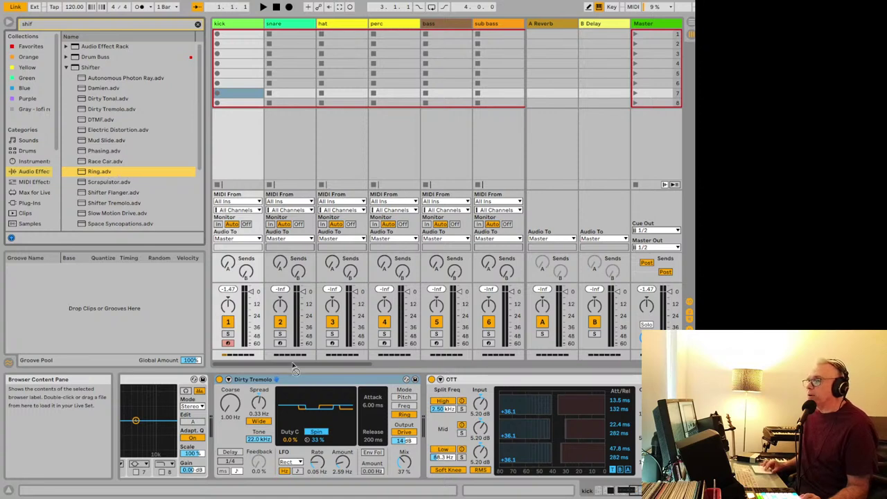
{"action": "left_click_drag", "start_coordinate": [291, 372], "coordinate": [291, 382]}
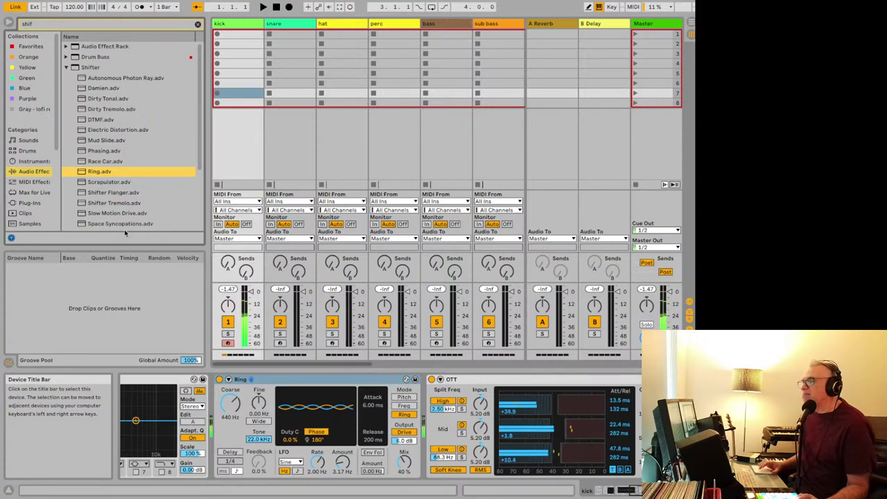
{"action": "left_click", "coordinate": [104, 161]}
{"action": "mouse_move", "coordinate": [319, 371]}
{"action": "left_mouse_down"}
{"action": "mouse_move", "coordinate": [332, 392]}
{"action": "mouse_move", "coordinate": [329, 380]}
{"action": "left_mouse_up"}
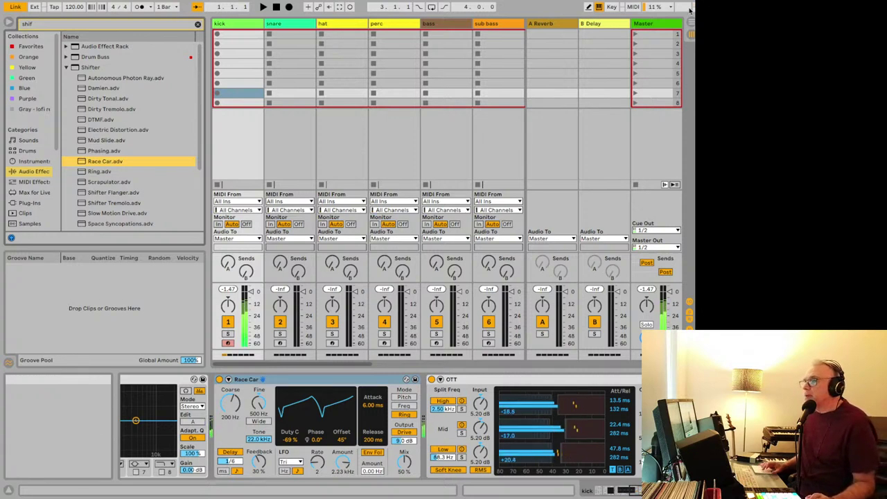
- Load the Shifter Tremolo preset onto Shifter, compare it bypassed, set Coarse to 3.63 Hz and leave the device switched off
{"action": "left_click", "coordinate": [113, 203]}
{"action": "left_click_drag", "start_coordinate": [113, 205], "coordinate": [263, 383]}
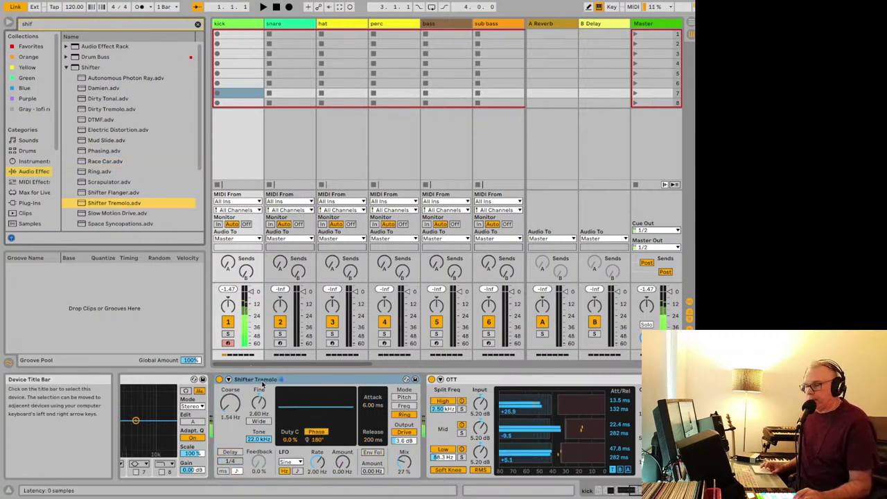
{"action": "left_click", "coordinate": [220, 380]}
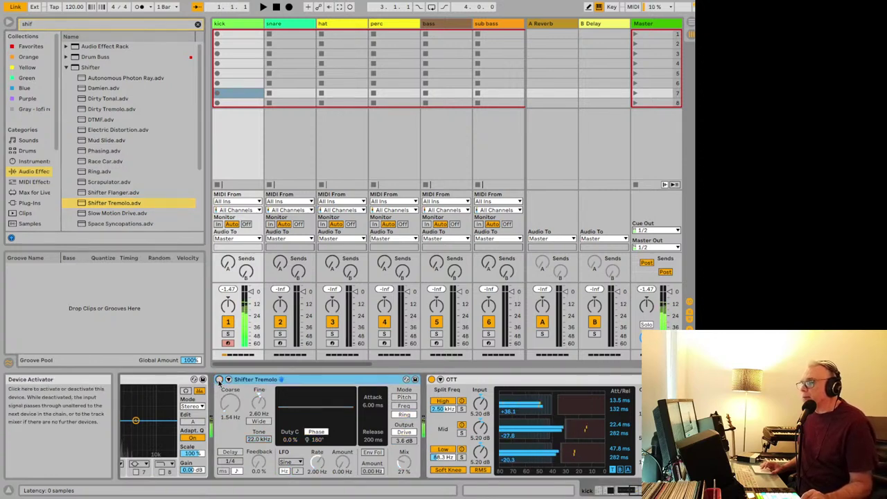
{"action": "left_click", "coordinate": [220, 380]}
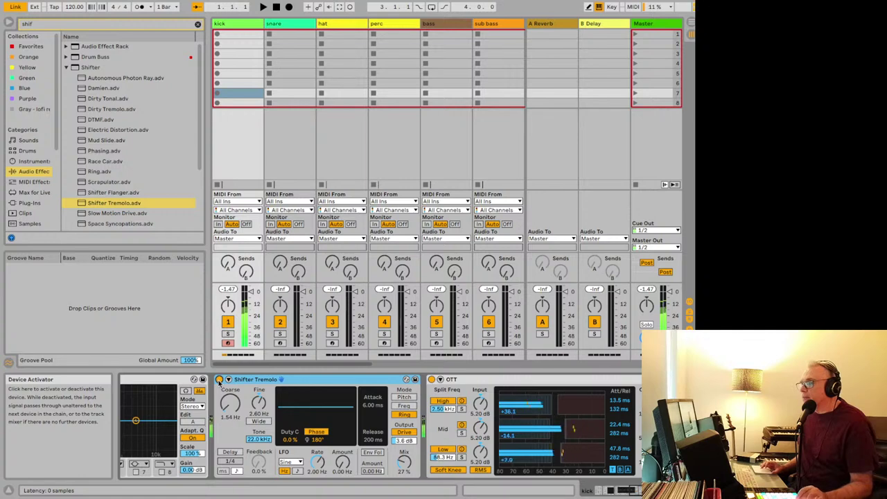
{"action": "mouse_move", "coordinate": [230, 403]}
{"action": "left_mouse_down"}
{"action": "mouse_move", "coordinate": [230, 379]}
{"action": "mouse_move", "coordinate": [230, 419]}
{"action": "left_mouse_up"}
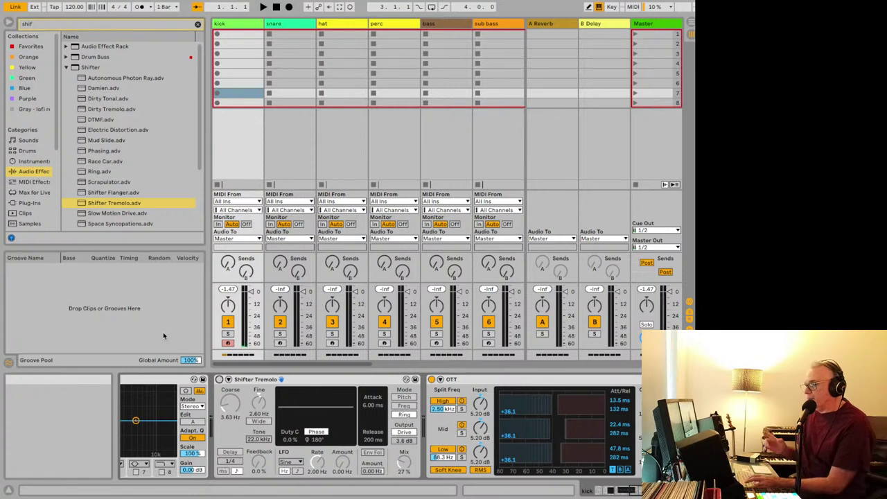
- Switch to ChatGPT, send the prompt "another" again and read the new suggestion
{"action": "mouse_move", "coordinate": [218, 488]}
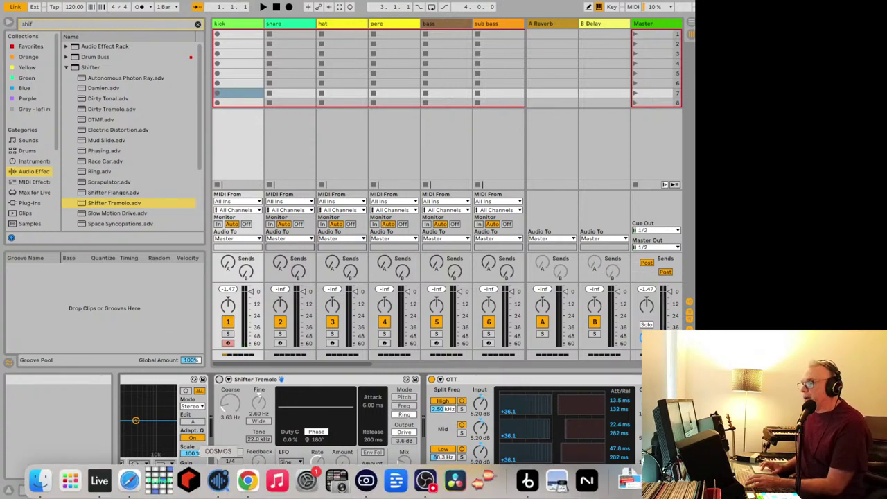
{"action": "left_click", "coordinate": [132, 485]}
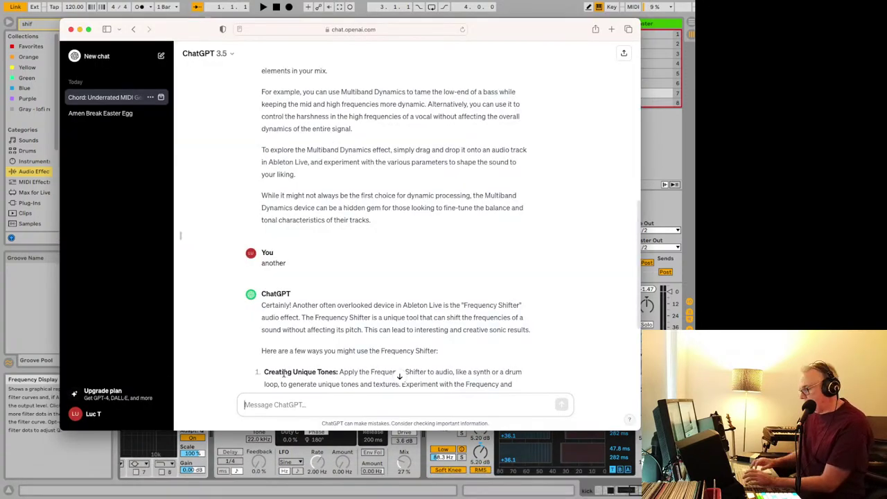
{"action": "type", "text": "anot"}
{"action": "key", "text": "Return"}
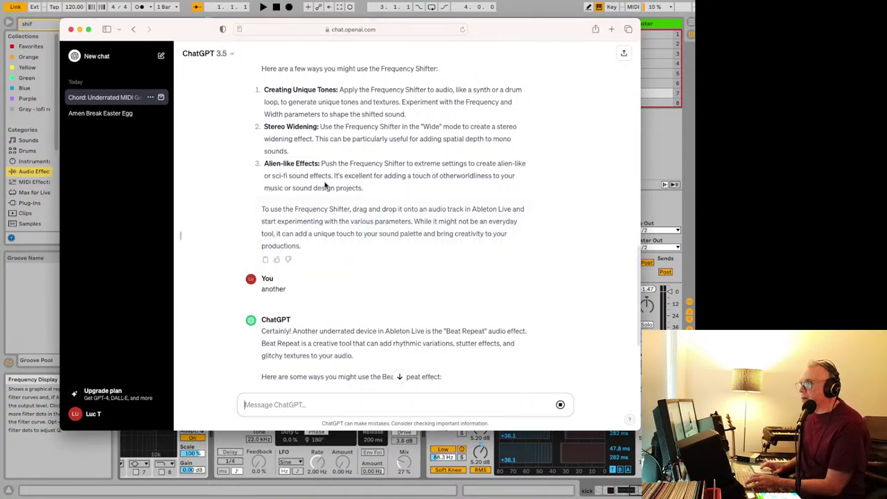
- Switch back to Ableton Live, search the audio effects for "beat" and add Beat Repeat to the kick track after OTT
{"action": "left_click", "coordinate": [240, 442]}
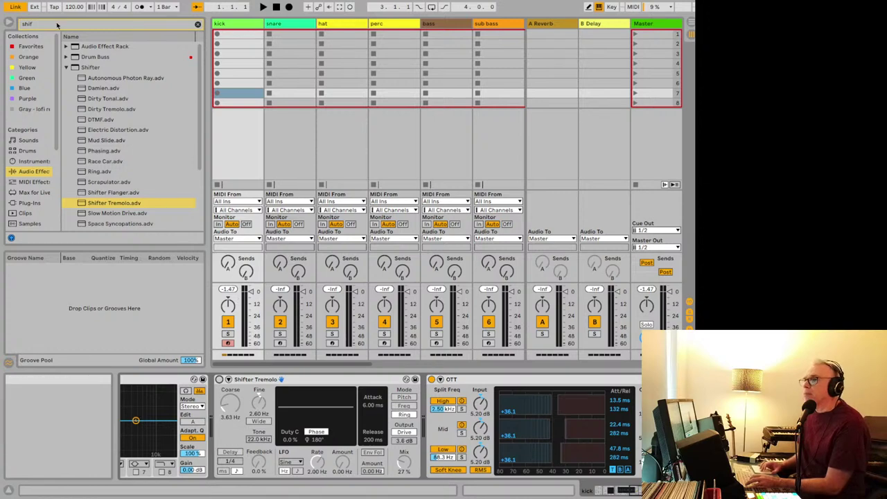
{"action": "left_click_drag", "start_coordinate": [57, 24], "coordinate": [19, 26]}
{"action": "type", "text": "beat"}
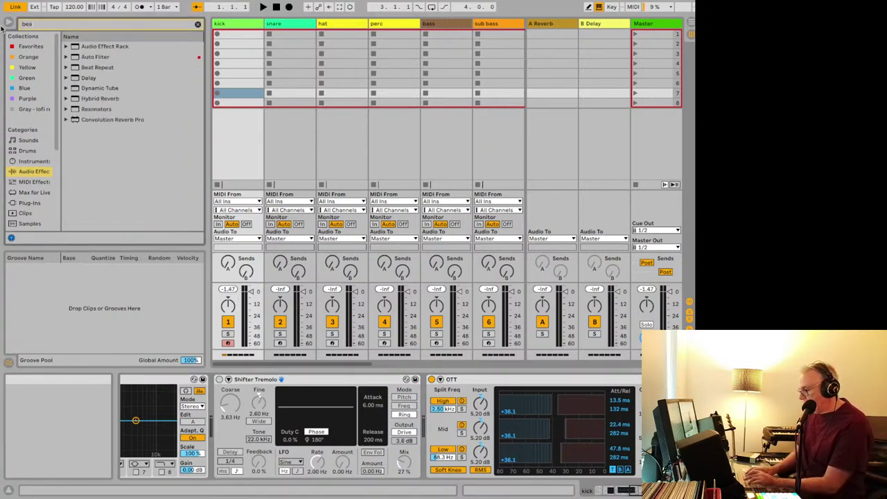
{"action": "left_click", "coordinate": [90, 68]}
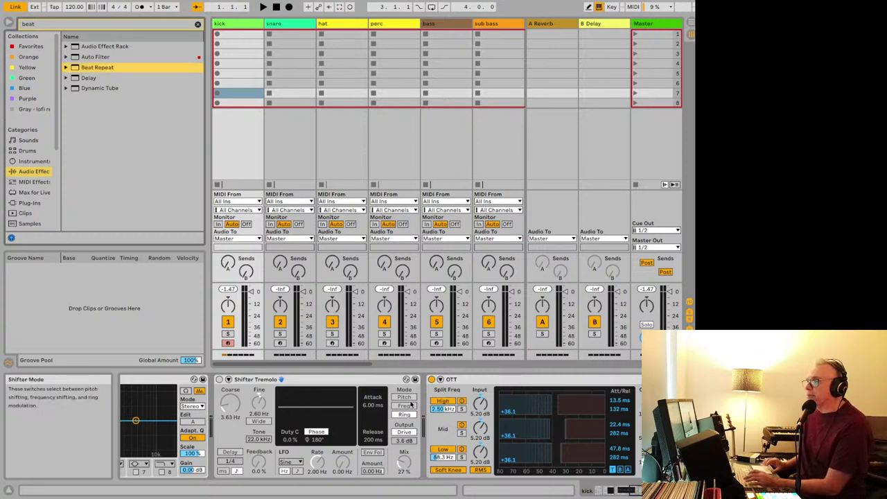
{"action": "double_click", "coordinate": [86, 68]}
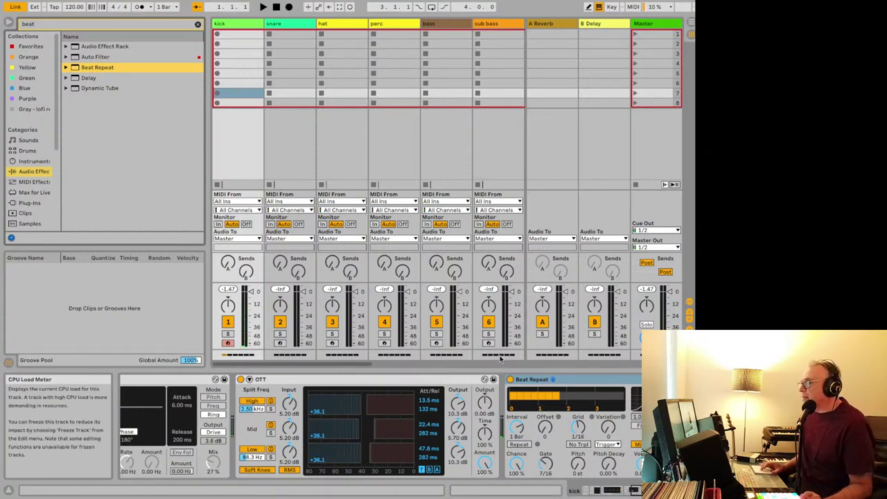
- Load the Fill In The Gaps preset onto Beat Repeat and start playback to hear it
{"action": "left_click", "coordinate": [67, 67]}
{"action": "left_click", "coordinate": [96, 120]}
{"action": "left_click_drag", "start_coordinate": [105, 130], "coordinate": [554, 381]}
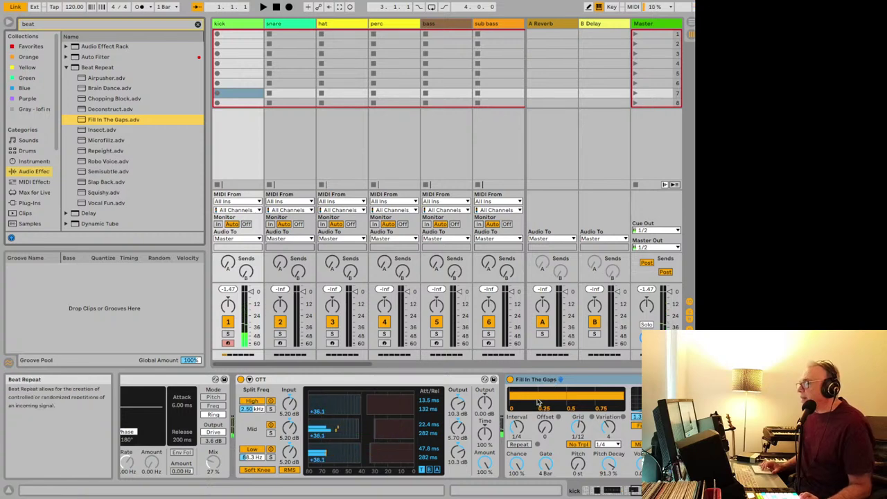
{"action": "key", "text": "space"}
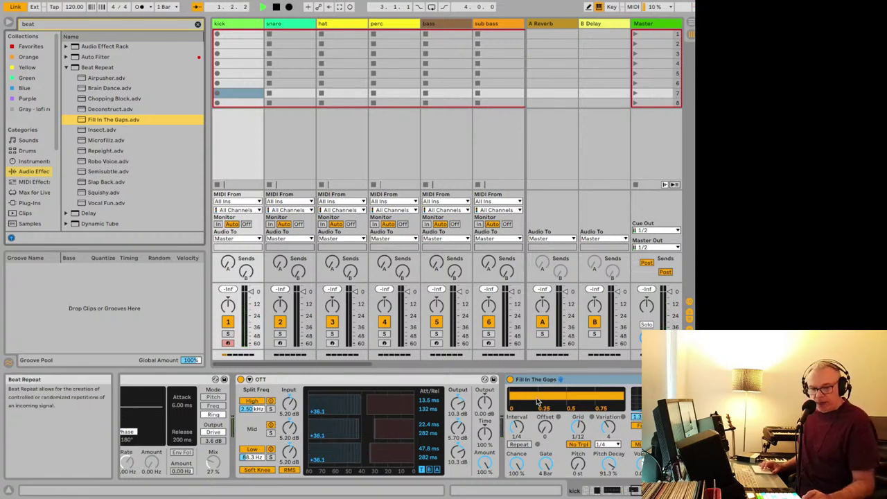
{"action": "key", "text": "space"}
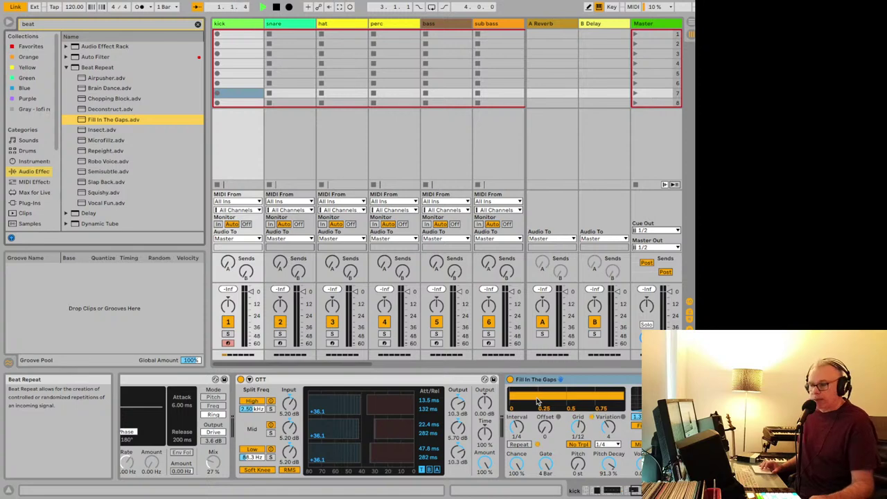
{"action": "key", "text": "space"}
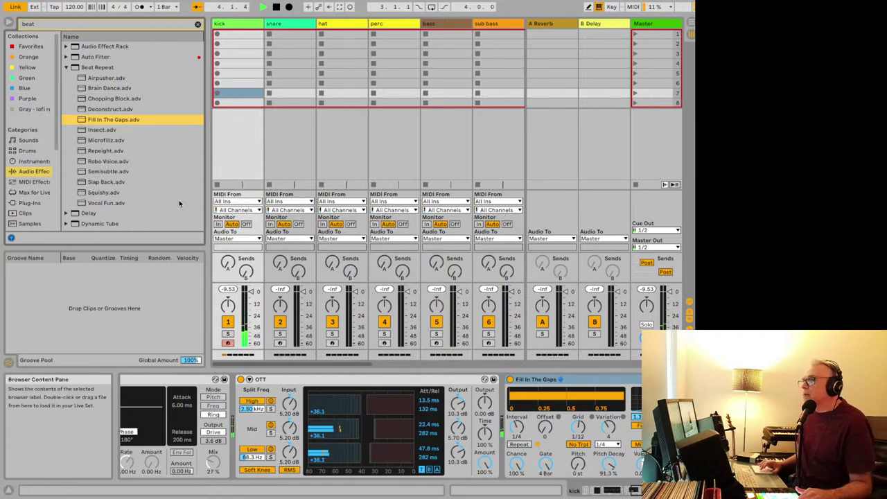
- Try the Repeight preset on Beat Repeat
{"action": "key", "text": "Down"}
{"action": "key", "text": "Down"}
{"action": "key", "text": "Down"}
{"action": "key", "text": "Return"}
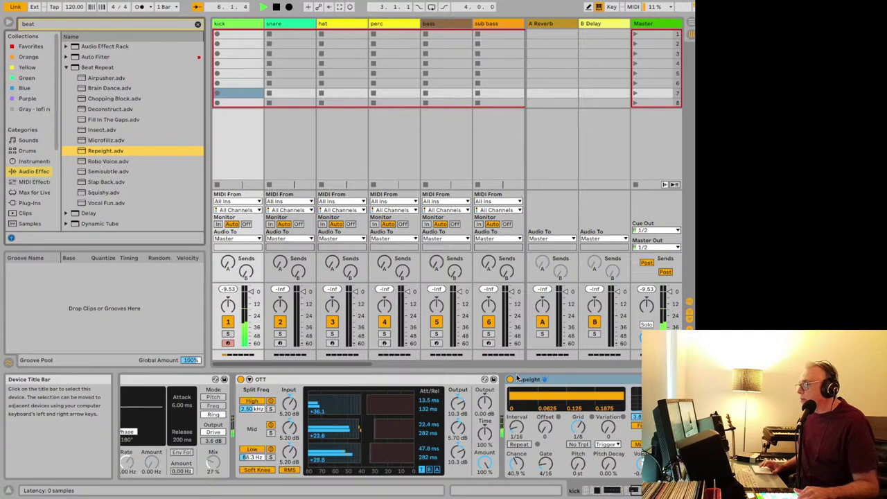
- Load the Squishy preset onto Beat Repeat
{"action": "left_click", "coordinate": [137, 191]}
{"action": "left_click", "coordinate": [137, 202], "text": "shift"}
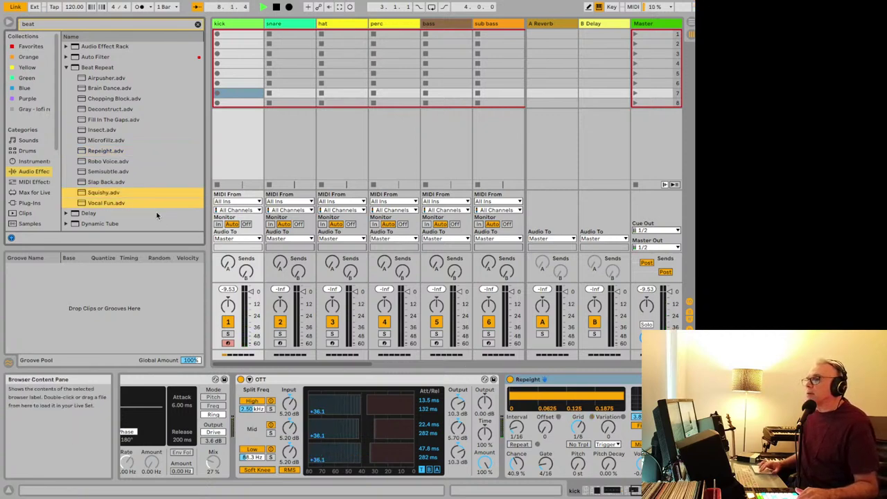
{"action": "left_click", "coordinate": [127, 193]}
{"action": "left_click_drag", "start_coordinate": [109, 193], "coordinate": [535, 381]}
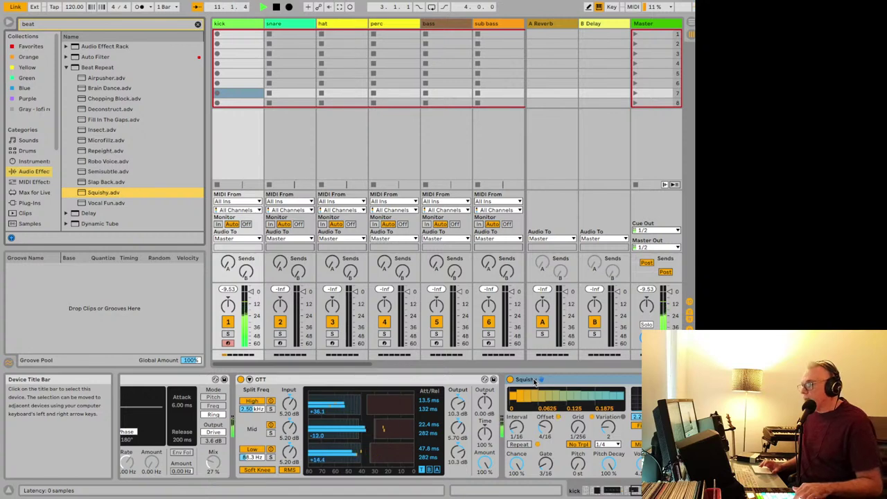
- Set Squishy's Interval to 1/4, Offset to 12/16, Grid to 1/96, Gate to 10/16 and Pitch to -7 st, leaving the device switched off
{"action": "left_click_drag", "start_coordinate": [516, 426], "coordinate": [577, 415]}
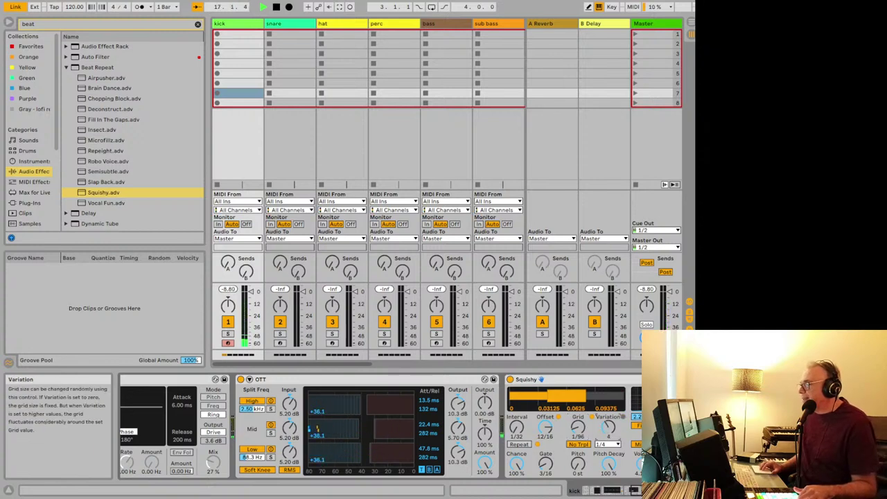
{"action": "left_click_drag", "start_coordinate": [547, 466], "coordinate": [577, 472]}
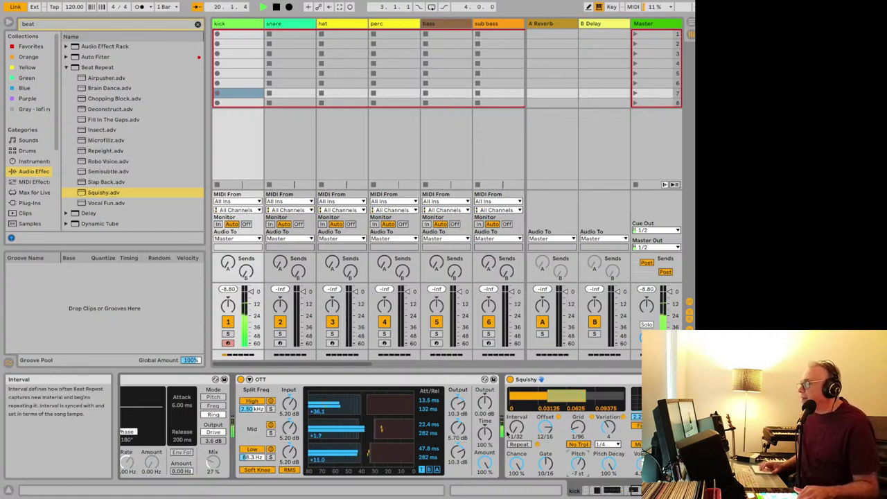
{"action": "left_click_drag", "start_coordinate": [516, 428], "coordinate": [516, 420]}
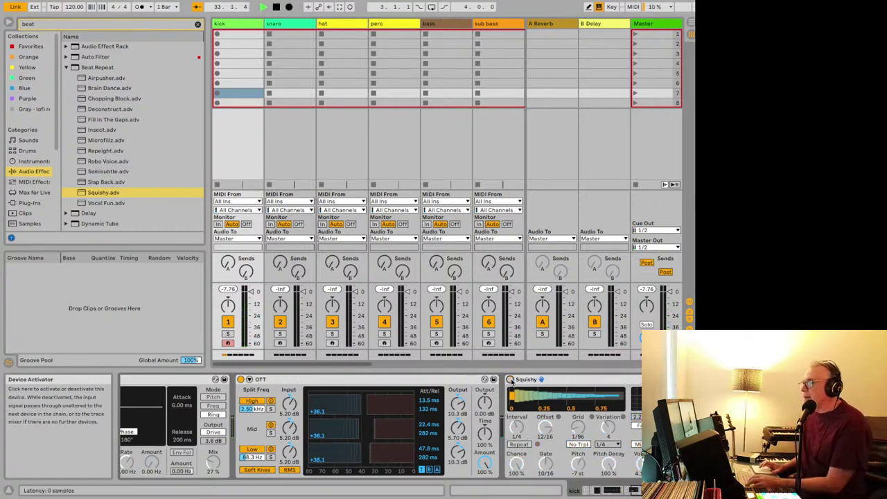
- Switch to ChatGPT, send the prompt "another one" and read the Beat Repeat answer and the new suggestion
{"action": "key", "text": "super+Tab"}
{"action": "type", "text": "another one"}
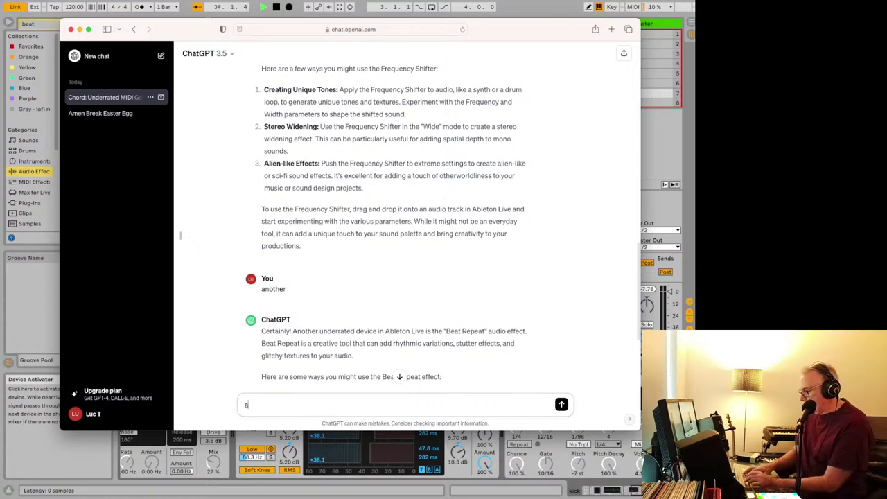
{"action": "key", "text": "Return"}
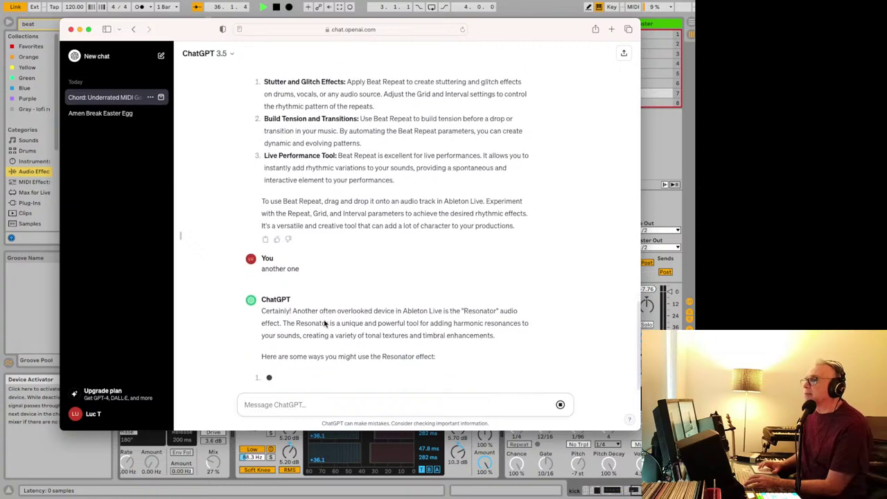
{"action": "scroll", "coordinate": [324, 324], "scroll_direction": "up", "scroll_amount": 2}
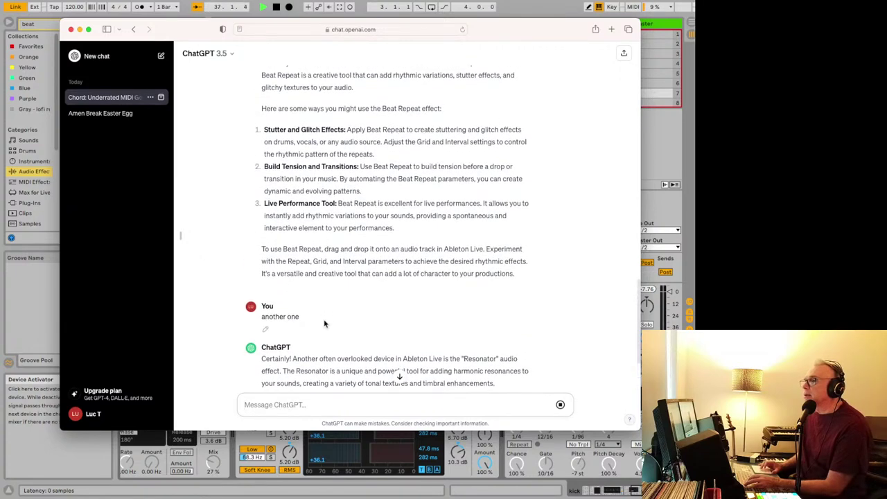
{"action": "scroll", "coordinate": [324, 324], "scroll_direction": "up", "scroll_amount": 3}
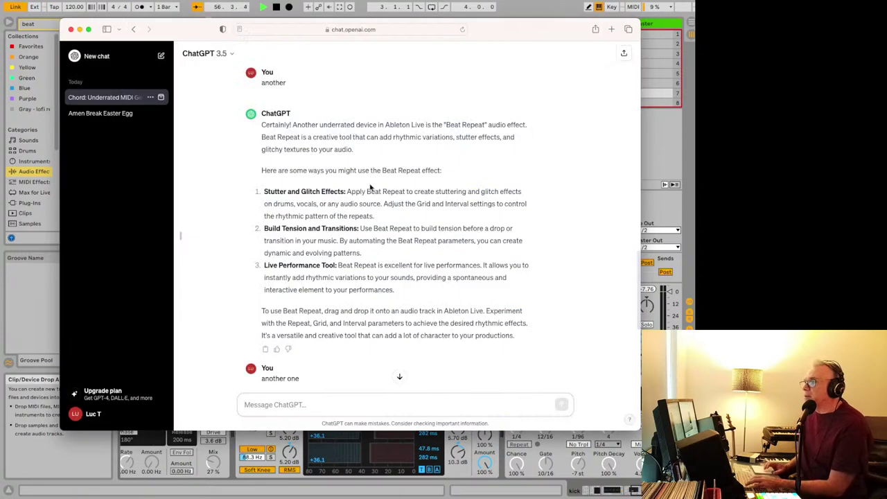
{"action": "scroll", "coordinate": [371, 186], "scroll_direction": "down", "scroll_amount": 2}
{"action": "scroll", "coordinate": [371, 186], "scroll_direction": "down", "scroll_amount": 5}
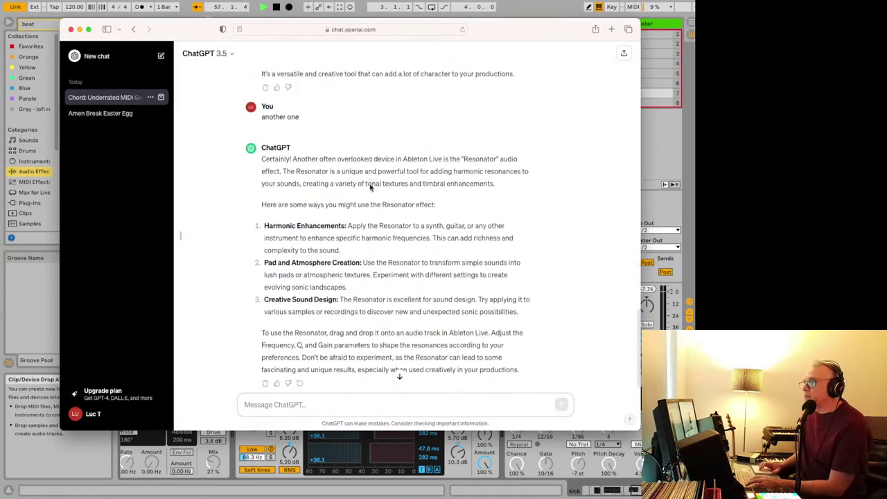
{"action": "scroll", "coordinate": [371, 186], "scroll_direction": "down", "scroll_amount": 1}
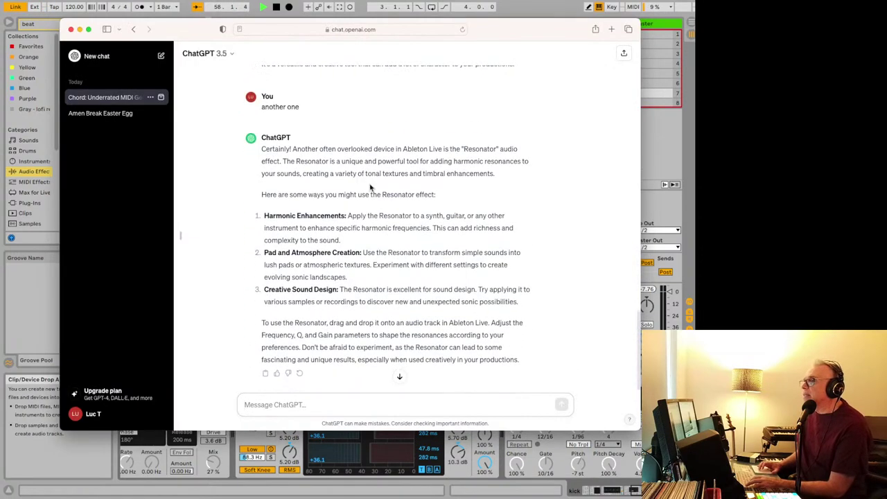
{"action": "scroll", "coordinate": [370, 187], "scroll_direction": "down", "scroll_amount": 1}
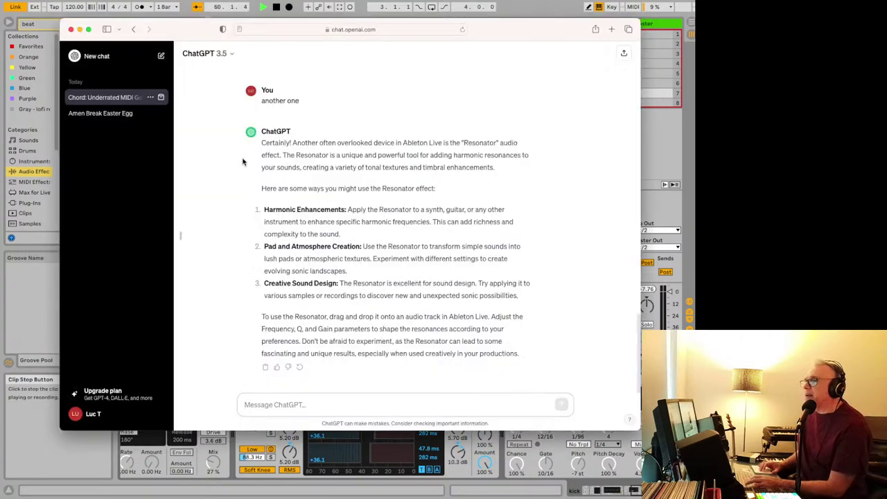
- Switch back to Ableton Live, search the audio effects for "resona" and add Resonators after Squishy
{"action": "key", "text": "super+Tab"}
{"action": "left_click", "coordinate": [40, 26]}
{"action": "left_click_drag", "start_coordinate": [40, 25], "coordinate": [2, 25]}
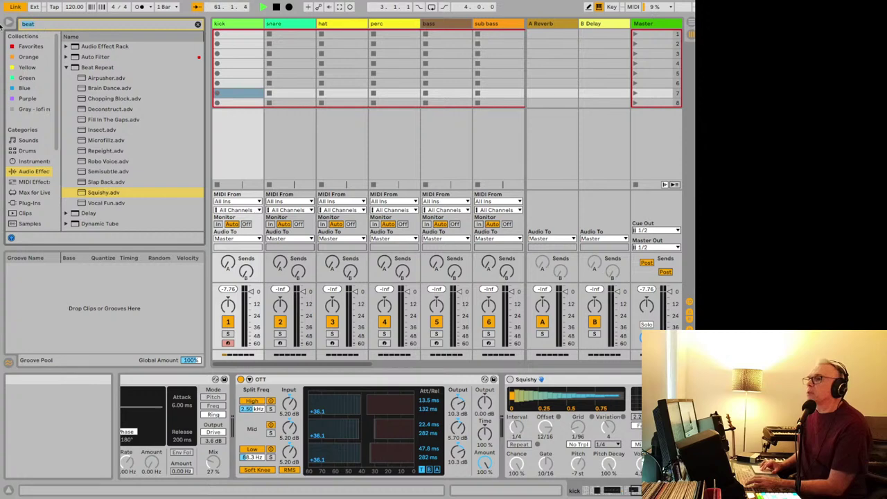
{"action": "type", "text": "resolna"}
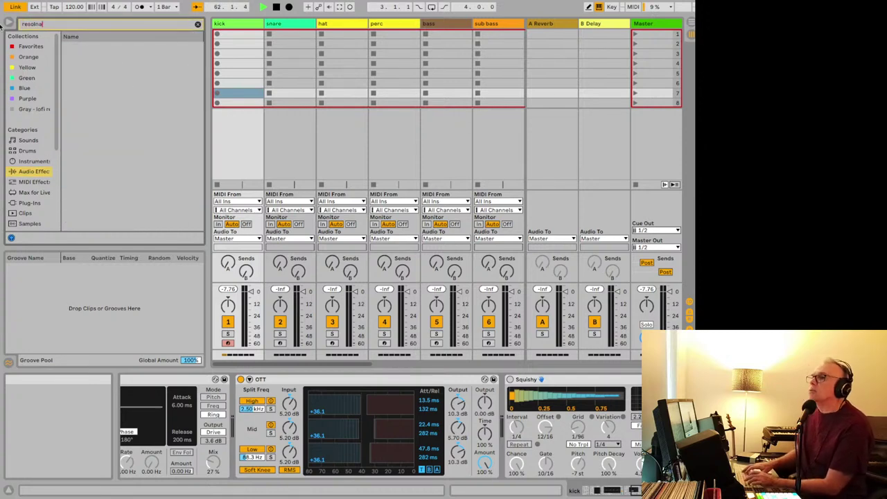
{"action": "key", "text": "BackSpace"}
{"action": "key", "text": "BackSpace"}
{"action": "key", "text": "BackSpace"}
{"action": "type", "text": "na"}
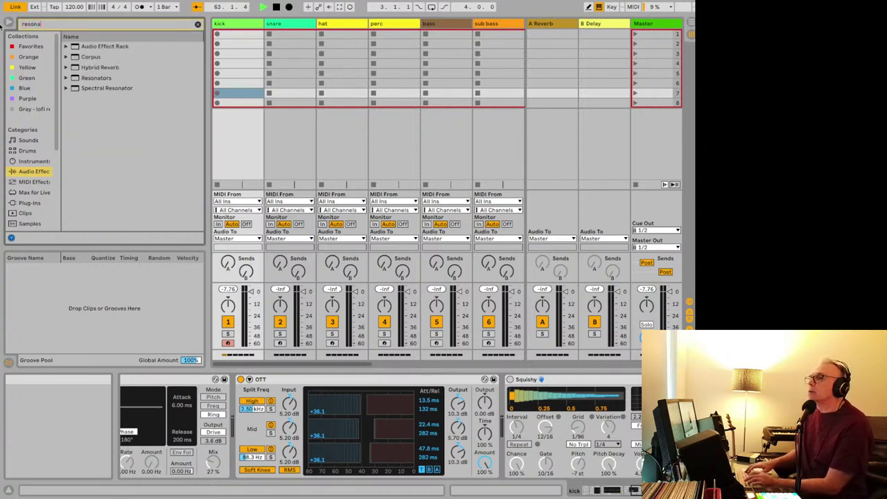
{"action": "double_click", "coordinate": [83, 78]}
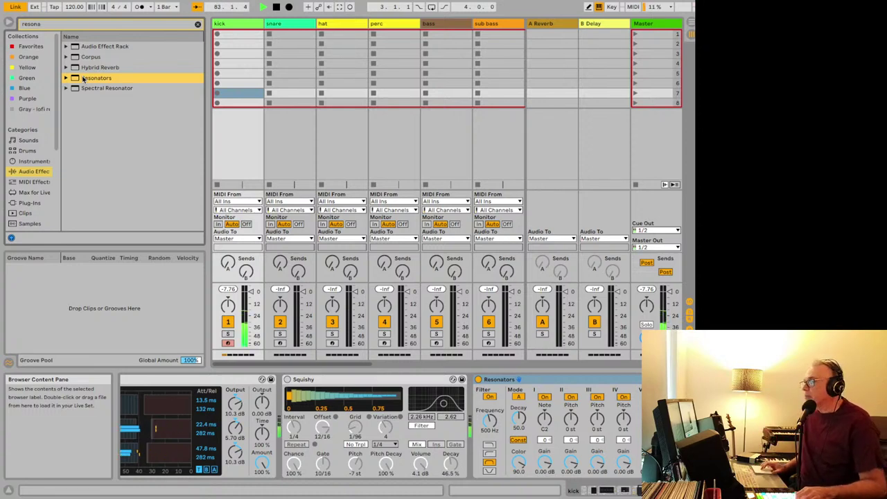
- Compare the sound with Resonators bypassed and active, leaving the device switched on
{"action": "left_click", "coordinate": [478, 380]}
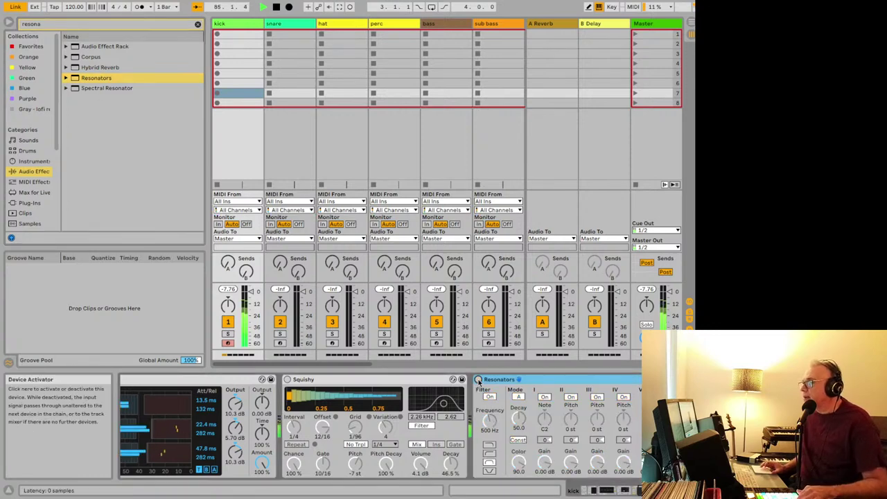
{"action": "left_click", "coordinate": [478, 380]}
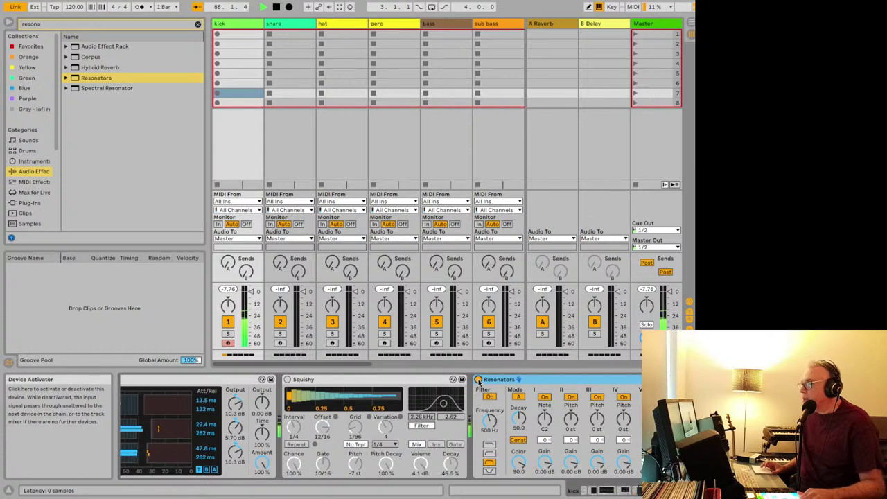
{"action": "left_click", "coordinate": [478, 380]}
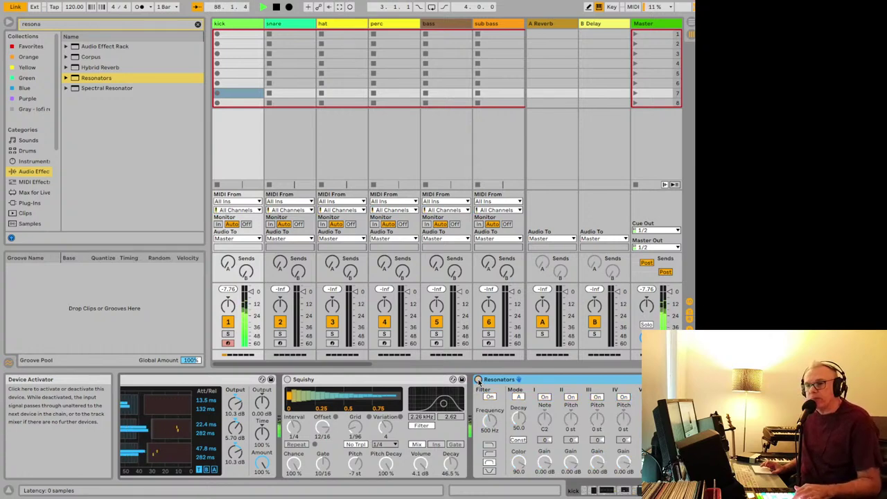
{"action": "left_click", "coordinate": [478, 380]}
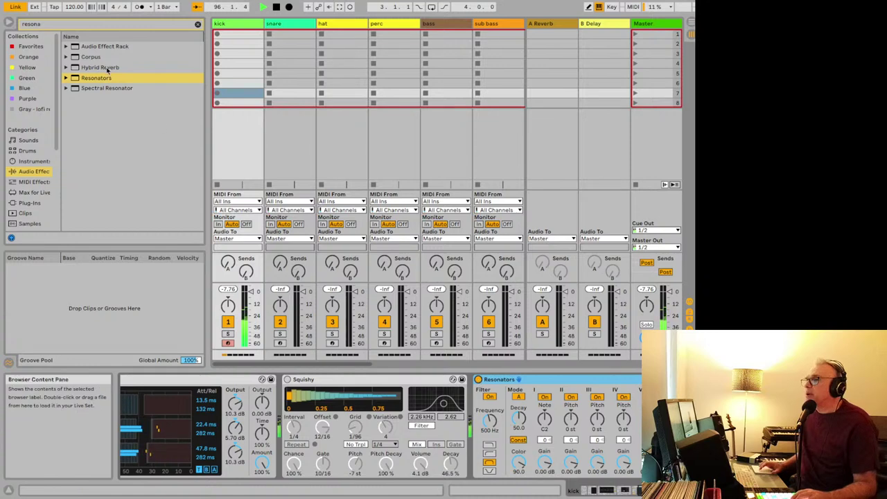
- Try the LosAngeles, Paris and Tokyo presets on the Resonators device
{"action": "left_click", "coordinate": [66, 78]}
{"action": "left_click", "coordinate": [97, 110]}
{"action": "left_click_drag", "start_coordinate": [98, 110], "coordinate": [507, 386]}
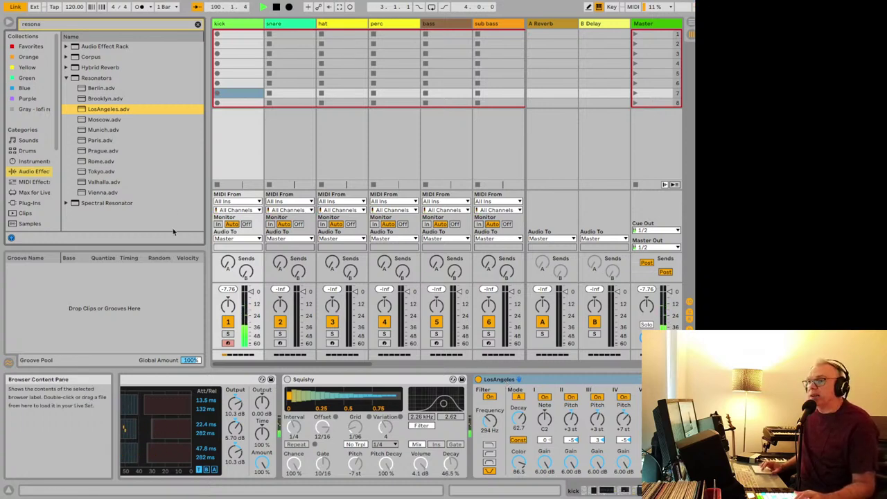
{"action": "left_click", "coordinate": [100, 141]}
{"action": "left_click_drag", "start_coordinate": [419, 276], "coordinate": [521, 379]}
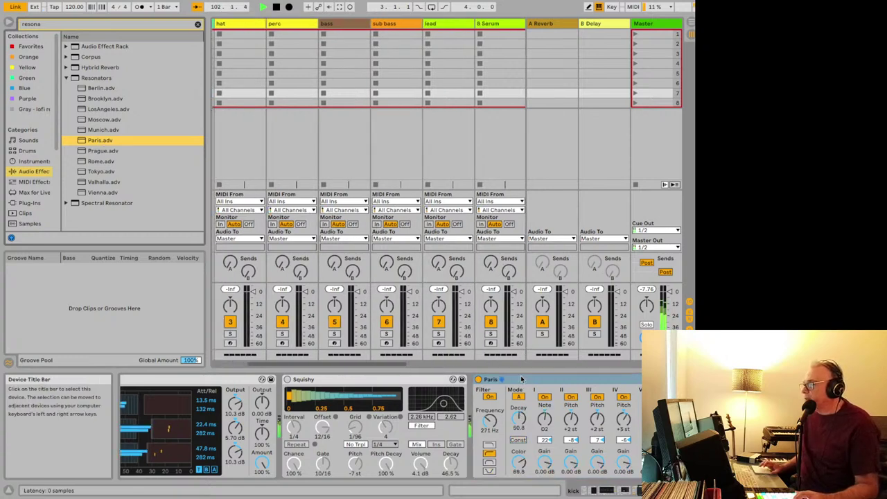
{"action": "left_click", "coordinate": [108, 172]}
{"action": "left_click_drag", "start_coordinate": [116, 184], "coordinate": [516, 382]}
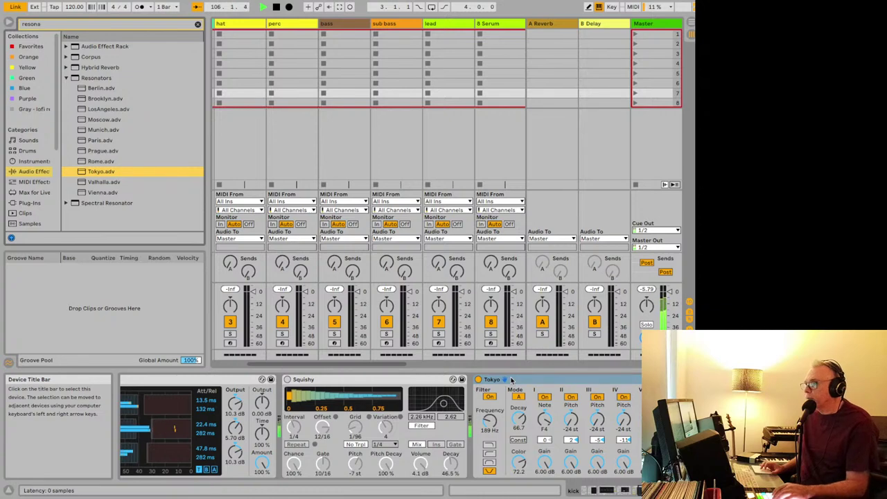
- Load the Valhalla preset onto Resonators, set Frequency to 440 Hz and Decay to 19.0, and compare it bypassed, leaving it on
{"action": "left_click", "coordinate": [108, 183]}
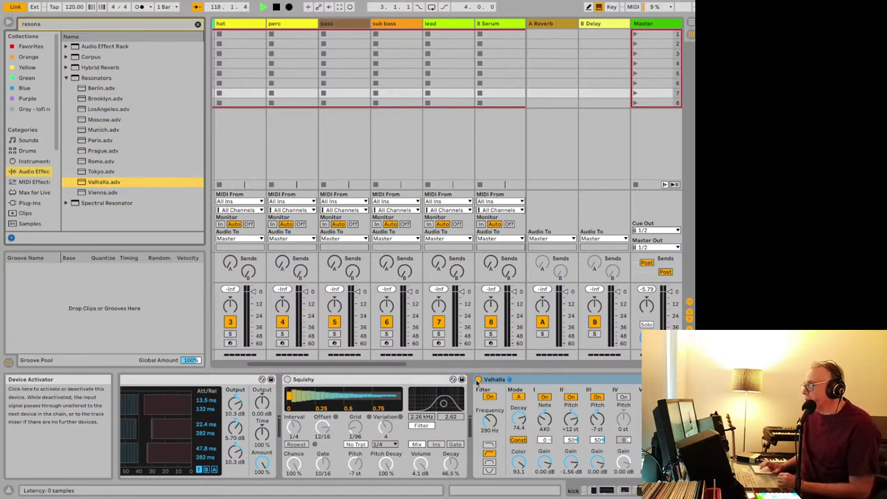
{"action": "left_click_drag", "start_coordinate": [490, 422], "coordinate": [519, 432]}
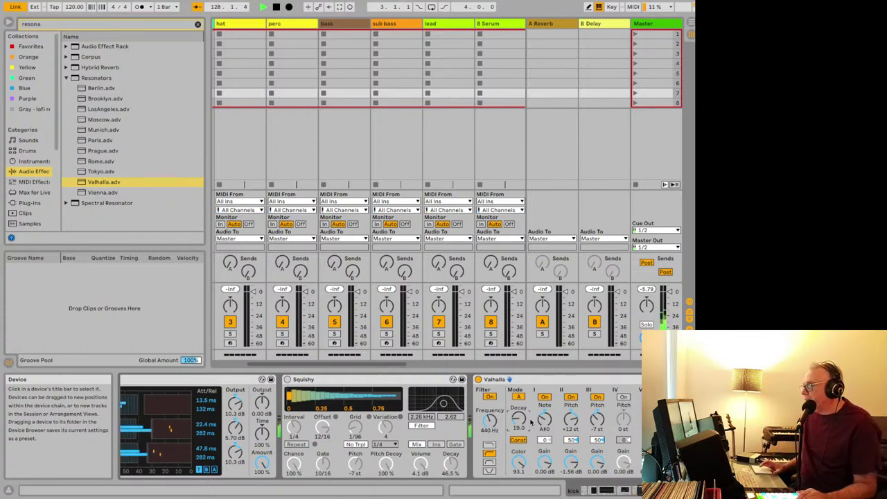
{"action": "left_click", "coordinate": [477, 380]}
{"action": "left_click", "coordinate": [477, 380]}
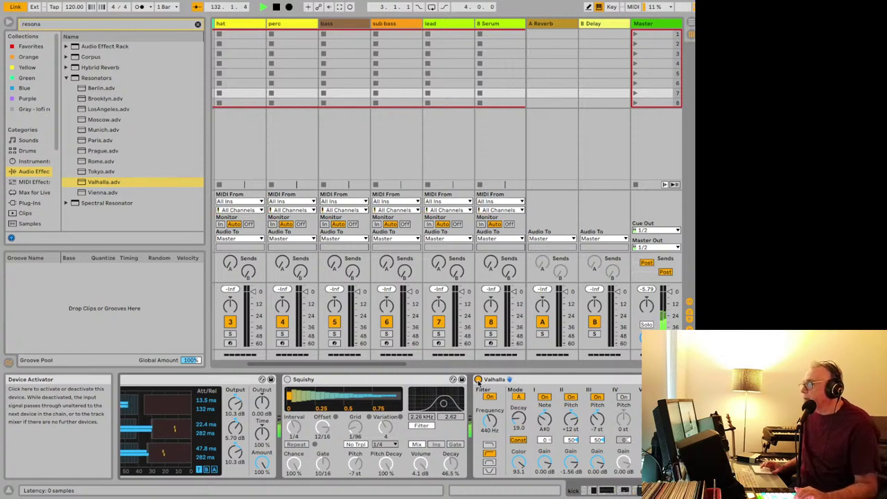
- Bypass the Resonators device, switch to ChatGPT and ask "tell me something nobody knows about Ableton live" in a new chat
{"action": "left_click", "coordinate": [477, 379]}
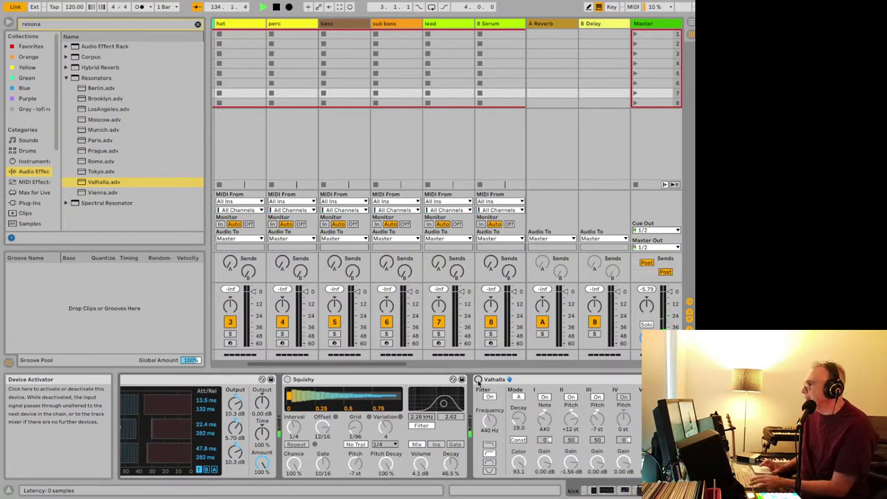
{"action": "key", "text": "super+Tab"}
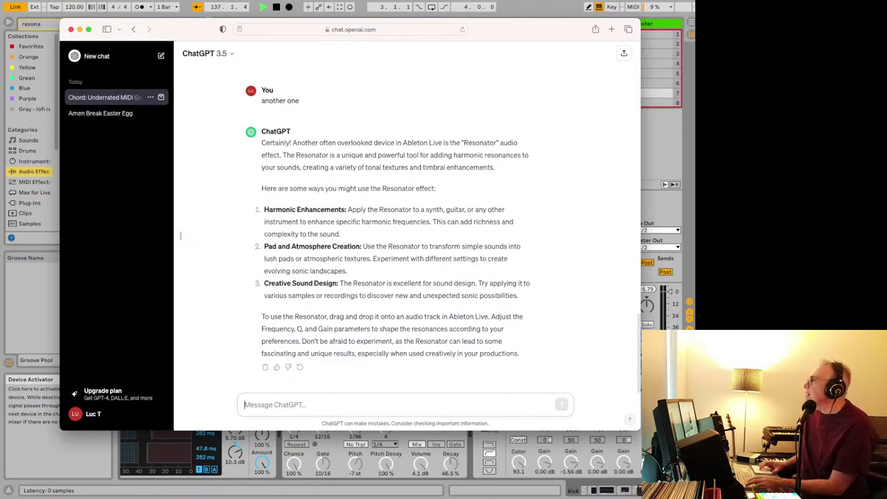
{"action": "key", "text": "super+Tab"}
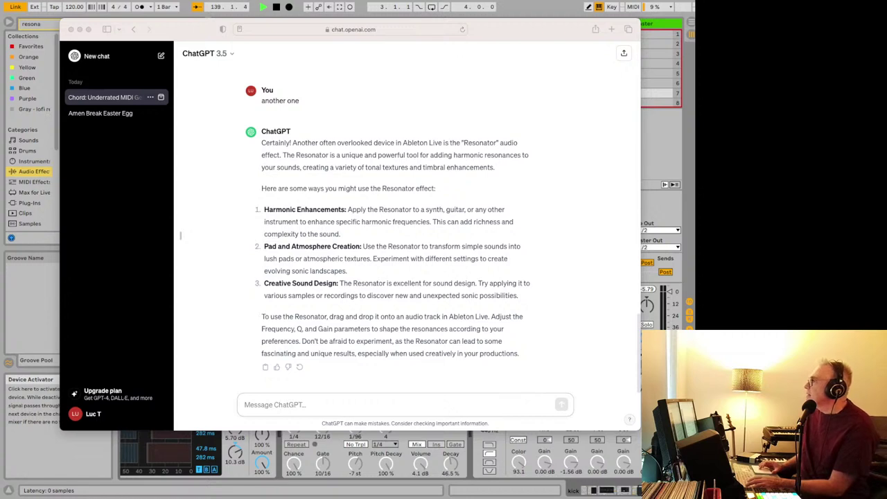
{"action": "left_click", "coordinate": [163, 60]}
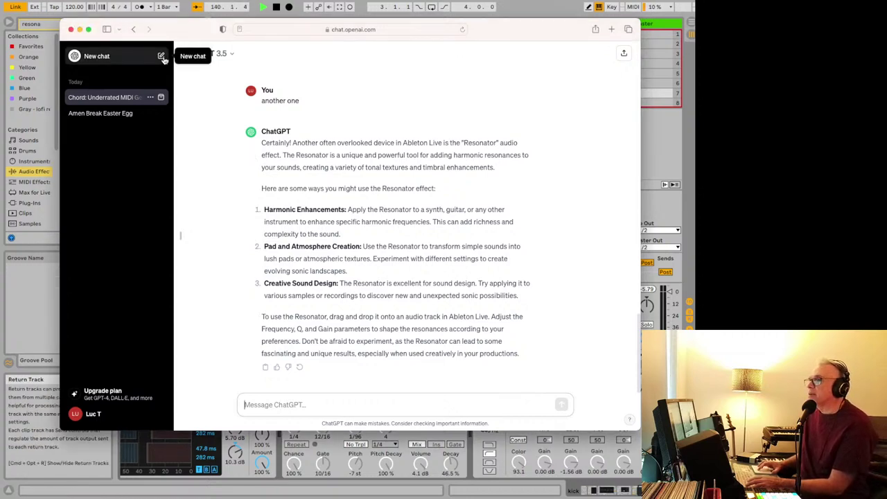
{"action": "left_click", "coordinate": [162, 58]}
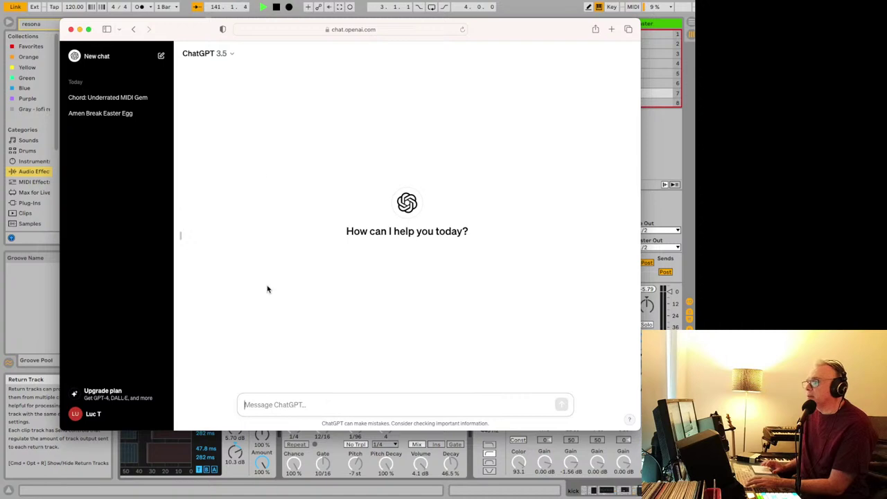
{"action": "type", "text": "tell me something nobody knows about ableton live"}
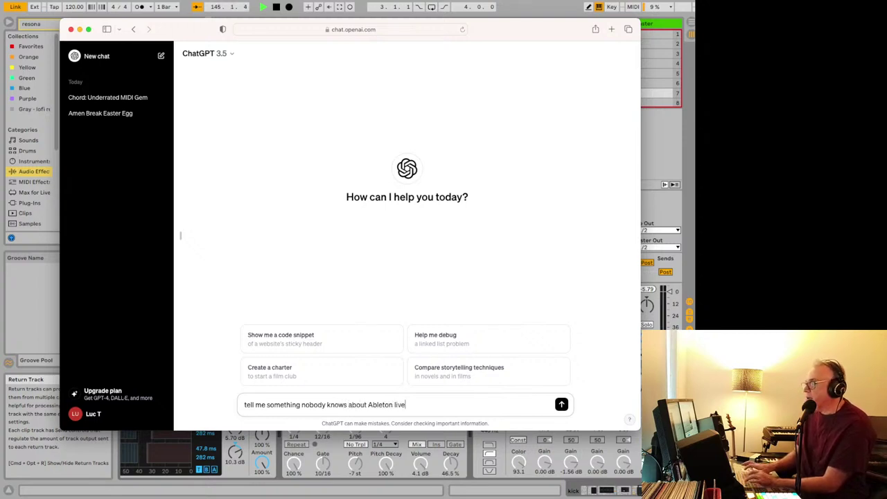
{"action": "key", "text": "Return"}
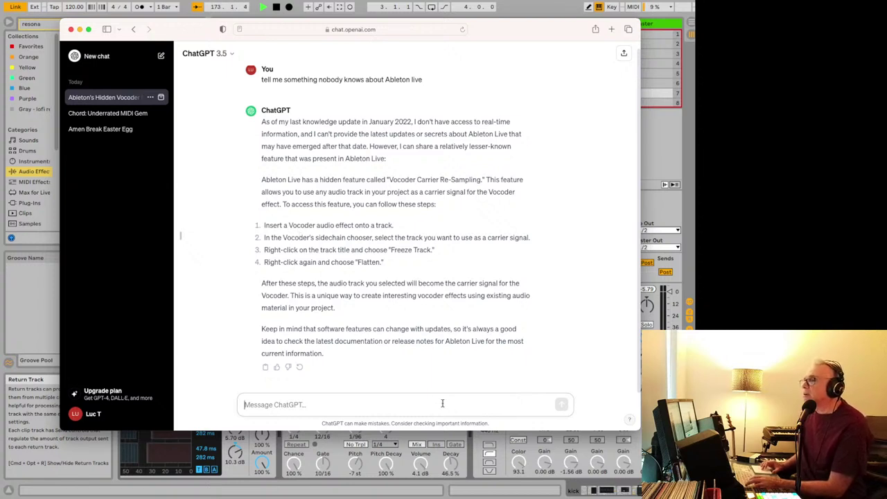
- Return to Ableton Live and duplicate the kick track with its whole device chain
{"action": "key", "text": "super+Tab"}
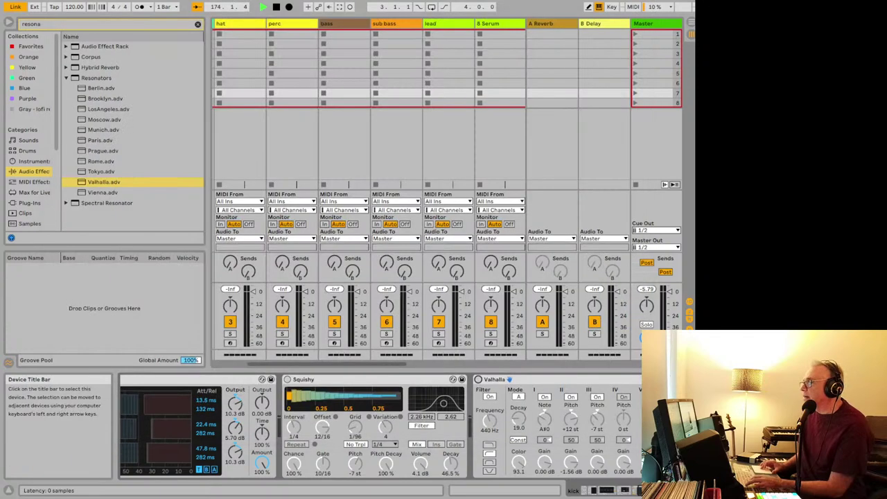
{"action": "scroll", "coordinate": [609, 386], "scroll_direction": "right", "scroll_amount": 2}
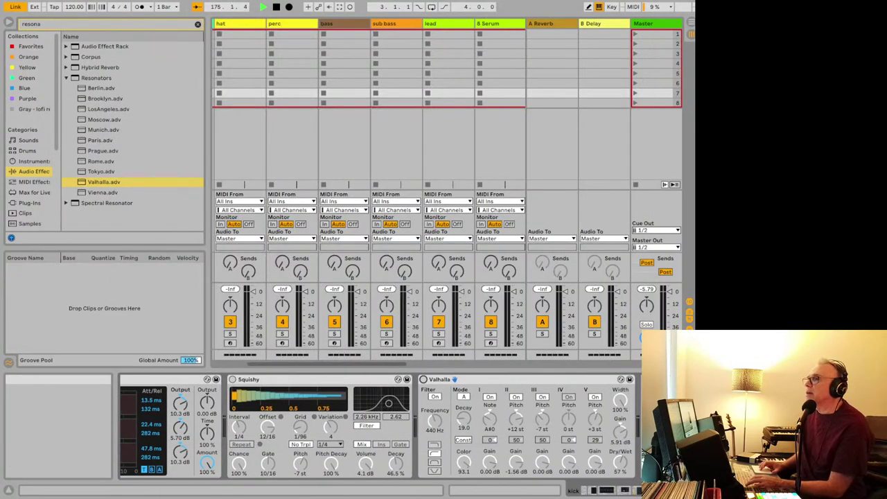
{"action": "scroll", "coordinate": [243, 35], "scroll_direction": "left", "scroll_amount": 3}
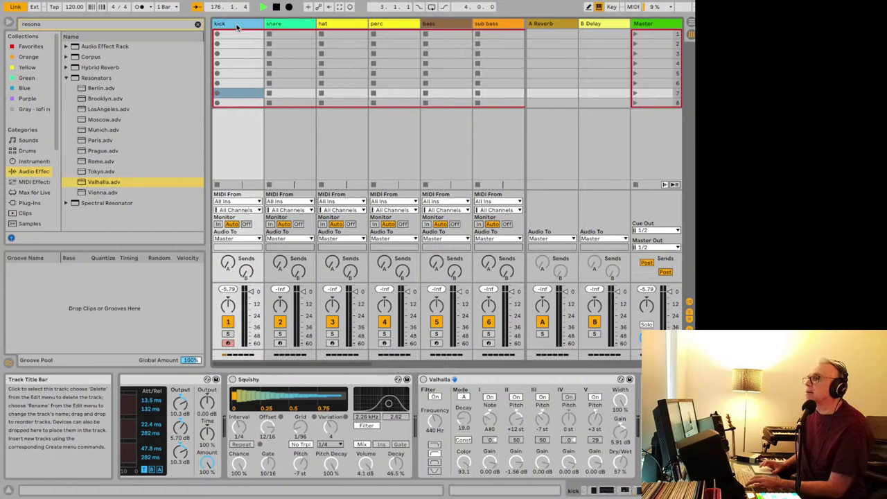
{"action": "right_click", "coordinate": [237, 26]}
{"action": "left_click", "coordinate": [235, 27]}
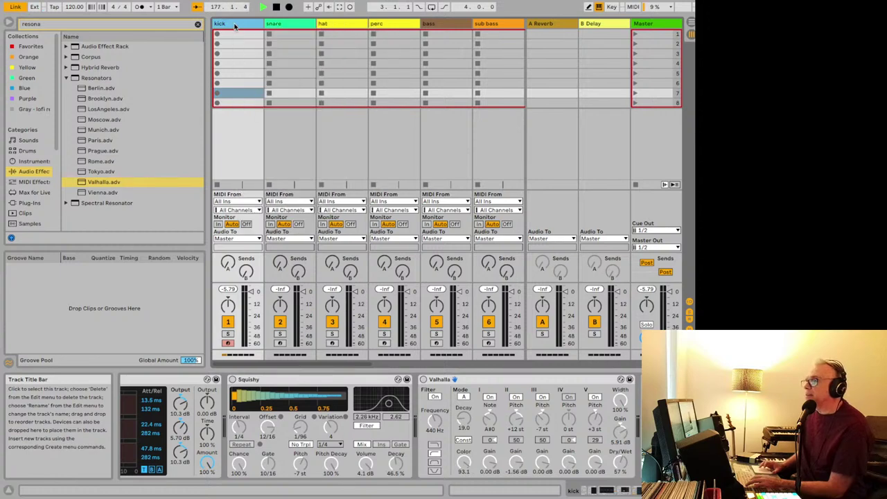
{"action": "right_click", "coordinate": [235, 27]}
{"action": "left_click", "coordinate": [254, 46]}
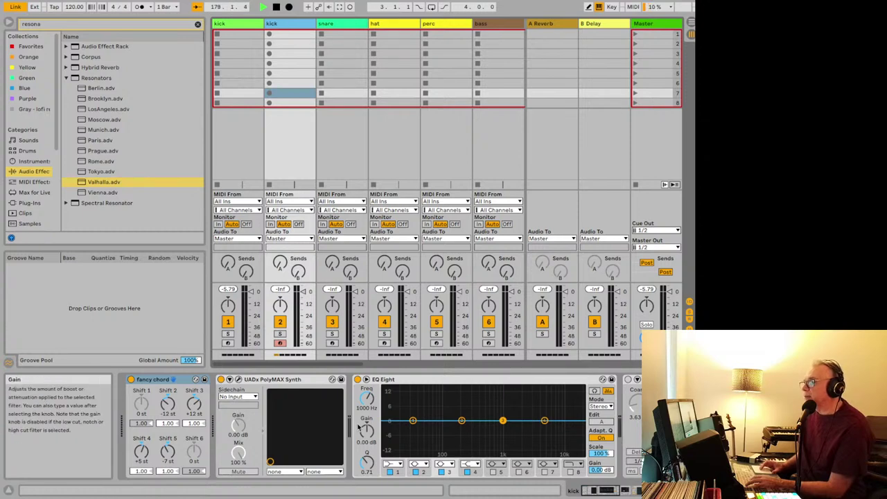
- Search the audio effects for "voco" and add Vocoder after the Valhalla Resonators on the duplicated kick track
{"action": "left_click", "coordinate": [344, 358]}
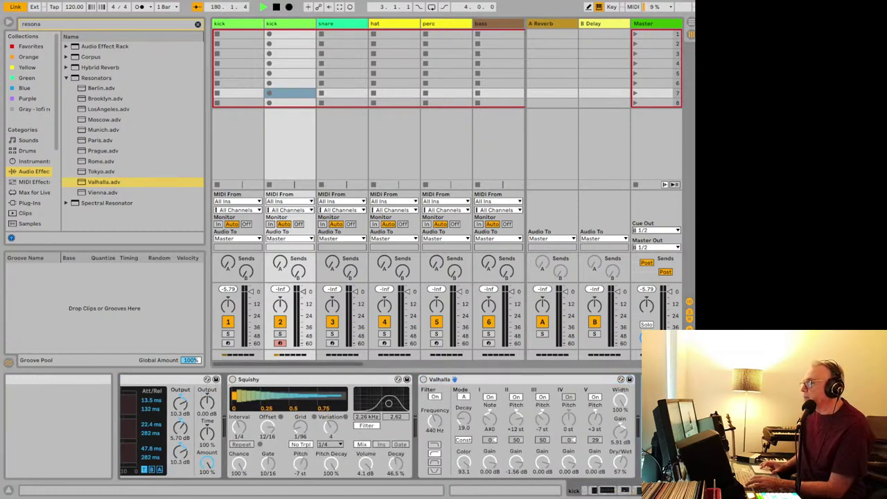
{"action": "left_click", "coordinate": [49, 25]}
{"action": "double_click", "coordinate": [49, 27]}
{"action": "type", "text": "voco"}
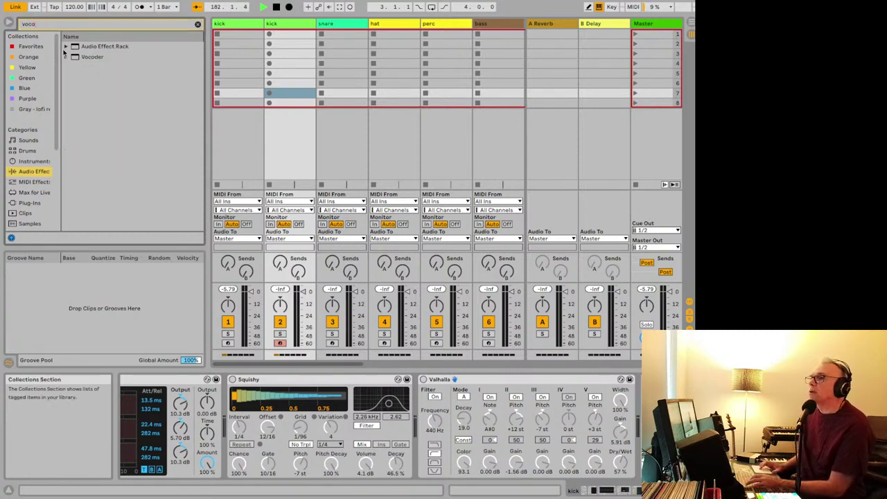
{"action": "left_click", "coordinate": [91, 58]}
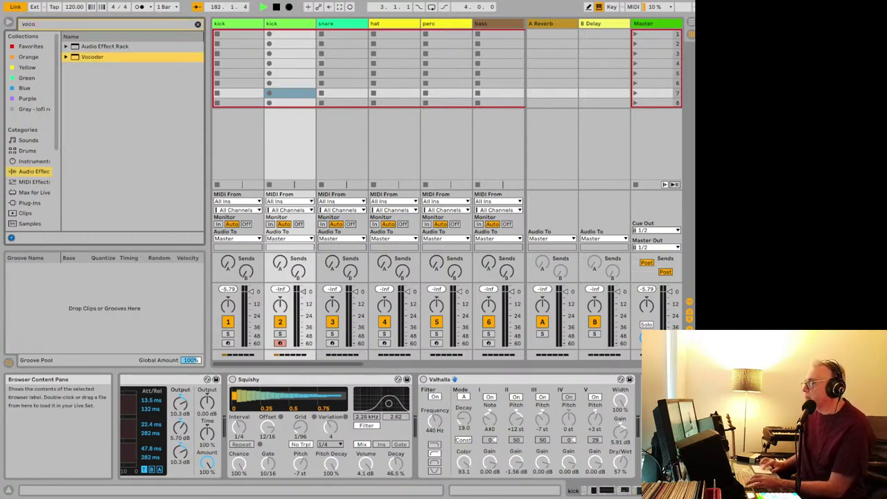
{"action": "key", "text": "Return"}
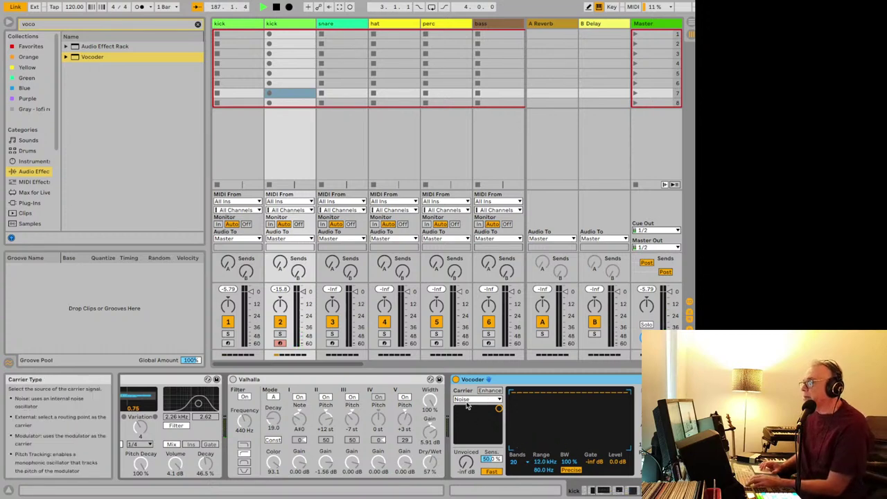
- Recheck ChatGPT's Vocoder instructions in the browser, return to Ableton Live and view the original kick track's devices
{"action": "mouse_move", "coordinate": [337, 488]}
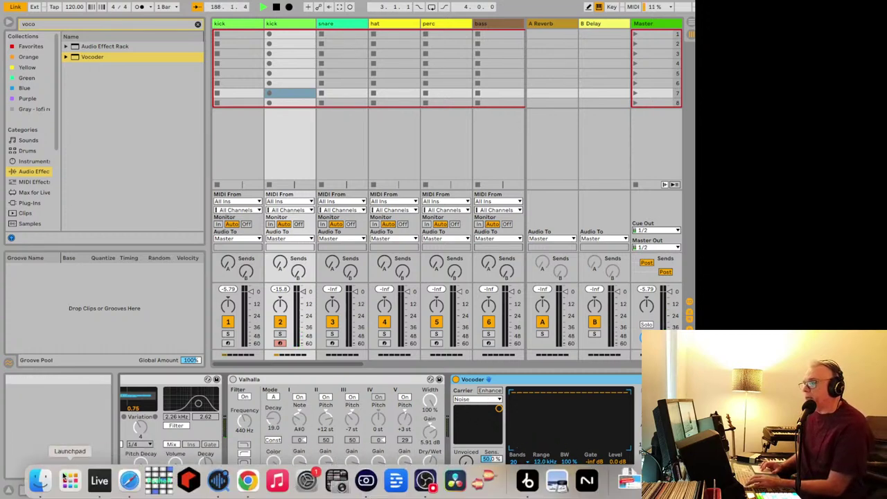
{"action": "left_click", "coordinate": [129, 481]}
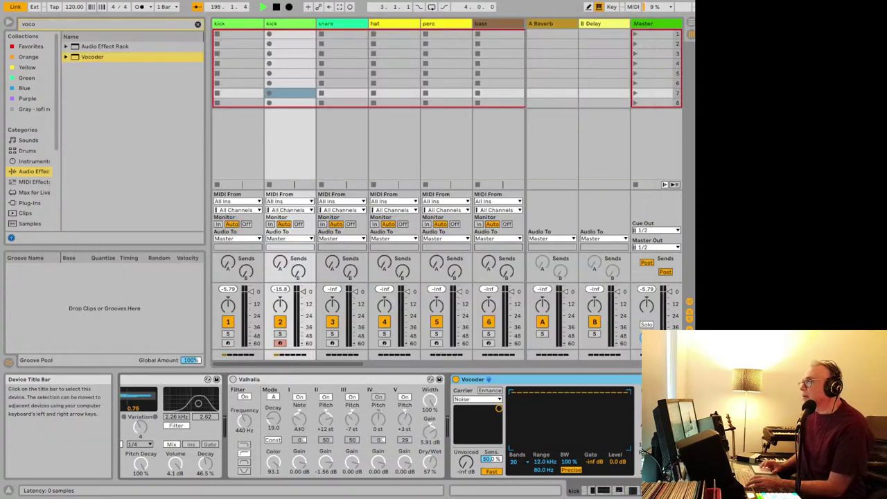
{"action": "left_click", "coordinate": [229, 24]}
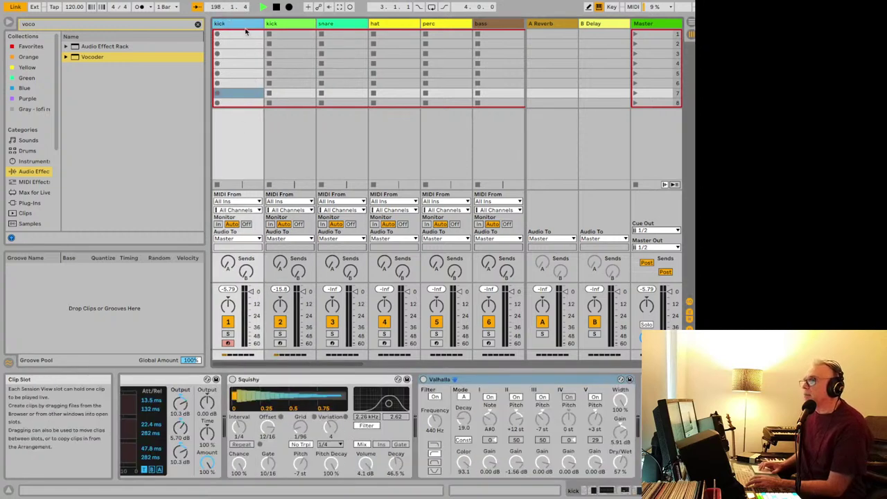
- Search the sound library folder for "drum loop"
{"action": "left_click", "coordinate": [144, 27]}
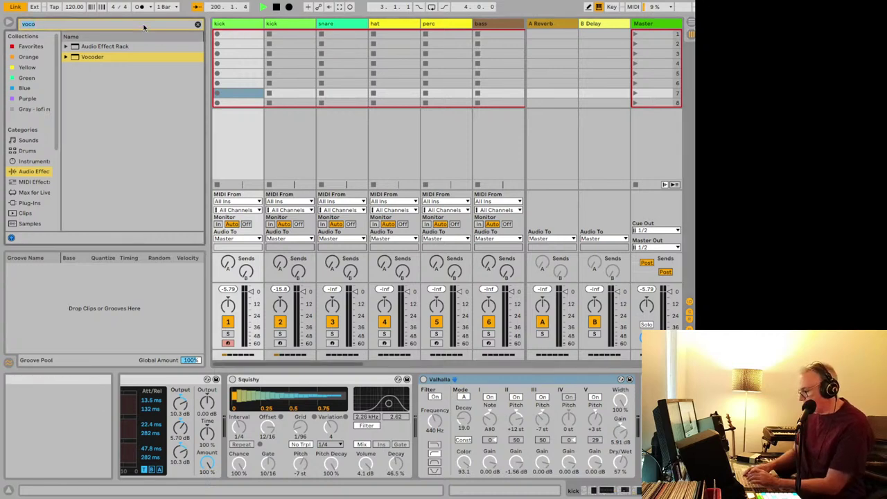
{"action": "type", "text": "drum"}
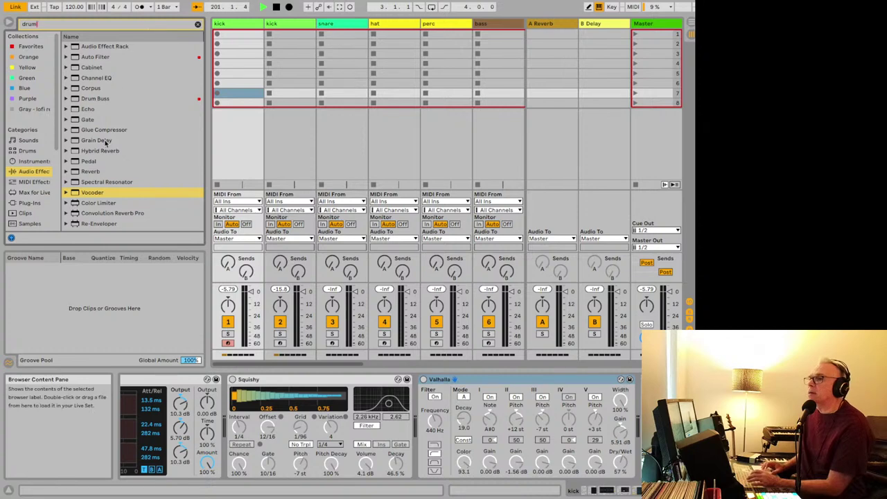
{"action": "scroll", "coordinate": [35, 203], "scroll_direction": "down", "scroll_amount": 5}
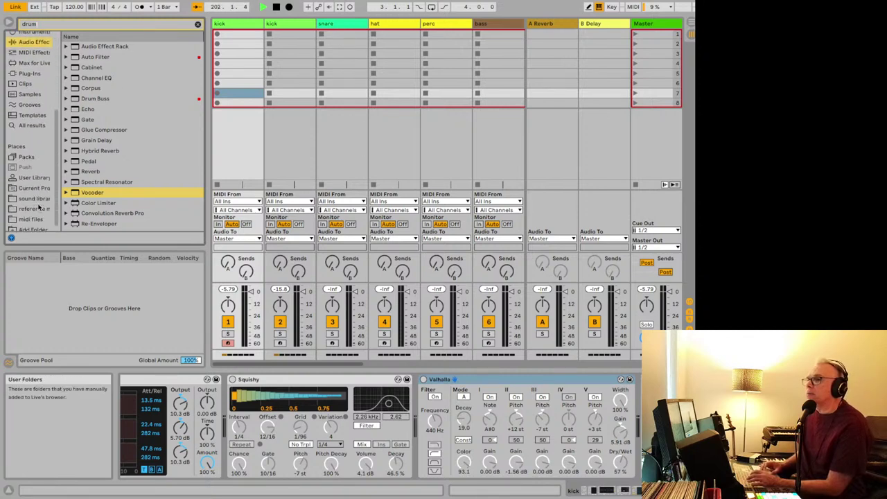
{"action": "left_click", "coordinate": [33, 197]}
{"action": "left_click", "coordinate": [65, 130]}
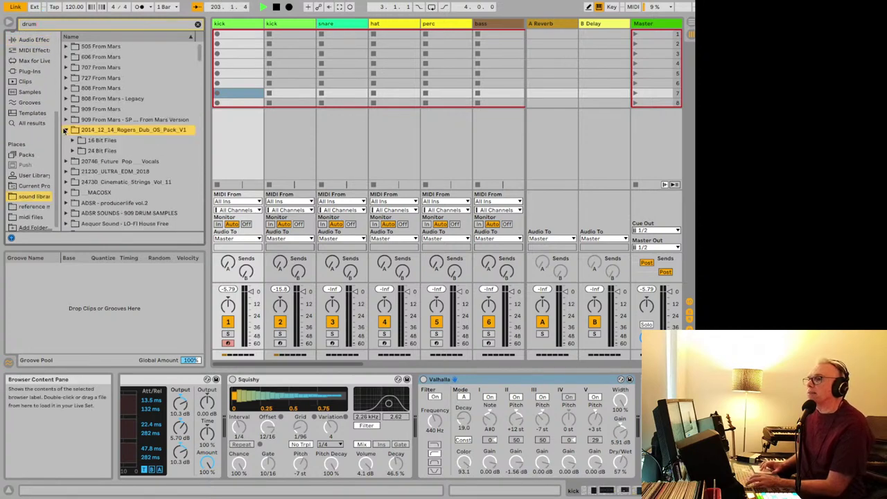
{"action": "left_click", "coordinate": [76, 25]}
{"action": "type", "text": "drum"}
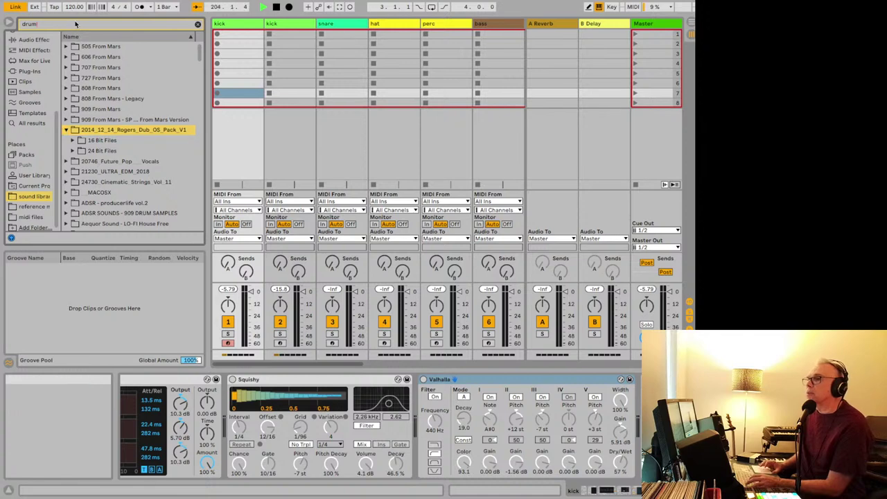
{"action": "type", "text": " loop"}
- Preview the drum loops in the Bang_F#_126bbpm folder and place AU_BH2_126_Drum_Loop_Full.wav in scene 1 on a new audio track
{"action": "left_click", "coordinate": [67, 110]}
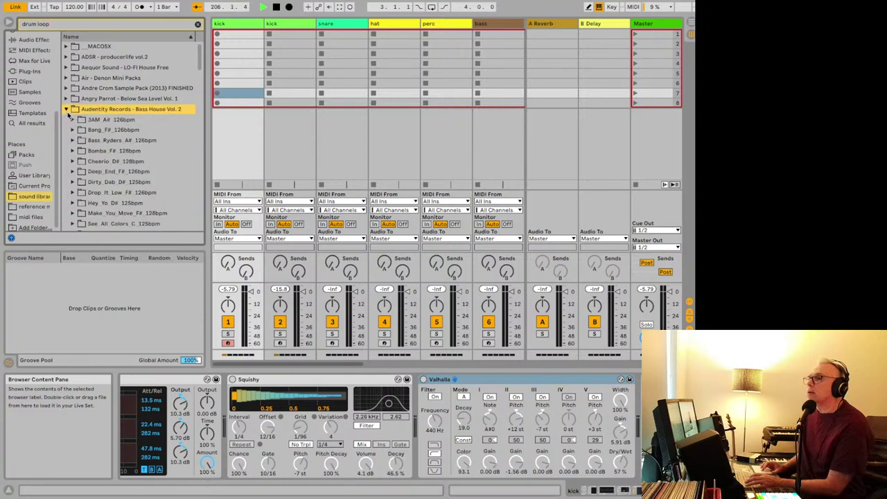
{"action": "left_click", "coordinate": [72, 130]}
{"action": "left_click", "coordinate": [108, 160]}
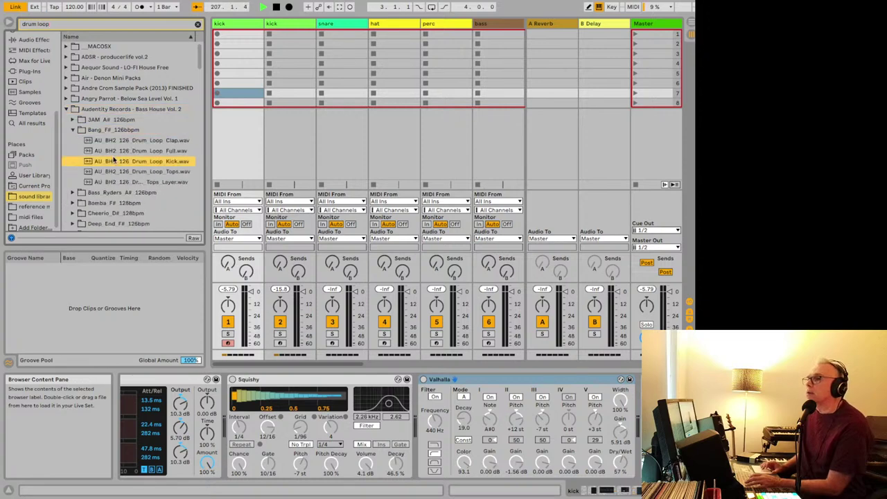
{"action": "left_click", "coordinate": [115, 151]}
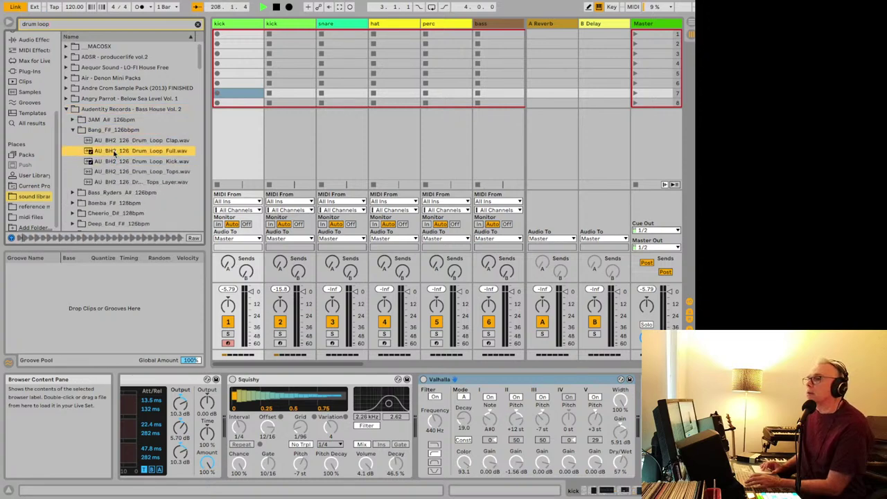
{"action": "left_click_drag", "start_coordinate": [115, 154], "coordinate": [467, 42]}
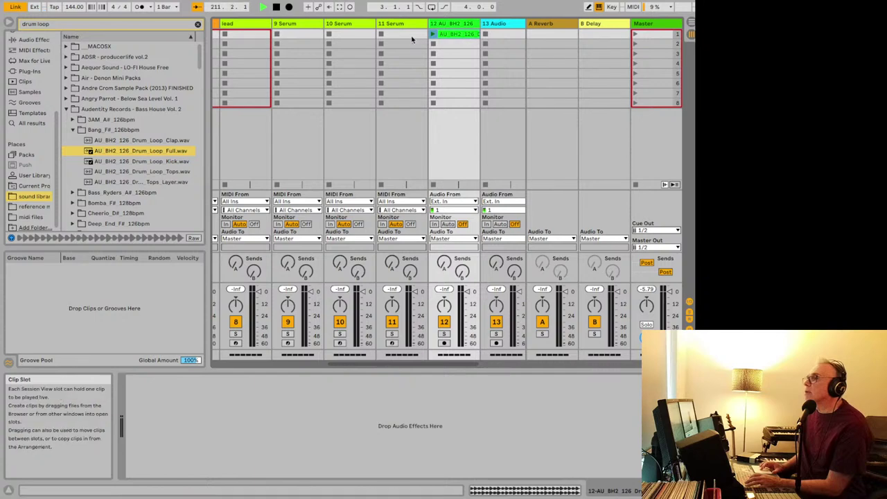
- On the duplicated kick track's Vocoder, set the carrier to External with audio from 12-AU BH2 126 Drum Loop Full
{"action": "scroll", "coordinate": [426, 36], "scroll_direction": "left", "scroll_amount": 4}
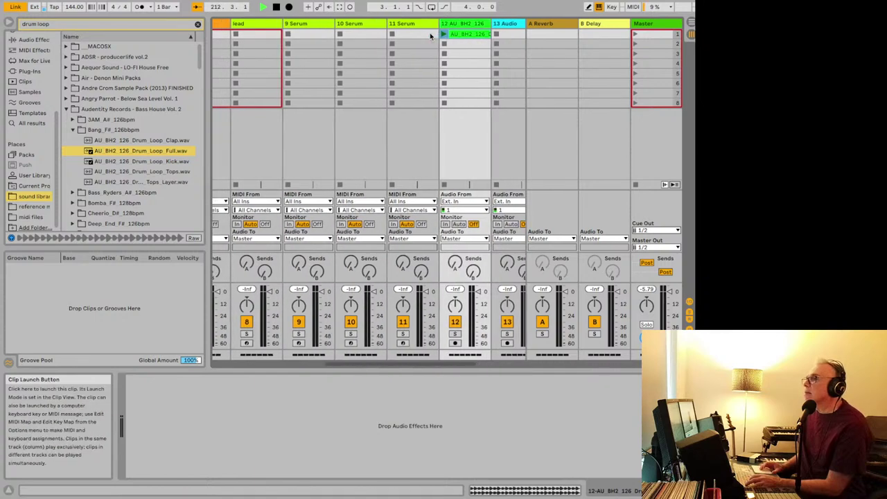
{"action": "scroll", "coordinate": [430, 36], "scroll_direction": "left", "scroll_amount": 4}
{"action": "scroll", "coordinate": [430, 36], "scroll_direction": "right", "scroll_amount": 5}
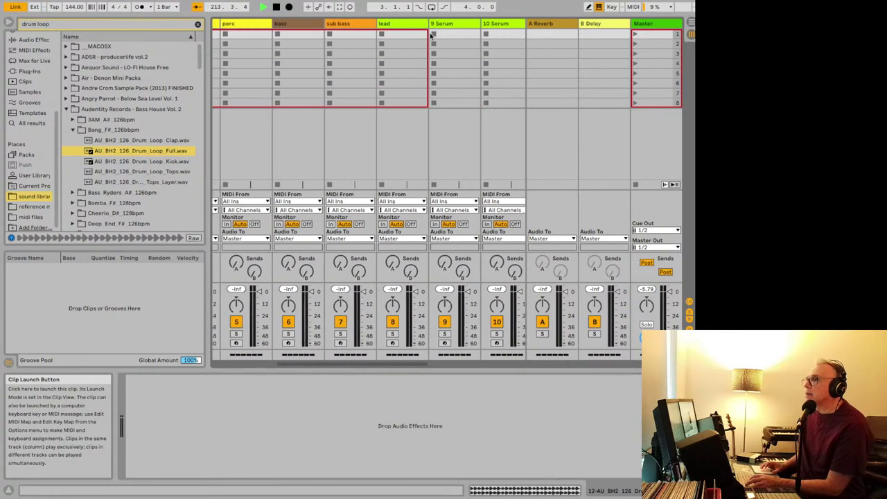
{"action": "scroll", "coordinate": [431, 36], "scroll_direction": "left", "scroll_amount": 5}
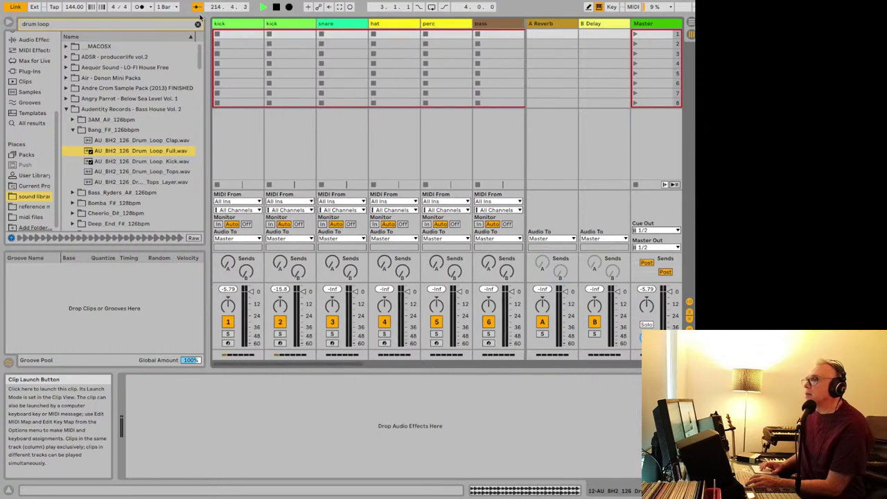
{"action": "left_click", "coordinate": [274, 24]}
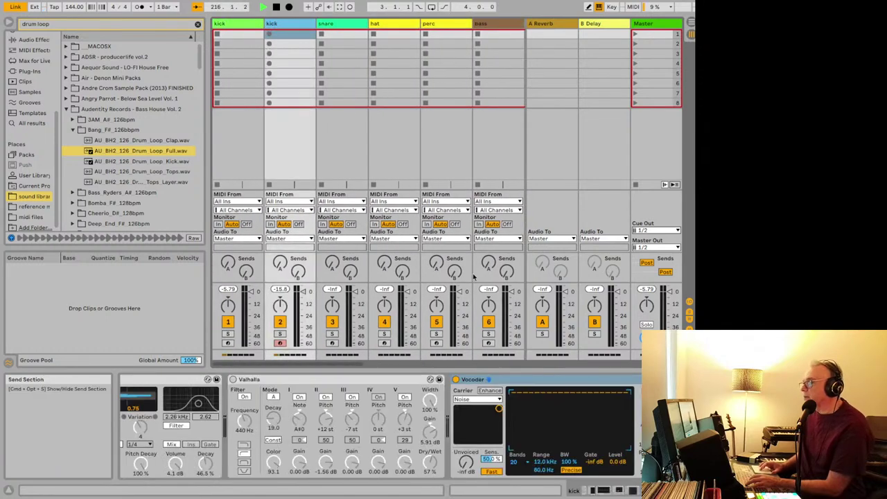
{"action": "left_click", "coordinate": [473, 401]}
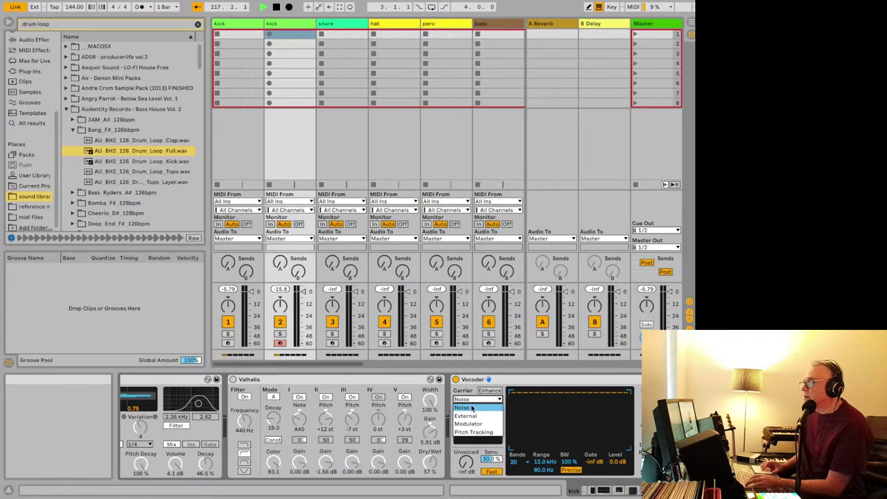
{"action": "left_click", "coordinate": [471, 416]}
{"action": "left_click", "coordinate": [469, 401]}
{"action": "left_click", "coordinate": [470, 401]}
{"action": "left_click", "coordinate": [477, 415]}
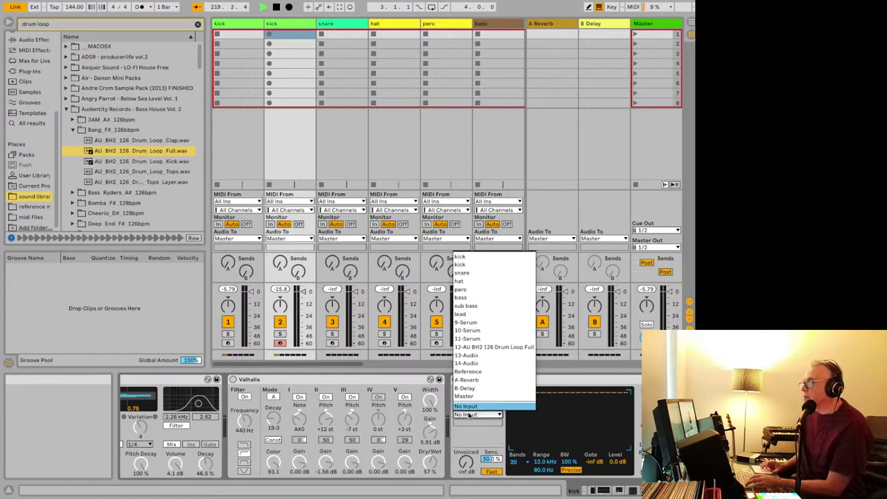
{"action": "left_click", "coordinate": [479, 346]}
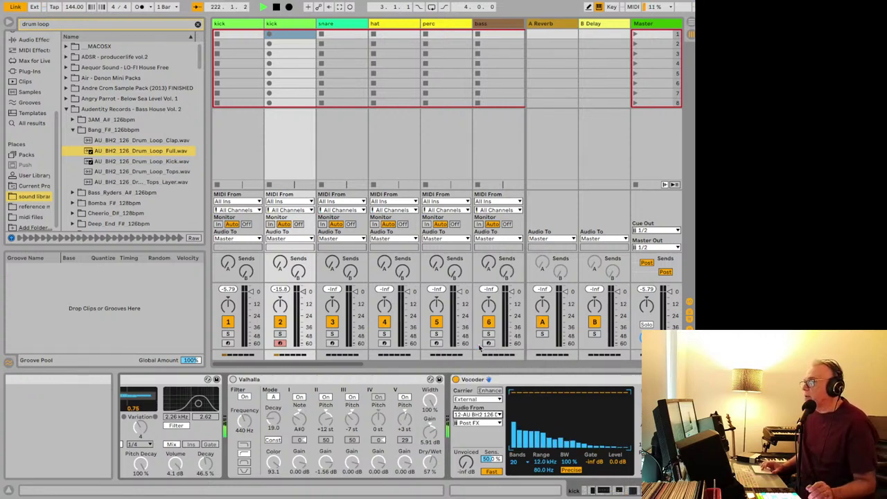
- Start playback, launch the AU BH2 126 drum loop clip on track 12, and deactivate that track's output
{"action": "key", "text": "space"}
{"action": "key", "text": "space"}
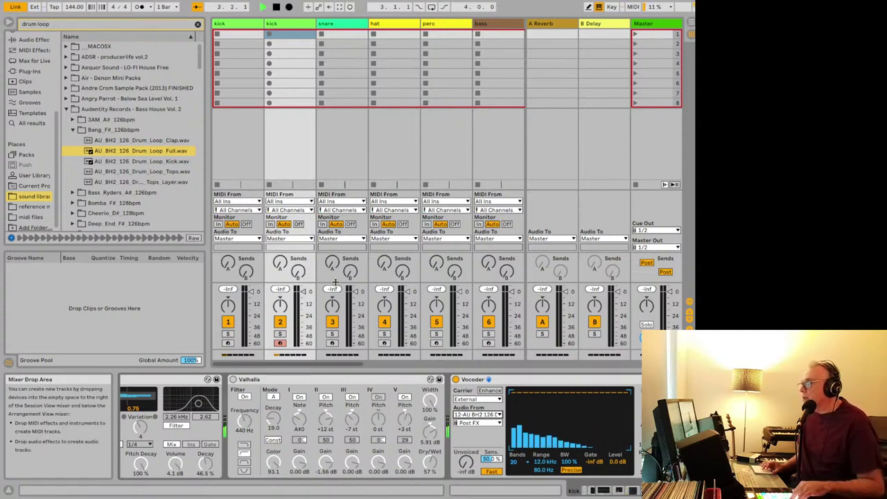
{"action": "scroll", "coordinate": [345, 123], "scroll_direction": "right", "scroll_amount": 6}
{"action": "scroll", "coordinate": [345, 121], "scroll_direction": "right", "scroll_amount": 3}
{"action": "left_click", "coordinate": [343, 36]}
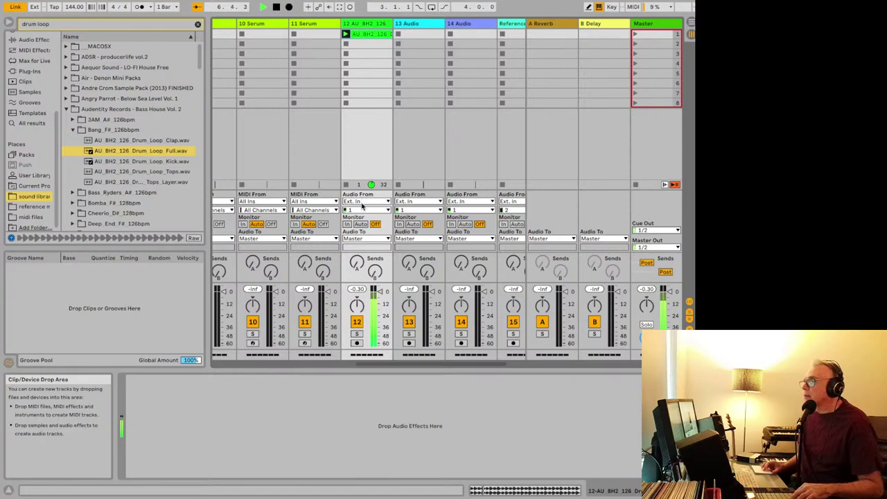
{"action": "left_click", "coordinate": [356, 321]}
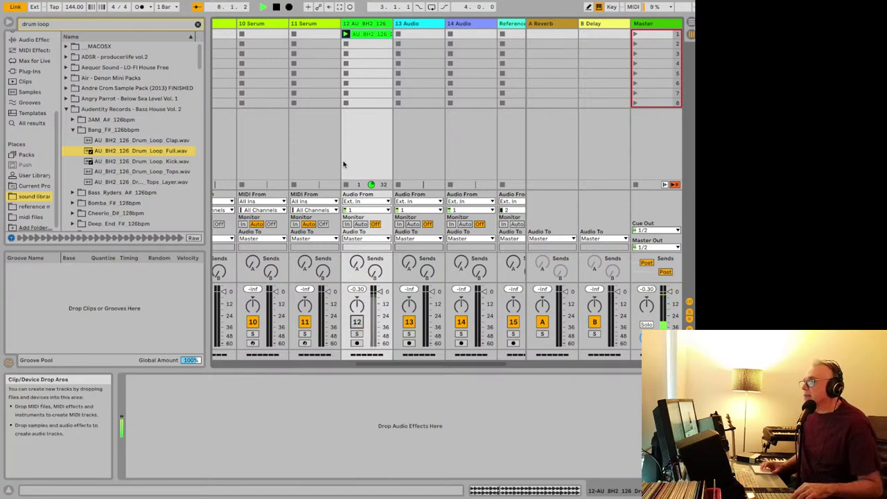
- Arm the duplicated kick track to play its synth through the Vocoder with the drum loop running
{"action": "scroll", "coordinate": [343, 164], "scroll_direction": "left", "scroll_amount": 5}
{"action": "left_click", "coordinate": [341, 167]}
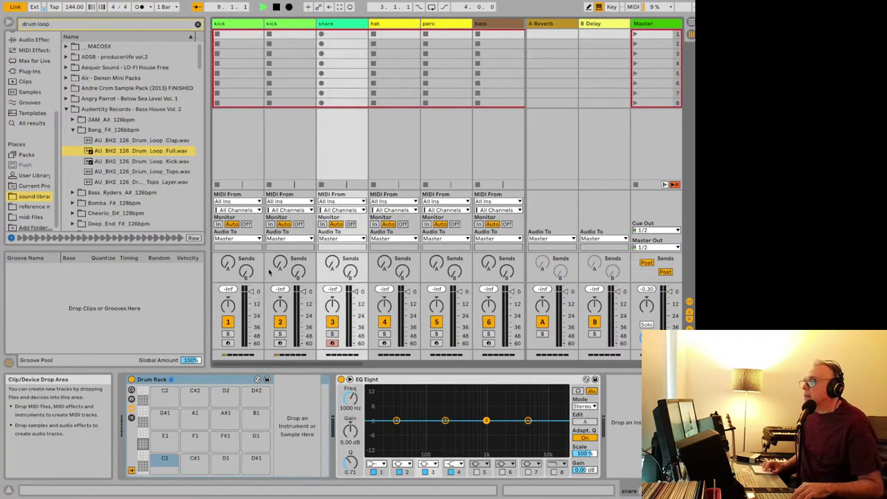
{"action": "left_click", "coordinate": [281, 343]}
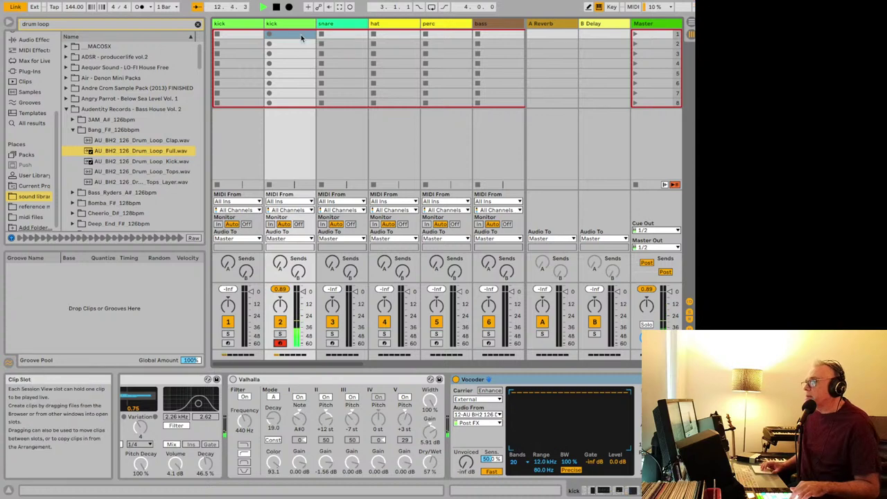
- Recheck ChatGPT's Vocoder instructions and freeze the duplicated kick track, allowing audio to stop
{"action": "key", "text": "super+Tab"}
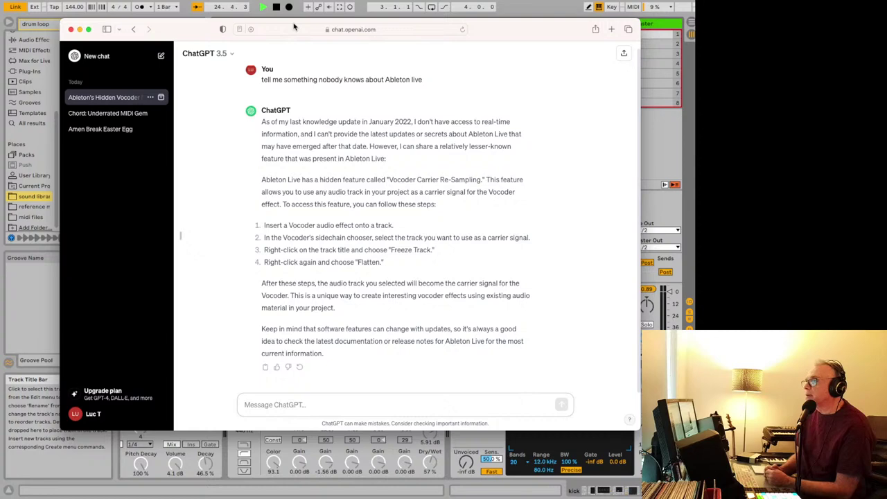
{"action": "left_click", "coordinate": [294, 8]}
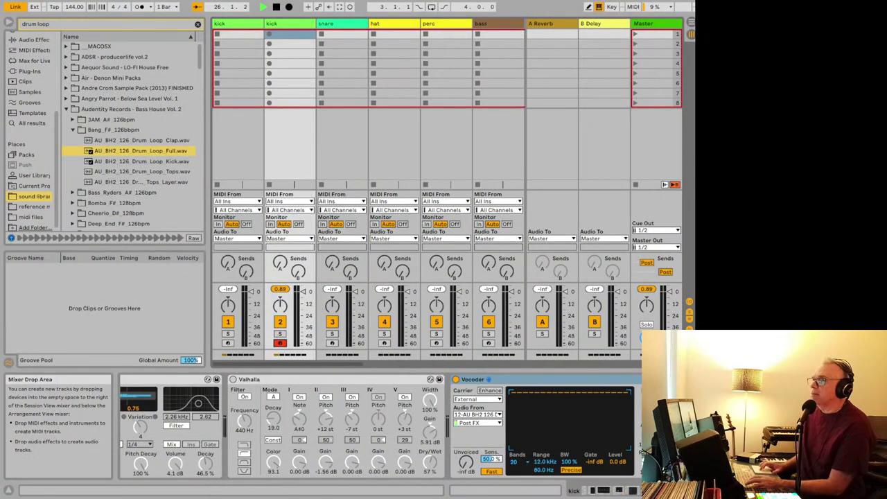
{"action": "left_click", "coordinate": [281, 24]}
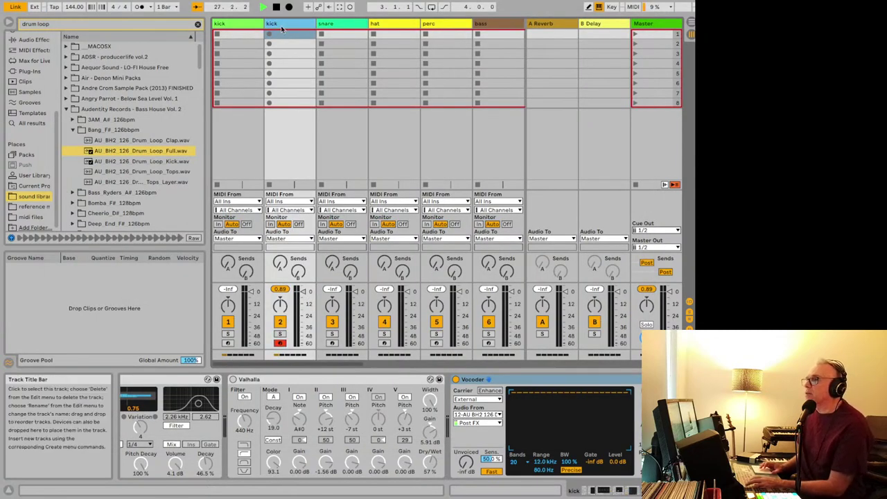
{"action": "key", "text": "super+Tab"}
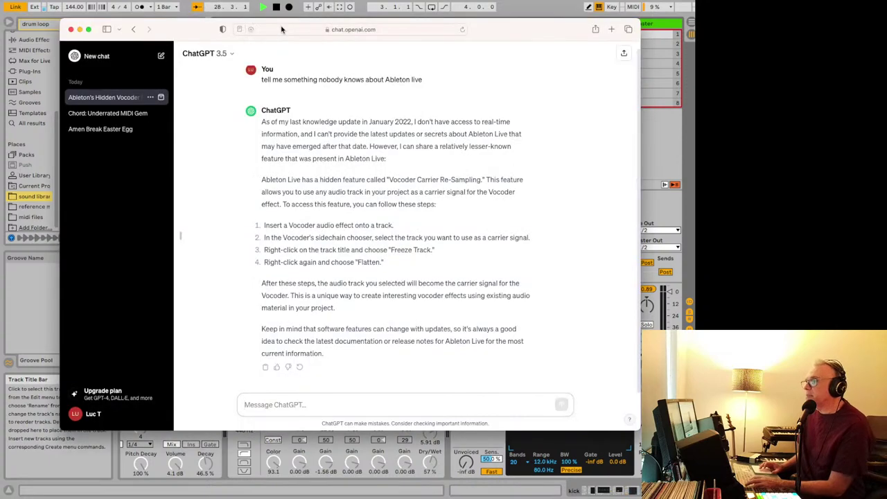
{"action": "key", "text": "super+Tab"}
{"action": "right_click", "coordinate": [281, 28]}
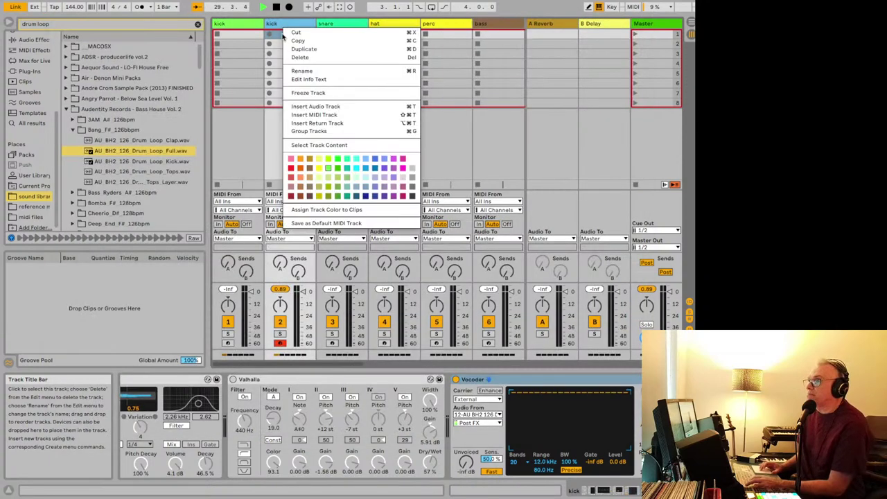
{"action": "left_click", "coordinate": [303, 93]}
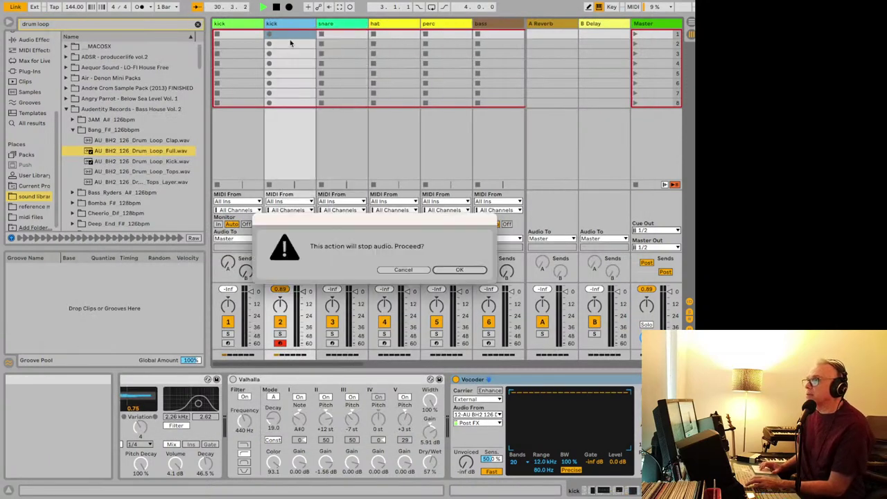
{"action": "left_click", "coordinate": [460, 271]}
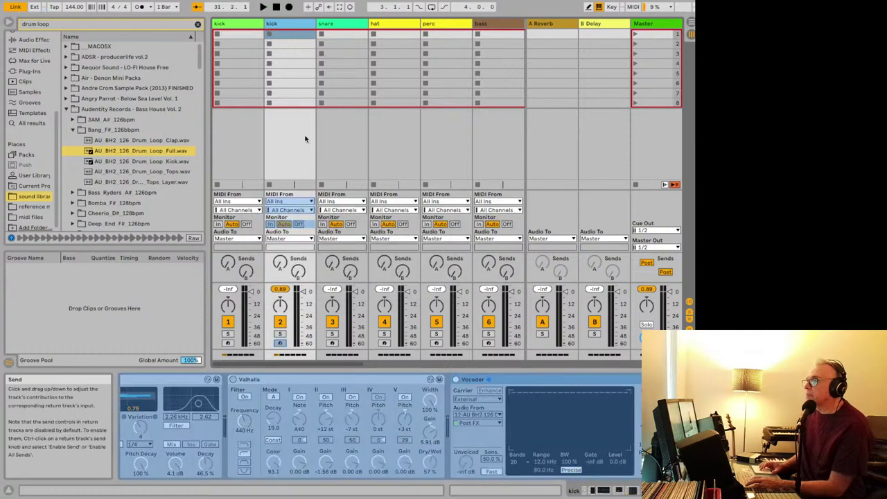
- Flatten the frozen duplicate kick track and look through its clip slots and the neighbouring tracks
{"action": "right_click", "coordinate": [285, 28]}
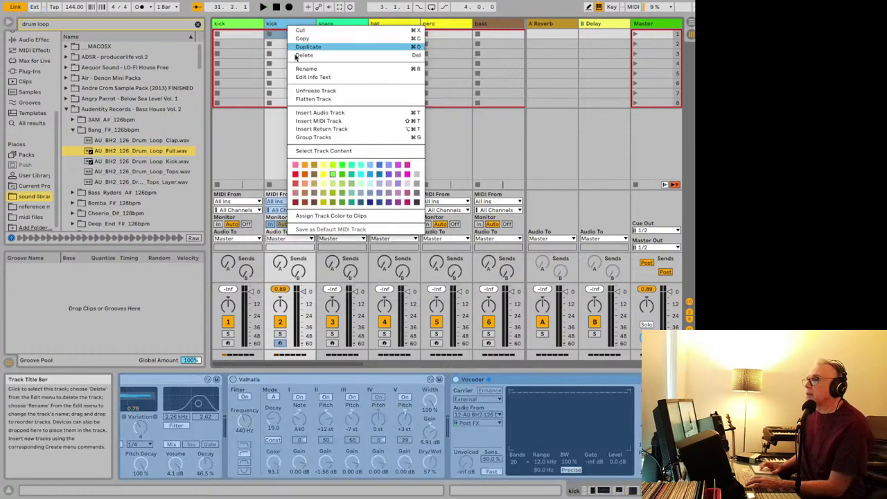
{"action": "left_click", "coordinate": [323, 99]}
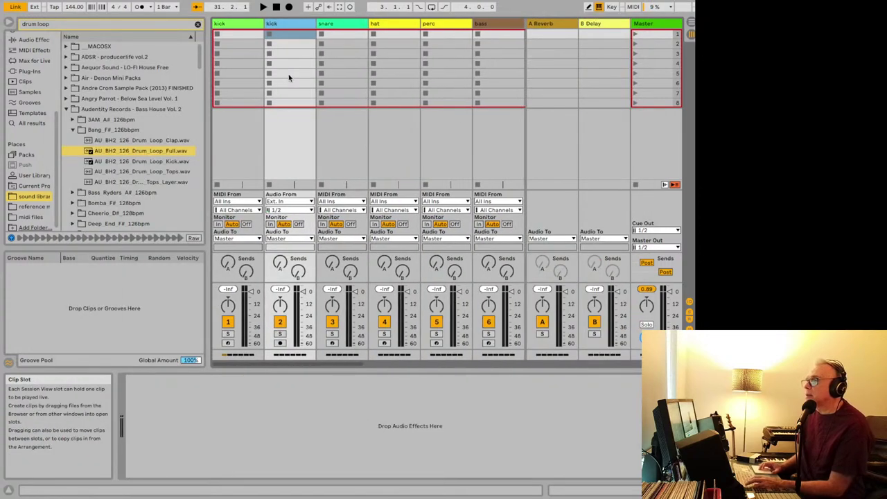
{"action": "left_click", "coordinate": [275, 47]}
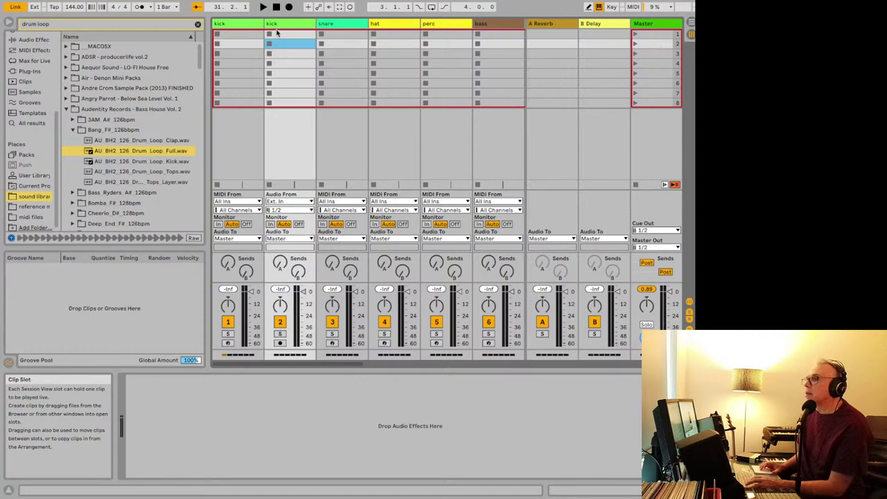
{"action": "left_click", "coordinate": [277, 28]}
{"action": "scroll", "coordinate": [281, 51], "scroll_direction": "right", "scroll_amount": 5}
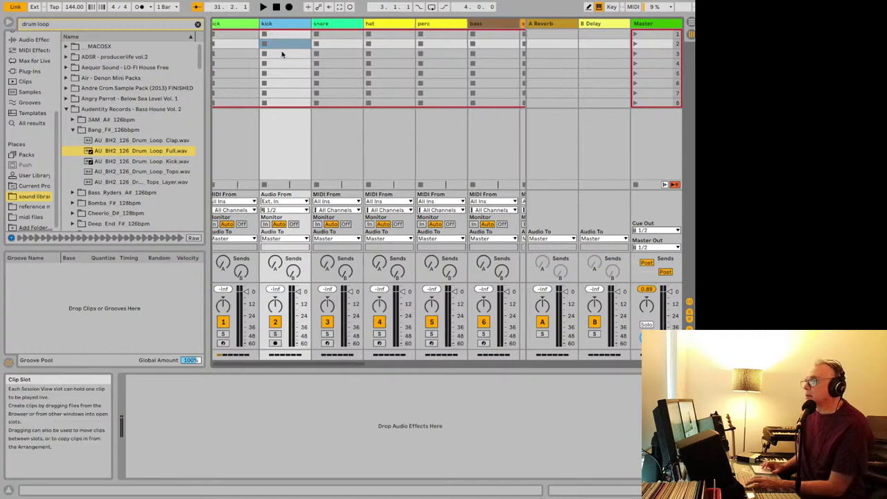
{"action": "scroll", "coordinate": [281, 51], "scroll_direction": "right", "scroll_amount": 6}
{"action": "scroll", "coordinate": [281, 51], "scroll_direction": "left", "scroll_amount": 7}
{"action": "scroll", "coordinate": [281, 51], "scroll_direction": "left", "scroll_amount": 5}
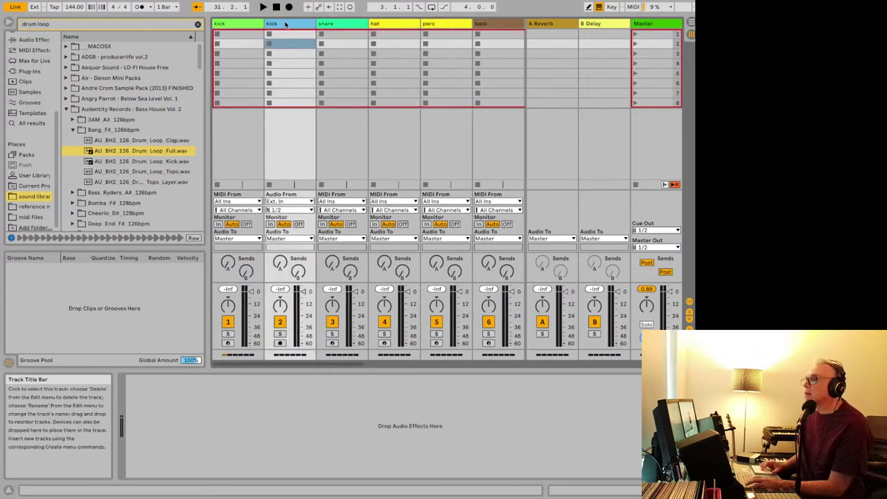
{"action": "left_click", "coordinate": [288, 62]}
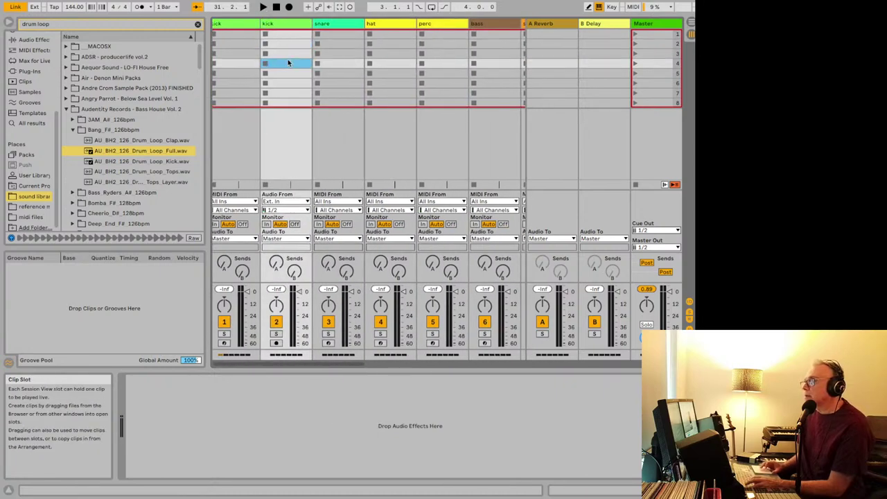
{"action": "key", "text": "super+Tab"}
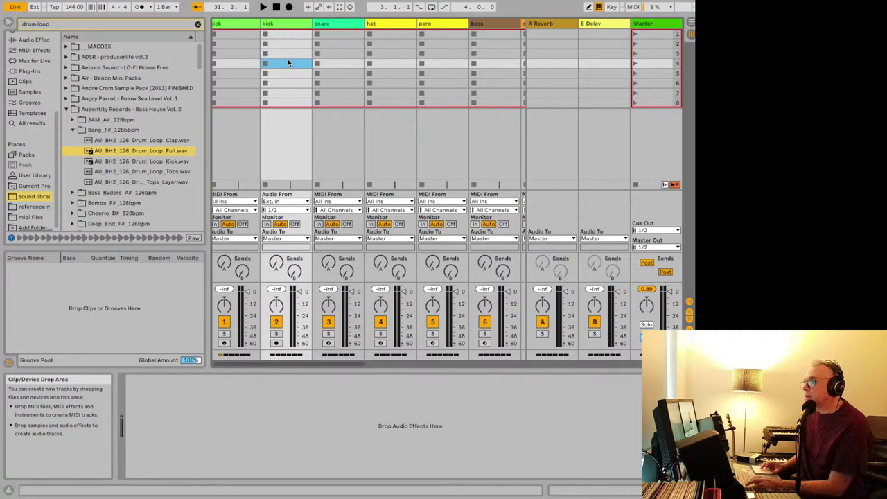
- Undo the flattening of the duplicated kick track, flatten it again and select its scene 4 slot
{"action": "left_click", "coordinate": [282, 24]}
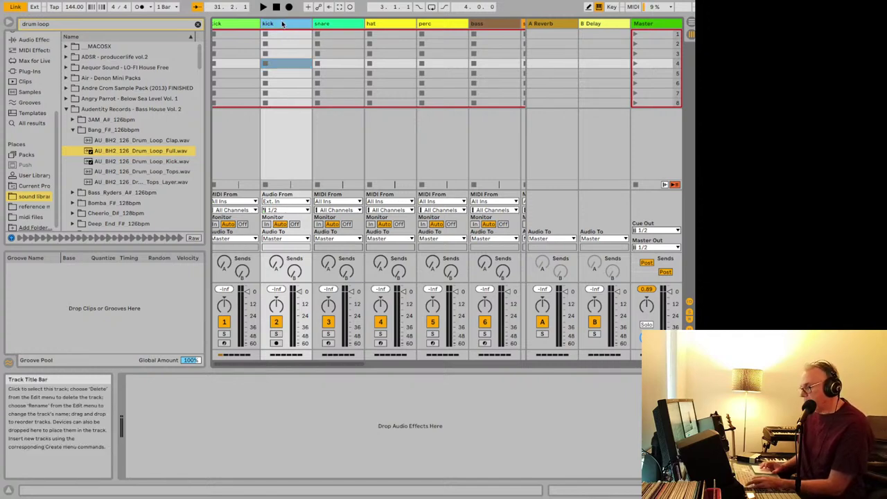
{"action": "key", "text": "super+z"}
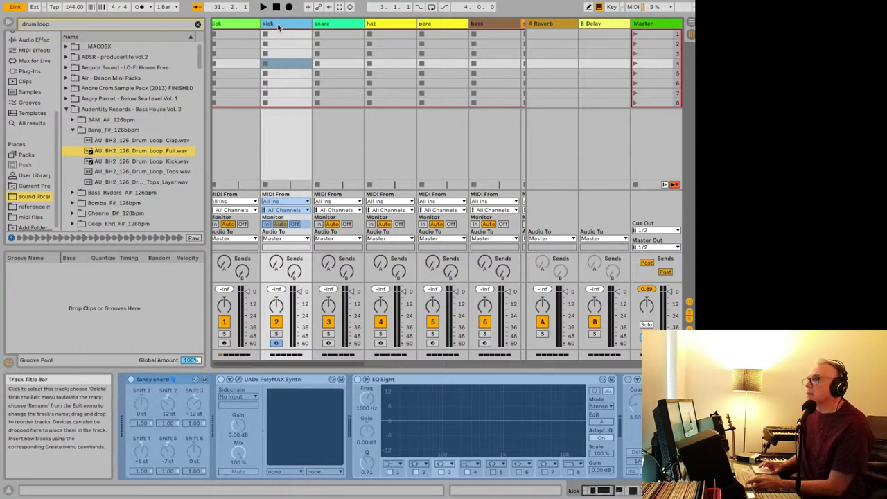
{"action": "right_click", "coordinate": [279, 25]}
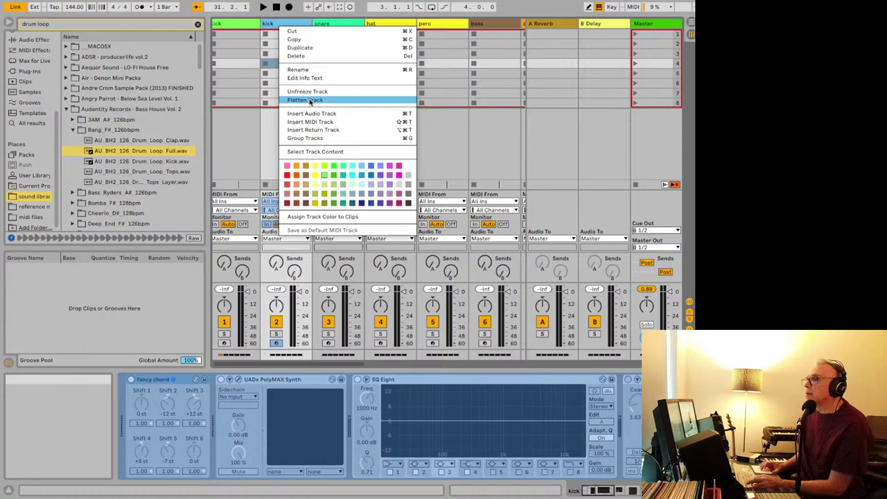
{"action": "left_click", "coordinate": [310, 100]}
{"action": "left_click", "coordinate": [275, 66]}
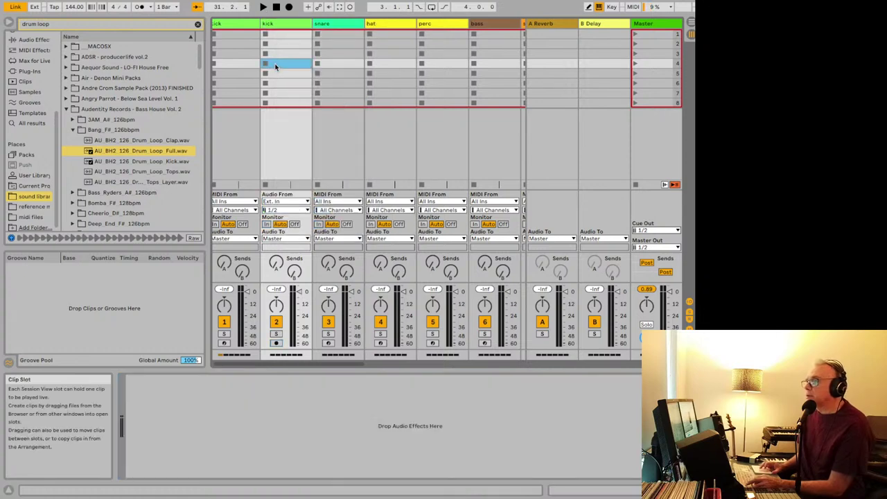
- Reread ChatGPT's freeze and flatten instructions in the browser and return to Ableton Live
{"action": "key", "text": "super+Tab"}
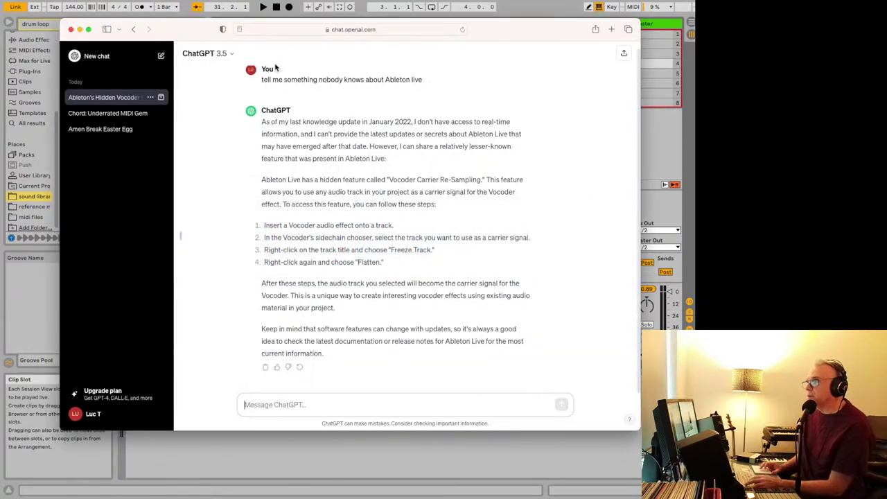
{"action": "key", "text": "super+Tab"}
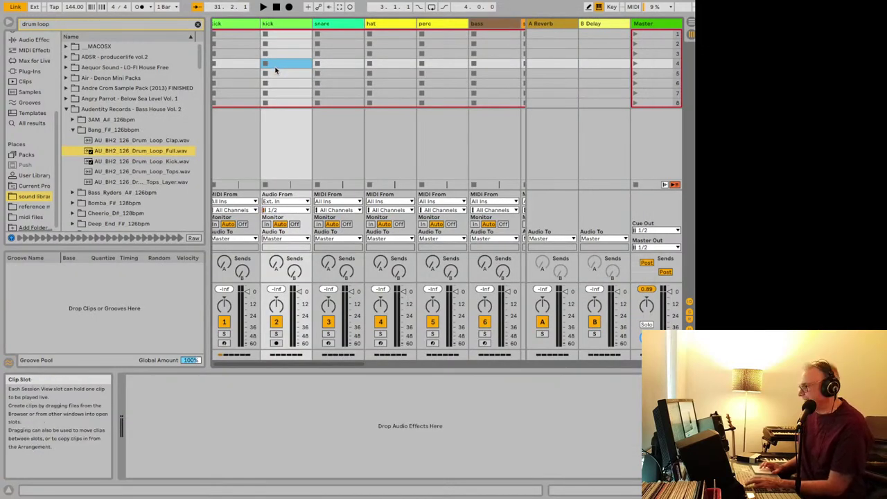
{"action": "key", "text": "super+Tab"}
{"action": "key", "text": "super+Tab"}
{"action": "key", "text": "super+Tab"}
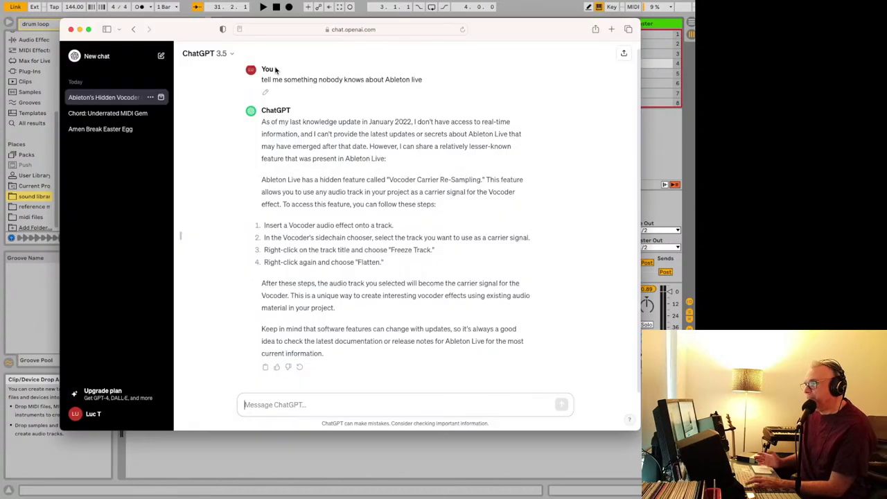
{"action": "key", "text": "super+Tab"}
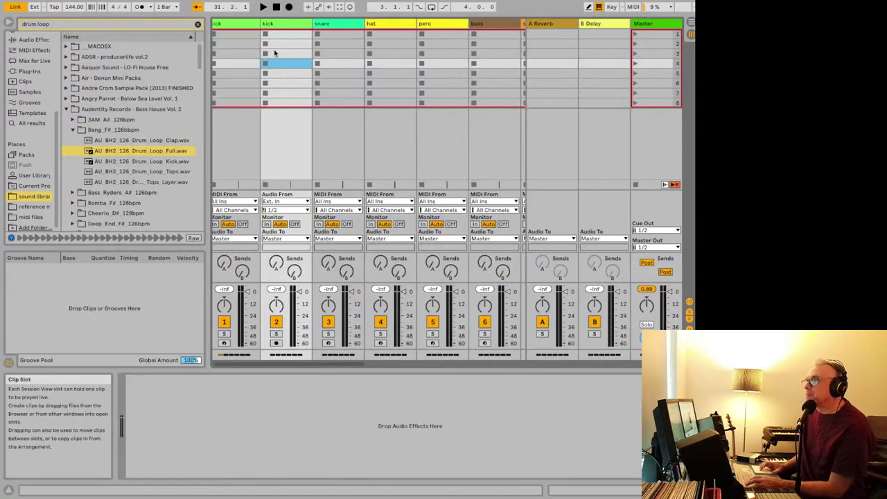
- Test playback with the flattened kick track selected and compare it against ChatGPT's instructions
{"action": "left_click", "coordinate": [282, 23]}
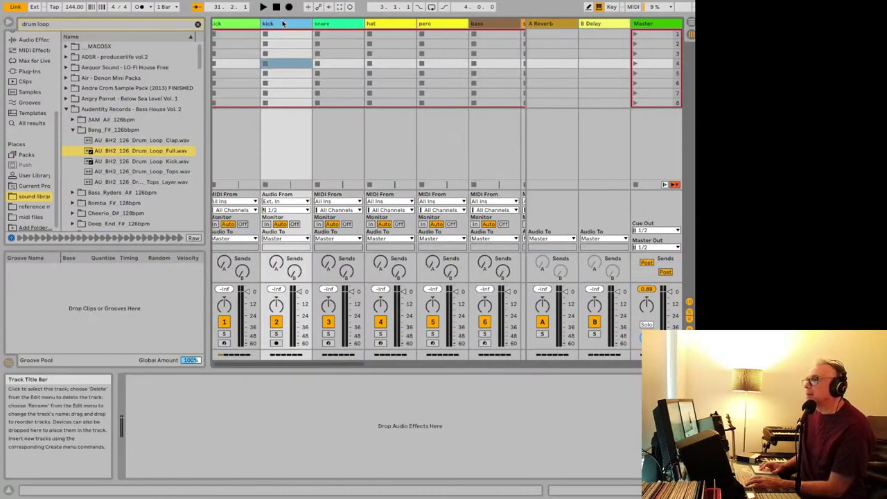
{"action": "key", "text": "space"}
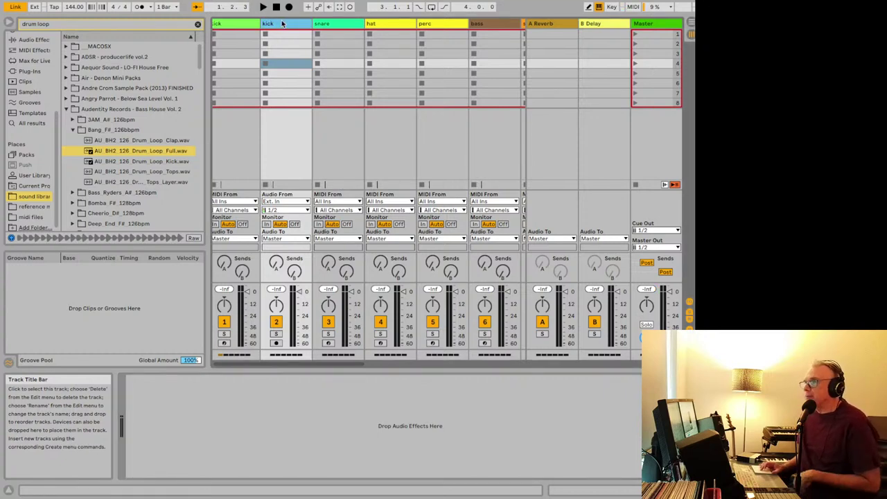
{"action": "left_click", "coordinate": [277, 63]}
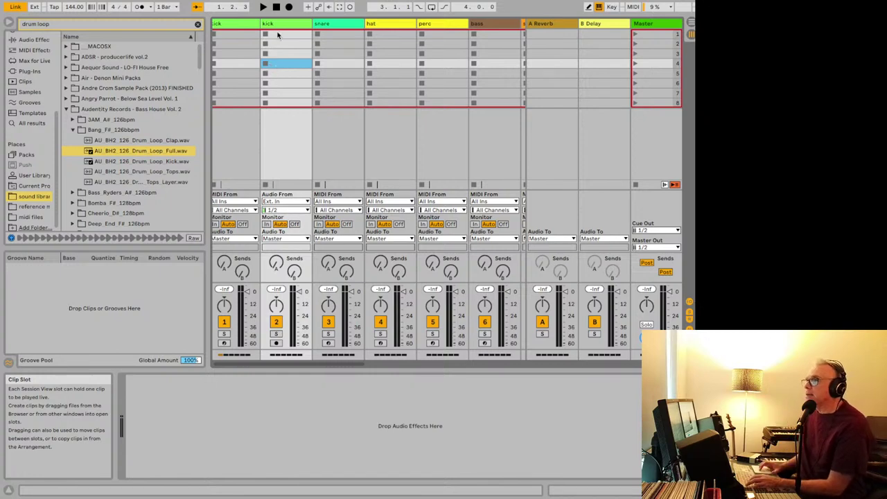
{"action": "left_click", "coordinate": [278, 26]}
{"action": "key", "text": "super+Tab"}
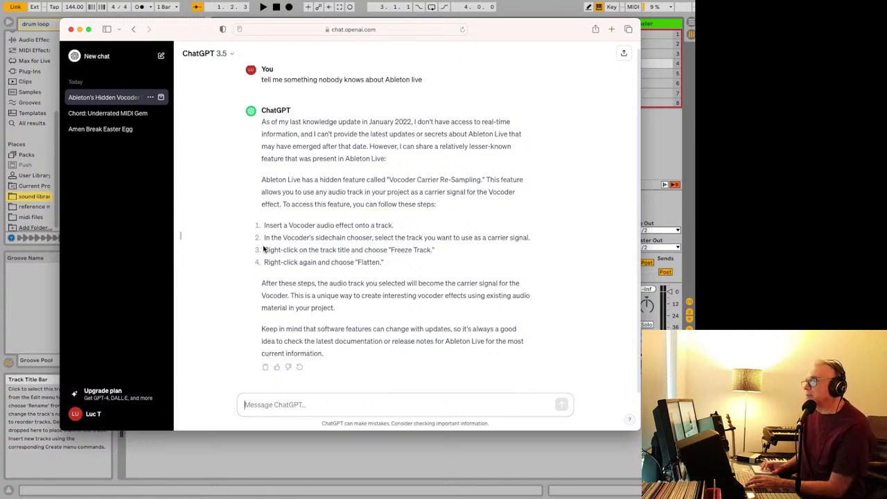
{"action": "key", "text": "super+Tab"}
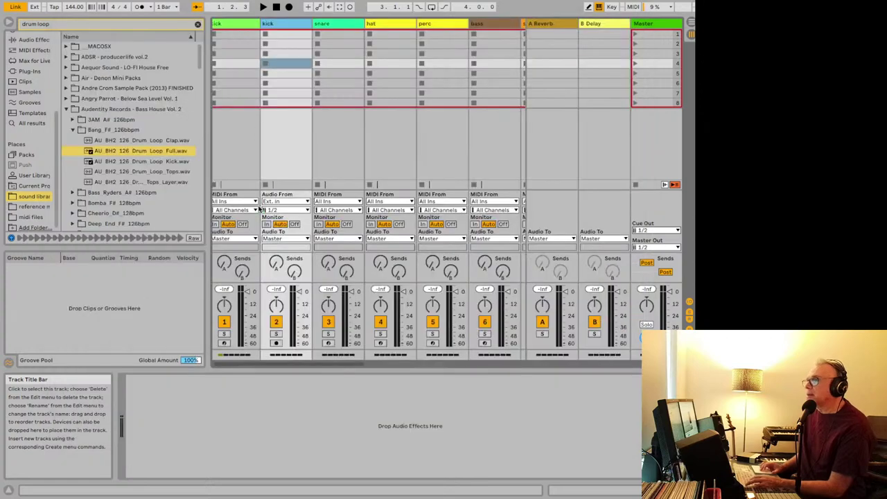
- Undo both the flattening and the freezing of the duplicated kick track
{"action": "left_click", "coordinate": [276, 63]}
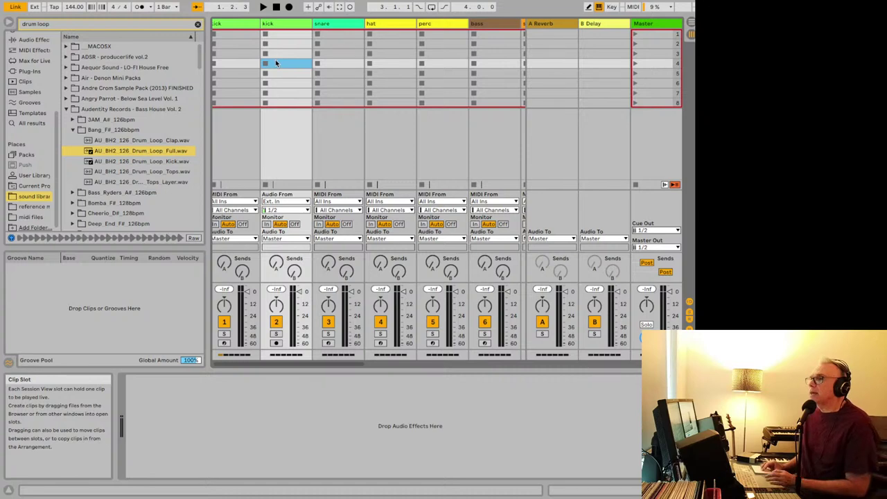
{"action": "key", "text": "super+z"}
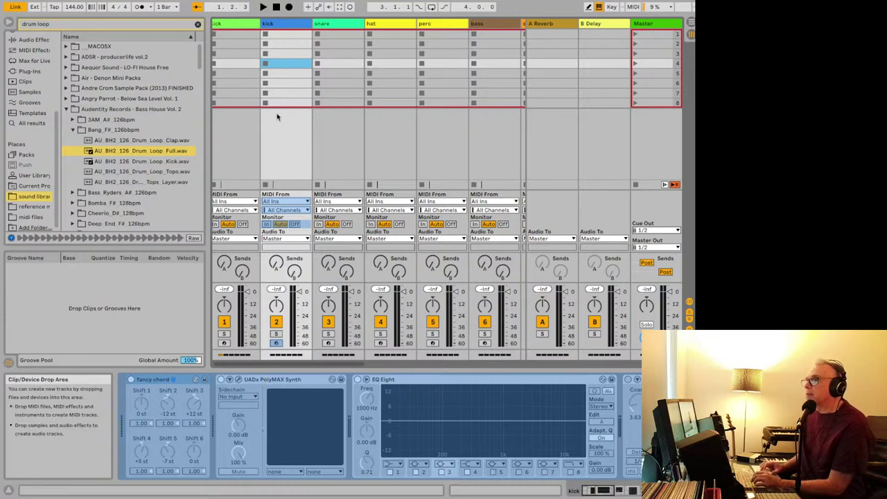
{"action": "key", "text": "super+z"}
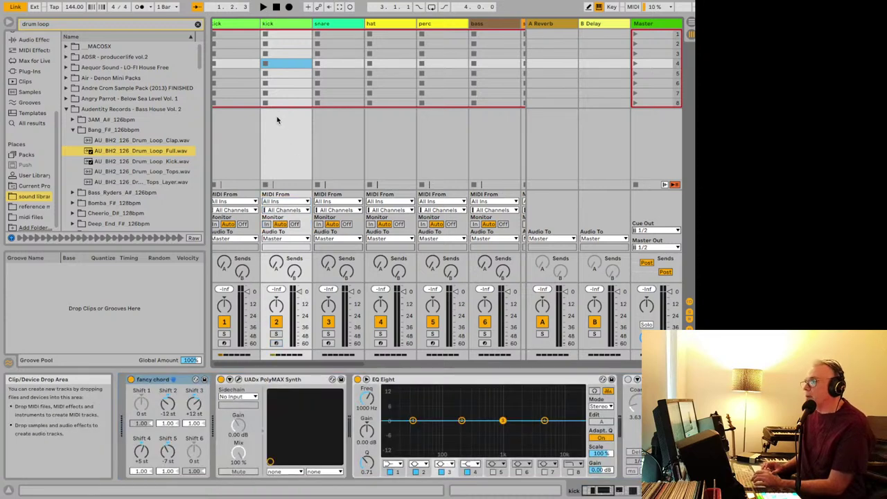
- Create an empty MIDI clip in scene 4 of the duplicated kick track, arm the track and test playback
{"action": "double_click", "coordinate": [270, 64]}
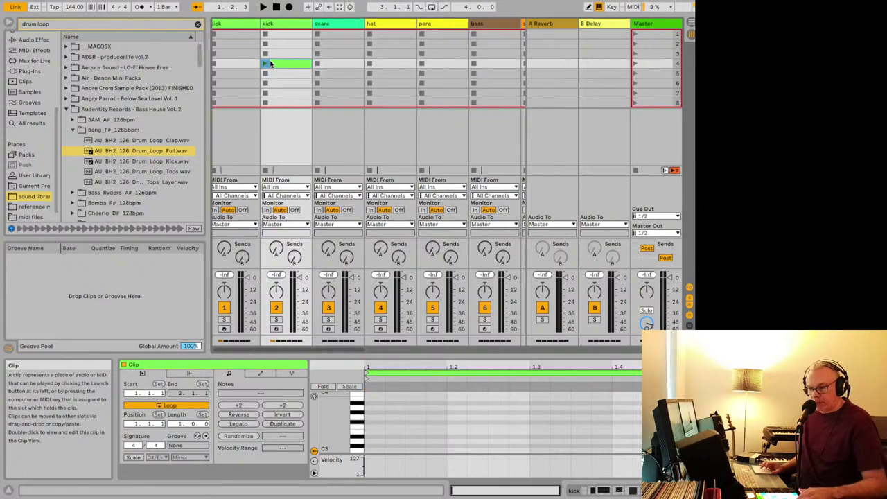
{"action": "key", "text": "space"}
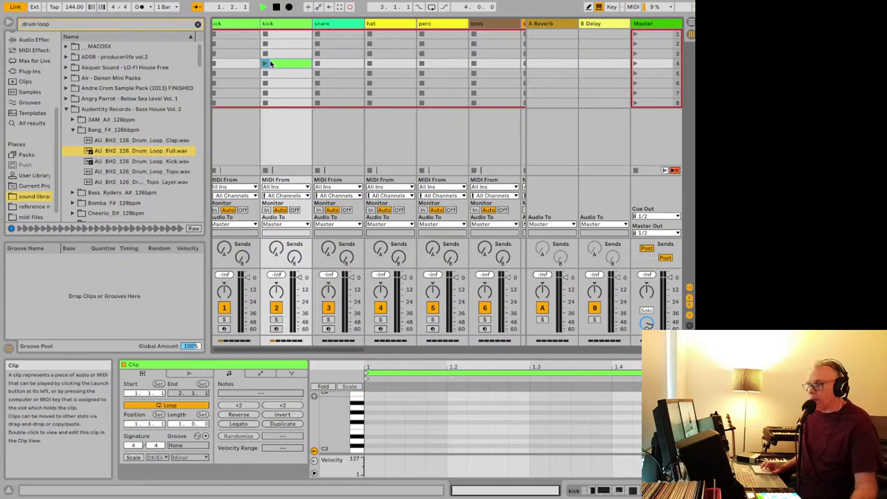
{"action": "left_click", "coordinate": [275, 330]}
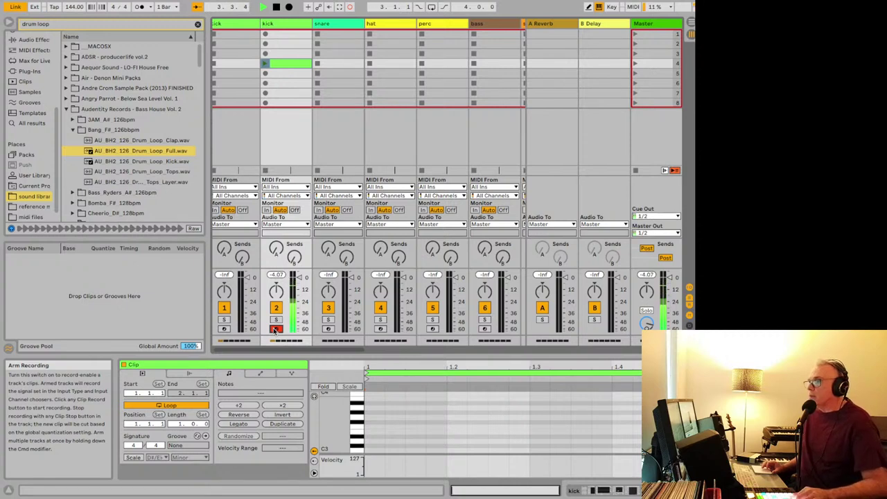
{"action": "key", "text": "space"}
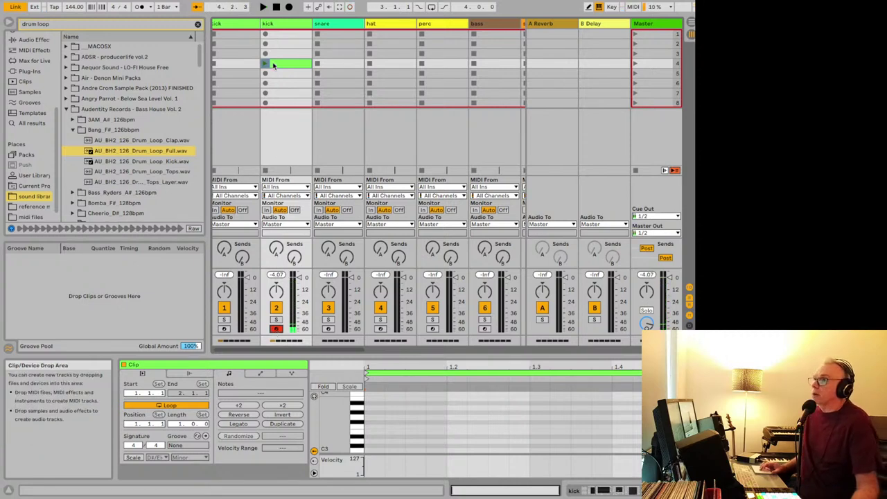
- Record a chord into the duplicated kick track's scene 4 clip and select all of its notes
{"action": "left_click", "coordinate": [282, 28]}
{"action": "right_click", "coordinate": [282, 29]}
{"action": "left_click", "coordinate": [279, 63]}
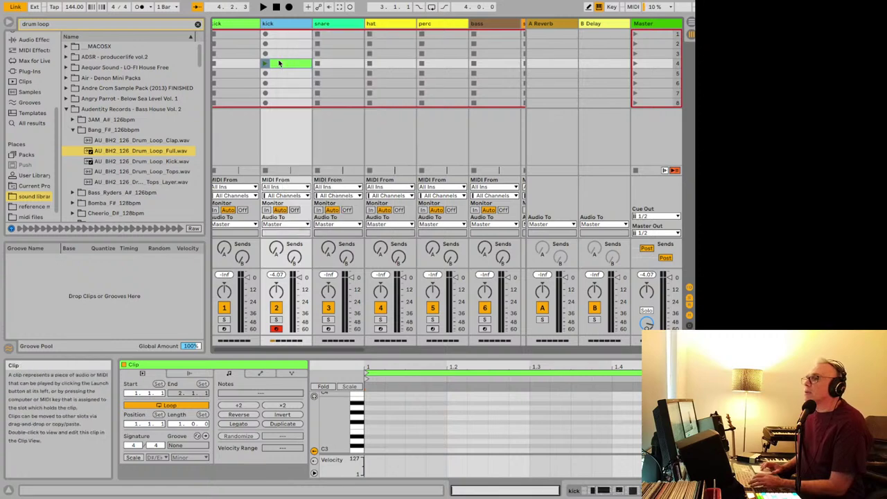
{"action": "left_click", "coordinate": [280, 63]}
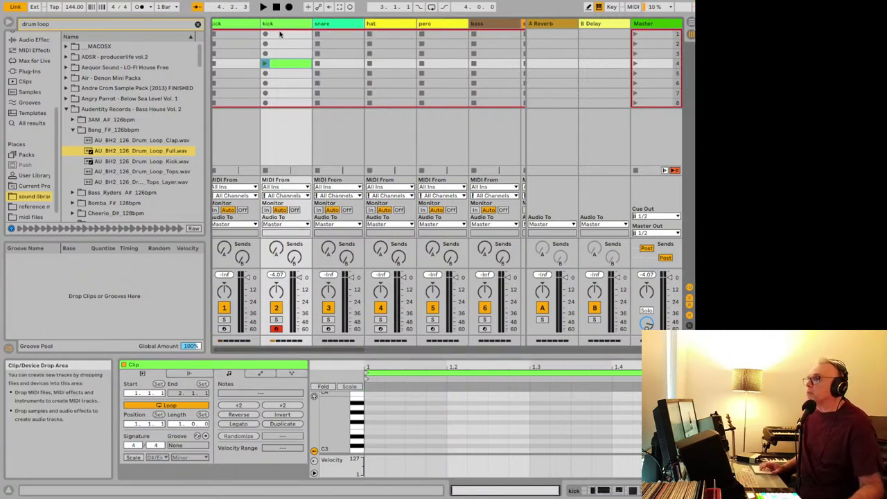
{"action": "key", "text": "Return"}
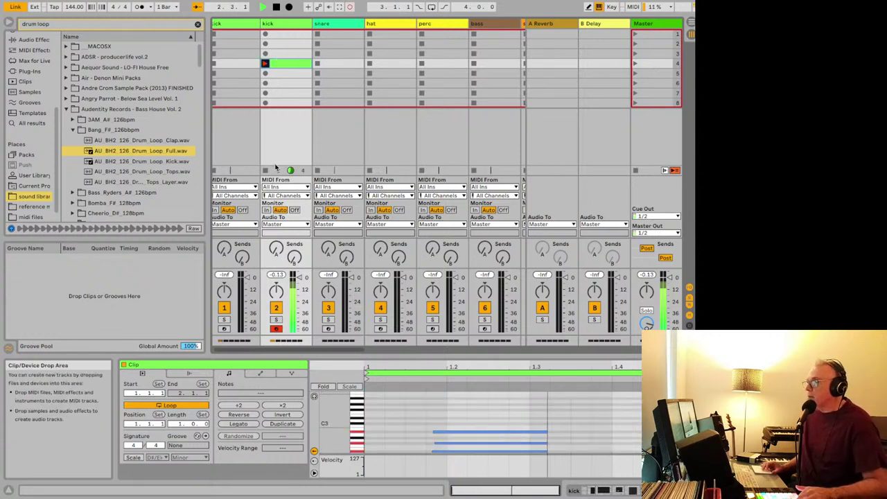
{"action": "key", "text": "ctrl+a"}
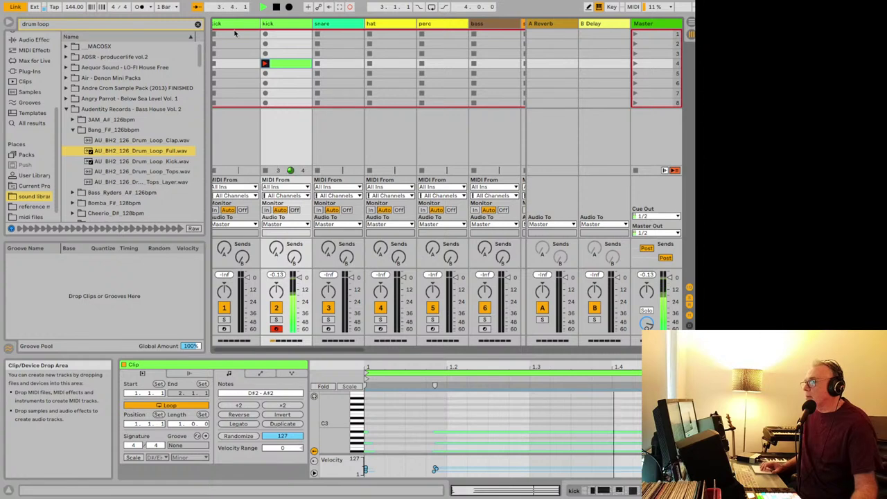
- Freeze and flatten the duplicated kick track, and open the flattened scene 4 clip
{"action": "right_click", "coordinate": [279, 26]}
{"action": "left_click", "coordinate": [311, 90]}
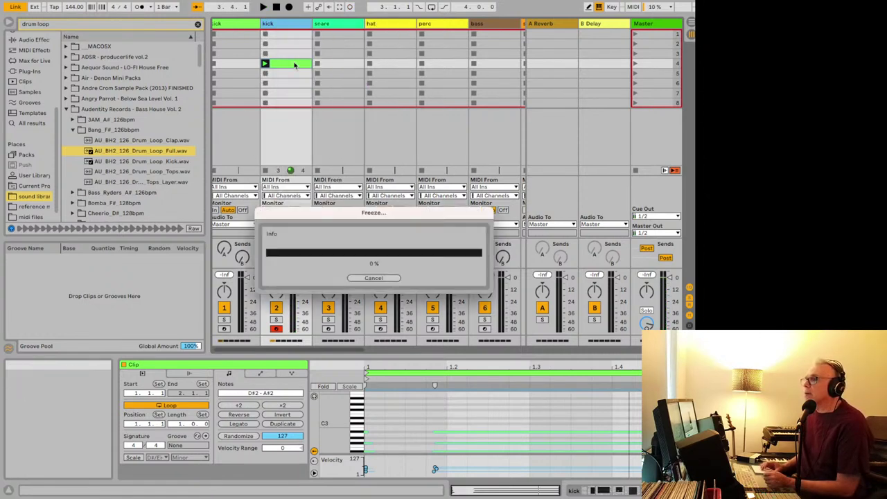
{"action": "right_click", "coordinate": [281, 26]}
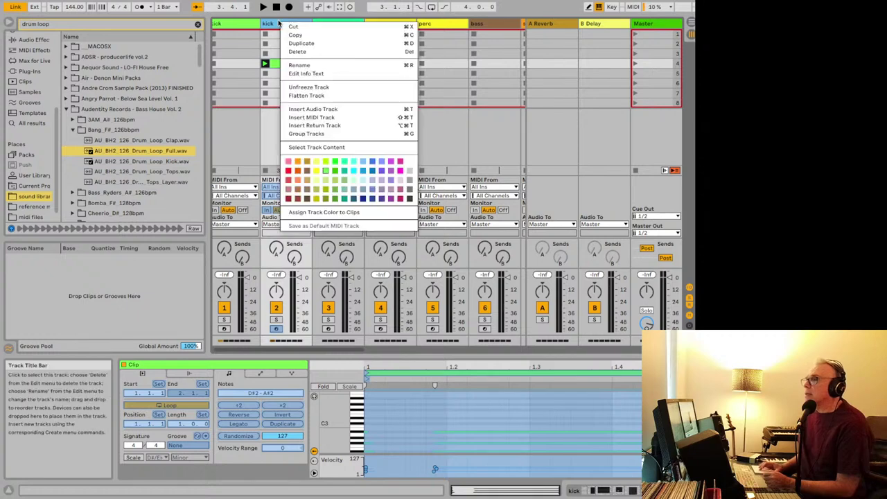
{"action": "left_click", "coordinate": [306, 95]}
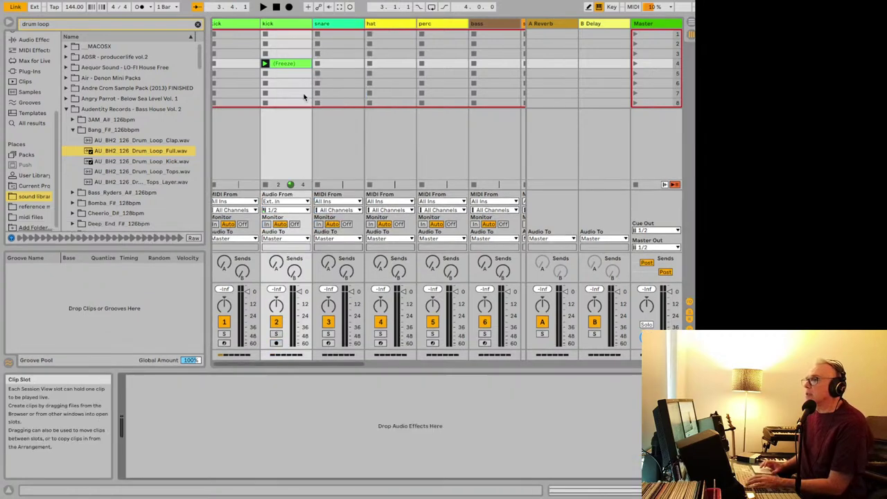
{"action": "left_click", "coordinate": [283, 65]}
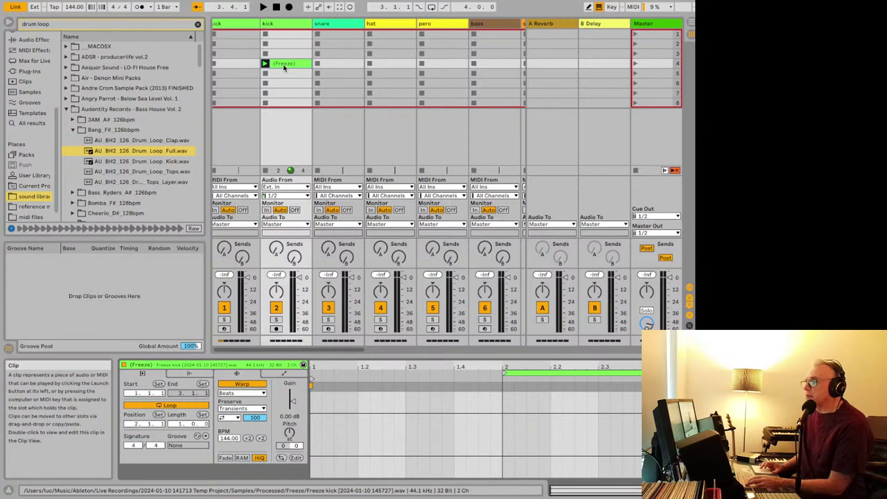
- Switch to the browser, ask ChatGPT for "something else" and read its reply
{"action": "key", "text": "super+Tab"}
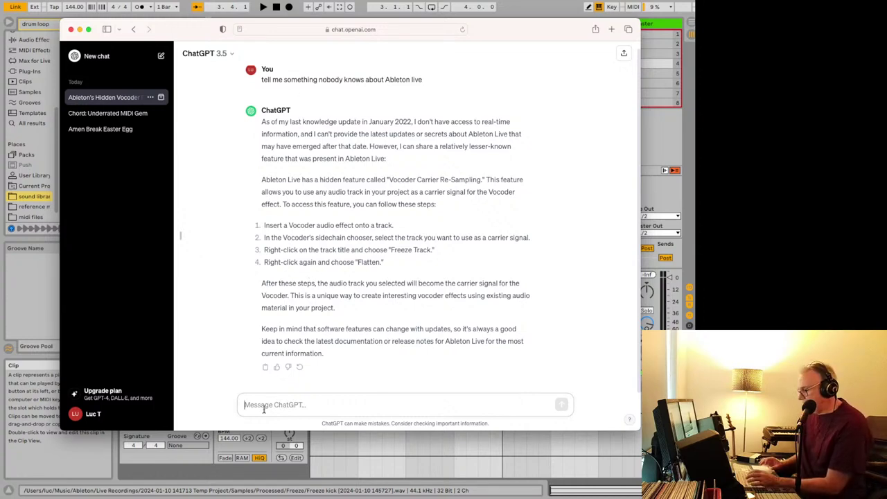
{"action": "type", "text": "something els"}
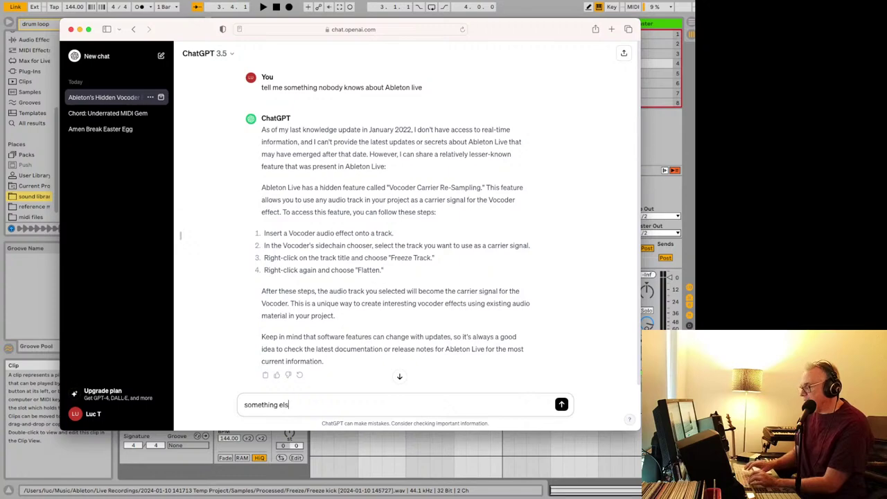
{"action": "type", "text": "e"}
{"action": "key", "text": "Return"}
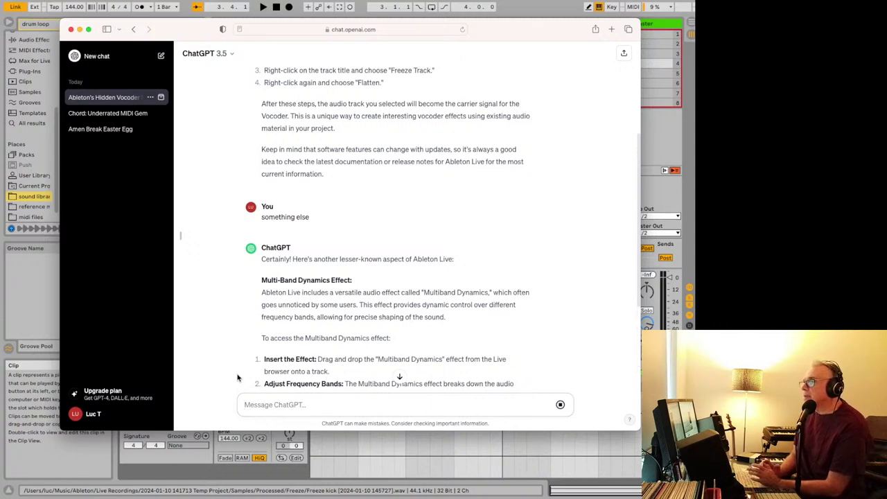
{"action": "scroll", "coordinate": [237, 377], "scroll_direction": "down", "scroll_amount": 5}
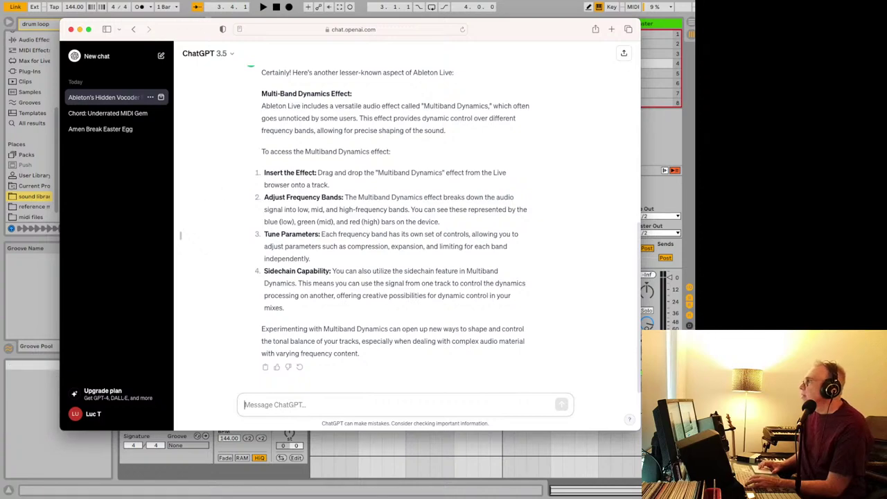
{"action": "key", "text": "super+Tab"}
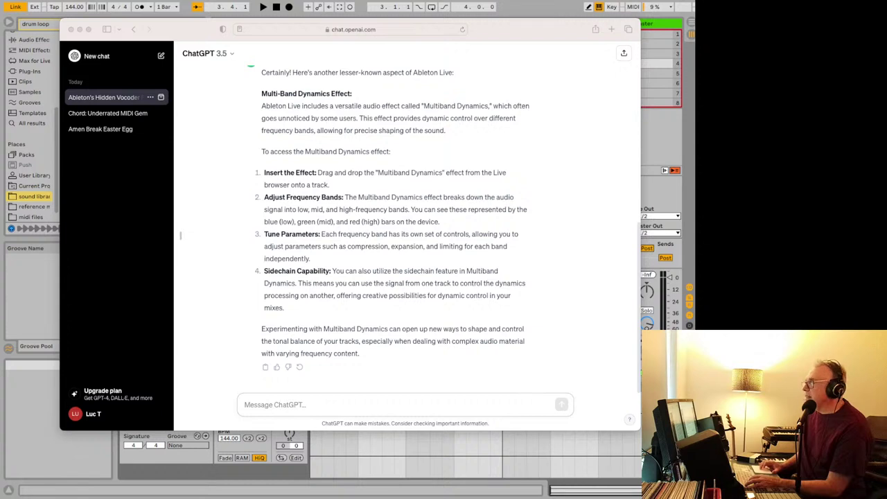
- Start a new ChatGPT chat and send "help me make a supers lead with serum and Ableton live"
{"action": "left_click", "coordinate": [162, 56]}
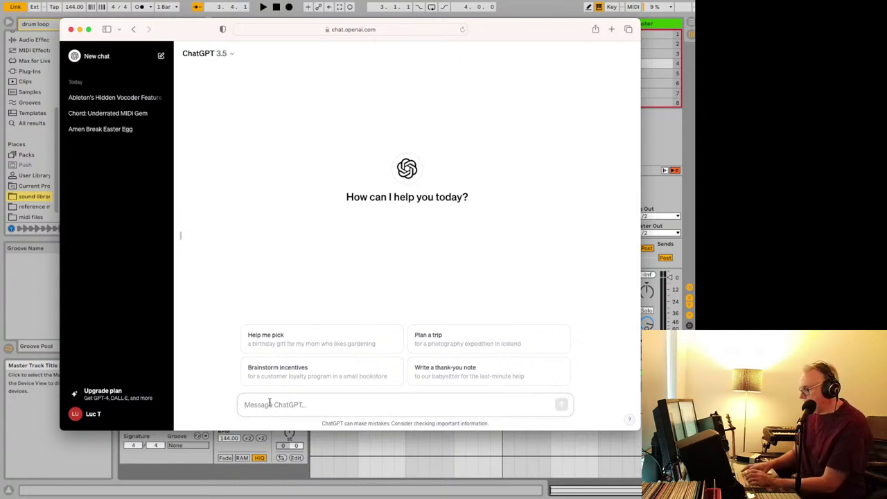
{"action": "type", "text": "help me "}
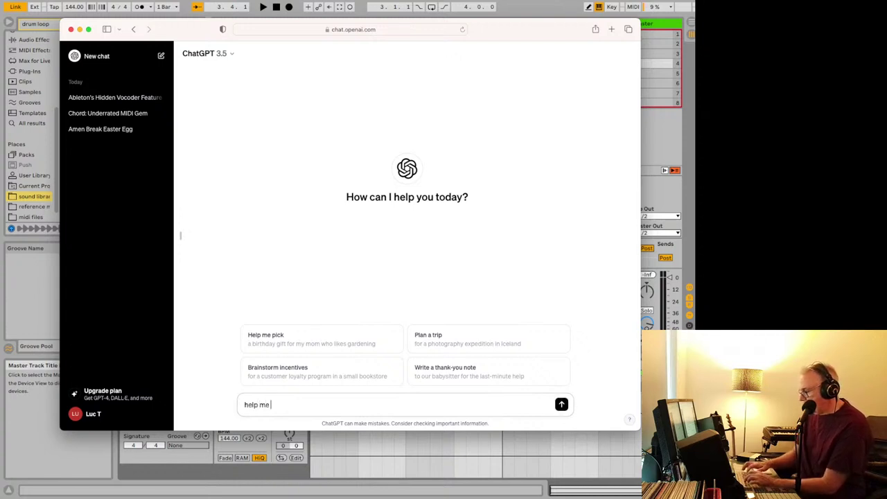
{"action": "type", "text": "make a supers lead with serum and"}
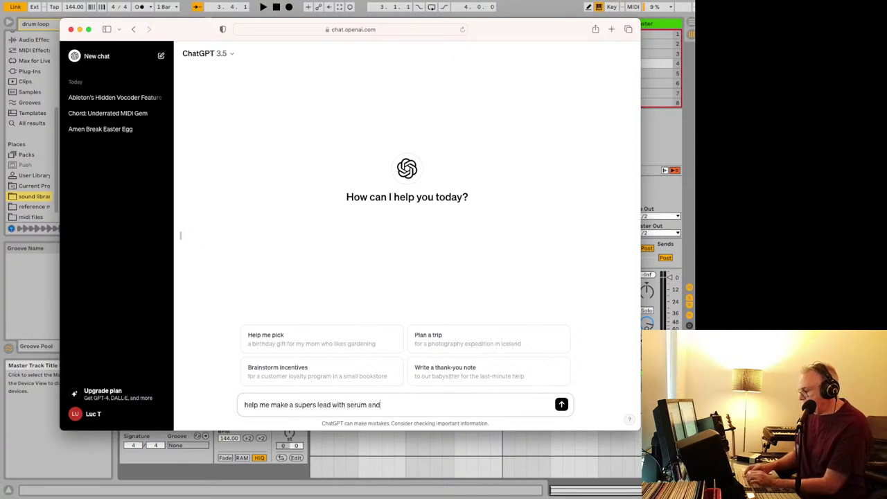
{"action": "type", "text": "on live"}
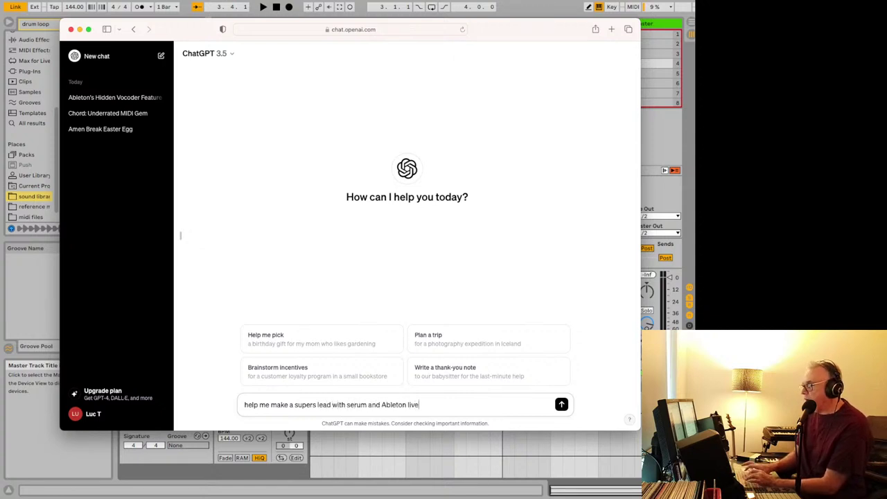
{"action": "key", "text": "Return"}
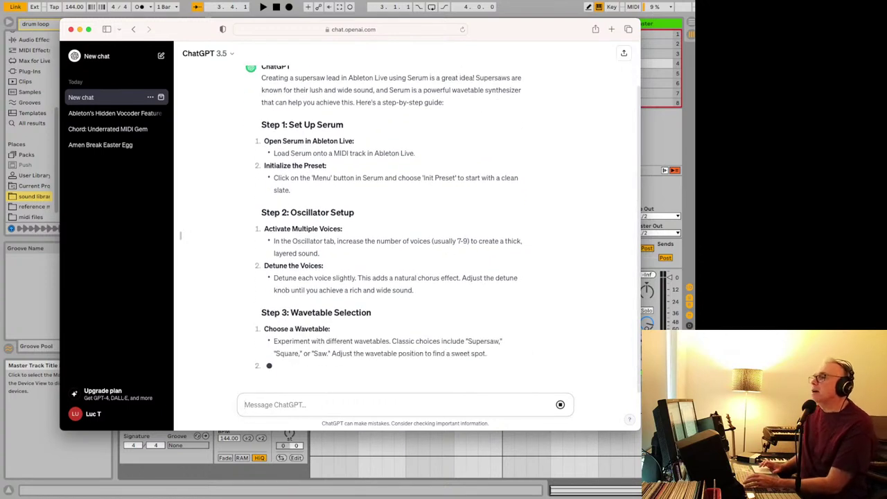
- Return to Ableton Live, select the 9 Serum track and display its devices
{"action": "scroll", "coordinate": [284, 346], "scroll_direction": "up", "scroll_amount": 3}
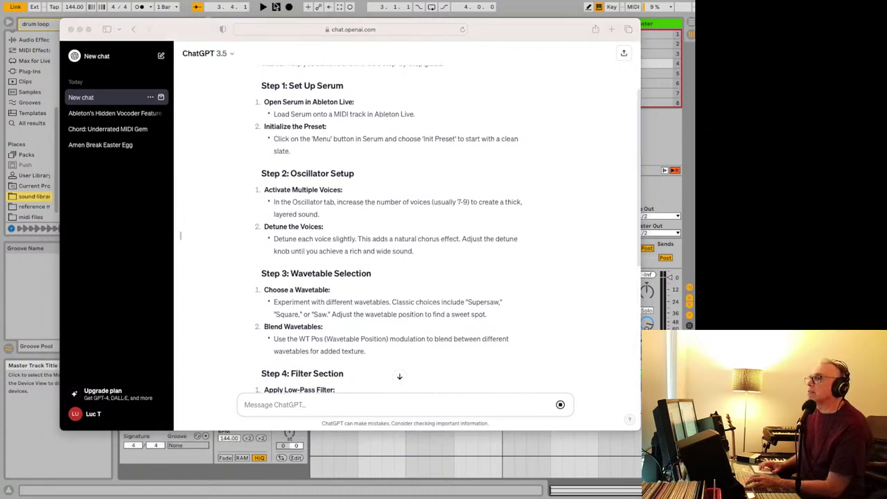
{"action": "left_click", "coordinate": [288, 8]}
{"action": "left_click", "coordinate": [334, 25]}
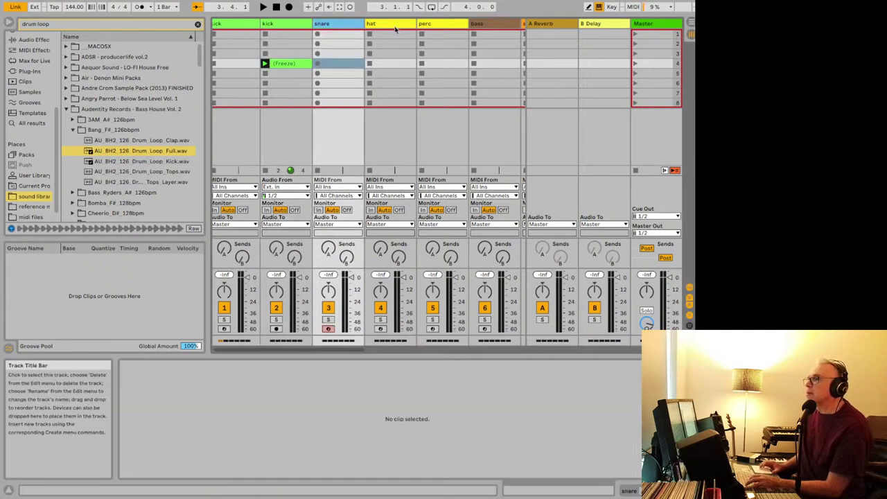
{"action": "scroll", "coordinate": [395, 29], "scroll_direction": "right", "scroll_amount": 6}
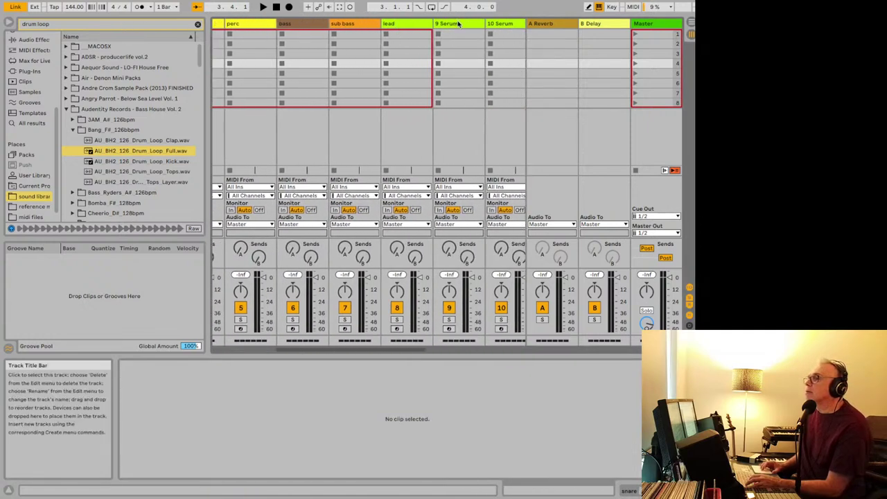
{"action": "left_click", "coordinate": [457, 24]}
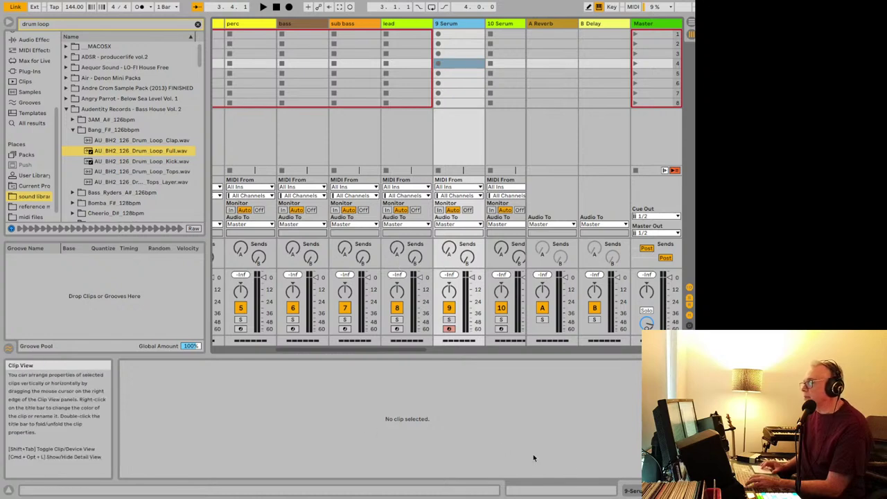
{"action": "key", "text": "shift+Tab"}
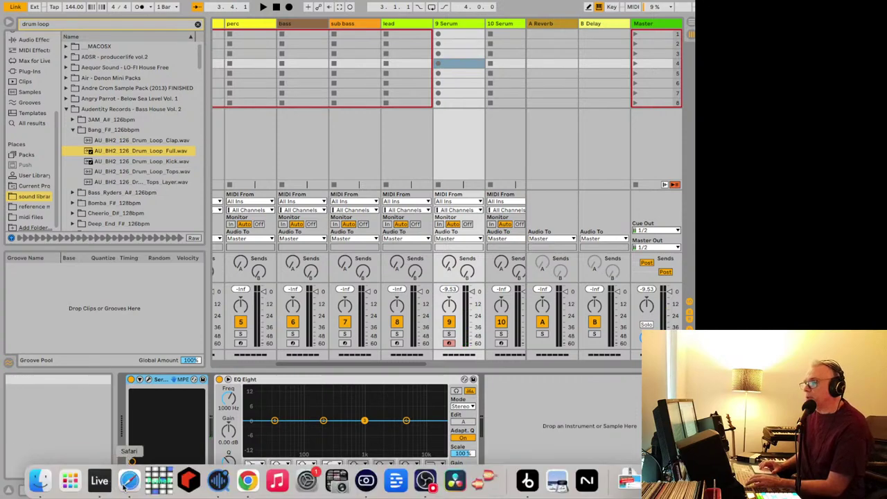
- Check ChatGPT's Serum setup step in the browser, and open Serum's plug-in window in Ableton Live, moving it fully into view
{"action": "left_click", "coordinate": [127, 483]}
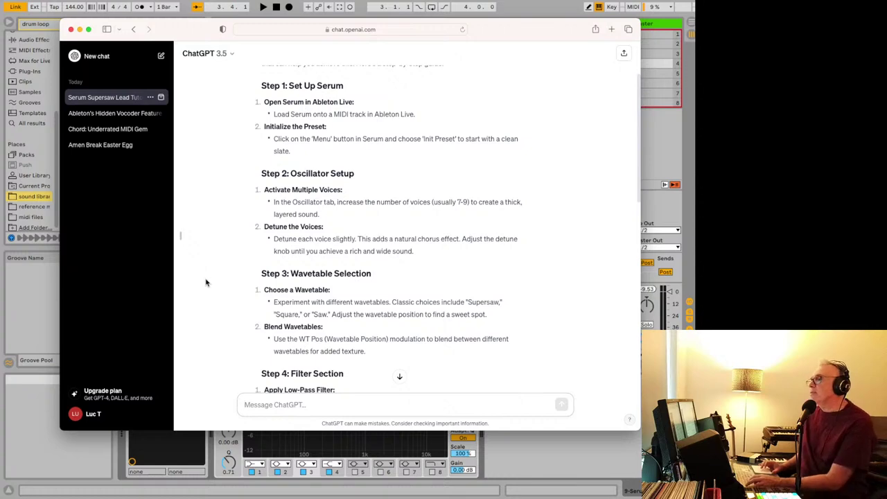
{"action": "key", "text": "super+Tab"}
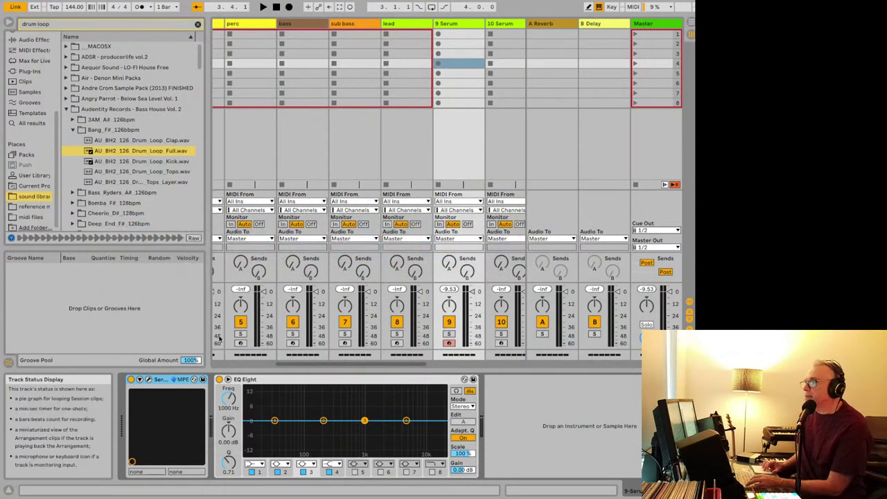
{"action": "left_click", "coordinate": [148, 382]}
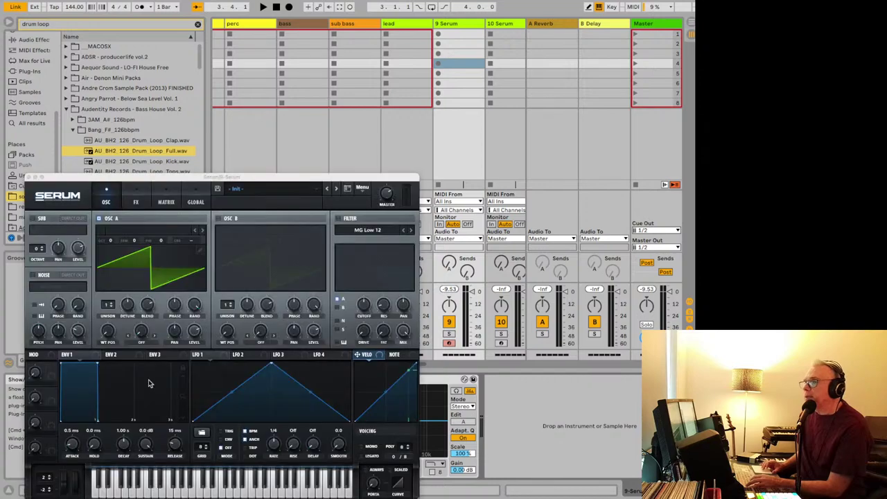
{"action": "left_click_drag", "start_coordinate": [248, 178], "coordinate": [356, 70]}
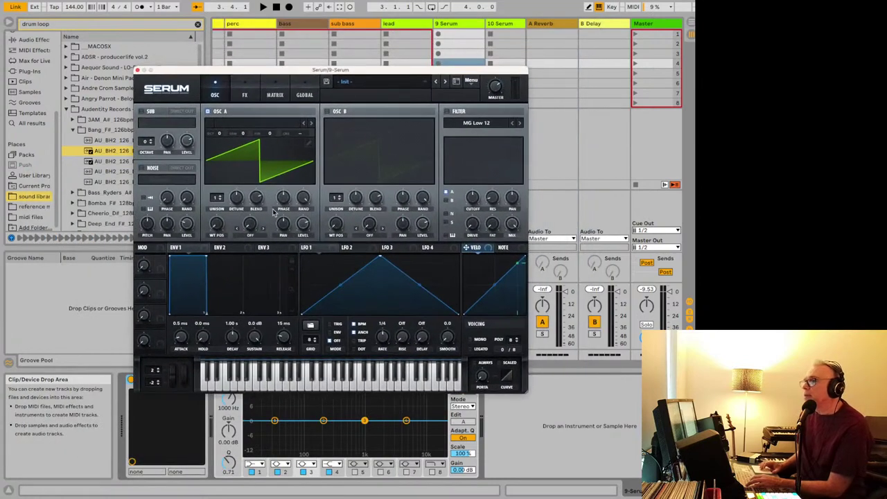
- Set oscillator A to 9 unison voices and adjust its detune, following ChatGPT's oscillator setup step
{"action": "left_click_drag", "start_coordinate": [216, 198], "coordinate": [215, 146]}
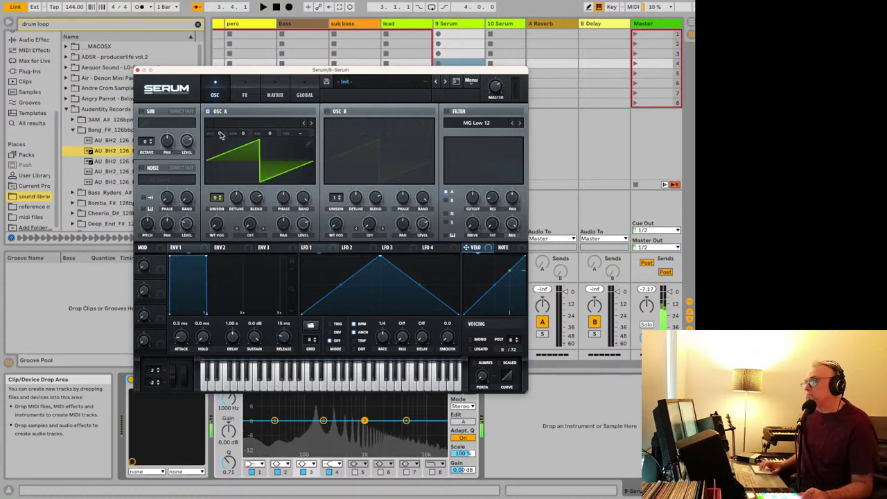
{"action": "key", "text": "super+Tab"}
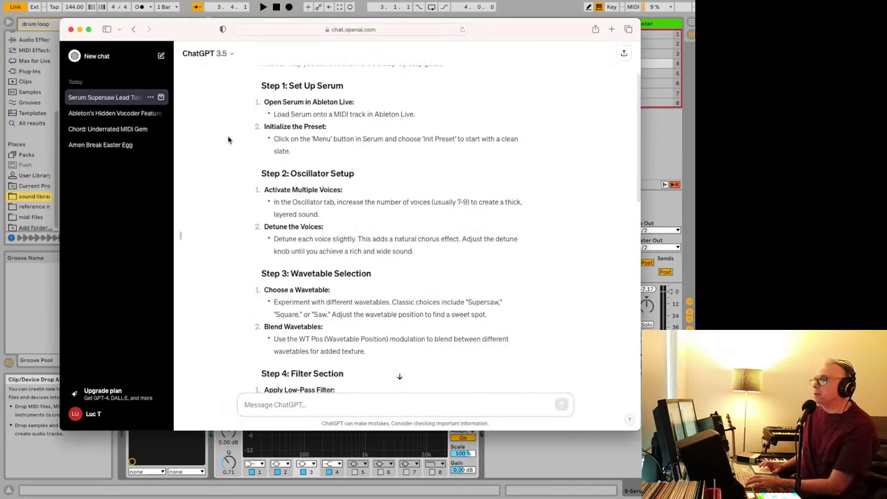
{"action": "key", "text": "super+Tab"}
{"action": "mouse_move", "coordinate": [236, 201]}
{"action": "left_mouse_down"}
{"action": "mouse_move", "coordinate": [237, 230]}
{"action": "mouse_move", "coordinate": [237, 203]}
{"action": "left_mouse_up"}
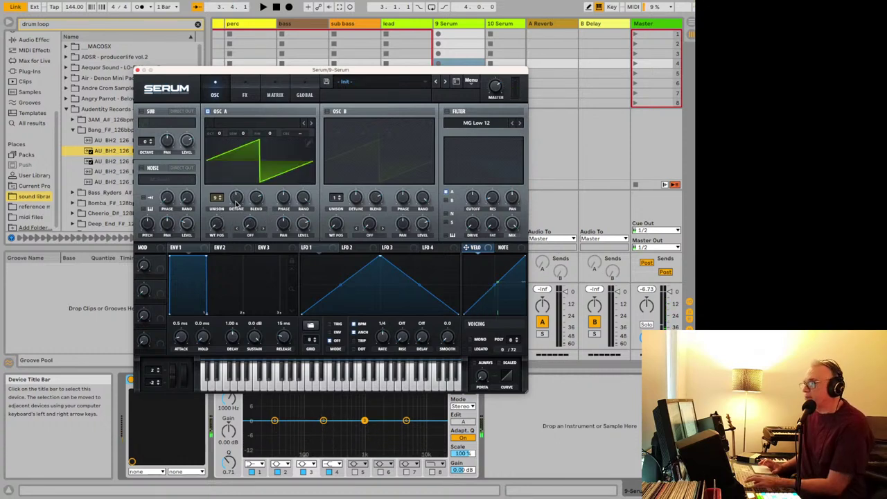
- Read ChatGPT's wavetable selection step and browse oscillator A's wavetable categories in Serum for a suitable one
{"action": "key", "text": "super+Tab"}
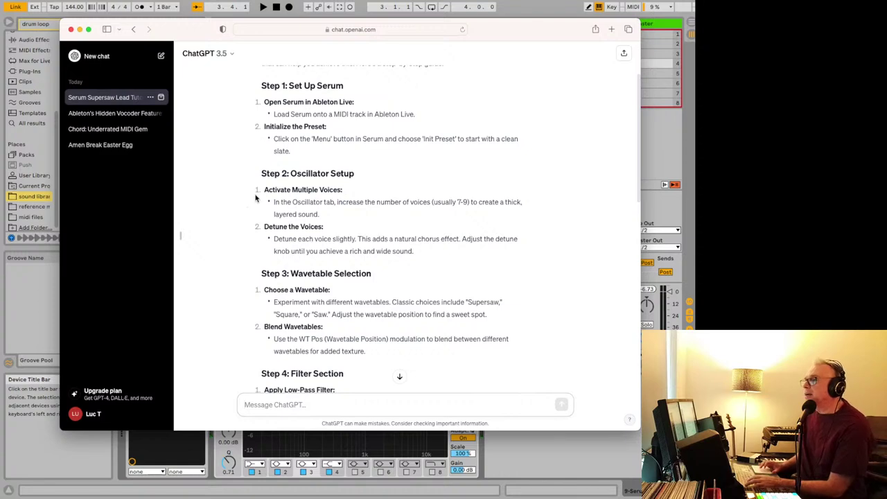
{"action": "scroll", "coordinate": [257, 207], "scroll_direction": "down", "scroll_amount": 4}
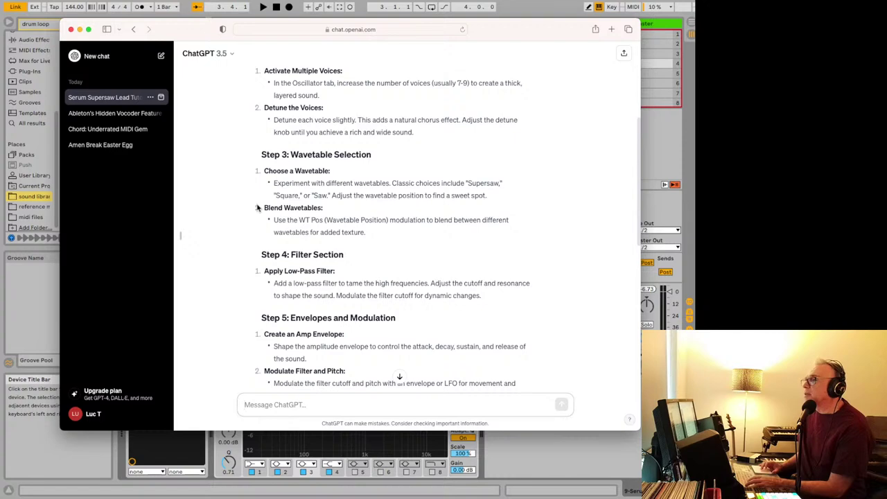
{"action": "key", "text": "super+Tab"}
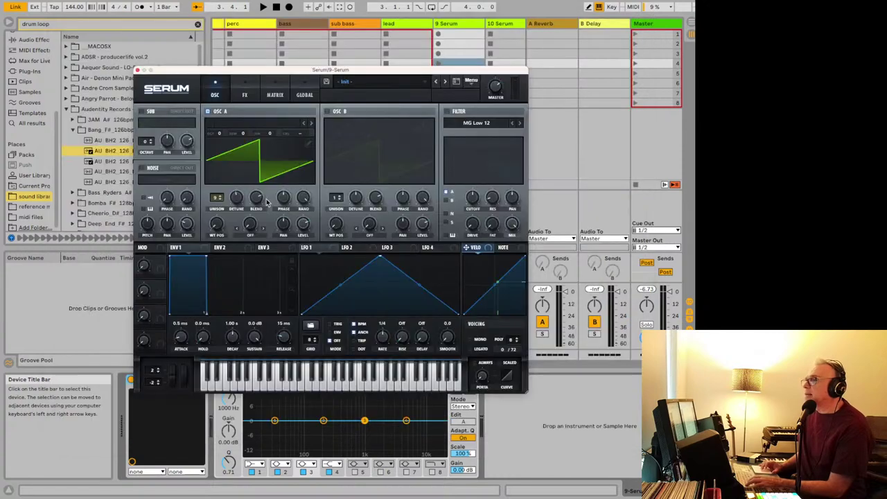
{"action": "left_click", "coordinate": [274, 126]}
{"action": "mouse_move", "coordinate": [274, 135]}
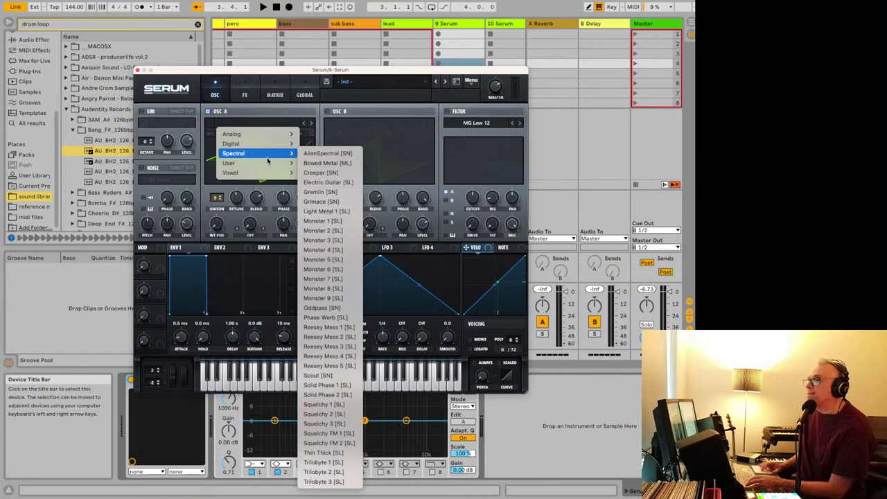
{"action": "mouse_move", "coordinate": [265, 178]}
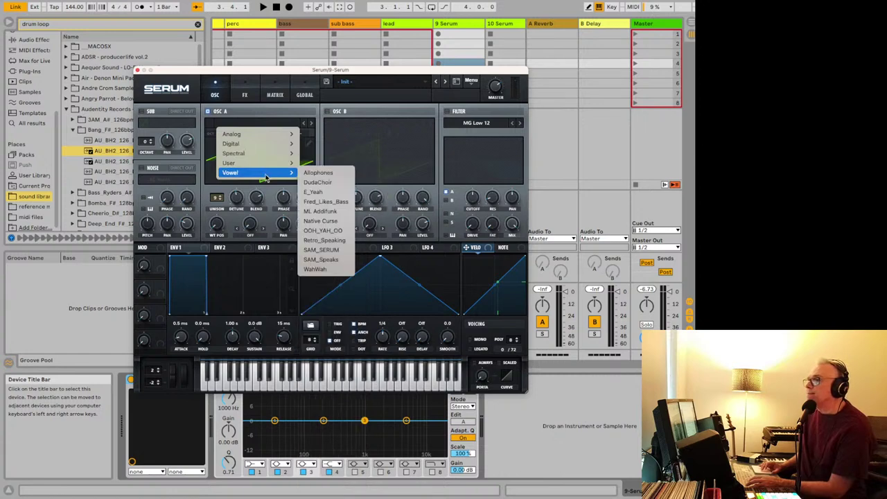
- Check the wavetable advice in ChatGPT, return to Serum and load the SawRoundedToSquare analog wavetable in oscillator A
{"action": "key", "text": "super+Tab"}
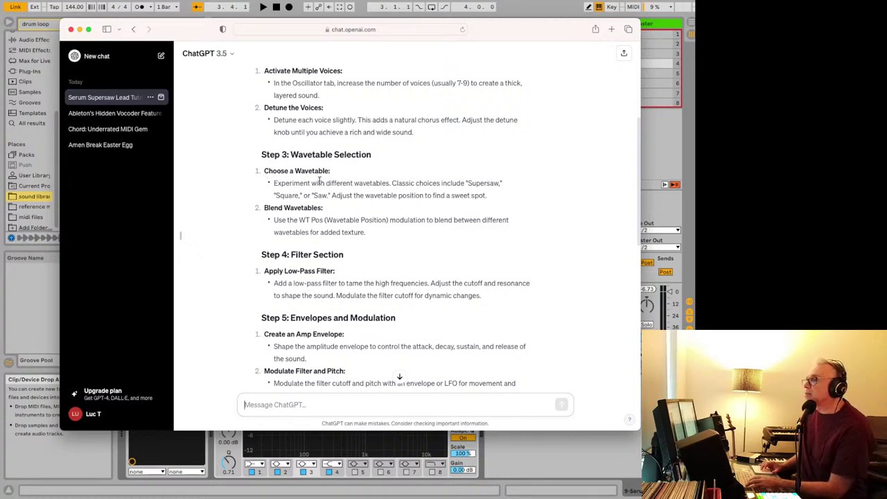
{"action": "key", "text": "super+Tab"}
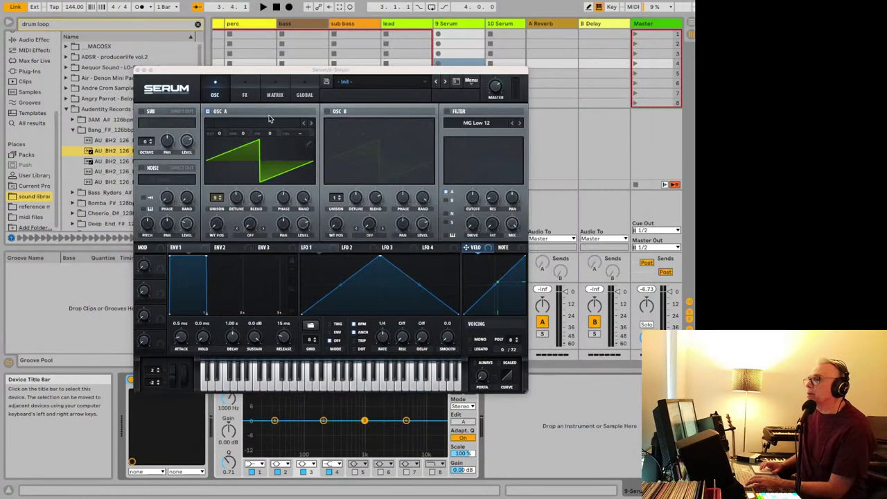
{"action": "left_click", "coordinate": [242, 124]}
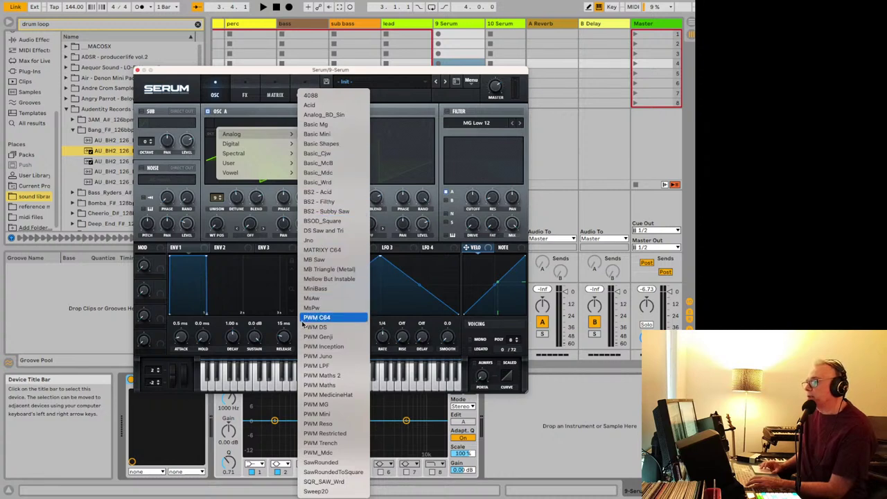
{"action": "left_click", "coordinate": [315, 472]}
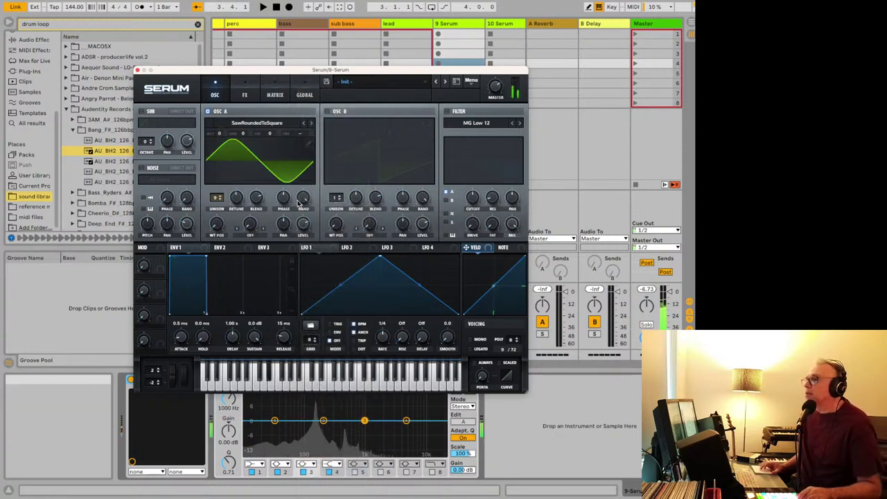
- Load the Basic Shapes analog wavetable in oscillator A and step through the neighbouring tables to Basic_Mdc
{"action": "left_click", "coordinate": [260, 122]}
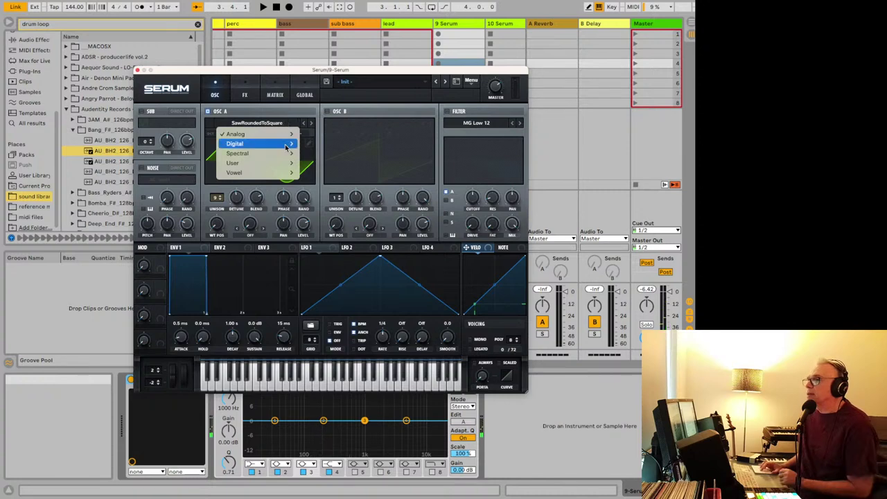
{"action": "mouse_move", "coordinate": [277, 133]}
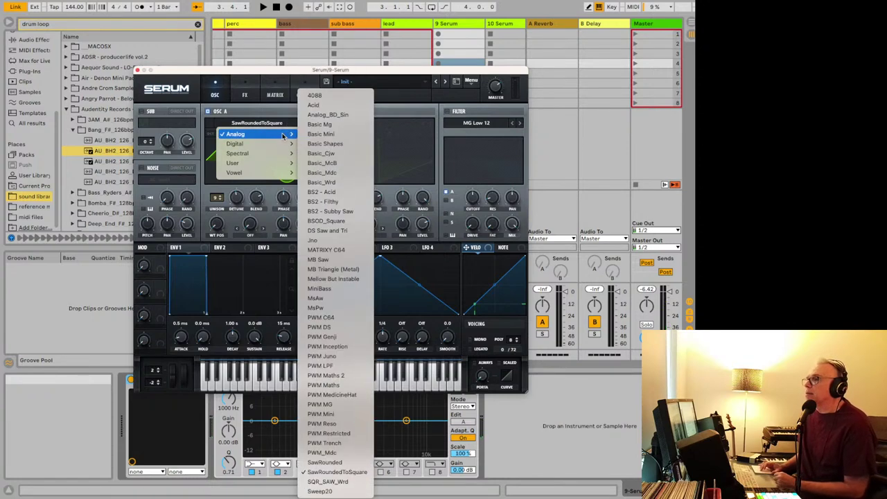
{"action": "left_click", "coordinate": [324, 143]}
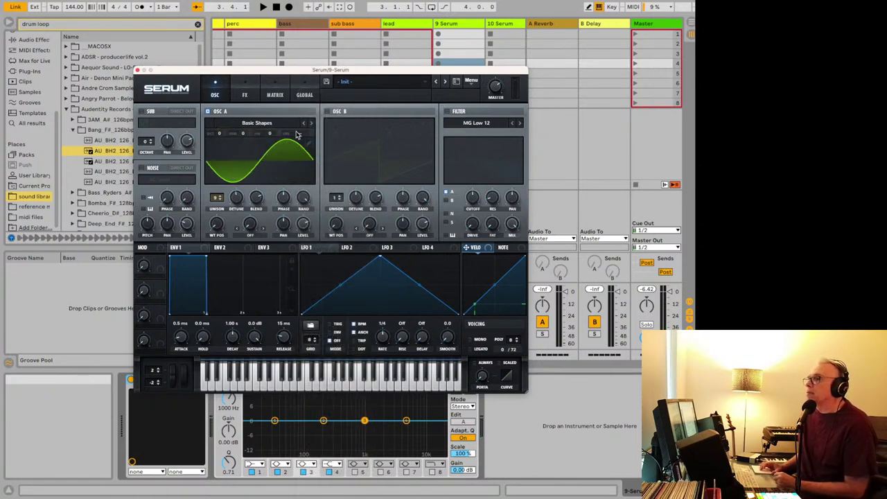
{"action": "left_click", "coordinate": [313, 123]}
{"action": "left_click", "coordinate": [312, 123]}
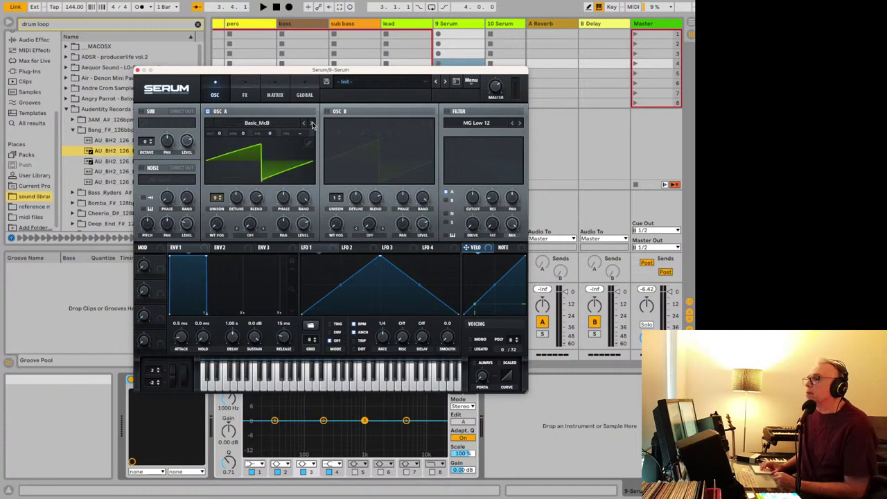
{"action": "left_click", "coordinate": [313, 124]}
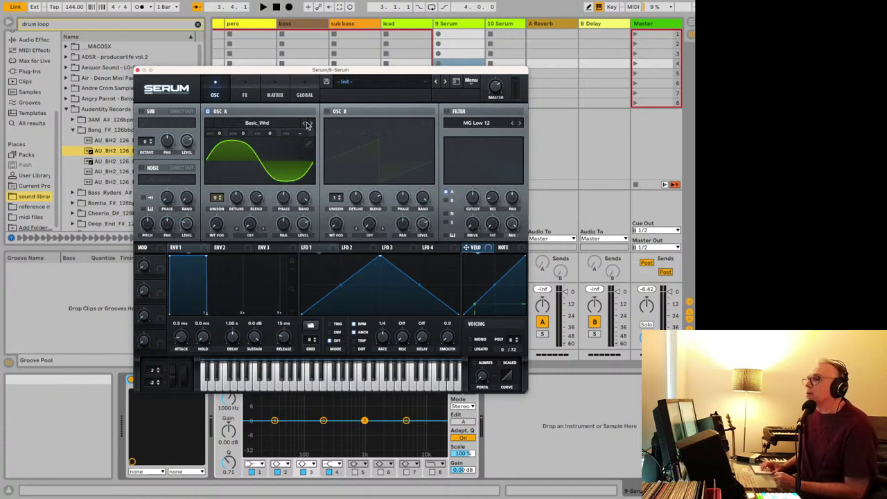
{"action": "left_click", "coordinate": [305, 124]}
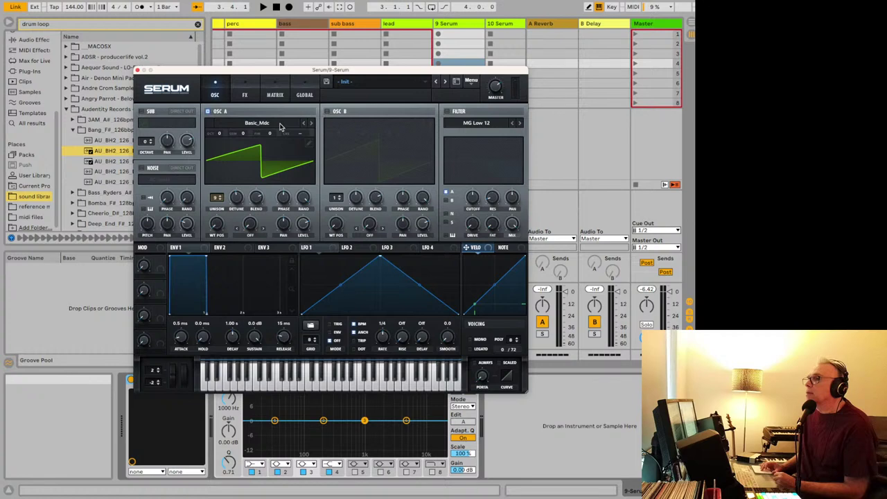
- Replace oscillator A's Basic_Mdc wavetable with the analog BS2 - Subby Saw table
{"action": "left_click", "coordinate": [281, 127]}
{"action": "mouse_move", "coordinate": [272, 136]}
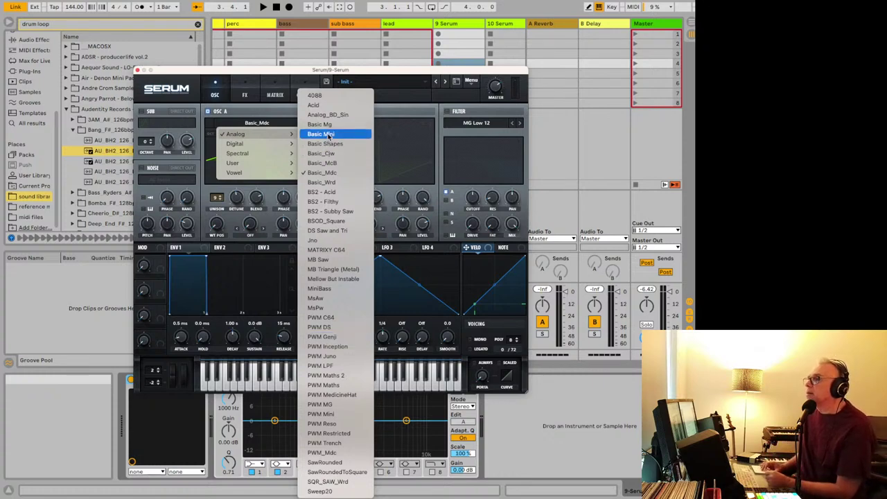
{"action": "left_click", "coordinate": [333, 211]}
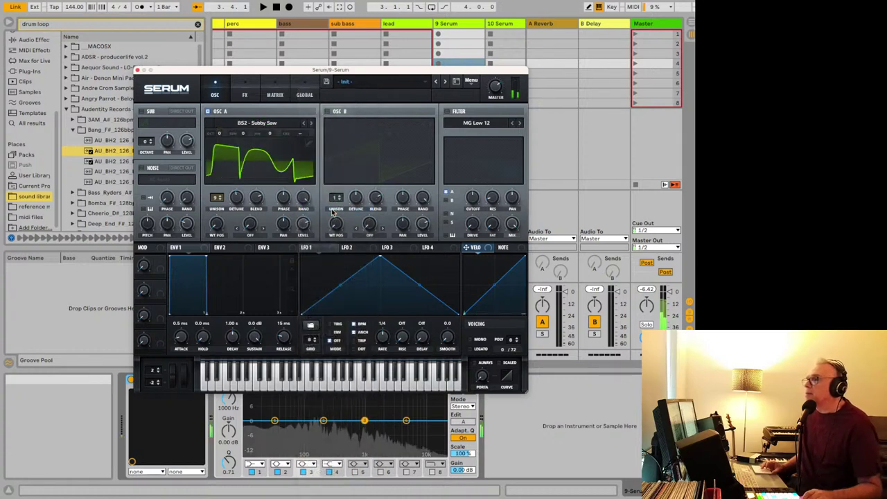
- Try the Basic Shapes wavetable in oscillator A and adjust its wavetable position
{"action": "left_click", "coordinate": [269, 127]}
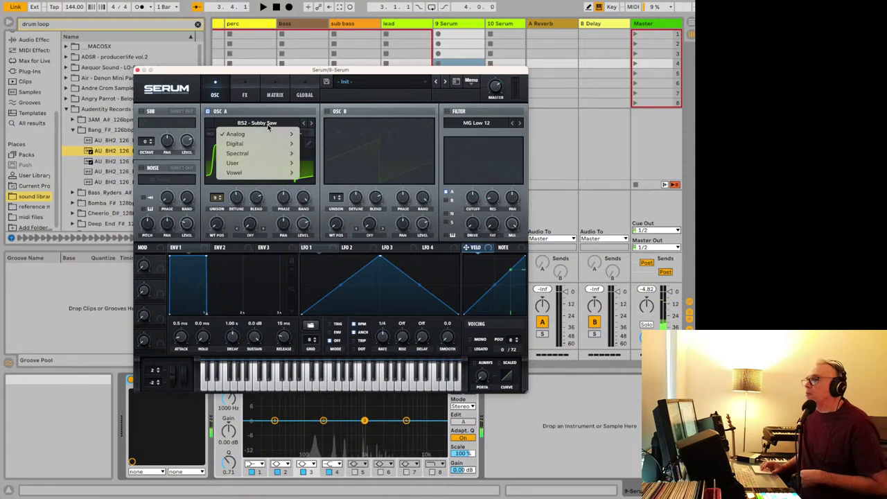
{"action": "mouse_move", "coordinate": [266, 134]}
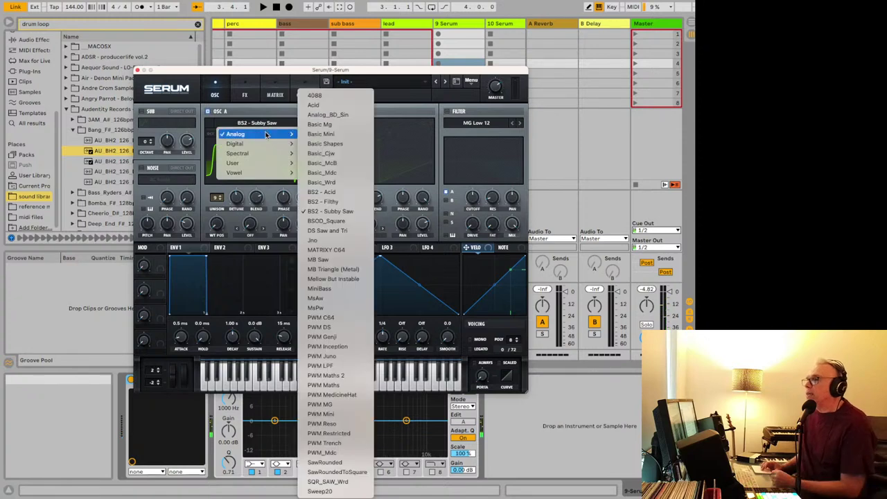
{"action": "left_click", "coordinate": [335, 143]}
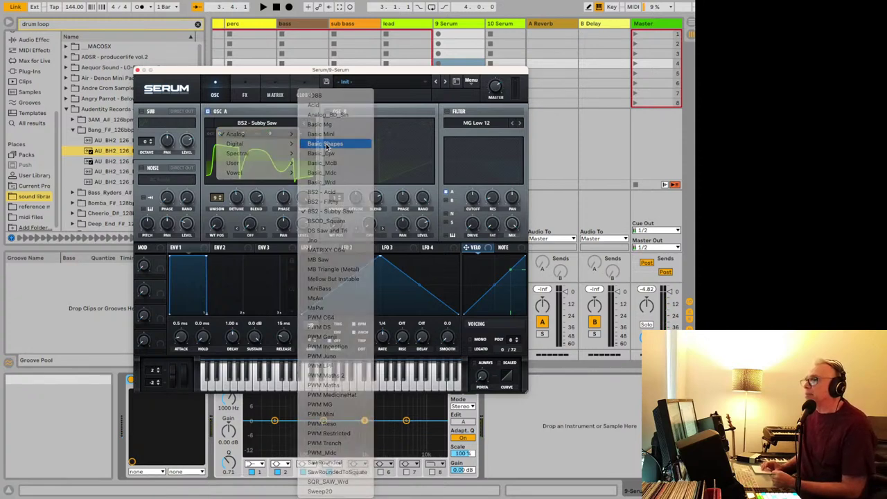
{"action": "left_click_drag", "start_coordinate": [218, 218], "coordinate": [235, 276]}
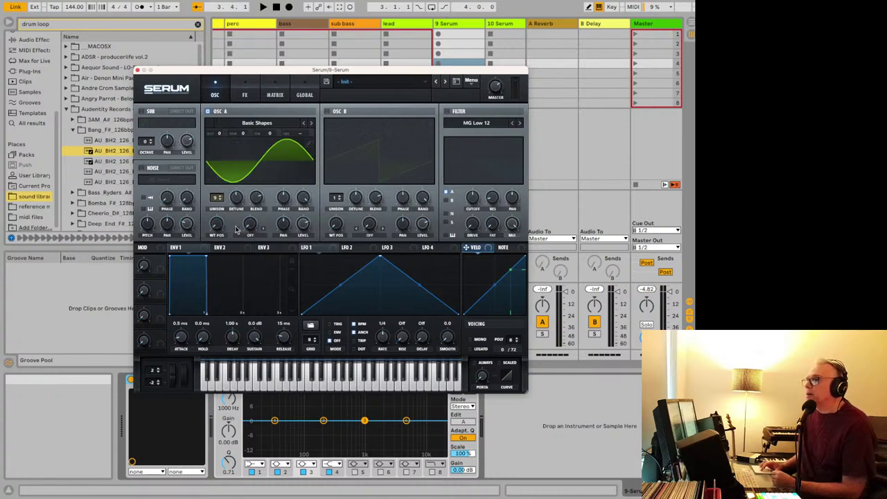
- Switch oscillator A from Basic Shapes back to the BS2 - Subby Saw analog wavetable
{"action": "left_click", "coordinate": [263, 127]}
{"action": "mouse_move", "coordinate": [280, 133]}
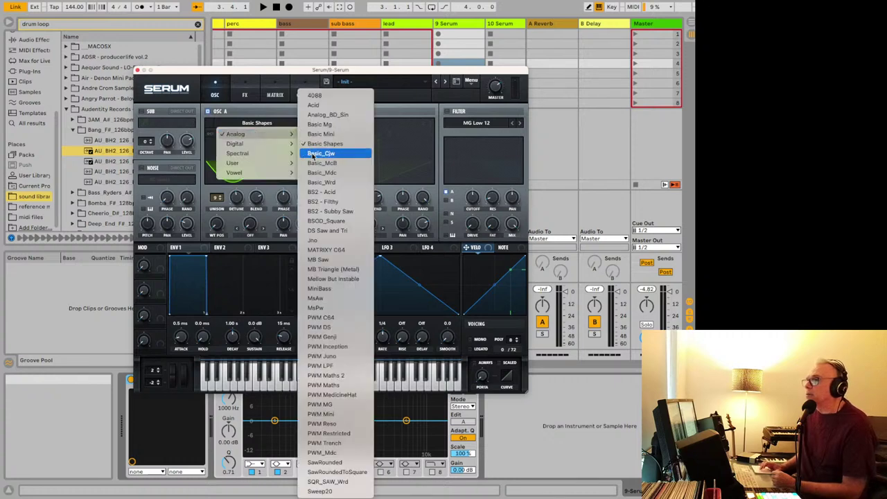
{"action": "left_click", "coordinate": [327, 211]}
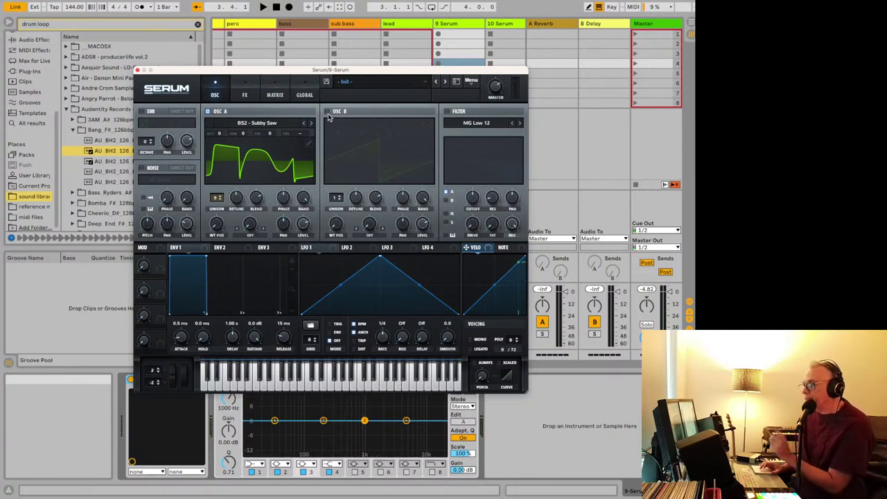
- Review the wavetable blending advice in ChatGPT, then turn oscillator B in Serum on and off again
{"action": "key", "text": "super+Tab"}
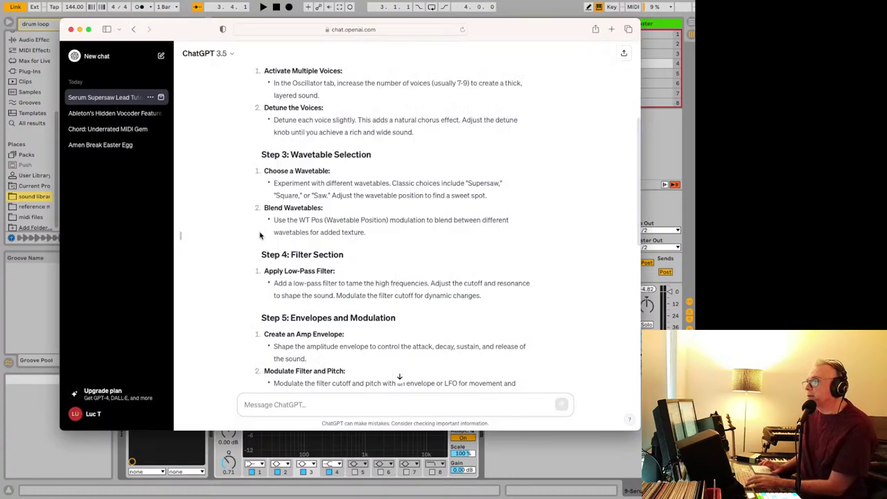
{"action": "key", "text": "super+Tab"}
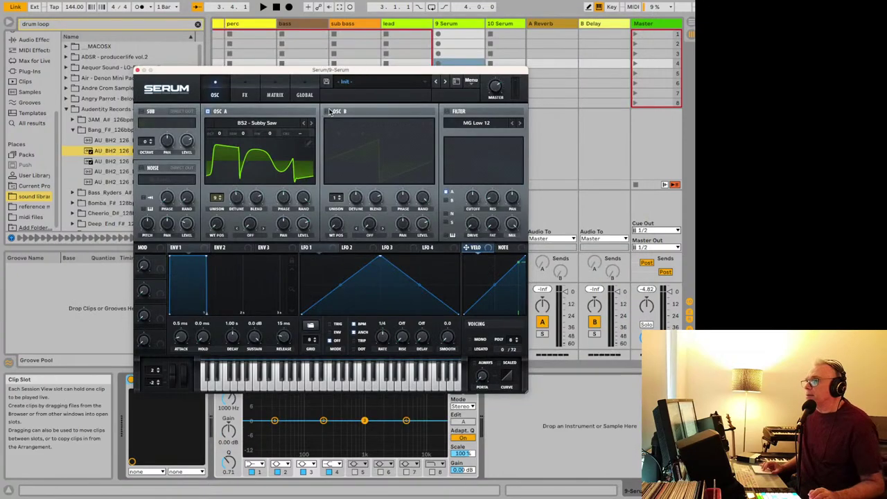
{"action": "left_click", "coordinate": [329, 113]}
{"action": "left_click", "coordinate": [329, 113]}
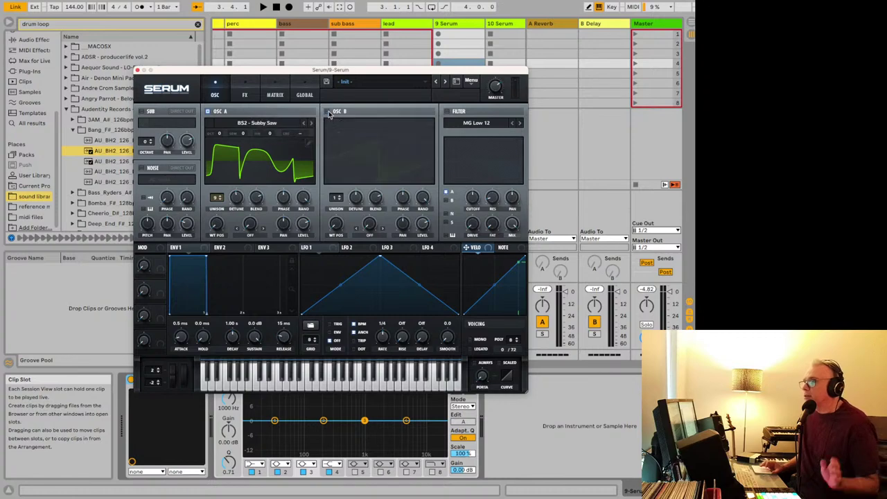
- Reread the WT Pos instruction in ChatGPT and try out oscillator A's wavetable position in Serum
{"action": "key", "text": "super+Tab"}
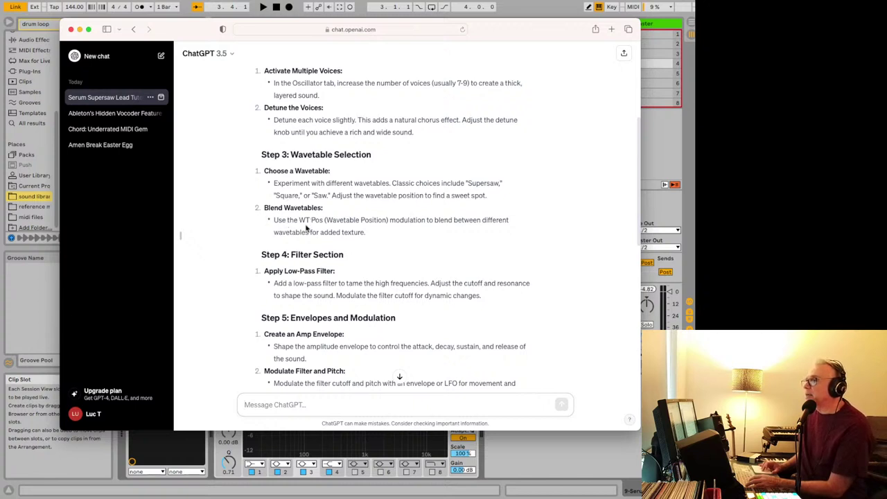
{"action": "key", "text": "super+Tab"}
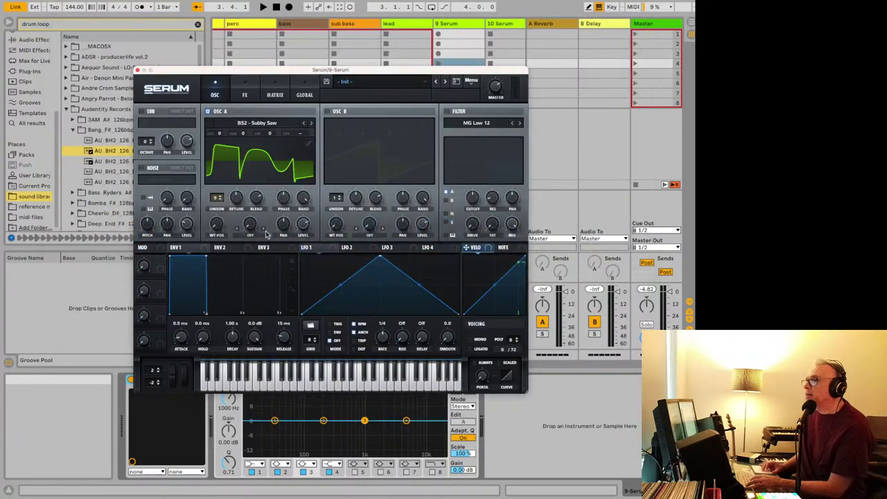
{"action": "left_click_drag", "start_coordinate": [216, 228], "coordinate": [222, 370]}
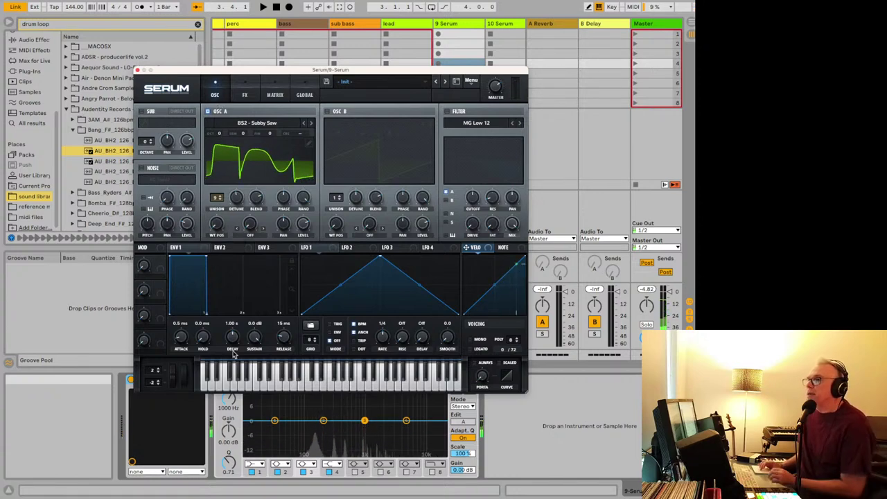
- Follow the filter section of the ChatGPT guide: enable Serum's MG Low 12 filter and raise its cutoff
{"action": "key", "text": "super+Tab"}
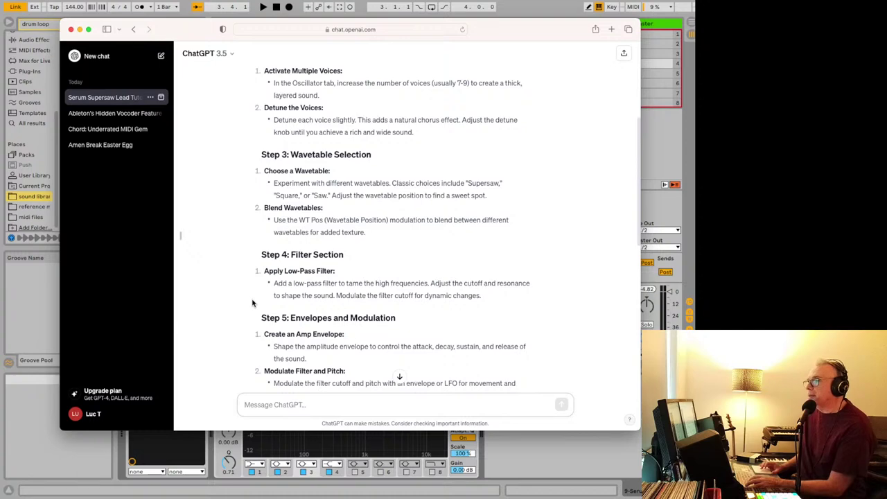
{"action": "key", "text": "super+Tab"}
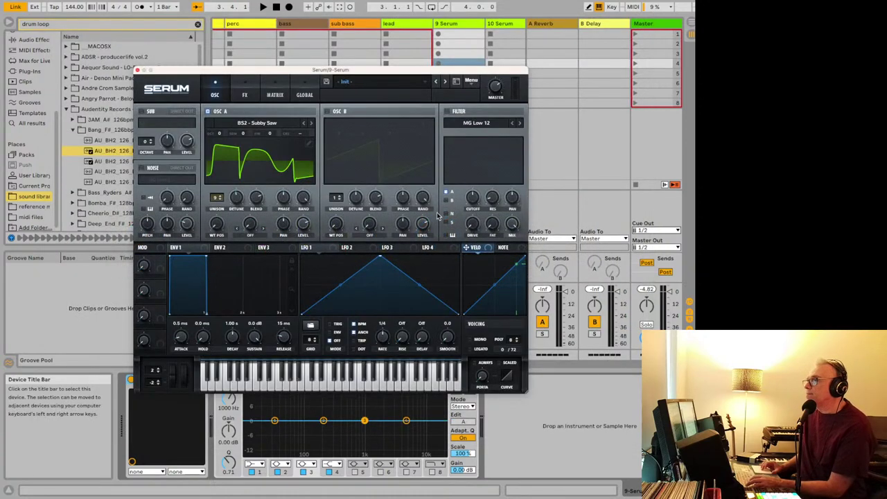
{"action": "left_click", "coordinate": [447, 111]}
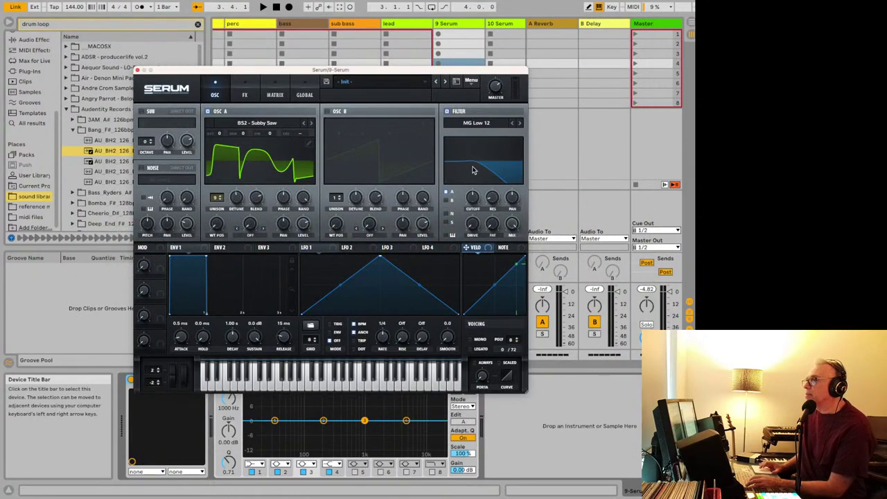
{"action": "key", "text": "super+Tab"}
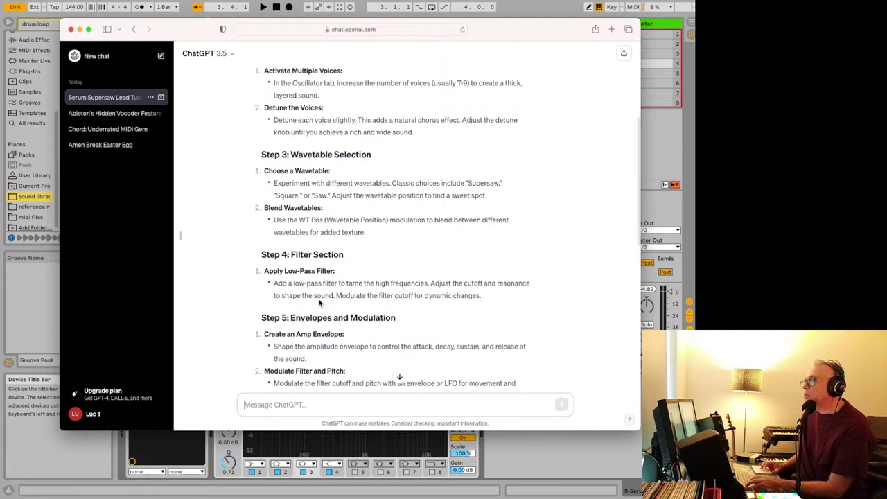
{"action": "key", "text": "super+Tab"}
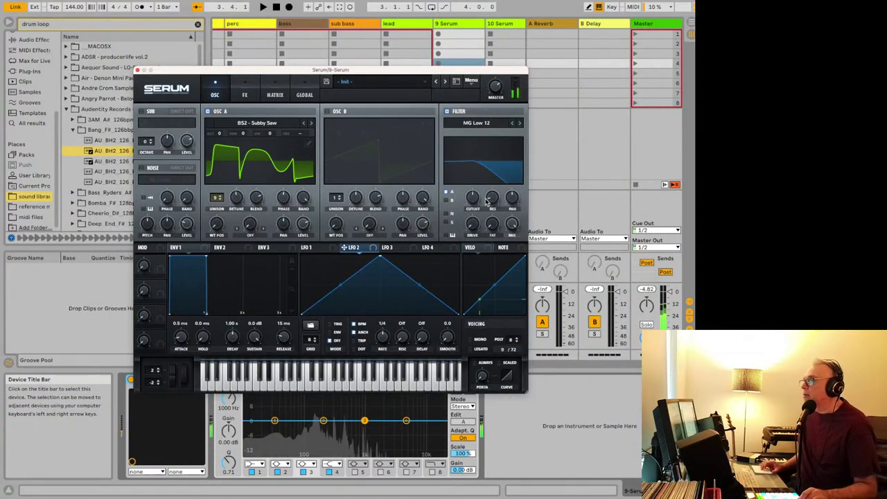
{"action": "left_click_drag", "start_coordinate": [475, 200], "coordinate": [475, 166]}
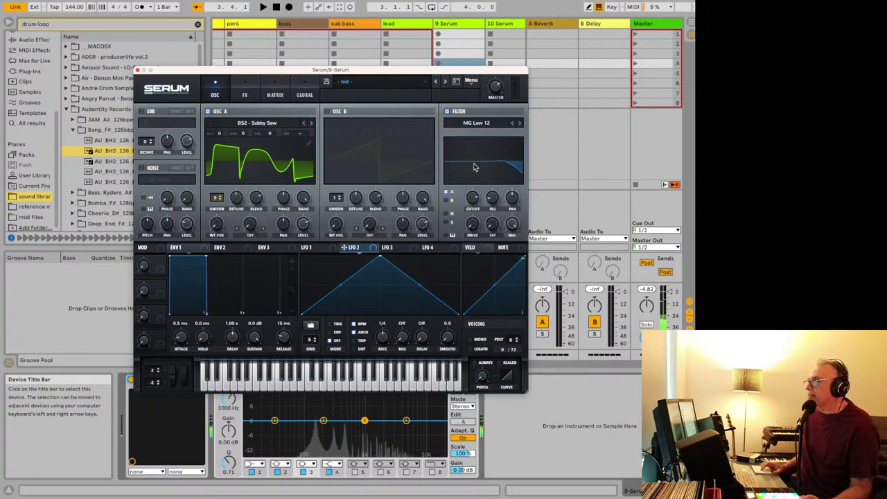
- Reshape LFO 1 into a slightly curved descending ramp and assign it to modulate the filter cutoff
{"action": "left_click", "coordinate": [311, 248]}
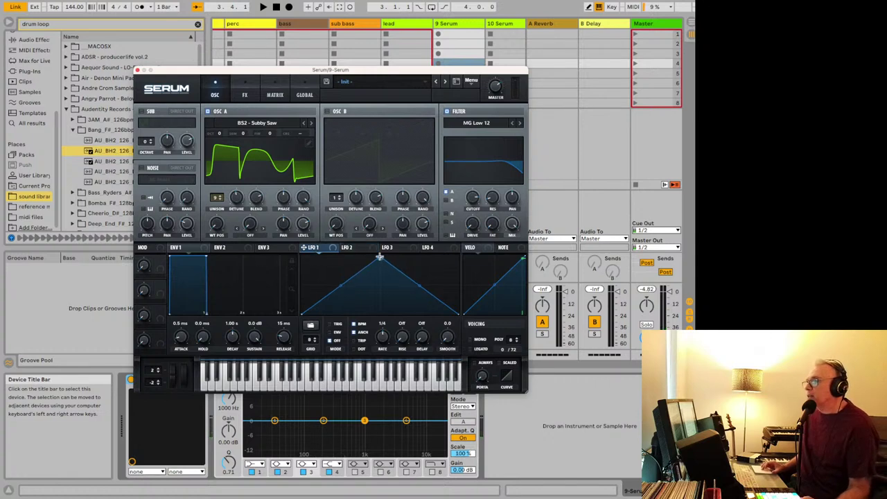
{"action": "left_click_drag", "start_coordinate": [382, 259], "coordinate": [290, 241]}
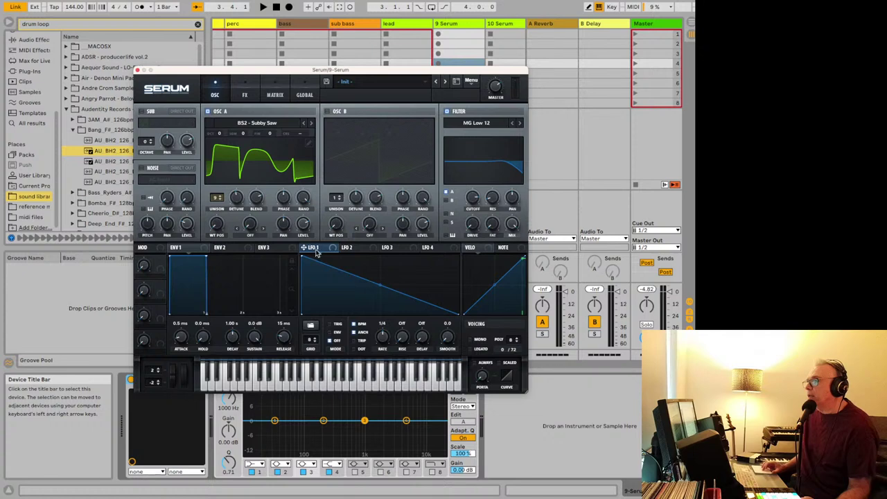
{"action": "left_click_drag", "start_coordinate": [333, 250], "coordinate": [474, 200]}
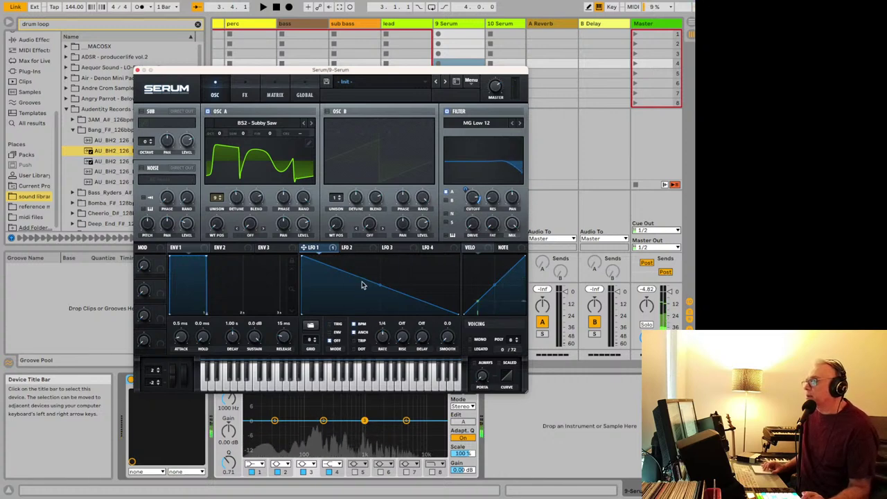
{"action": "left_click_drag", "start_coordinate": [377, 284], "coordinate": [377, 288]}
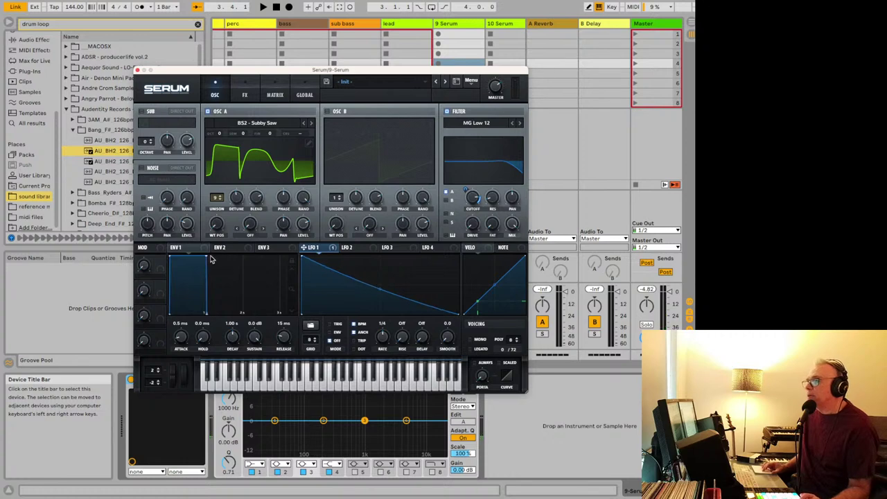
- Shape envelope 1 with a hold of 485 ms, a decay of 1.72 s and a sustain of -28.0 dB
{"action": "left_click_drag", "start_coordinate": [208, 257], "coordinate": [233, 314]}
{"action": "left_click_drag", "start_coordinate": [206, 341], "coordinate": [198, 308]}
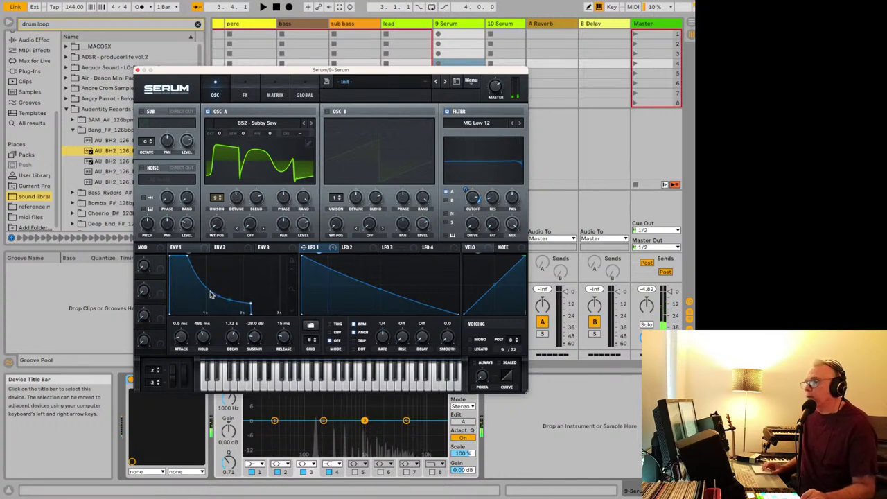
- Set envelope 1's hold to 3.01 s and decay to 2.49 s, and fine-adjust the filter cutoff
{"action": "left_click_drag", "start_coordinate": [202, 336], "coordinate": [203, 355]}
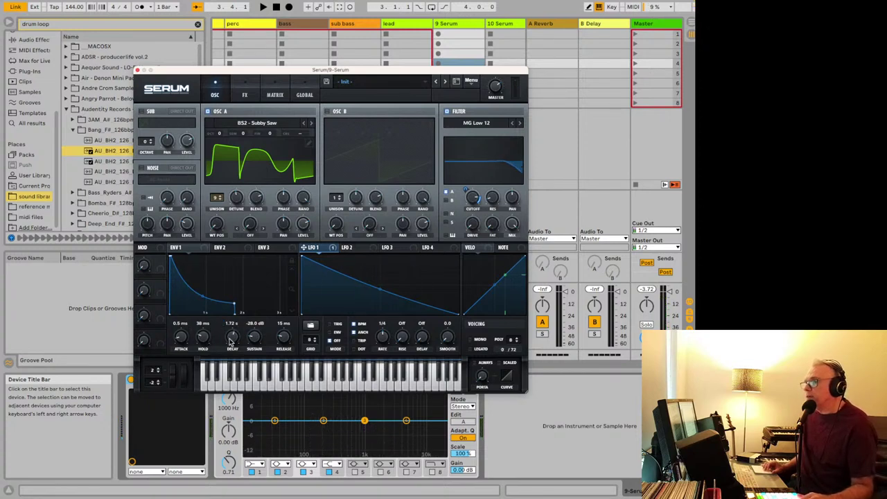
{"action": "left_click_drag", "start_coordinate": [233, 338], "coordinate": [200, 307]}
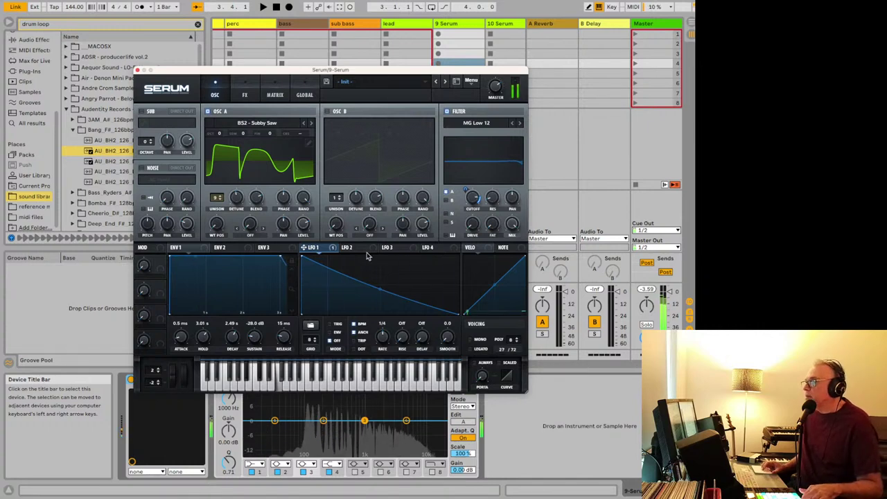
{"action": "left_click_drag", "start_coordinate": [475, 198], "coordinate": [475, 201]}
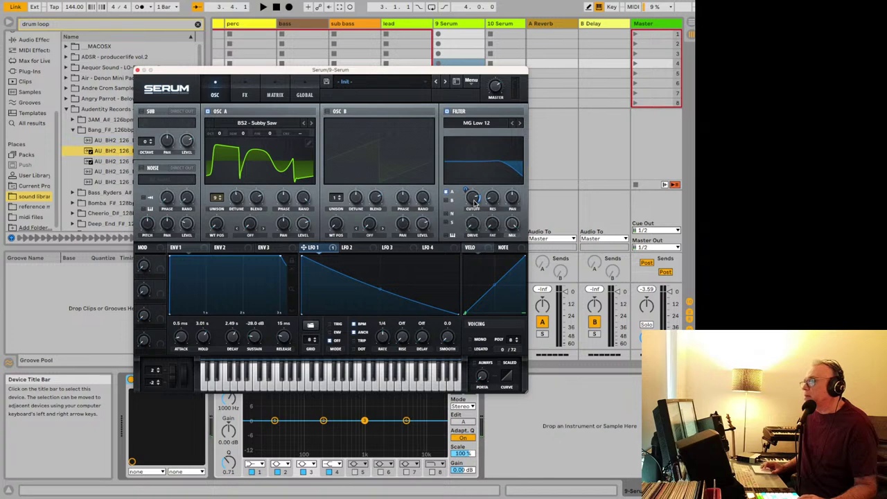
- Shape envelope 2 into a short pluck with a 770 ms decay and a 1.30% sustain
{"action": "left_click", "coordinate": [231, 249]}
{"action": "left_click_drag", "start_coordinate": [207, 257], "coordinate": [197, 314]}
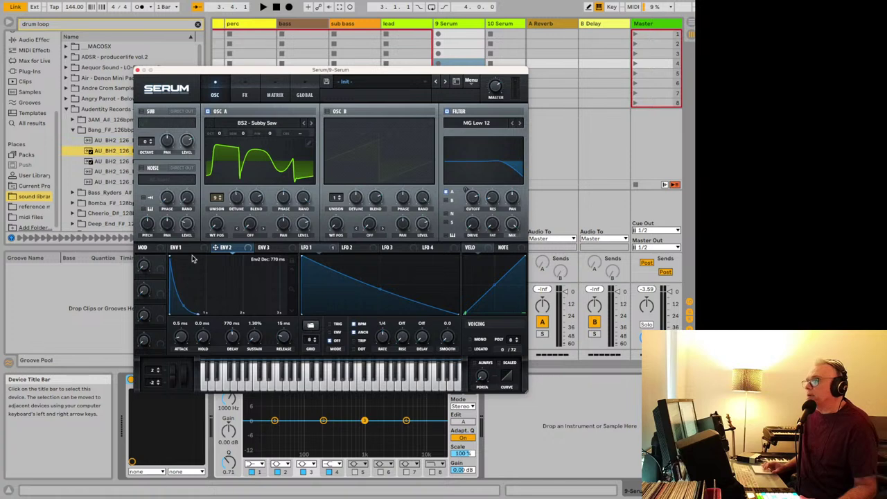
- Replace LFO 1 with envelope 2 as the filter cutoff's modulation source and set the filter resonance to 9%
{"action": "left_click", "coordinate": [332, 251]}
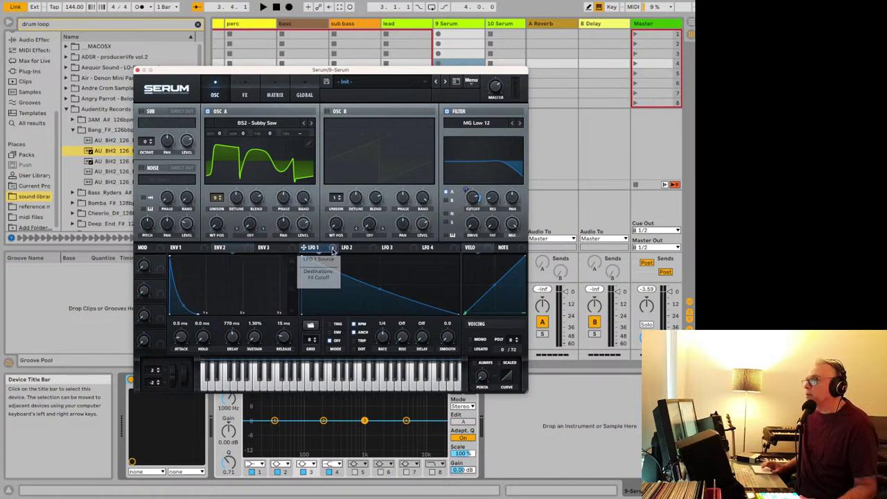
{"action": "left_click", "coordinate": [333, 250]}
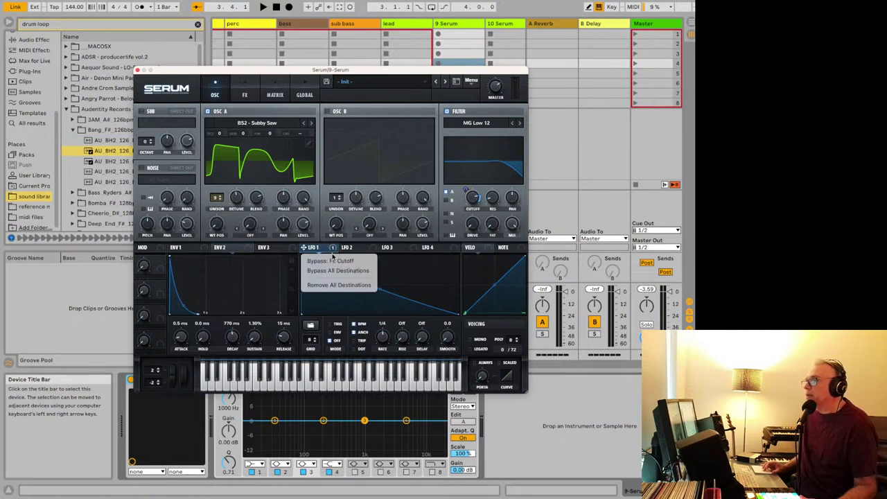
{"action": "left_click", "coordinate": [338, 285]}
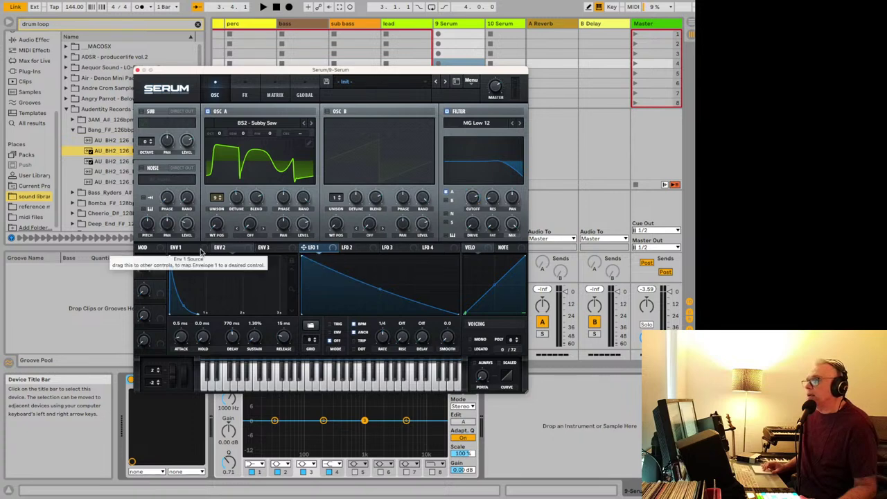
{"action": "left_click_drag", "start_coordinate": [246, 253], "coordinate": [473, 201]}
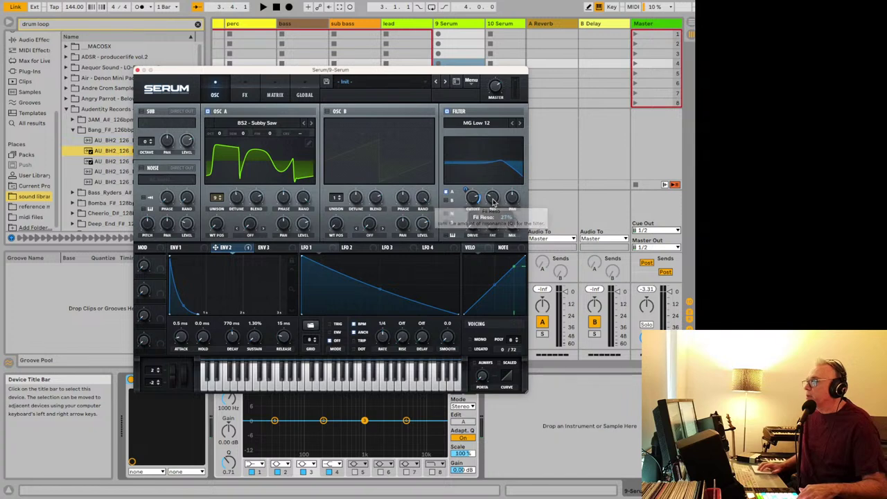
{"action": "left_click_drag", "start_coordinate": [493, 200], "coordinate": [496, 224]}
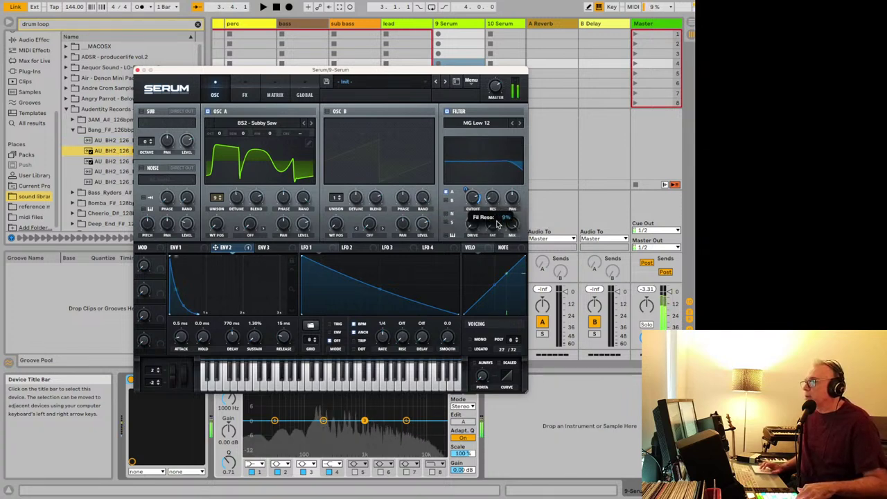
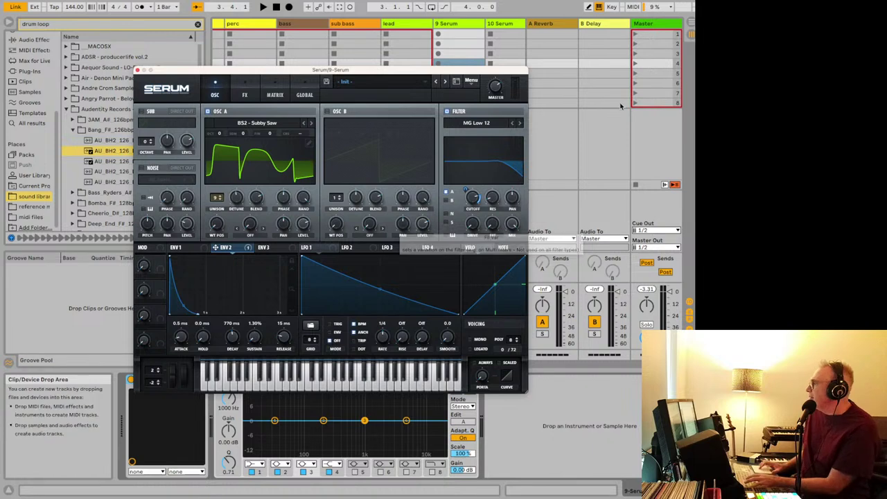
- Try envelope 2 as a modulator of the filter resonance, and bypass that routing
{"action": "key", "text": "super+alt+p"}
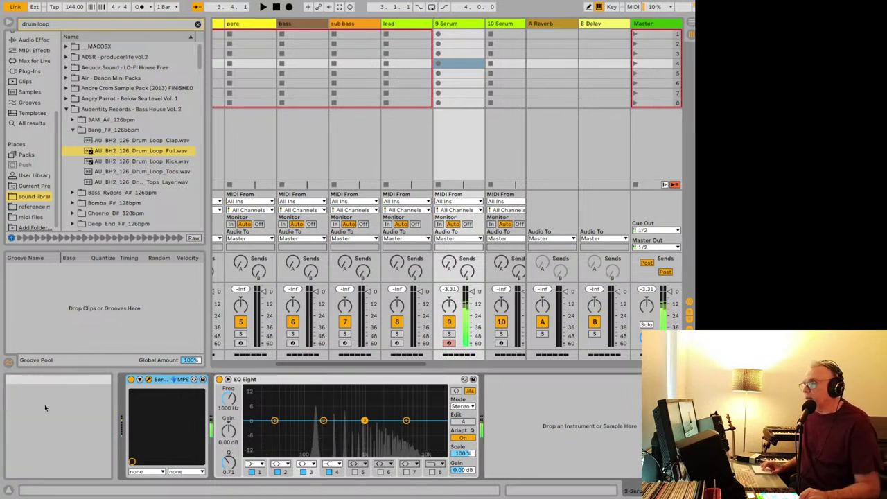
{"action": "left_click", "coordinate": [147, 379]}
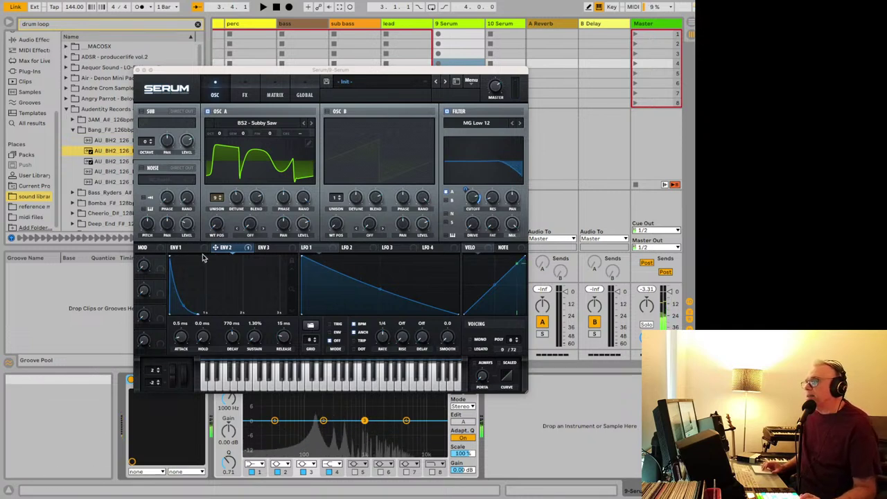
{"action": "left_click_drag", "start_coordinate": [246, 251], "coordinate": [494, 199]}
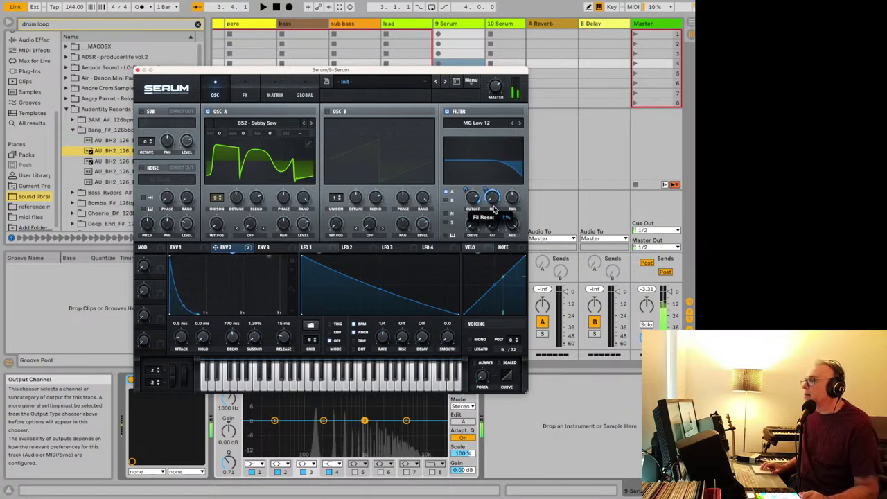
{"action": "mouse_move", "coordinate": [494, 208]}
{"action": "left_mouse_down"}
{"action": "mouse_move", "coordinate": [493, 174]}
{"action": "mouse_move", "coordinate": [494, 208]}
{"action": "left_mouse_up"}
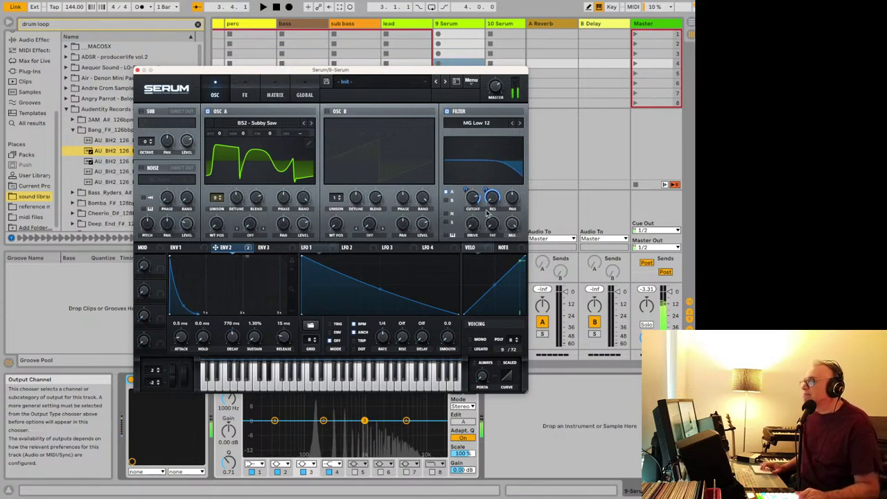
{"action": "mouse_move", "coordinate": [487, 190]}
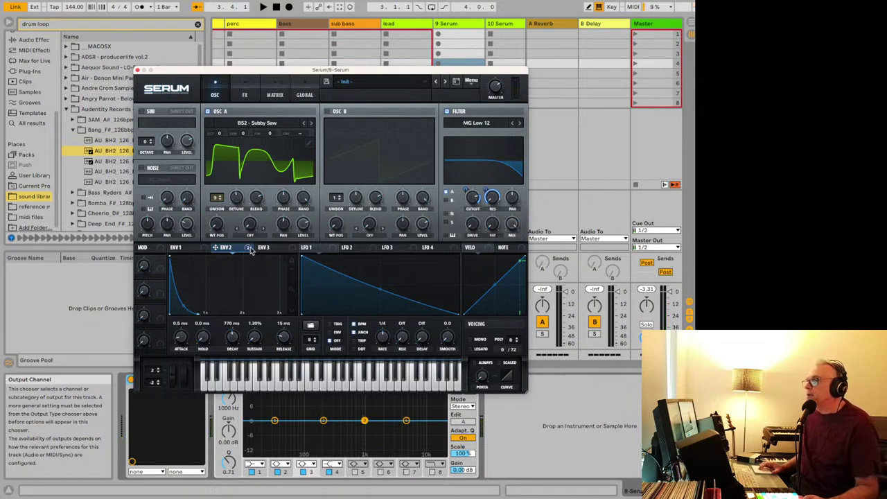
{"action": "left_click", "coordinate": [251, 248]}
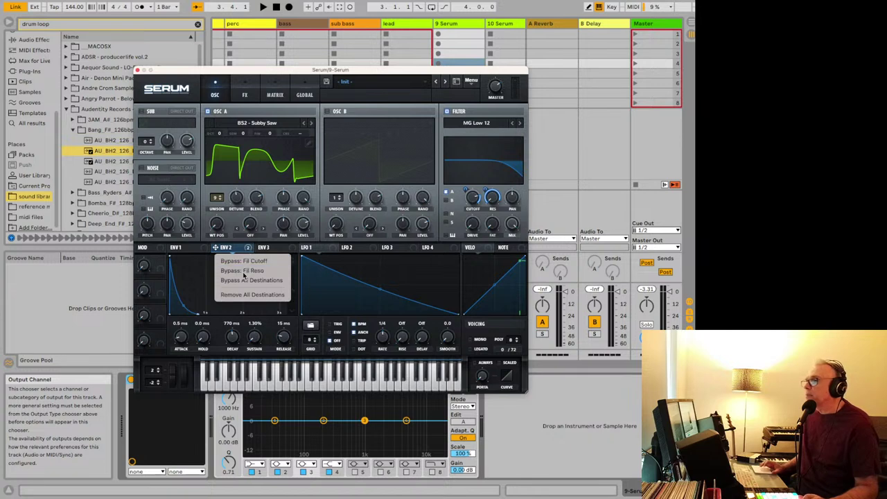
{"action": "left_click", "coordinate": [243, 270]}
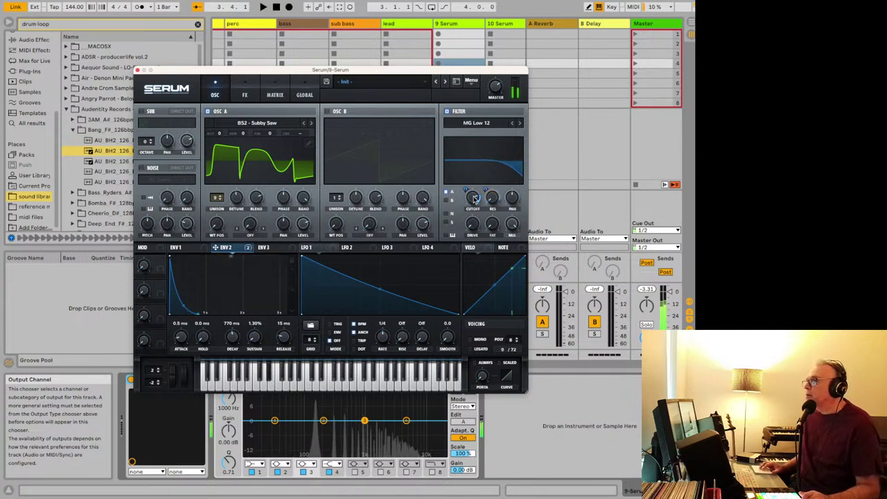
- Try envelope 2 as a modulator of the filter drive, and bypass that routing
{"action": "mouse_move", "coordinate": [472, 199]}
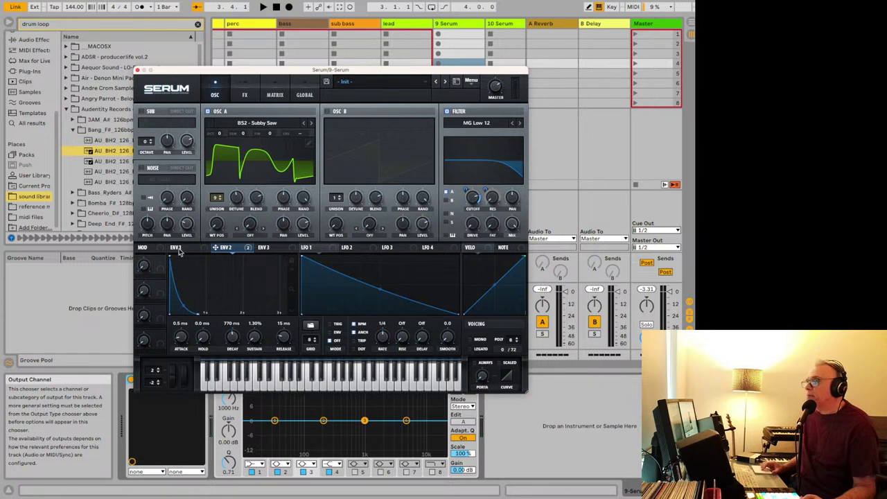
{"action": "left_click_drag", "start_coordinate": [212, 249], "coordinate": [472, 225]}
{"action": "right_click", "coordinate": [472, 224]}
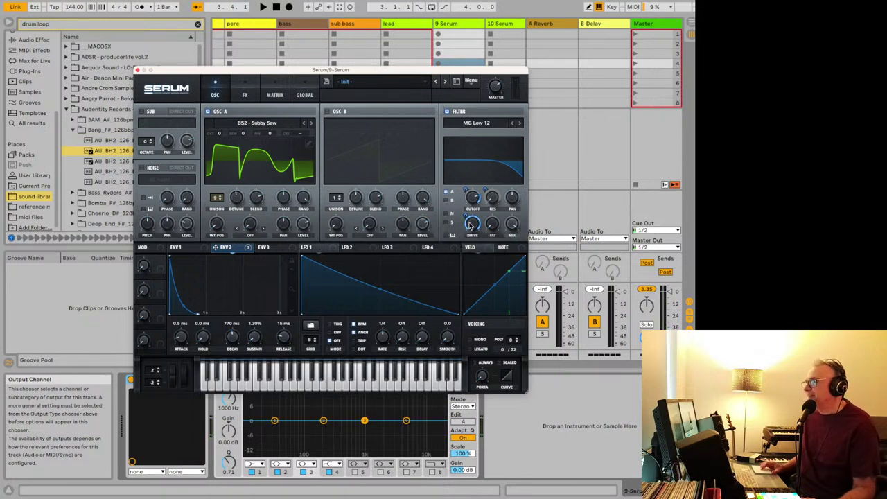
{"action": "right_click", "coordinate": [229, 251]}
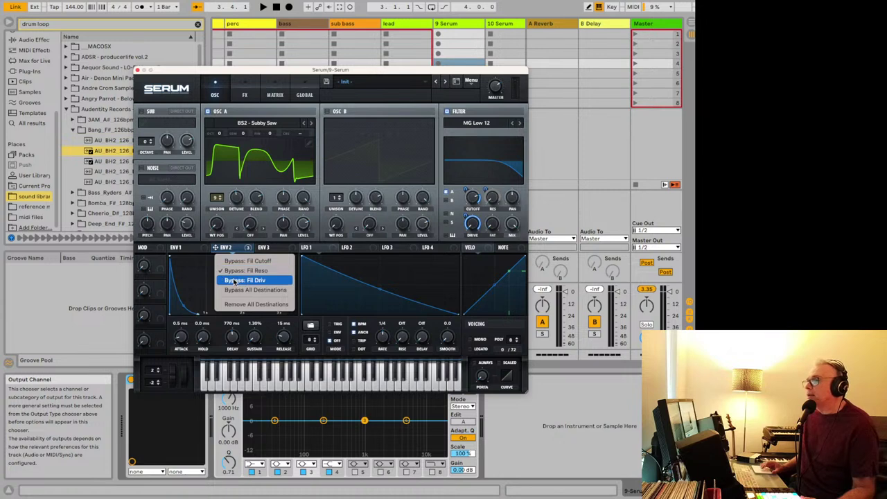
{"action": "left_click", "coordinate": [235, 281]}
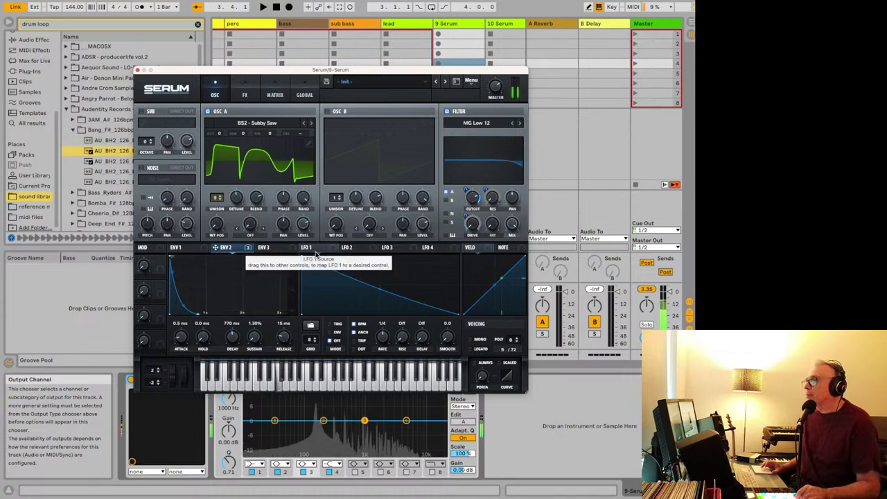
- Switch to ChatGPT and reread the guide's envelope, filter and pitch modulation instructions, comparing them with the Serum patch
{"action": "mouse_move", "coordinate": [219, 496]}
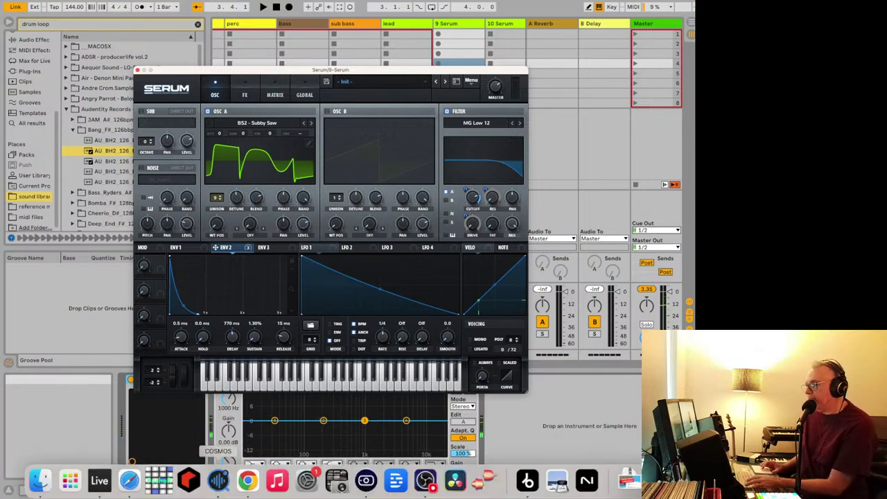
{"action": "left_click", "coordinate": [129, 482]}
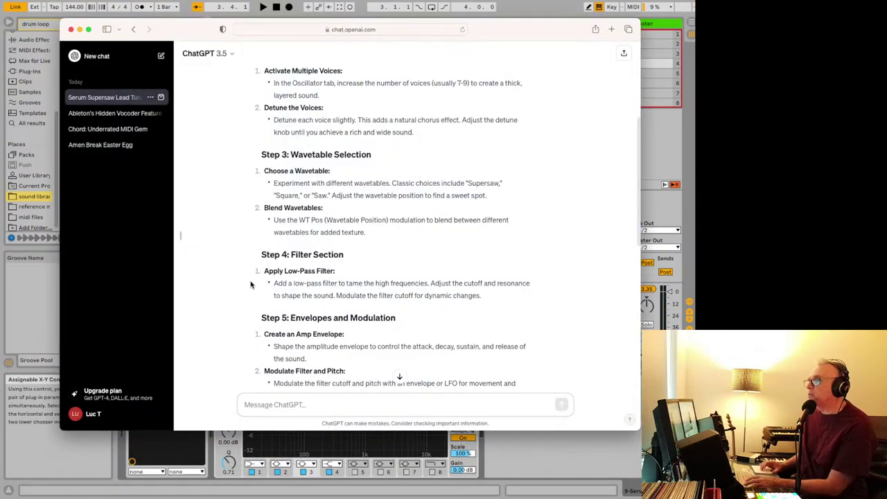
{"action": "scroll", "coordinate": [251, 284], "scroll_direction": "down", "scroll_amount": 3}
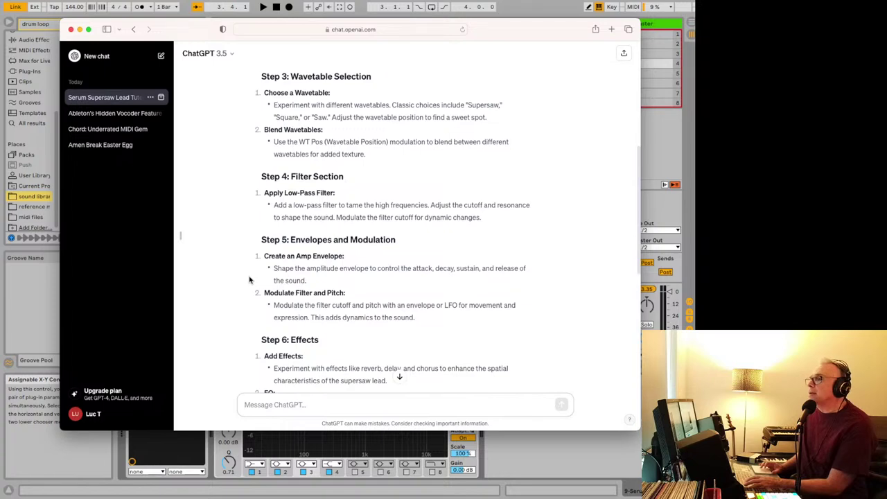
{"action": "scroll", "coordinate": [250, 280], "scroll_direction": "down", "scroll_amount": 2}
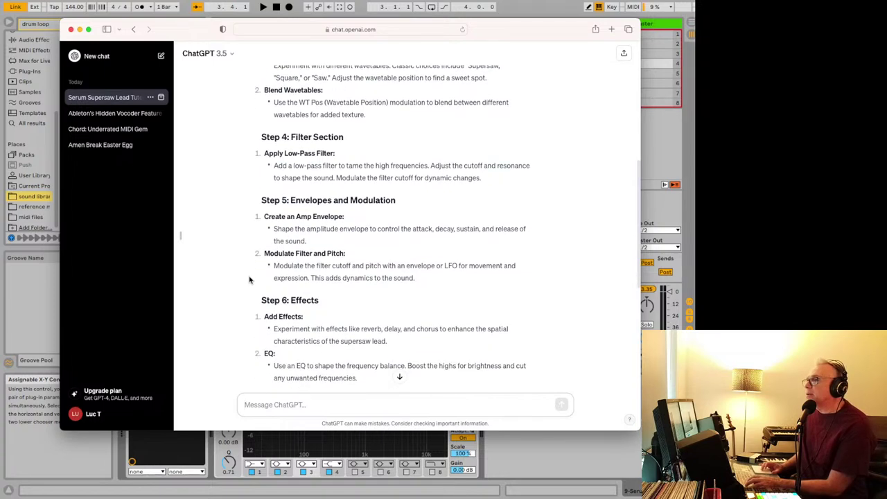
{"action": "scroll", "coordinate": [250, 280], "scroll_direction": "down", "scroll_amount": 1}
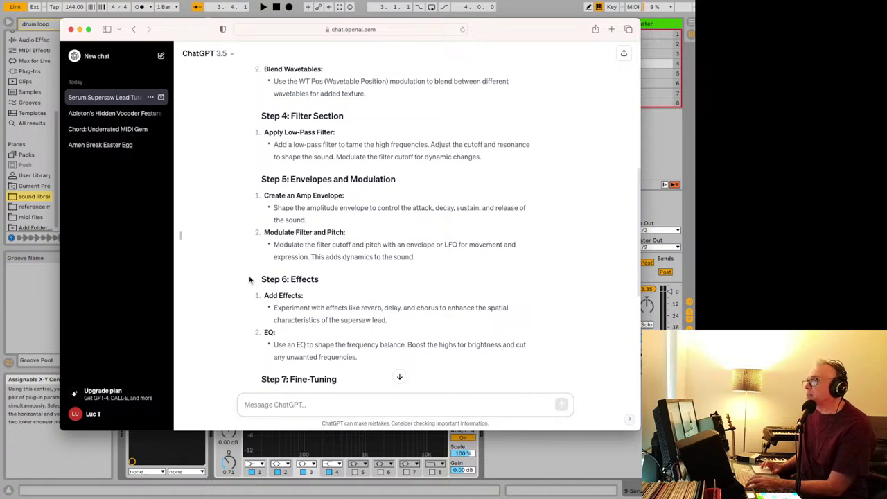
{"action": "scroll", "coordinate": [251, 279], "scroll_direction": "down", "scroll_amount": 1}
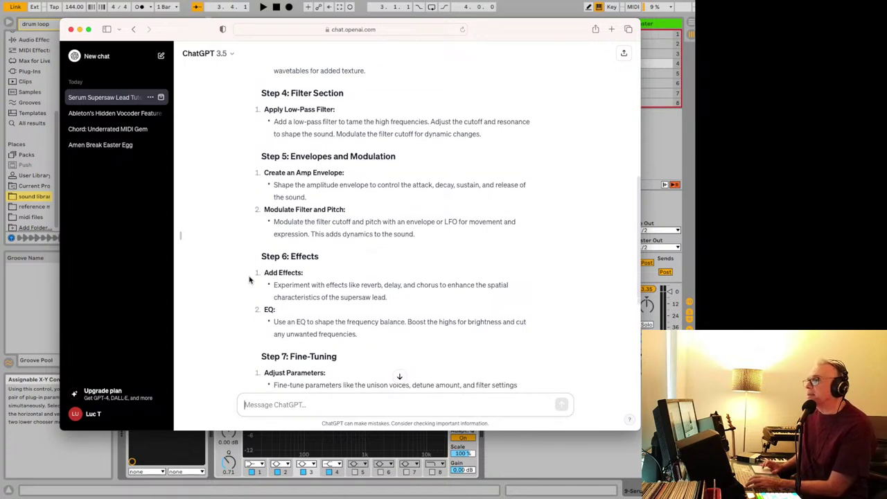
{"action": "scroll", "coordinate": [251, 279], "scroll_direction": "down", "scroll_amount": 1}
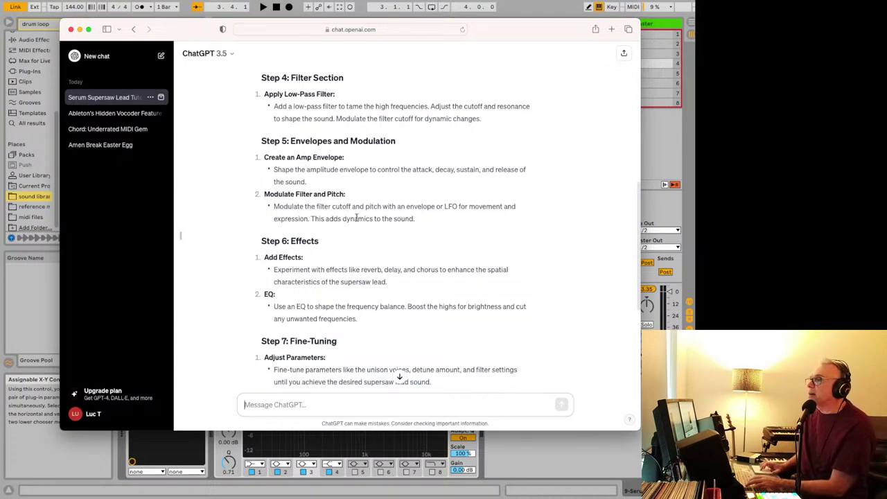
{"action": "key", "text": "super+Tab"}
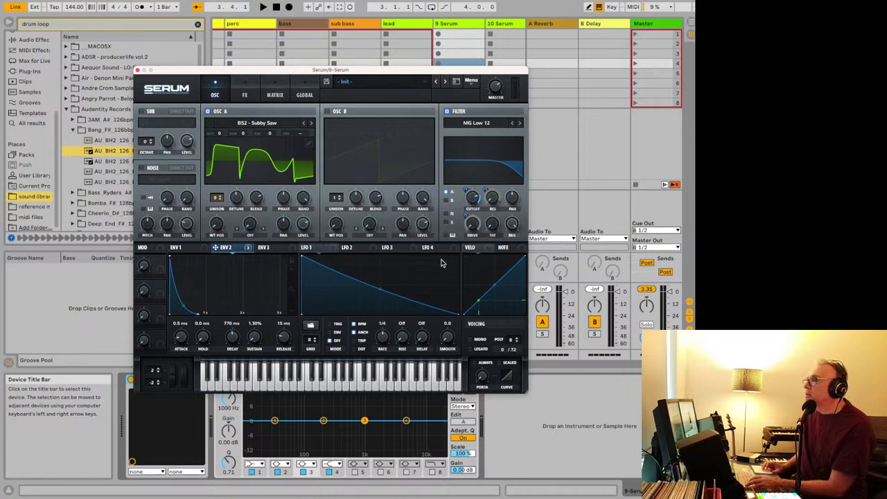
{"action": "key", "text": "super+Tab"}
{"action": "key", "text": "super+Tab"}
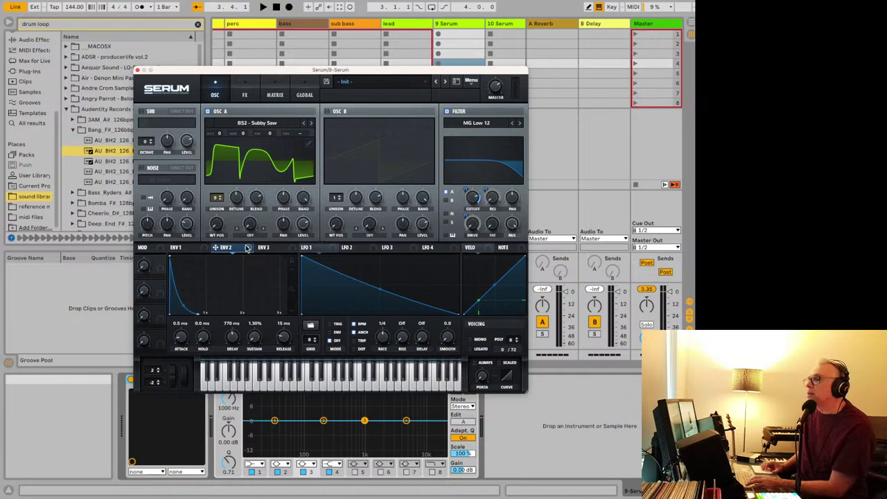
{"action": "key", "text": "super+Tab"}
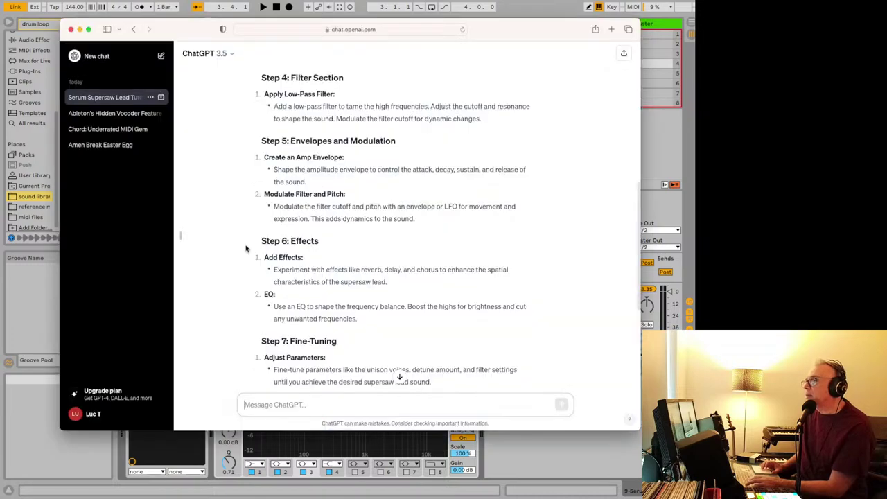
- Return to Serum, assign envelope 2 to oscillator A's fine tuning and adjust the modulation amount
{"action": "key", "text": "super+Tab"}
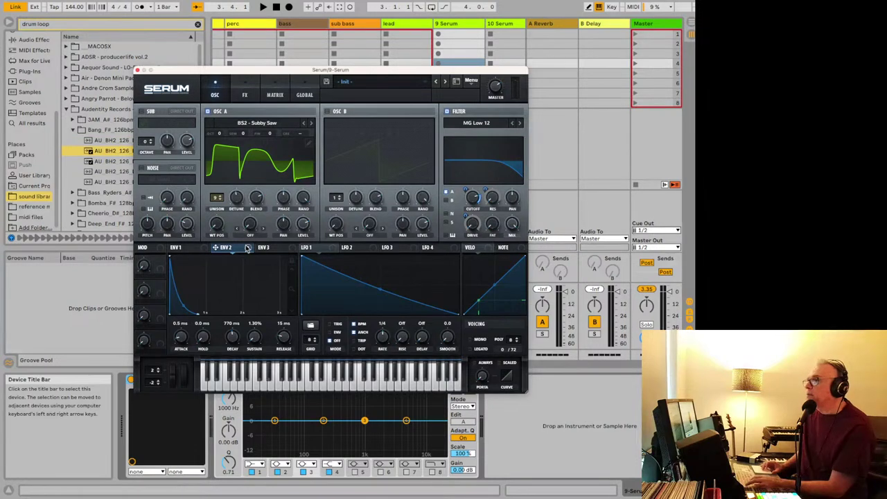
{"action": "left_click_drag", "start_coordinate": [246, 246], "coordinate": [268, 135]}
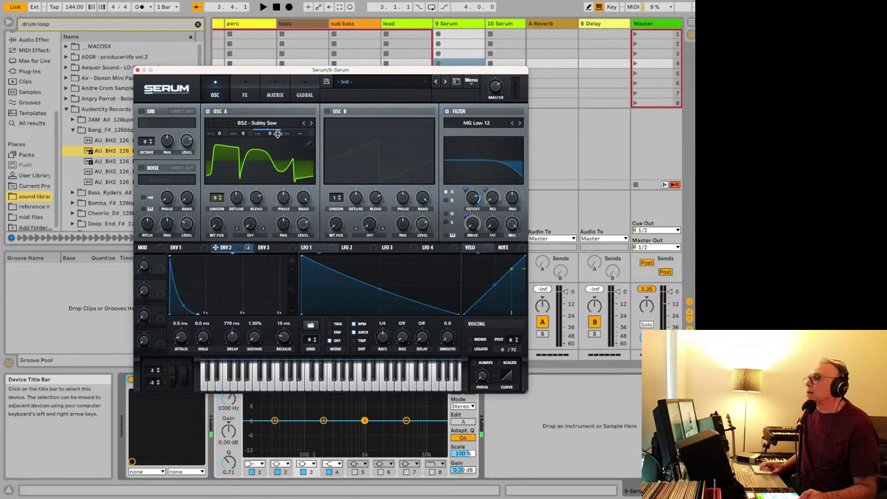
{"action": "mouse_move", "coordinate": [277, 137]}
{"action": "left_click_drag", "start_coordinate": [277, 137], "coordinate": [275, 176]}
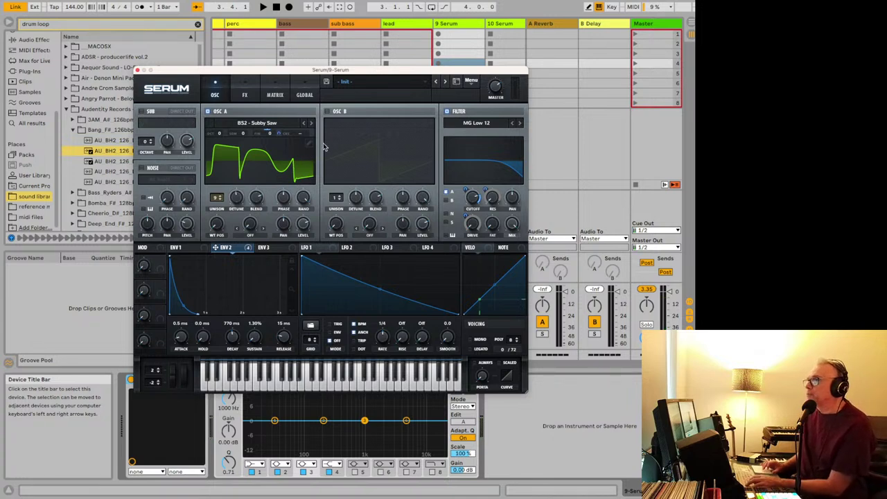
- Switch to ChatGPT and read the guide's Step 6 effects instructions, checking them against oscillator A's tuning in Serum
{"action": "key", "text": "super+Tab"}
{"action": "scroll", "coordinate": [286, 214], "scroll_direction": "down", "scroll_amount": 2}
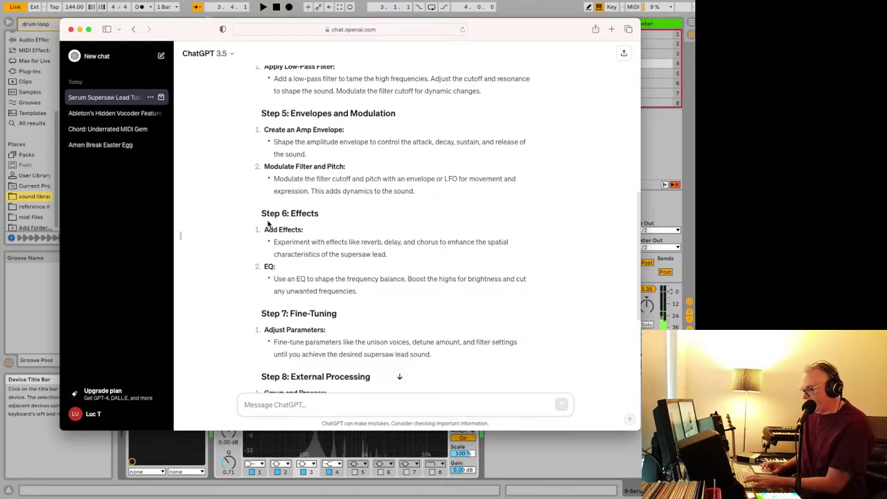
{"action": "key", "text": "super+Tab"}
{"action": "left_click_drag", "start_coordinate": [277, 132], "coordinate": [280, 139]}
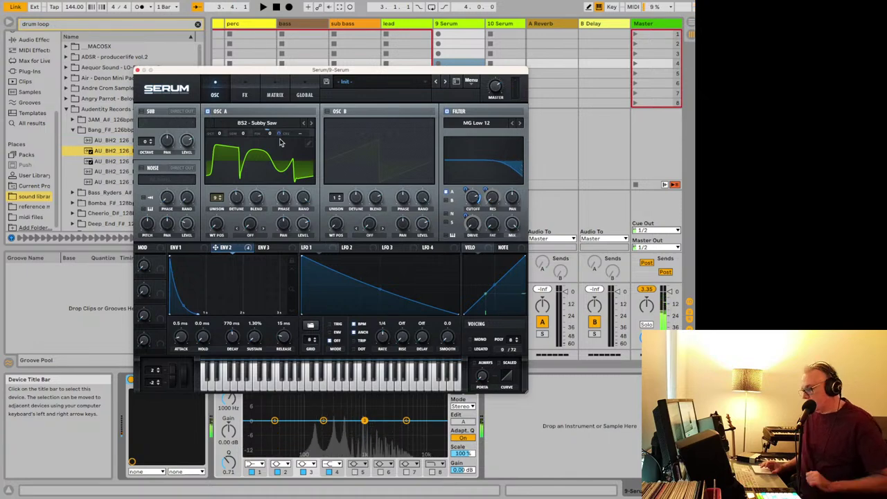
{"action": "key", "text": "super+Tab"}
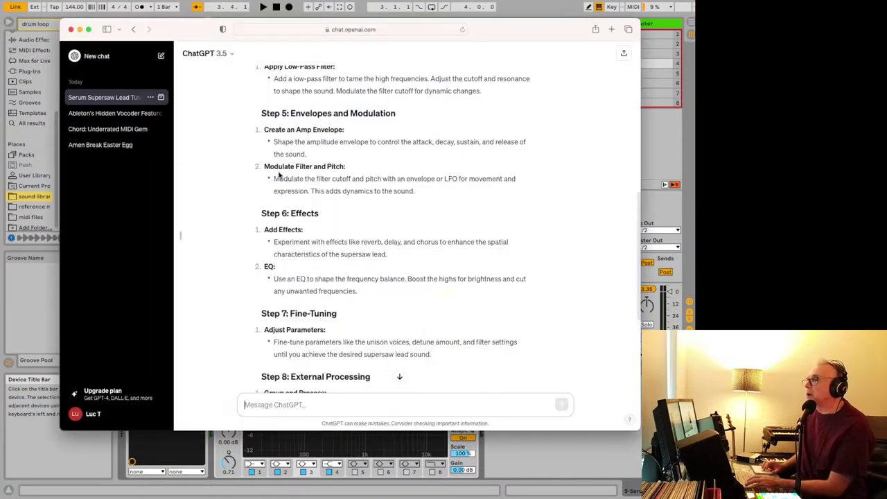
{"action": "scroll", "coordinate": [279, 172], "scroll_direction": "down", "scroll_amount": 1}
{"action": "scroll", "coordinate": [278, 175], "scroll_direction": "down", "scroll_amount": 4}
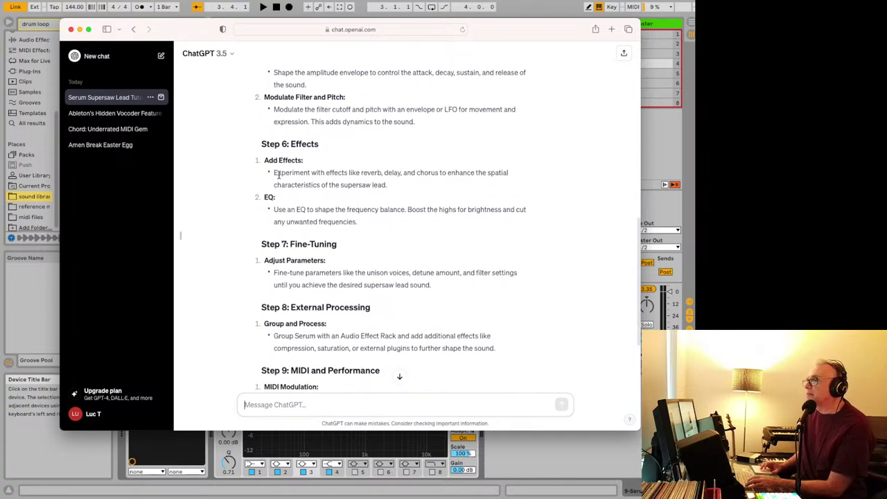
- Return to Serum, enable the reverb in the effects section and set it to Plate mode
{"action": "key", "text": "super+Tab"}
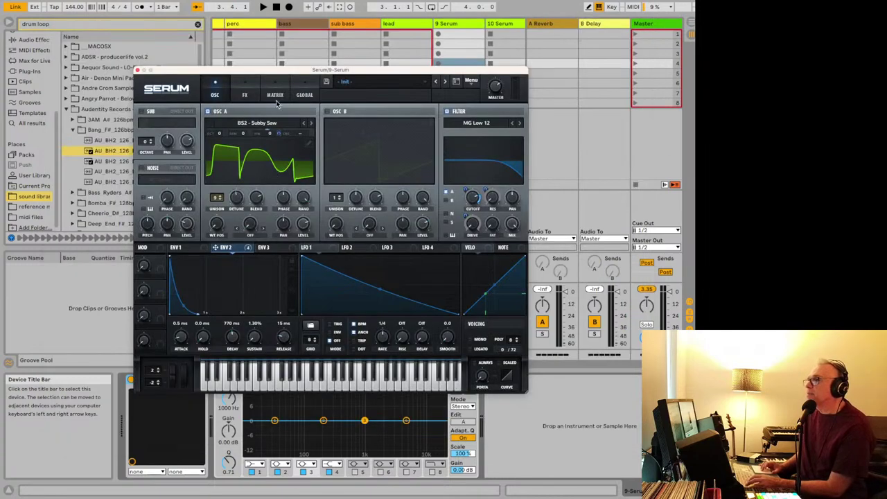
{"action": "left_click", "coordinate": [245, 96]}
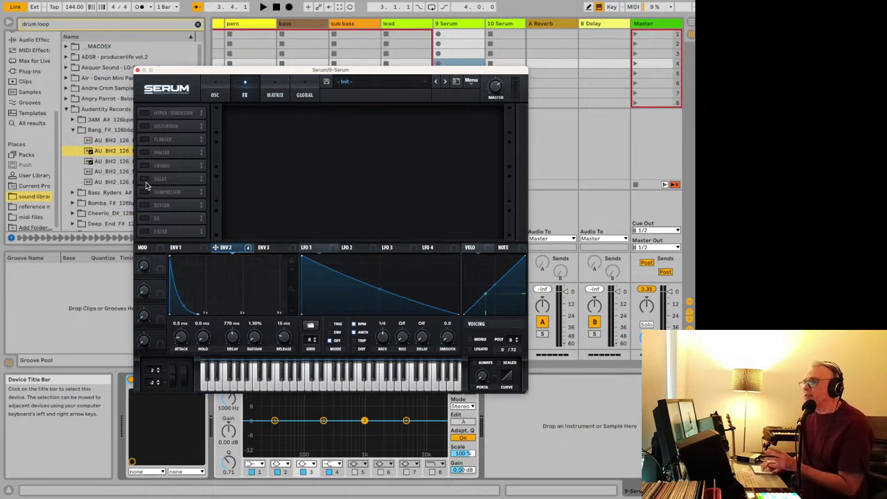
{"action": "left_click", "coordinate": [145, 207]}
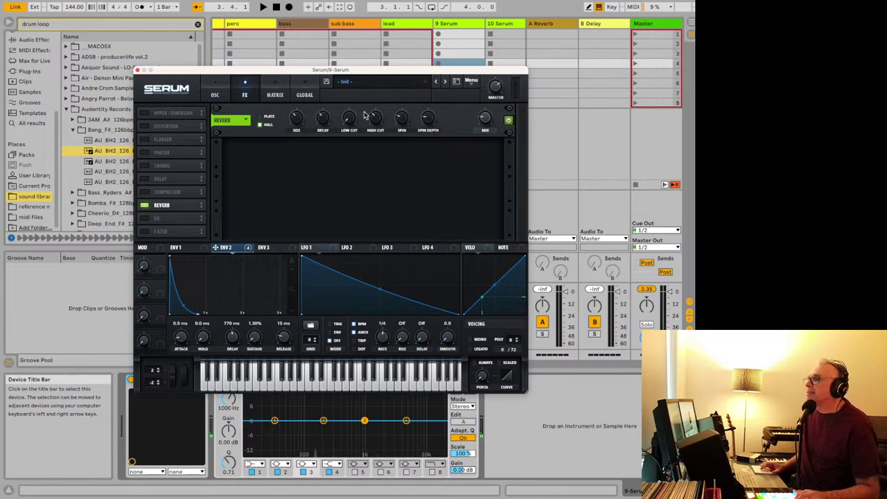
{"action": "left_click", "coordinate": [262, 117]}
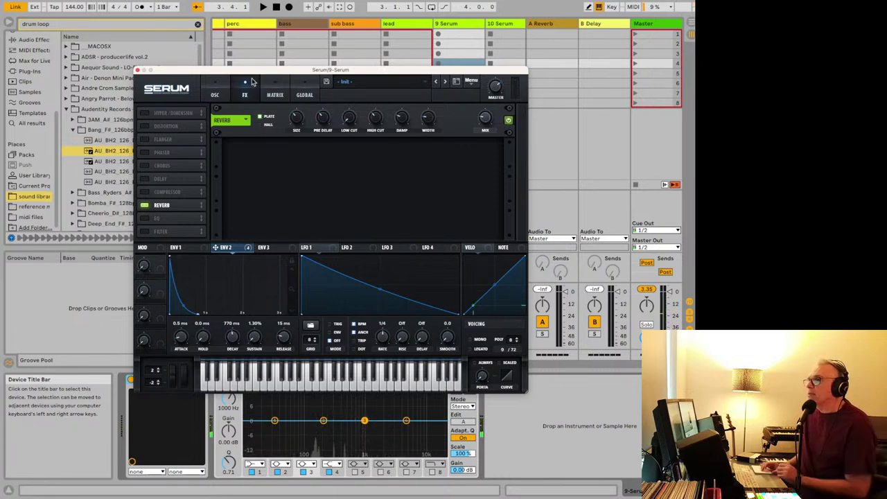
- Move the Serum window aside and reread the effects and EQ instructions in ChatGPT
{"action": "left_click_drag", "start_coordinate": [257, 74], "coordinate": [488, 96]}
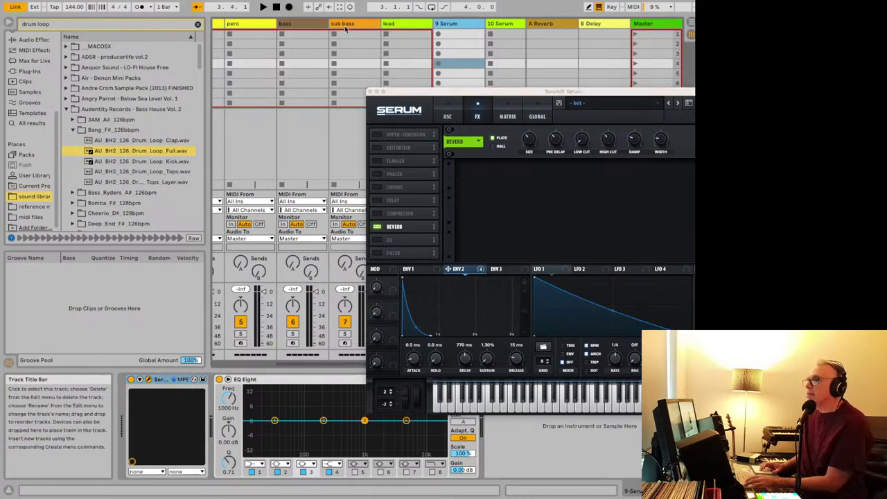
{"action": "key", "text": "super+Tab"}
{"action": "scroll", "coordinate": [323, 182], "scroll_direction": "down", "scroll_amount": 5}
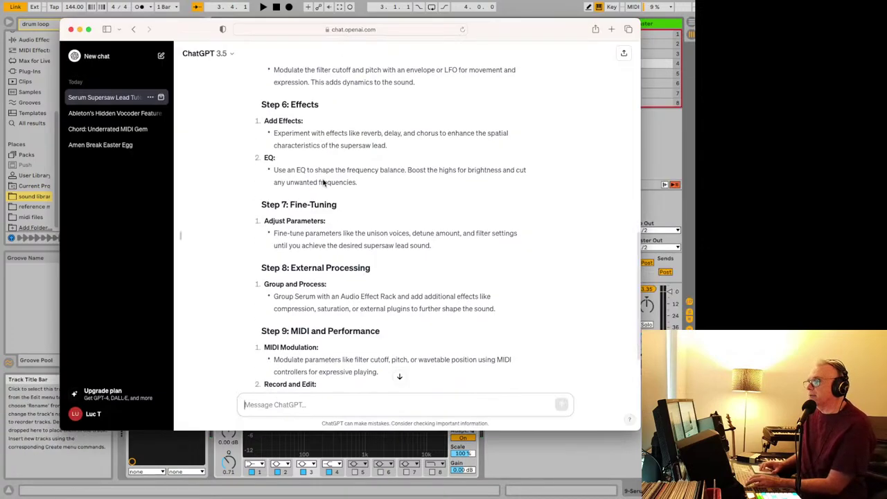
{"action": "scroll", "coordinate": [323, 180], "scroll_direction": "up", "scroll_amount": 5}
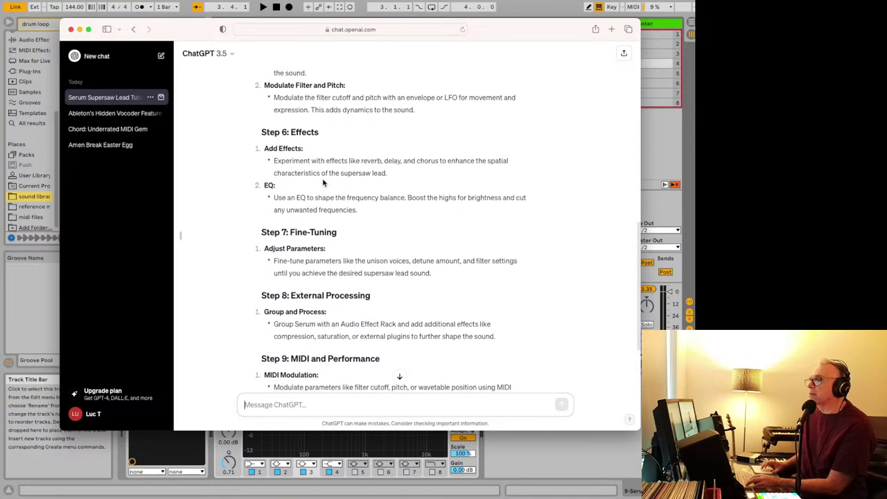
- Return to Ableton Live and copy the fancy chord device from the first kick track
{"action": "key", "text": "super+Tab"}
{"action": "scroll", "coordinate": [250, 25], "scroll_direction": "left", "scroll_amount": 4}
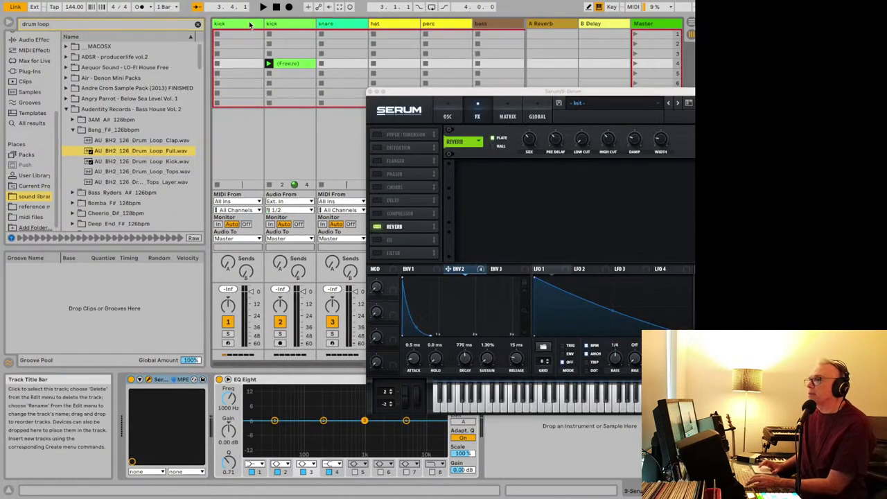
{"action": "left_click", "coordinate": [247, 24]}
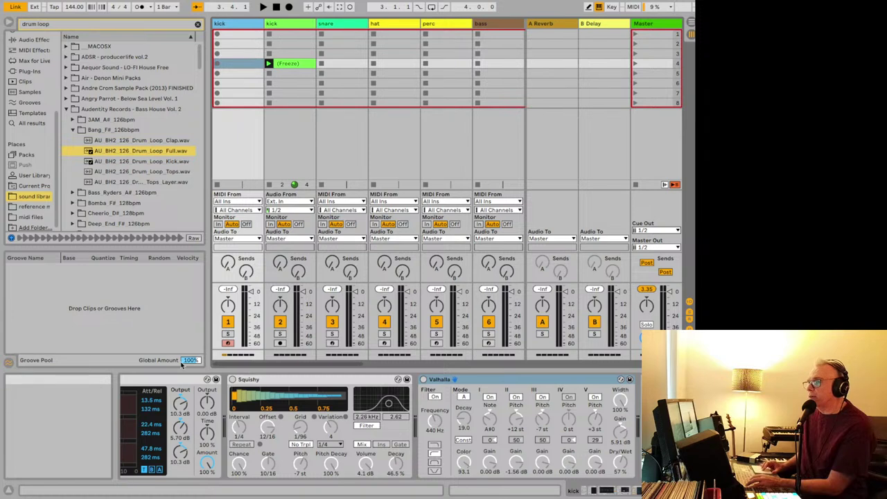
{"action": "scroll", "coordinate": [176, 386], "scroll_direction": "left", "scroll_amount": 6}
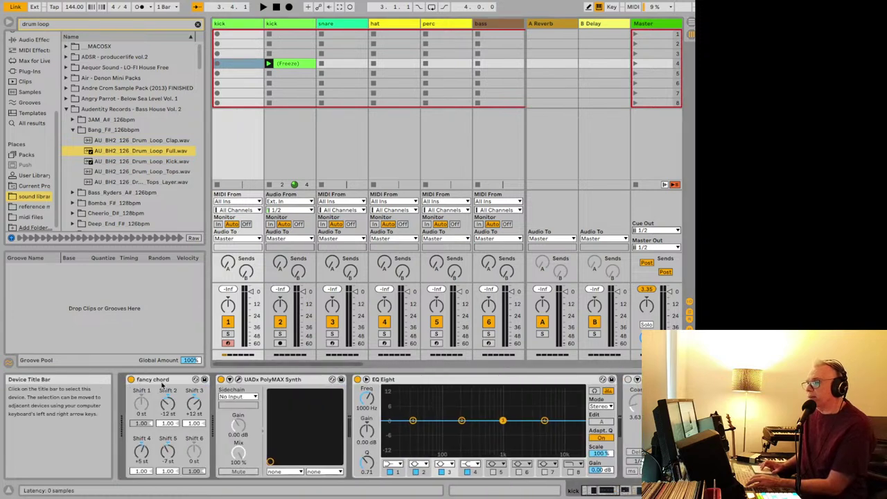
{"action": "left_click", "coordinate": [161, 381]}
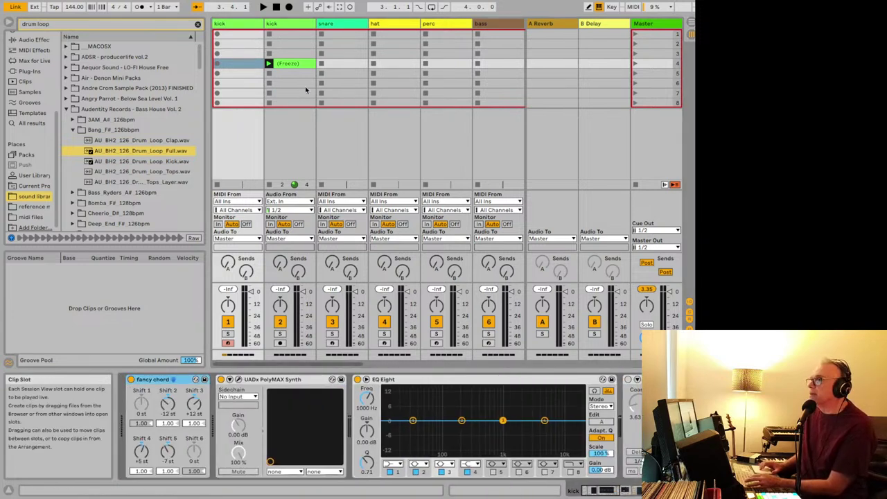
- Paste the fancy chord device before Serum on the 9 Serum track
{"action": "scroll", "coordinate": [341, 51], "scroll_direction": "right", "scroll_amount": 8}
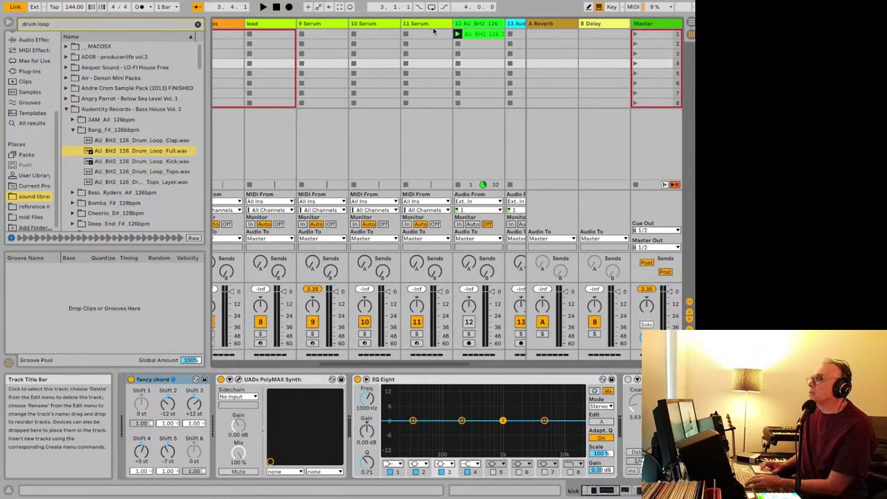
{"action": "scroll", "coordinate": [464, 30], "scroll_direction": "left", "scroll_amount": 6}
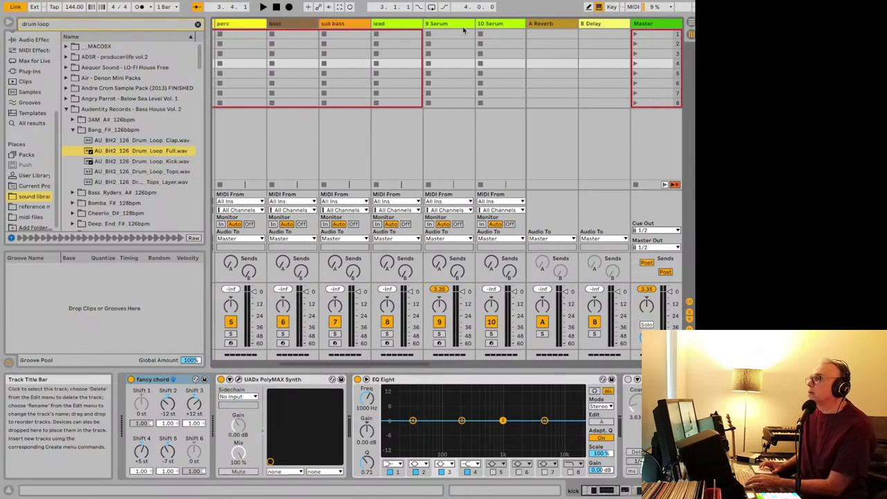
{"action": "scroll", "coordinate": [463, 30], "scroll_direction": "right", "scroll_amount": 2}
{"action": "left_click", "coordinate": [492, 28]}
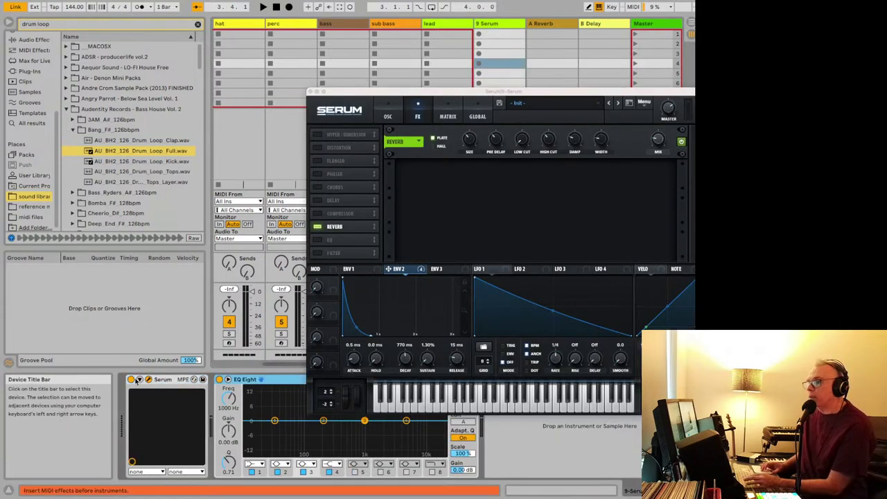
{"action": "left_click", "coordinate": [160, 380]}
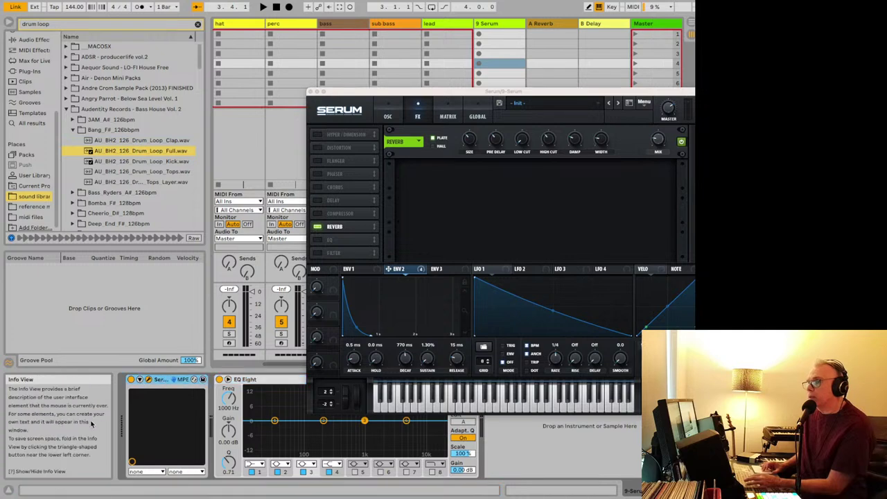
{"action": "key", "text": "super+v"}
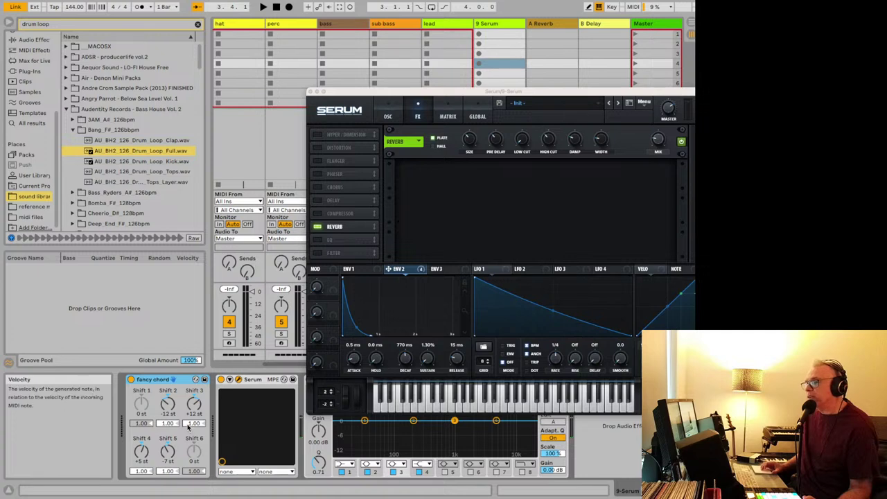
- Try the fancy chord's Shift 2 and Shift 3 at 0 st, restore both, and reset Shift 4 to 0 st
{"action": "left_click", "coordinate": [167, 402]}
{"action": "key", "text": "Delete"}
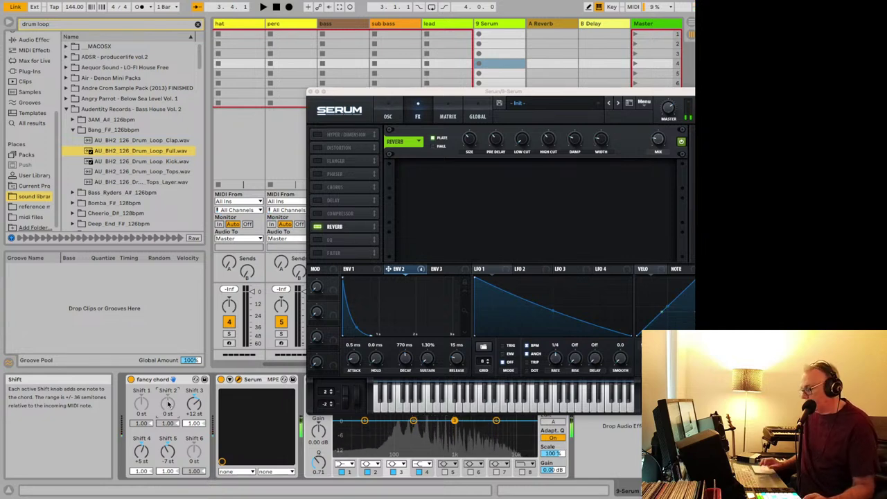
{"action": "key", "text": "super+z"}
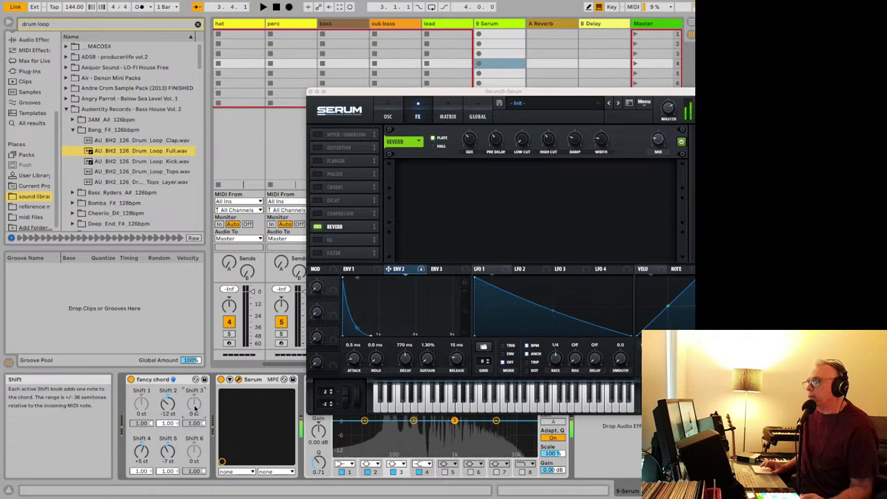
{"action": "left_click_drag", "start_coordinate": [195, 408], "coordinate": [195, 395]}
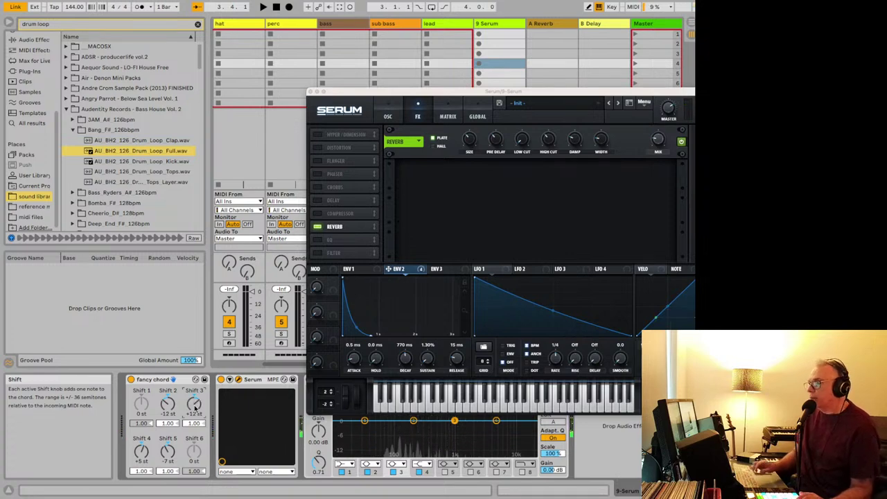
{"action": "double_click", "coordinate": [147, 456]}
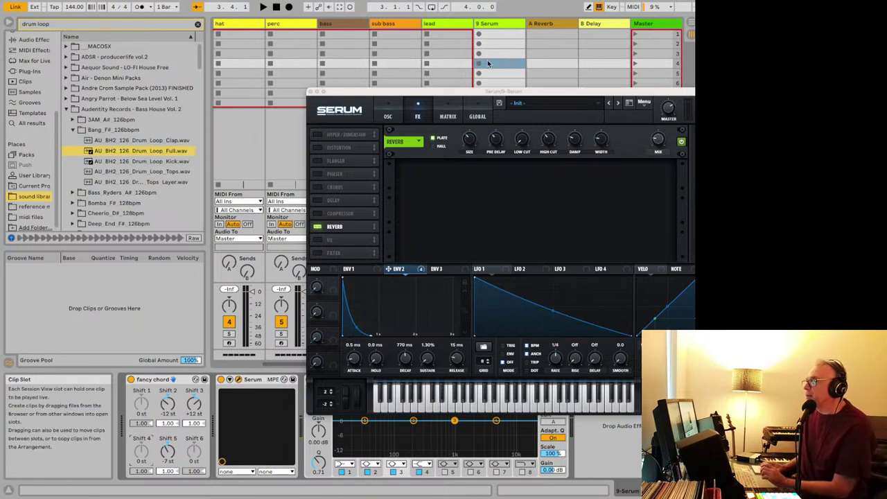
- Move the Serum window fully into view and compare the reverb's Hall and Plate modes, ending on Plate
{"action": "left_click_drag", "start_coordinate": [504, 90], "coordinate": [350, 45]}
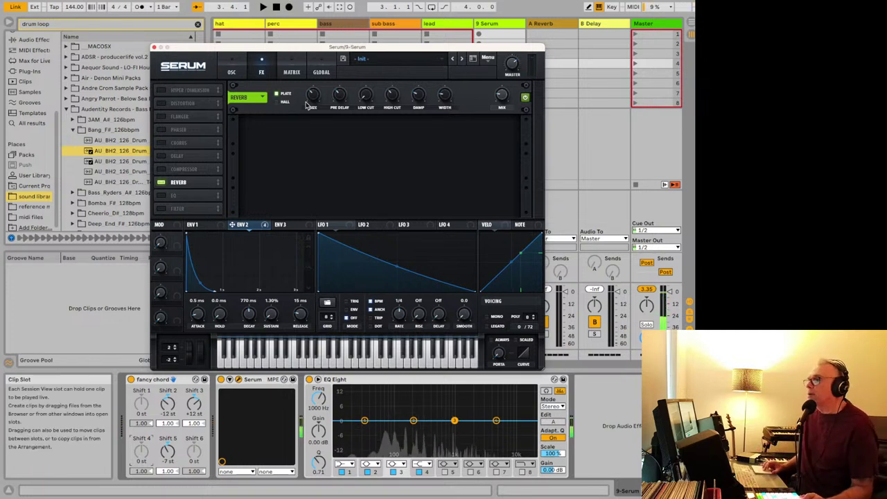
{"action": "left_click", "coordinate": [279, 102]}
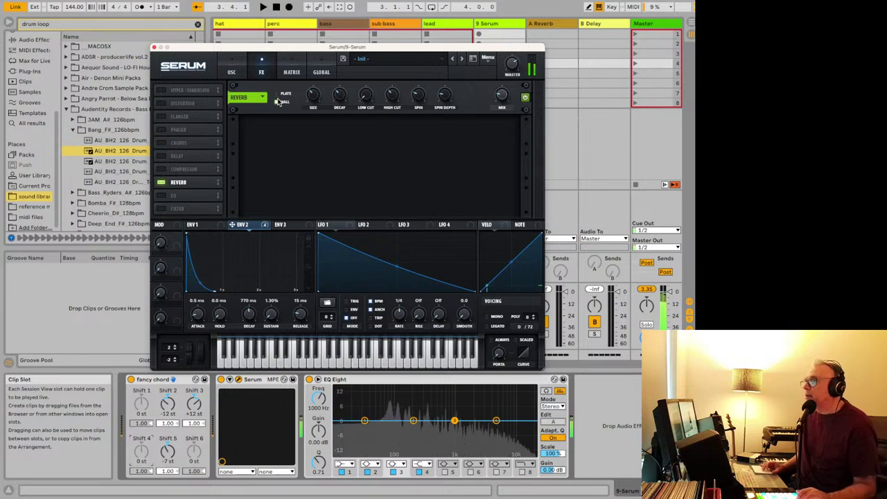
{"action": "left_click", "coordinate": [277, 96]}
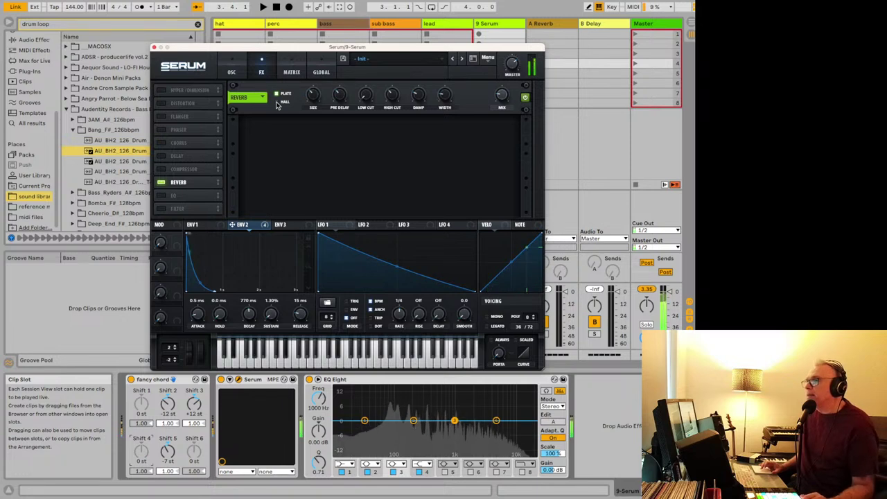
{"action": "left_click", "coordinate": [277, 103]}
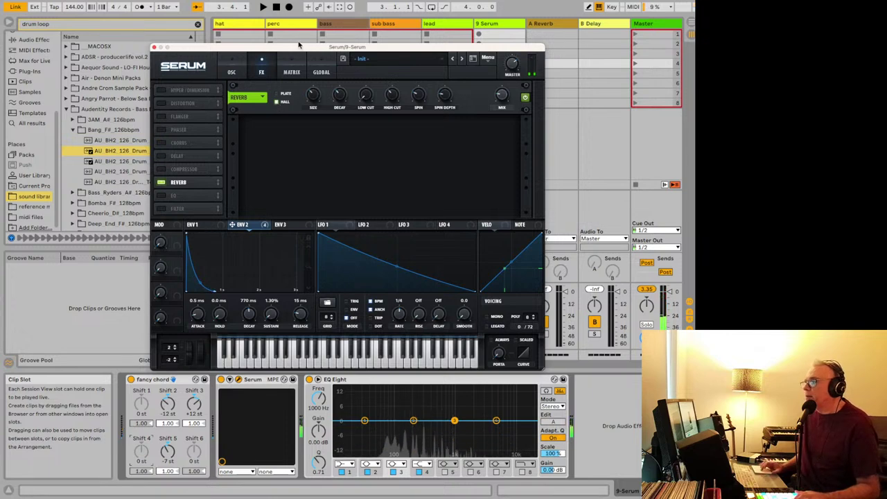
{"action": "left_click", "coordinate": [277, 100]}
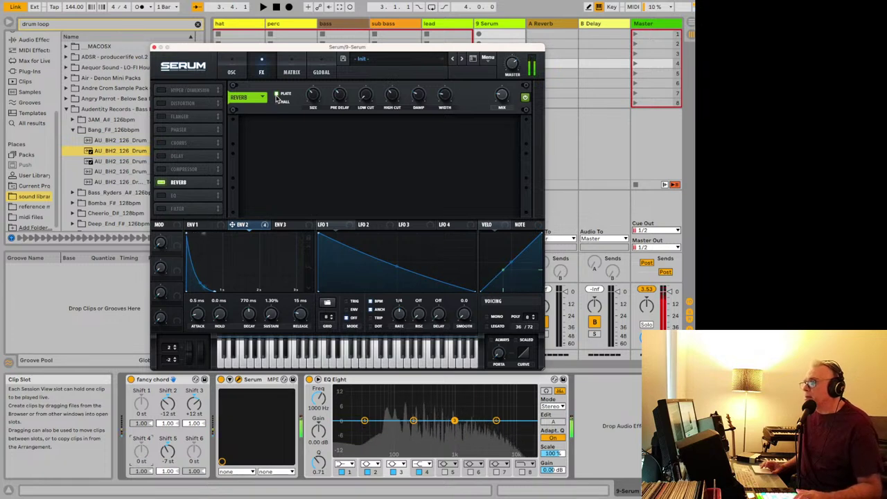
- Lower the velocity of the fancy chord's Shift 2 note to 0.40
{"action": "left_click", "coordinate": [194, 423]}
{"action": "left_click_drag", "start_coordinate": [193, 424], "coordinate": [192, 434]}
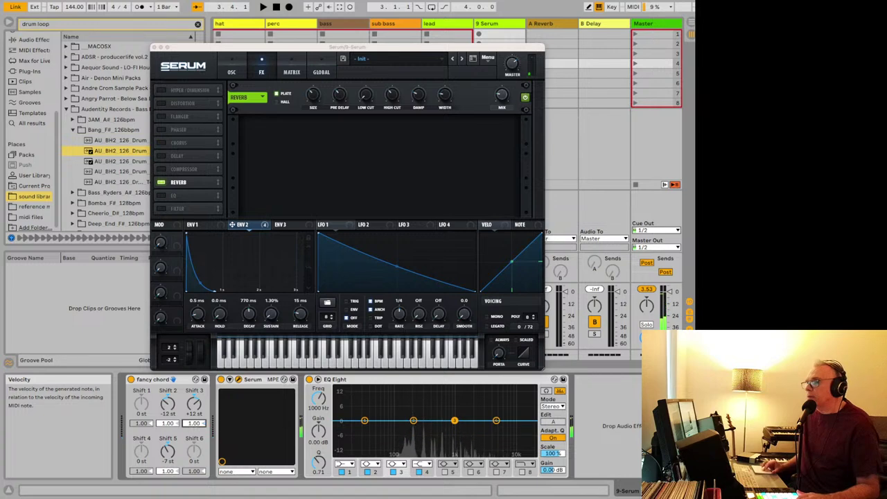
{"action": "left_click", "coordinate": [167, 422]}
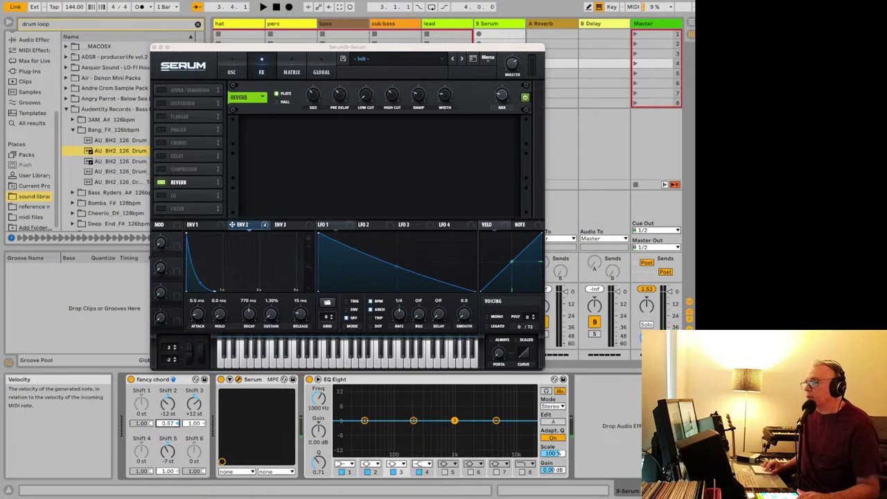
{"action": "left_click_drag", "start_coordinate": [165, 424], "coordinate": [165, 437]}
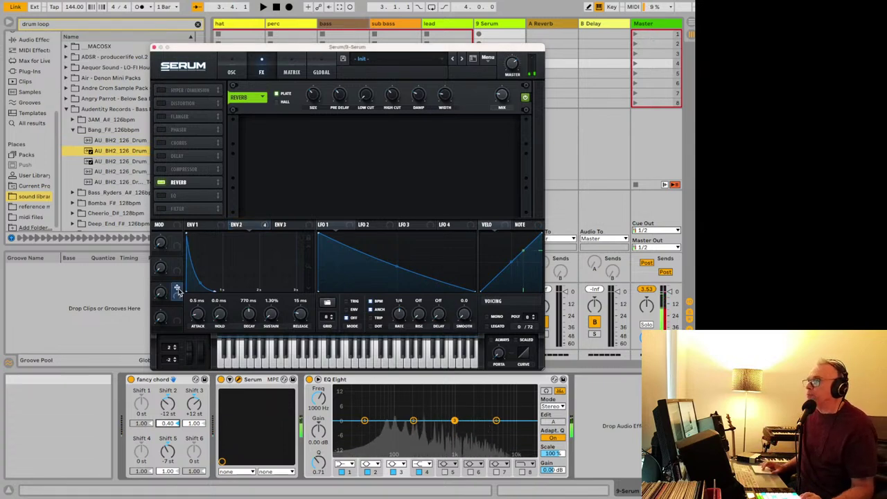
- Set Serum's reverb to Hall mode and switch to ChatGPT to reread the effects instructions
{"action": "left_click", "coordinate": [275, 102]}
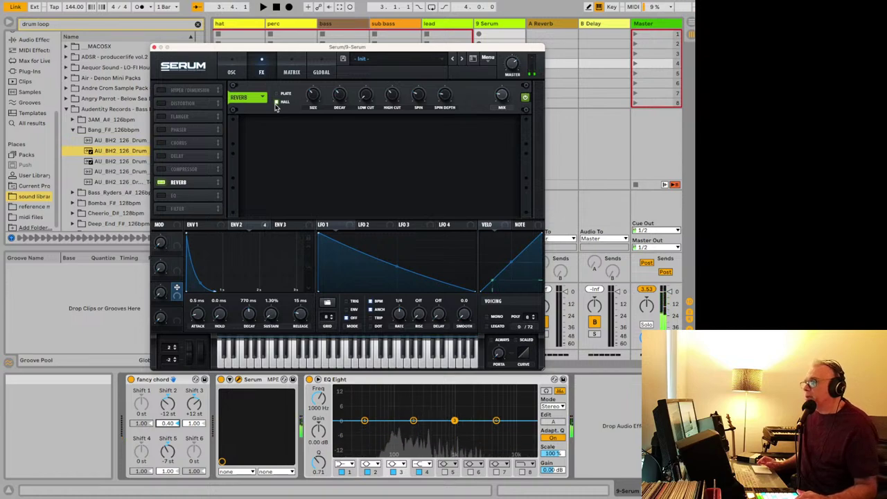
{"action": "key", "text": "super+Tab"}
{"action": "key", "text": "super+Tab"}
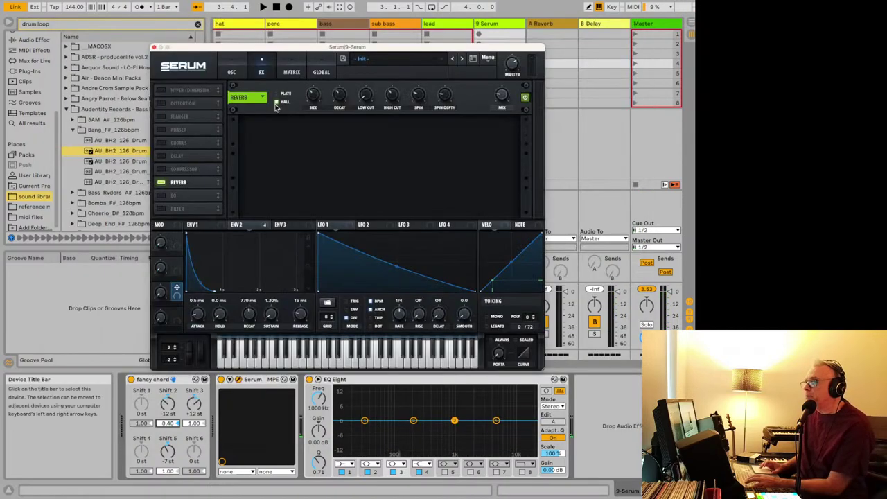
{"action": "key", "text": "super+Tab"}
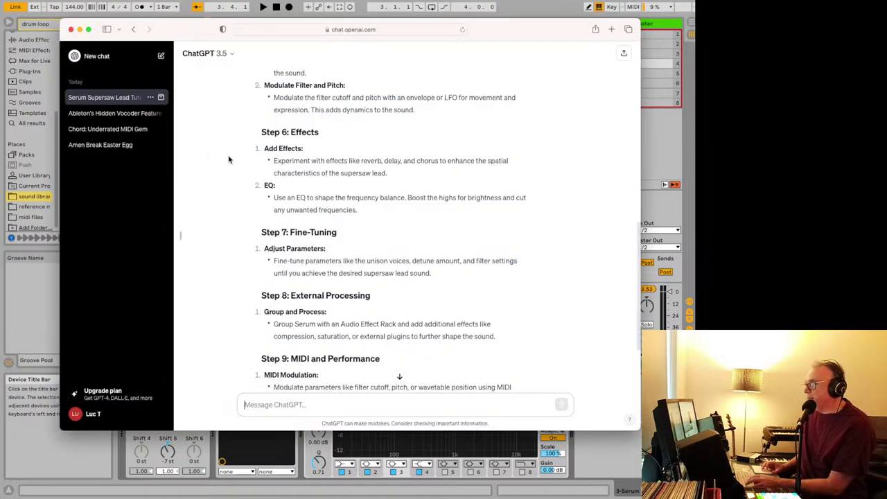
- Reread ChatGPT's envelope, effects and EQ instructions, and return to Serum's effects page in Ableton Live
{"action": "key", "text": "super+Tab"}
{"action": "key", "text": "super+Tab"}
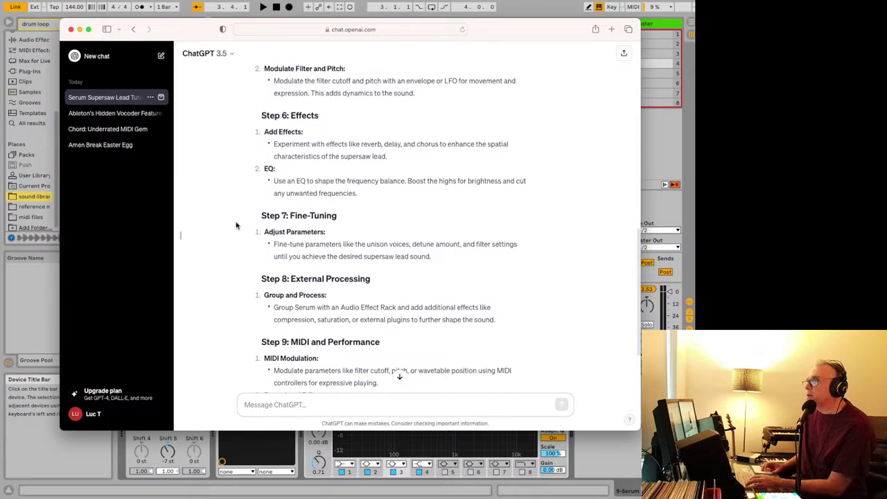
{"action": "scroll", "coordinate": [274, 228], "scroll_direction": "up", "scroll_amount": 1}
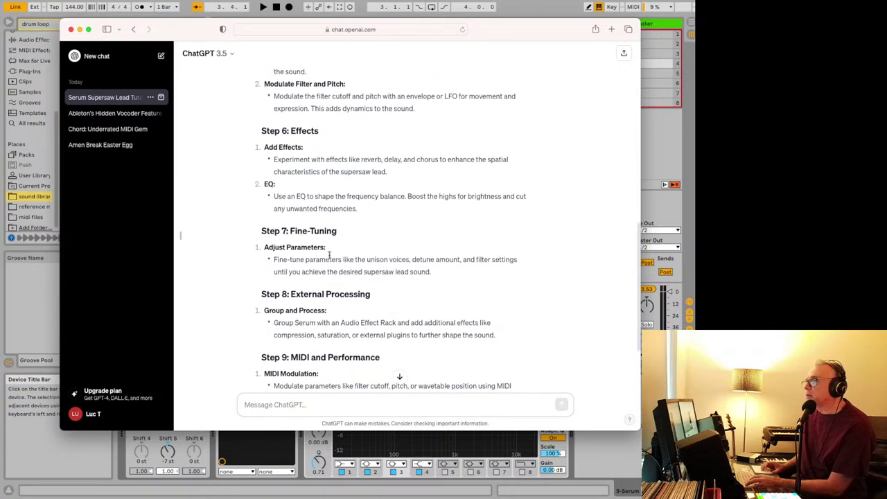
{"action": "scroll", "coordinate": [372, 260], "scroll_direction": "up", "scroll_amount": 2}
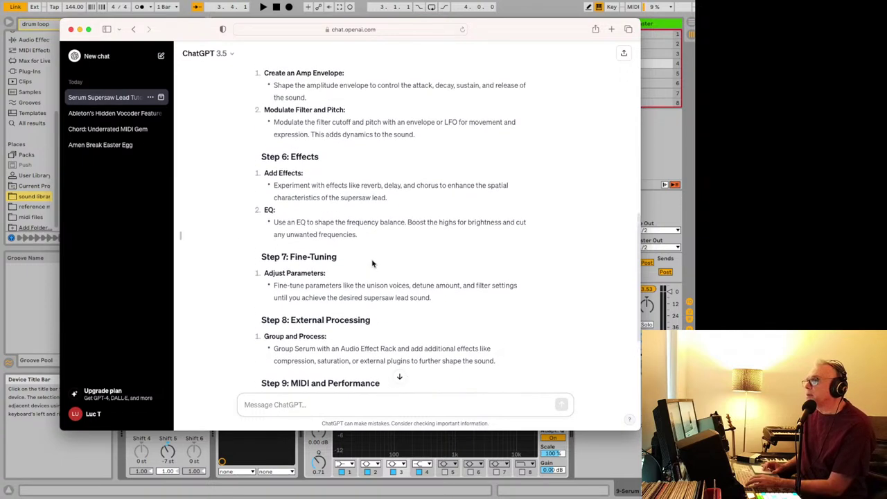
{"action": "scroll", "coordinate": [372, 263], "scroll_direction": "up", "scroll_amount": 1}
{"action": "scroll", "coordinate": [382, 192], "scroll_direction": "up", "scroll_amount": 2}
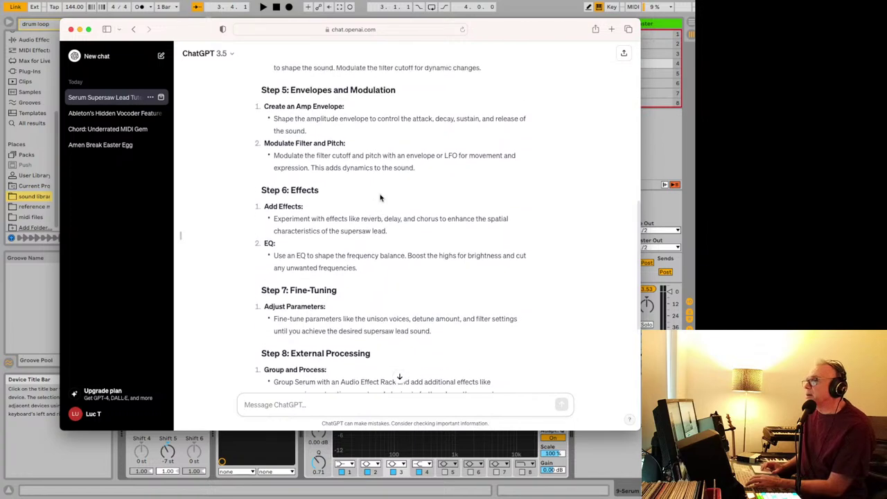
{"action": "key", "text": "super+Tab"}
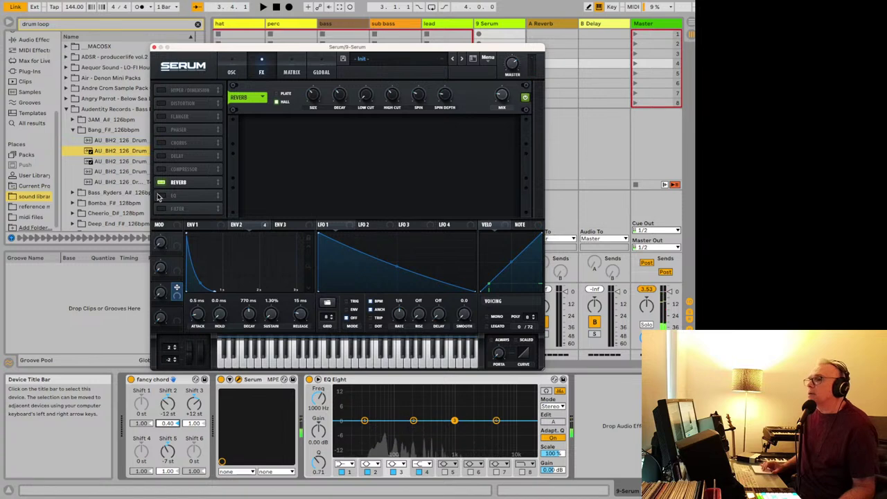
- Enable Serum's delay, try 1/8 for its left time, restore 1/4, choose Ping-Pong mode and adjust the delay mix
{"action": "left_click", "coordinate": [162, 156]}
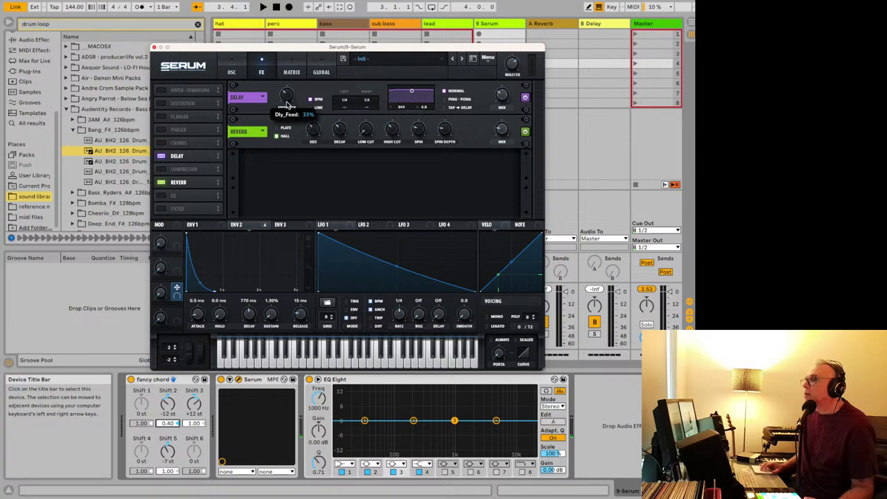
{"action": "left_click", "coordinate": [349, 104]}
{"action": "left_click_drag", "start_coordinate": [344, 109], "coordinate": [343, 107]}
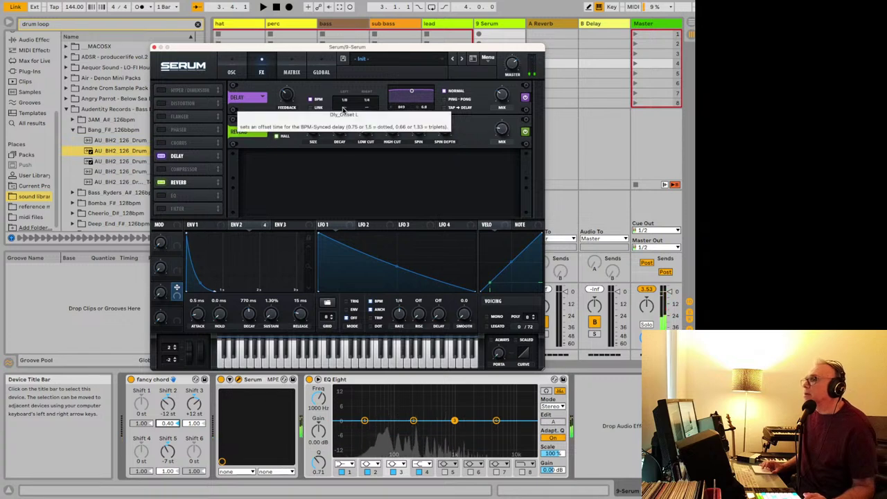
{"action": "left_click", "coordinate": [344, 103]}
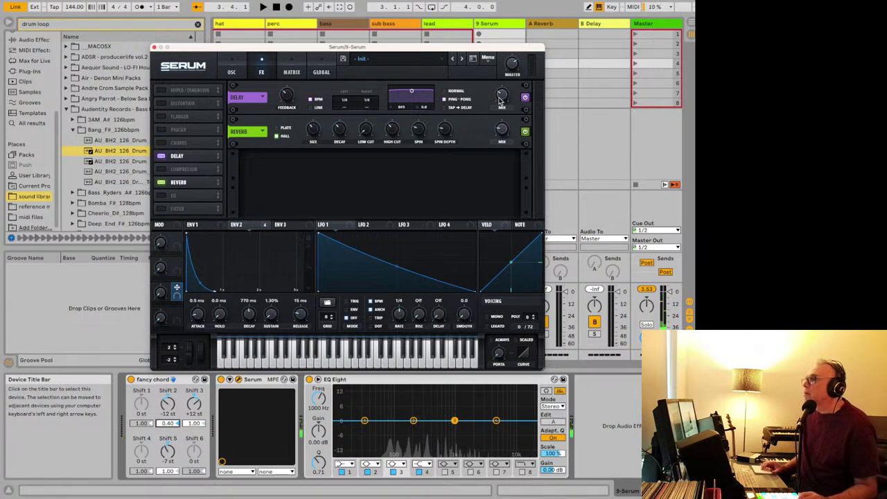
{"action": "mouse_move", "coordinate": [499, 111]}
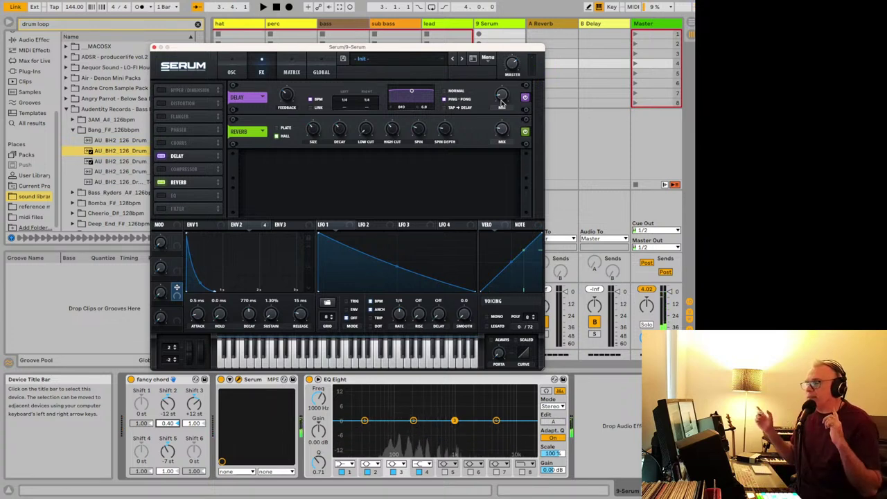
{"action": "left_click_drag", "start_coordinate": [502, 102], "coordinate": [502, 90]}
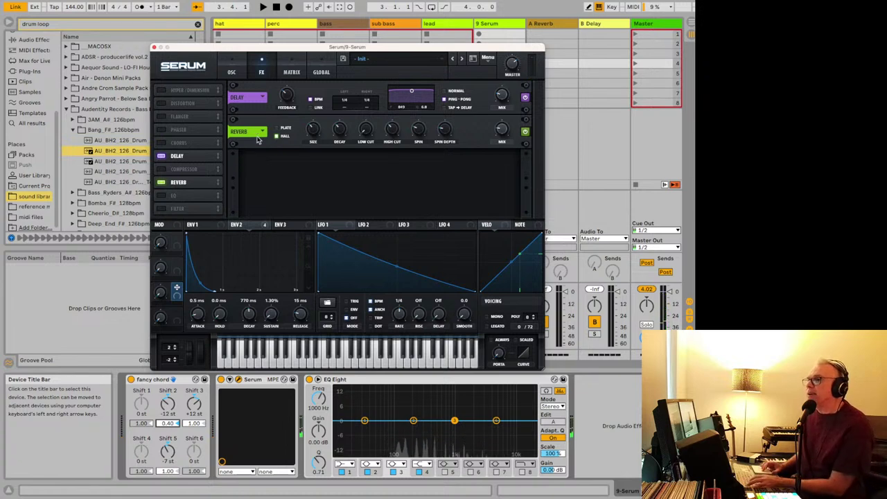
- Enable Serum's chorus and lower its mix
{"action": "left_click", "coordinate": [161, 143]}
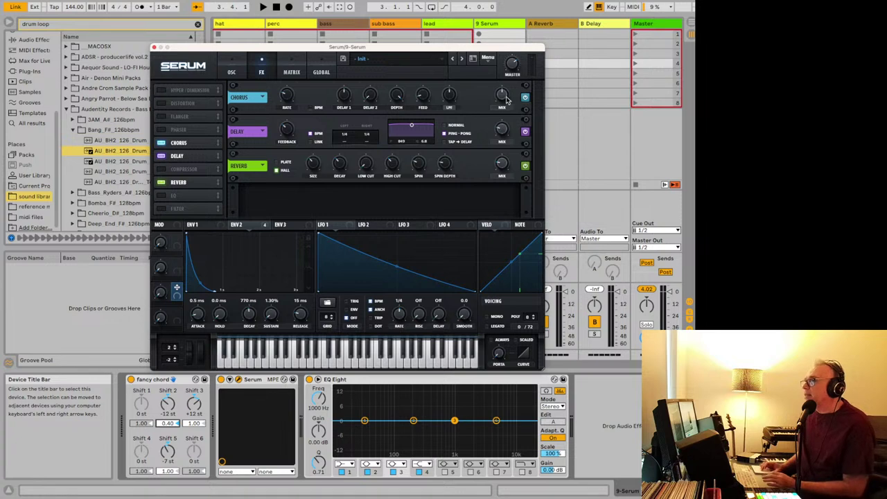
{"action": "left_click_drag", "start_coordinate": [505, 97], "coordinate": [503, 124]}
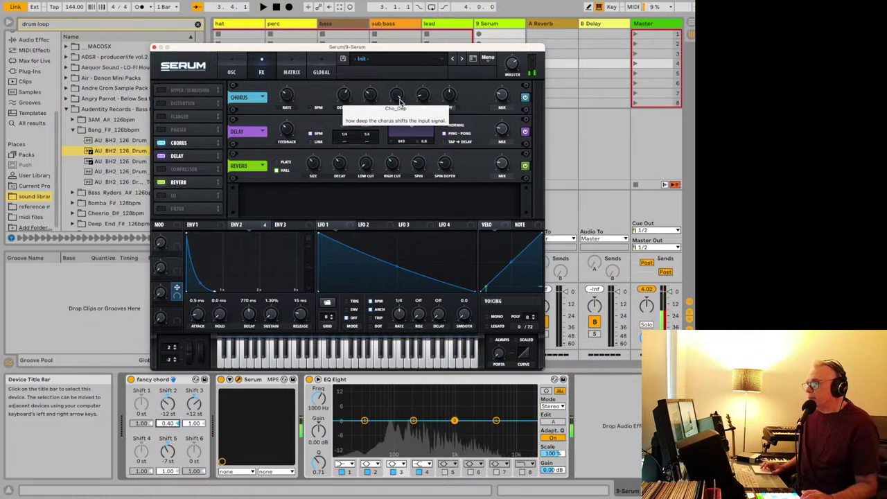
{"action": "key", "text": "super+Tab"}
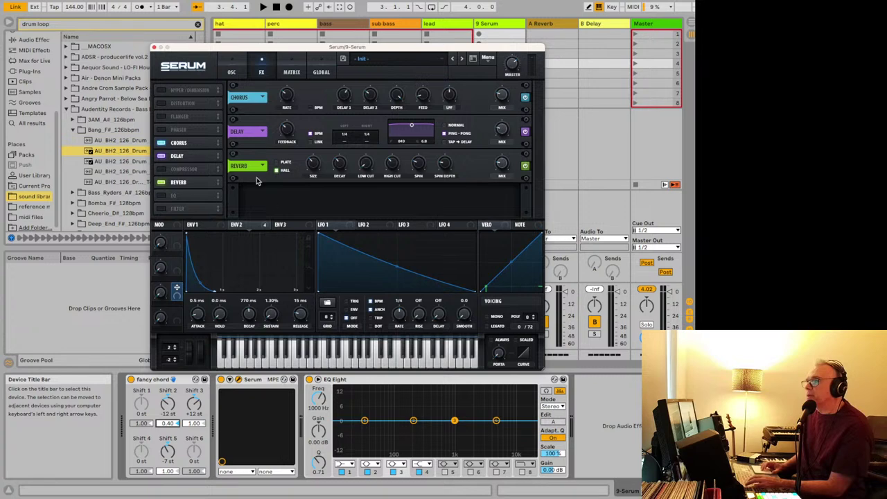
- Show Serum's oscillator page and check the patch against ChatGPT's modulation, effects and EQ instructions
{"action": "left_click", "coordinate": [231, 72]}
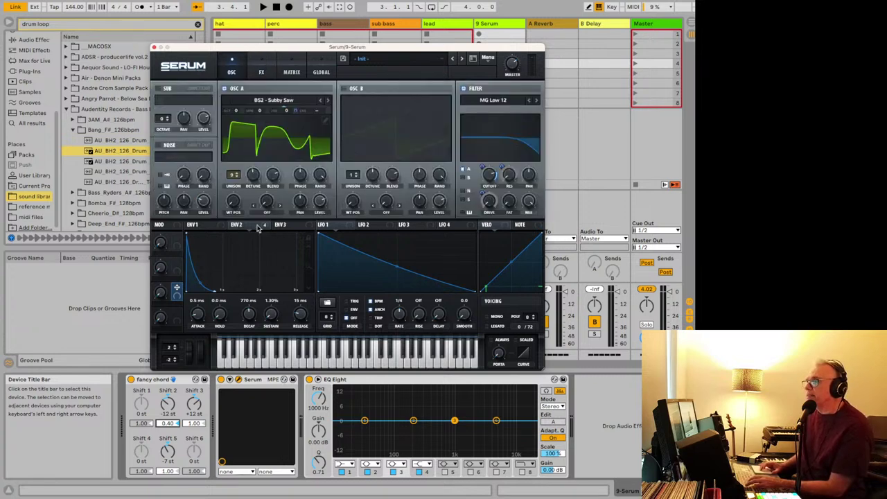
{"action": "key", "text": "super+Tab"}
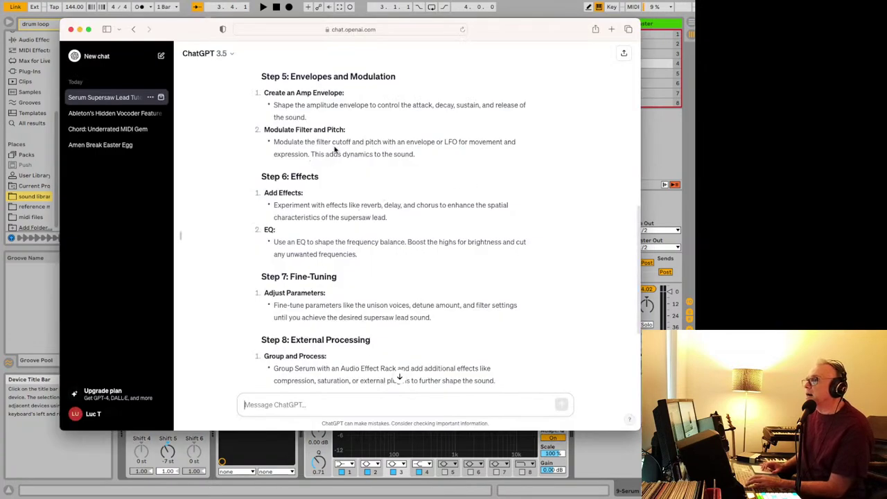
{"action": "key", "text": "super+Tab"}
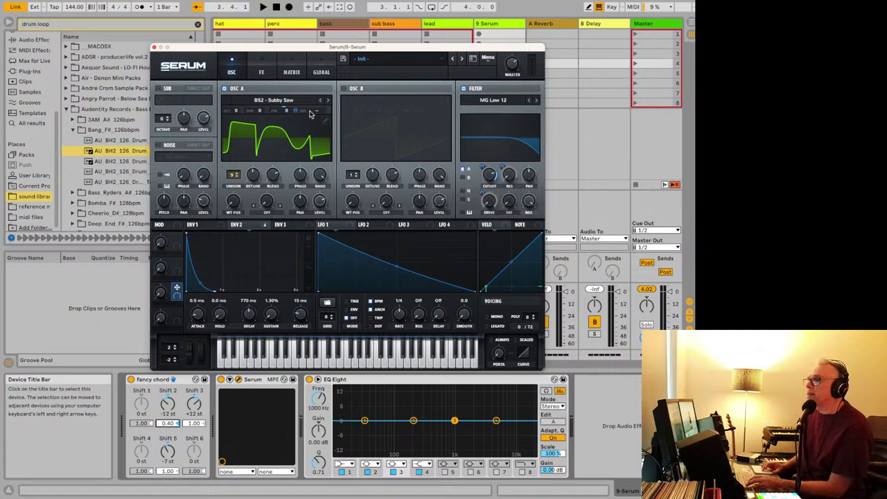
{"action": "right_click", "coordinate": [247, 228]}
{"action": "key", "text": "super+Tab"}
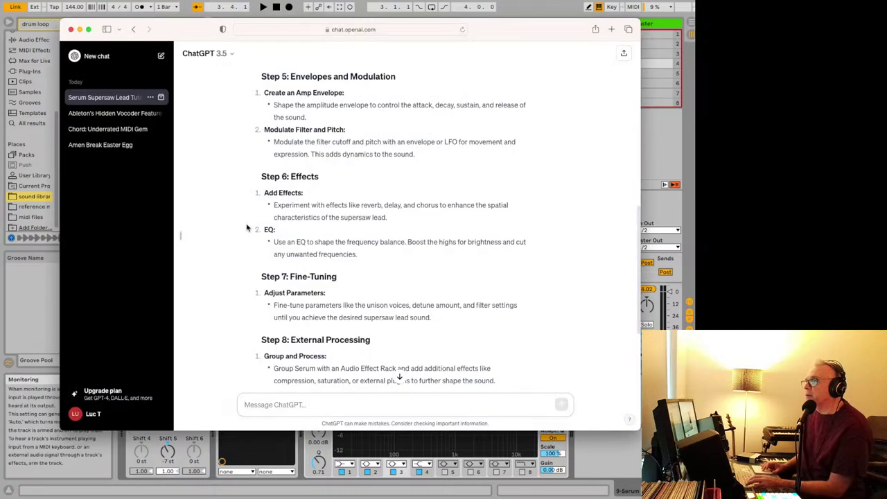
{"action": "scroll", "coordinate": [245, 235], "scroll_direction": "down", "scroll_amount": 1}
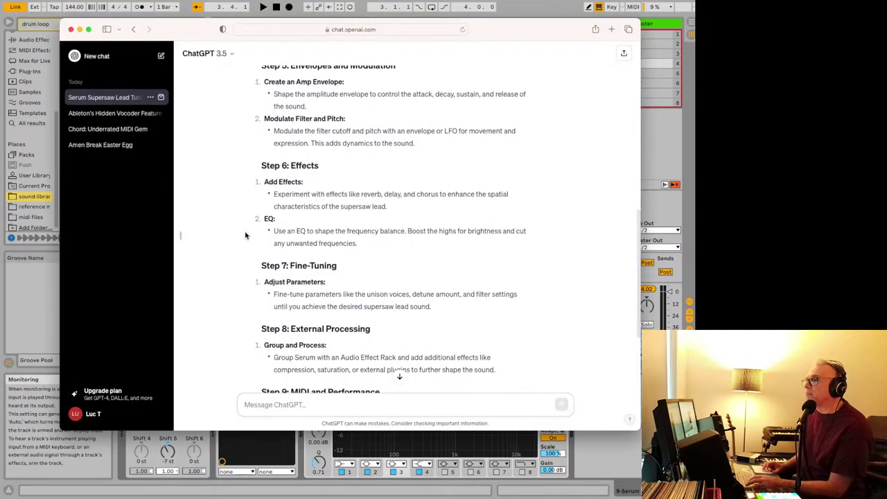
{"action": "scroll", "coordinate": [298, 158], "scroll_direction": "down", "scroll_amount": 2}
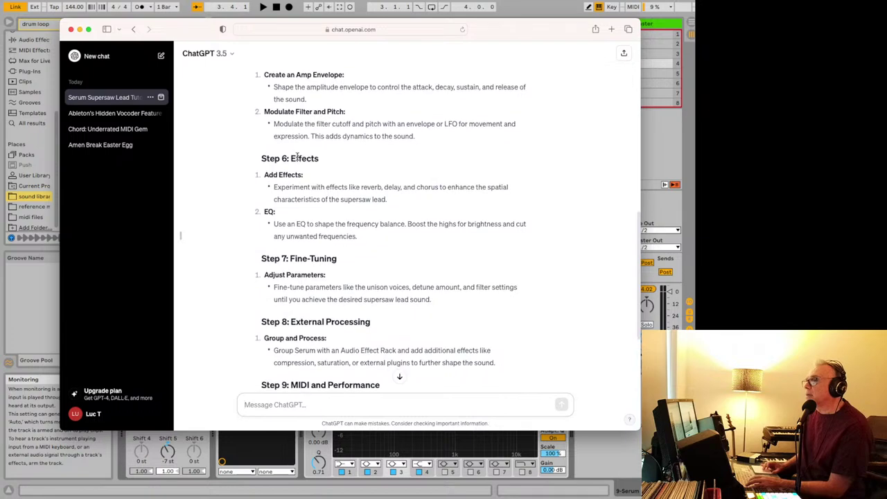
{"action": "scroll", "coordinate": [298, 157], "scroll_direction": "up", "scroll_amount": 2}
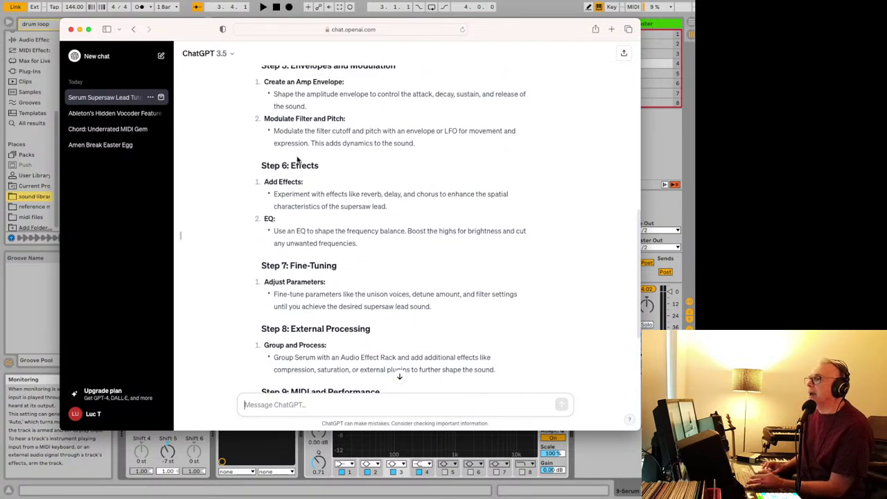
{"action": "scroll", "coordinate": [297, 160], "scroll_direction": "down", "scroll_amount": 3}
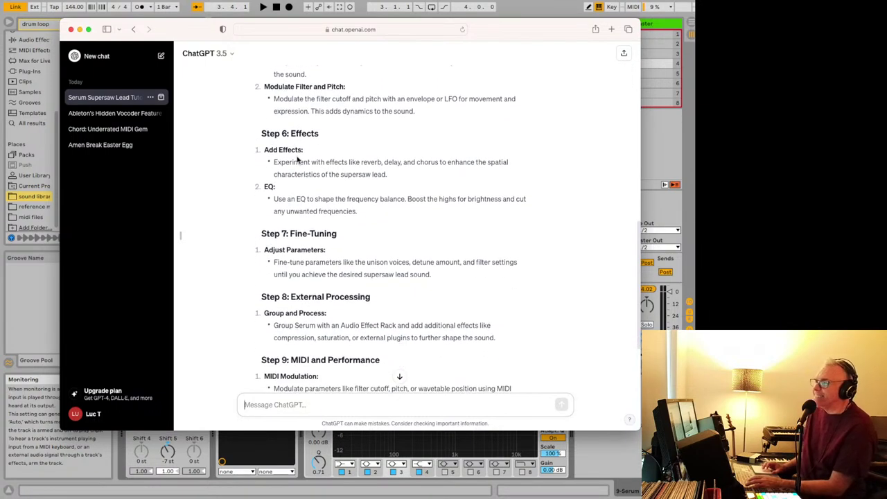
{"action": "scroll", "coordinate": [298, 159], "scroll_direction": "down", "scroll_amount": 2}
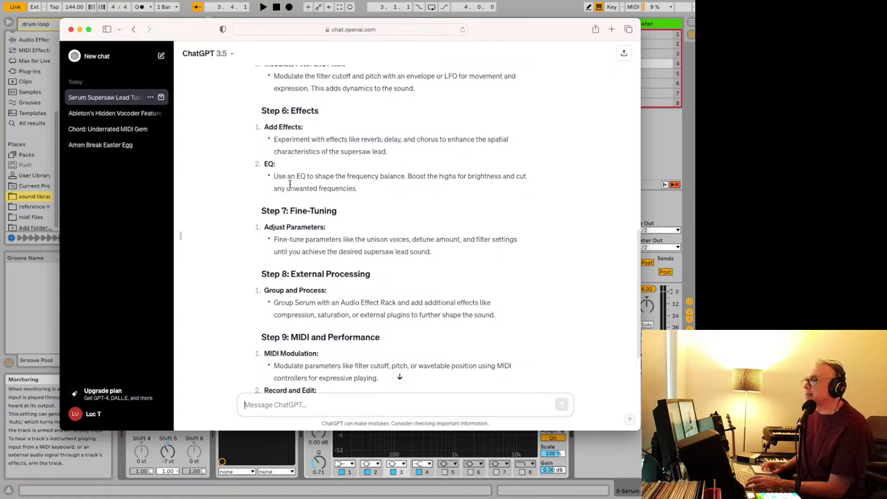
- Add a second EQ Eight after the first, try a low cut at 126 Hz on band 1, and switch that band off
{"action": "left_click", "coordinate": [575, 454]}
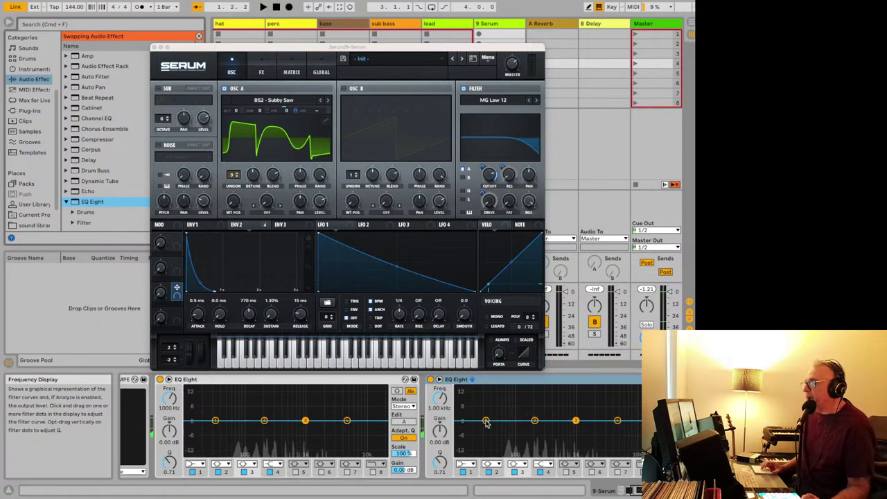
{"action": "left_click", "coordinate": [470, 463]}
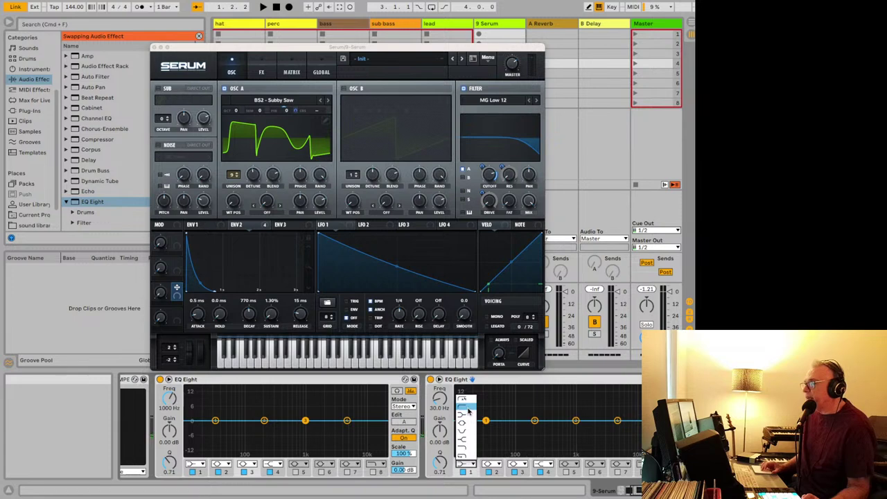
{"action": "left_click_drag", "start_coordinate": [485, 429], "coordinate": [525, 430]}
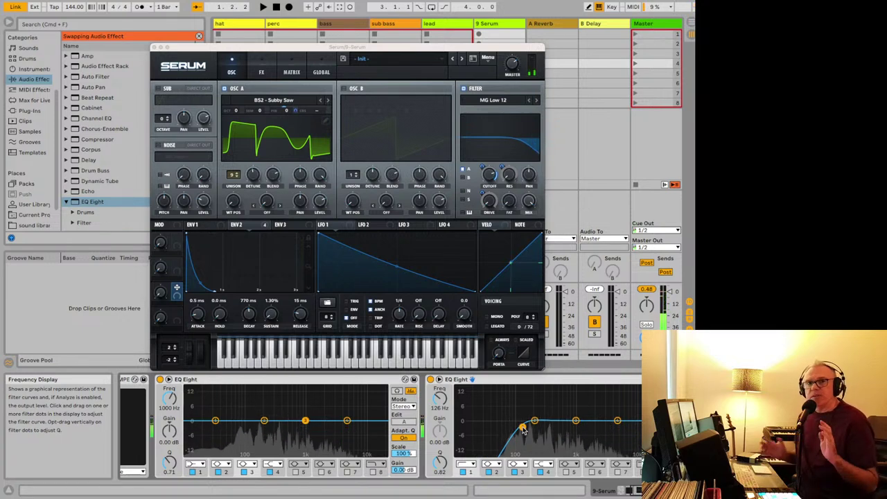
{"action": "left_click", "coordinate": [465, 472]}
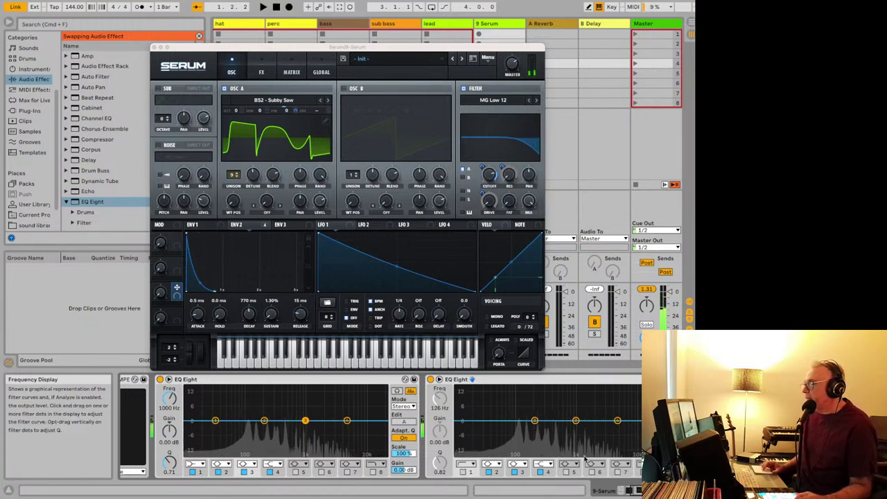
- On the second EQ Eight, boost the highs with band 4 from 1.50 kHz and make band 3 a narrow -2.11 dB cut at 3.44 kHz
{"action": "left_click_drag", "start_coordinate": [576, 420], "coordinate": [581, 419]}
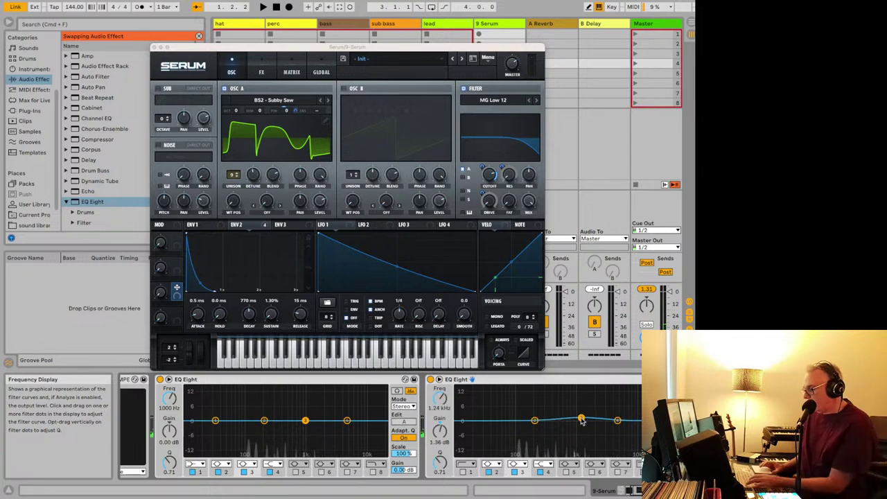
{"action": "key", "text": "super+Tab"}
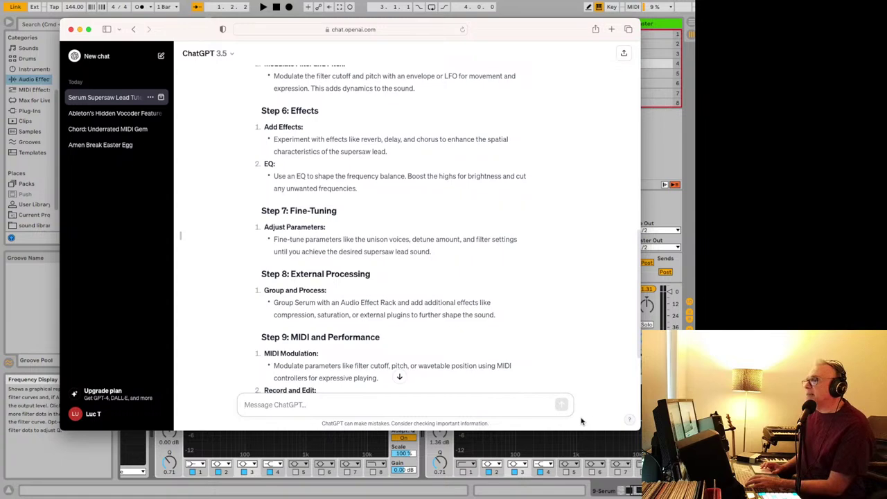
{"action": "key", "text": "super+Tab"}
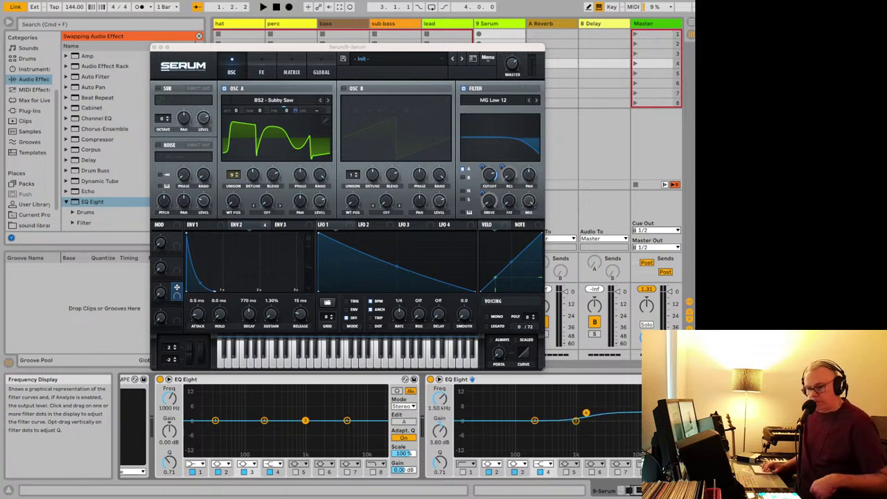
{"action": "left_click_drag", "start_coordinate": [586, 413], "coordinate": [566, 403]}
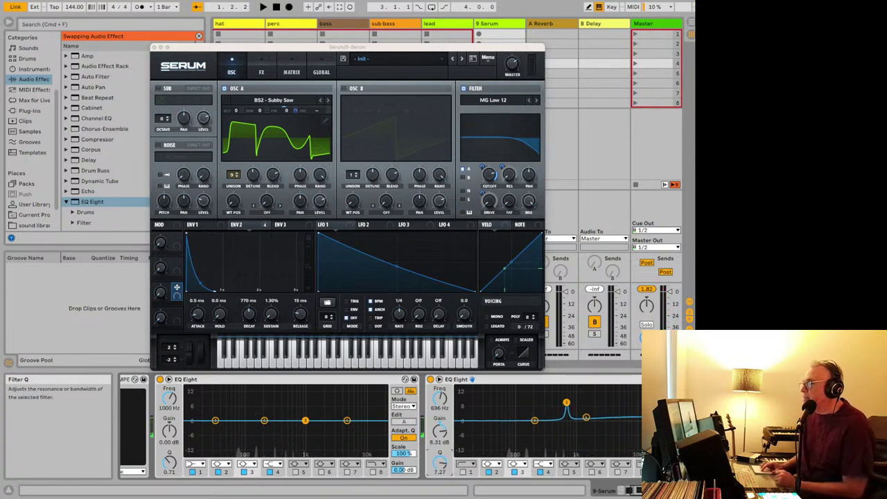
{"action": "left_click_drag", "start_coordinate": [567, 403], "coordinate": [607, 426]}
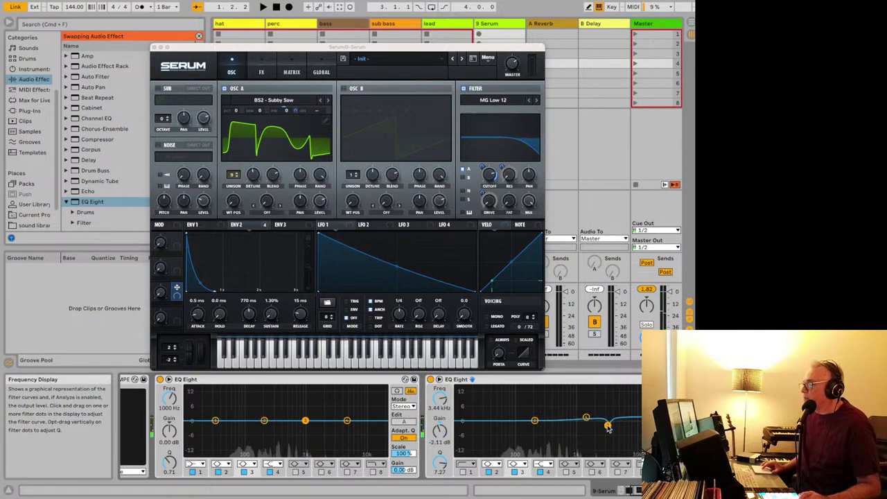
- Switch to ChatGPT and read the fine-tuning, external processing, and MIDI and performance instructions
{"action": "key", "text": "super+Tab"}
{"action": "key", "text": "super+Tab"}
{"action": "key", "text": "super+Tab"}
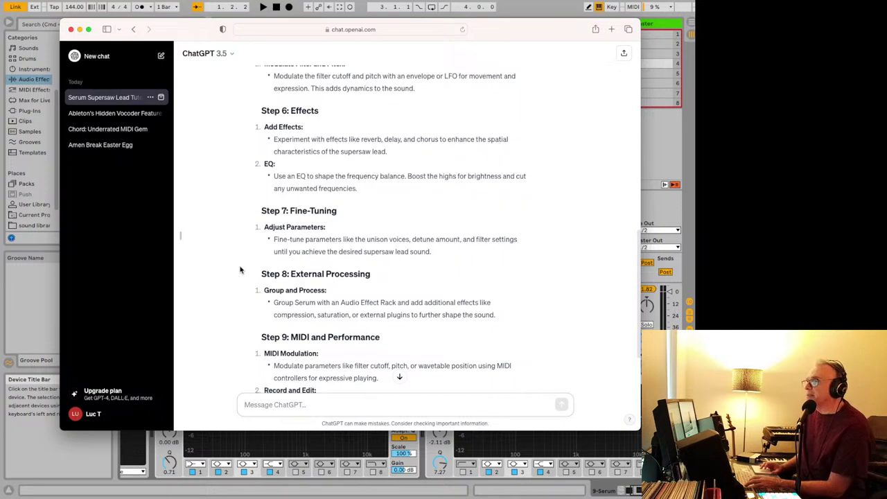
{"action": "key", "text": "super+Tab"}
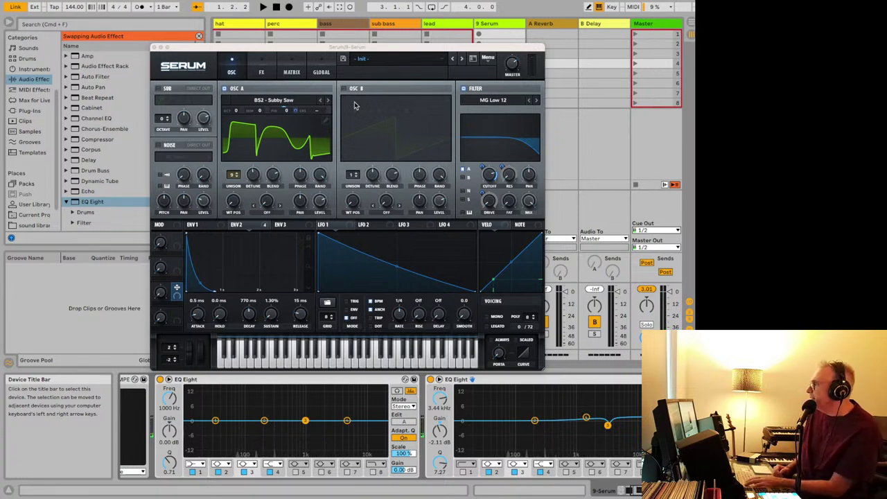
{"action": "key", "text": "super+Tab"}
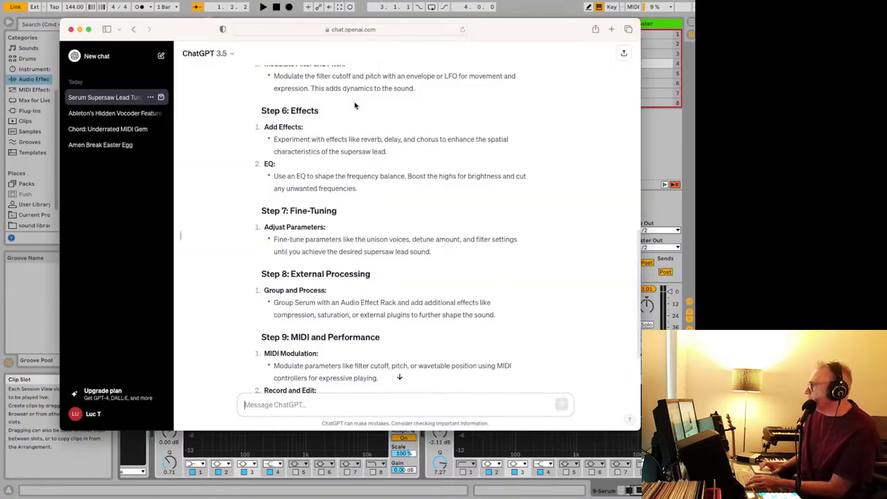
{"action": "scroll", "coordinate": [264, 199], "scroll_direction": "down", "scroll_amount": 2}
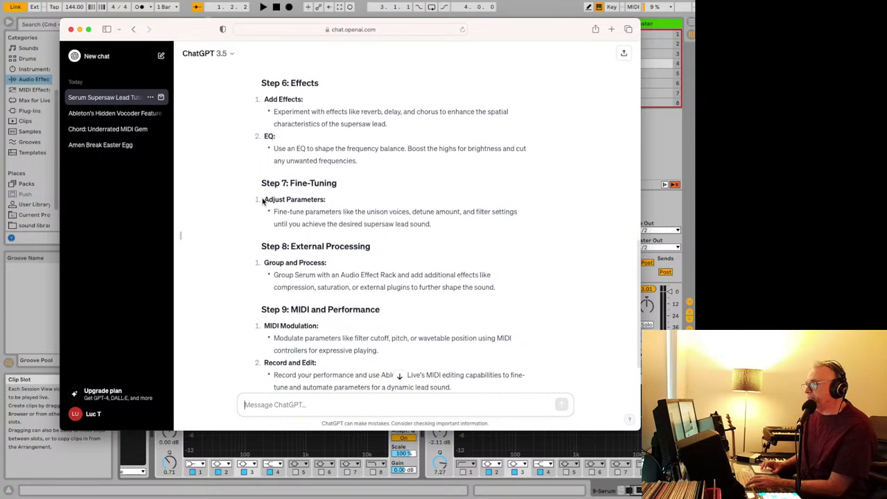
- Compare the Serum patch with ChatGPT's fine-tuning and external processing instructions
{"action": "key", "text": "super+Tab"}
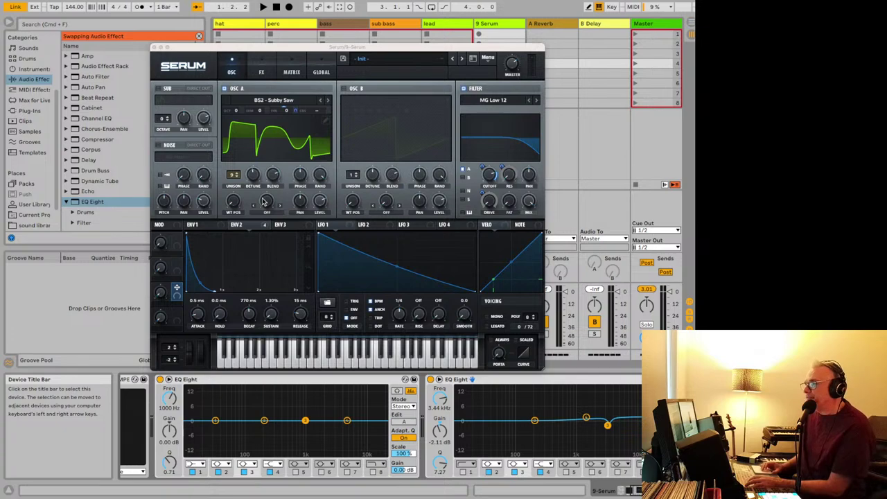
{"action": "key", "text": "super+Tab"}
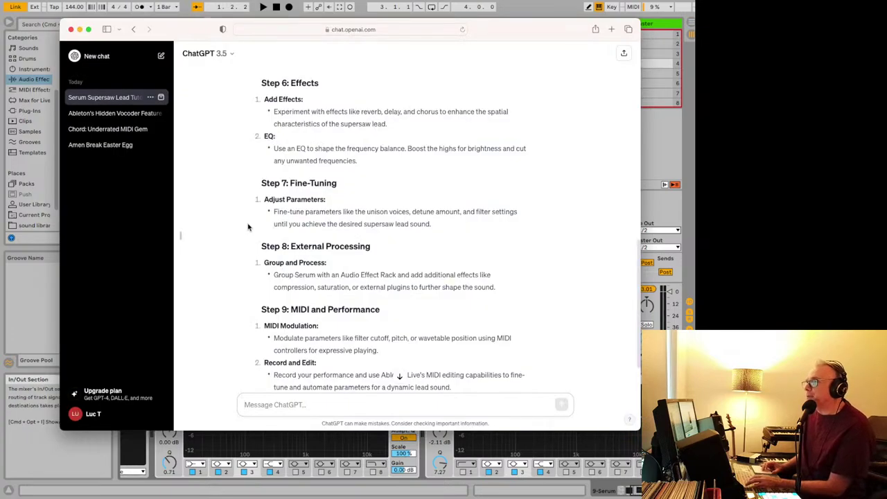
{"action": "scroll", "coordinate": [248, 226], "scroll_direction": "down", "scroll_amount": 1}
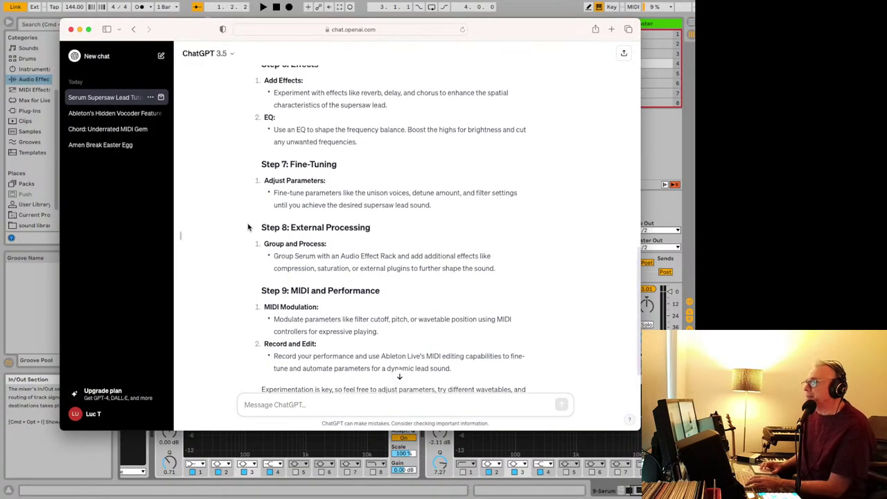
{"action": "key", "text": "super+Tab"}
{"action": "key", "text": "super+Tab"}
{"action": "key", "text": "super+Tab"}
{"action": "key", "text": "super+Tab"}
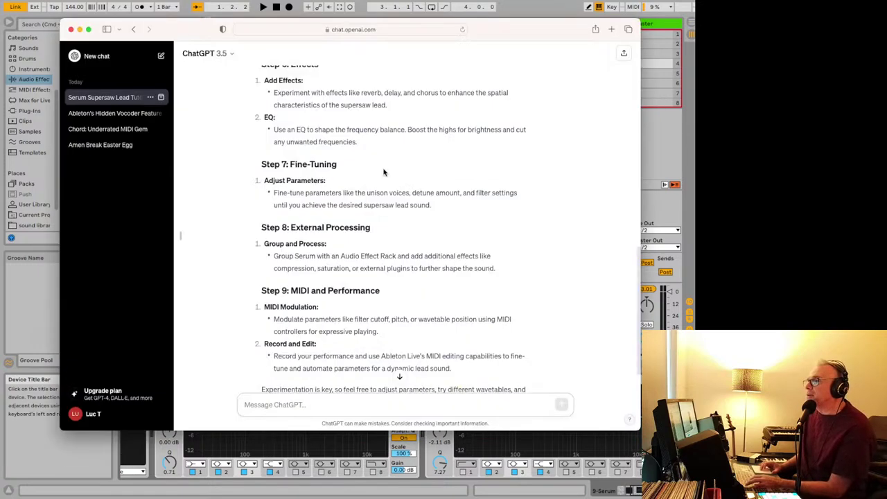
- Switch to Ableton Live, set Serum's oscillator A to 12 unison voices, and lower the master track volume slightly
{"action": "key", "text": "super+Tab"}
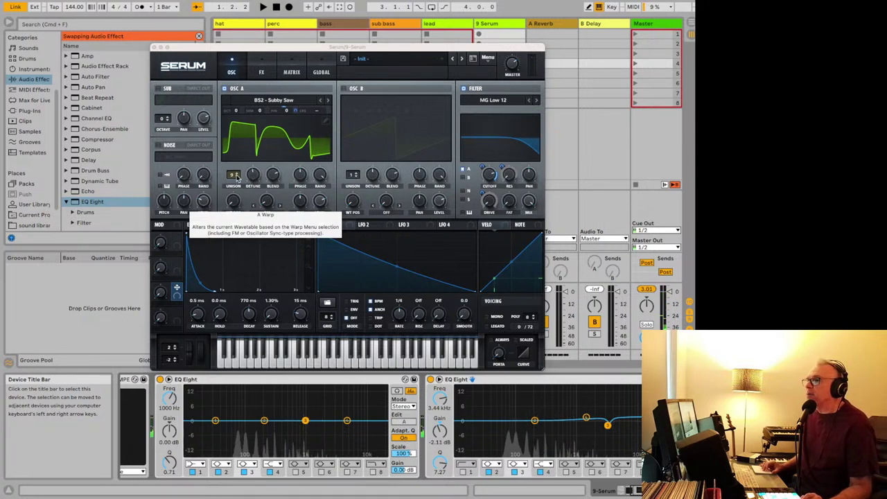
{"action": "scroll", "coordinate": [237, 177], "scroll_direction": "up", "scroll_amount": 2}
{"action": "scroll", "coordinate": [238, 177], "scroll_direction": "up", "scroll_amount": 1}
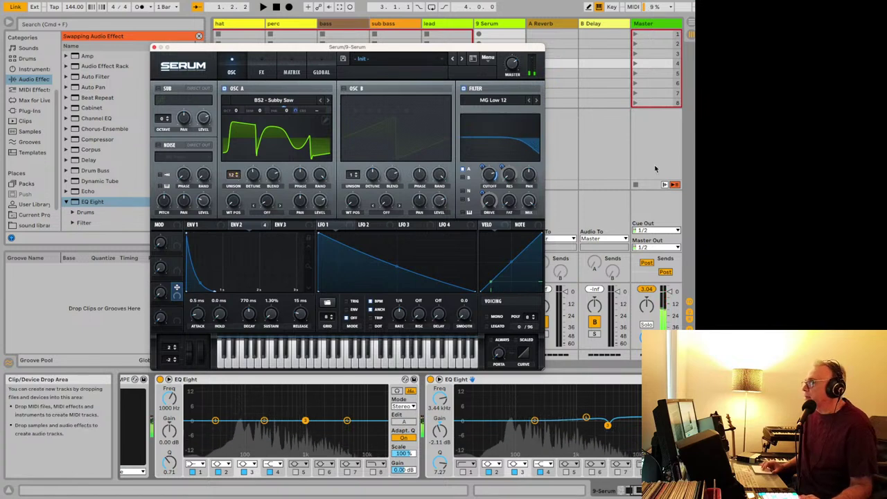
{"action": "left_click", "coordinate": [670, 295]}
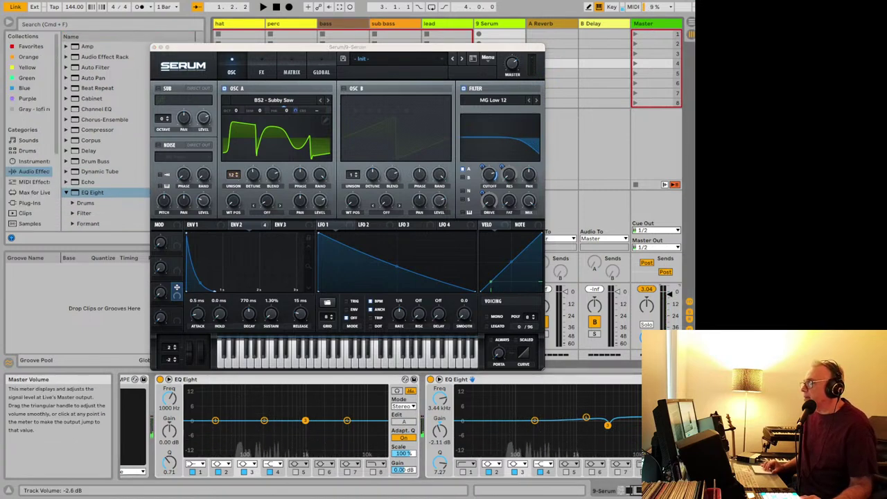
{"action": "left_click_drag", "start_coordinate": [670, 295], "coordinate": [670, 294]}
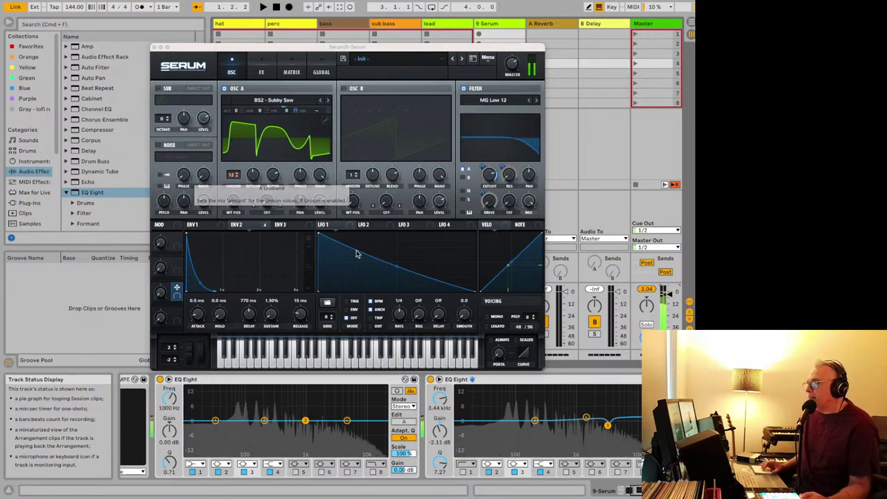
- On the second EQ Eight, switch band 1 on as a low cut at 27.2 Hz
{"action": "left_click", "coordinate": [465, 463]}
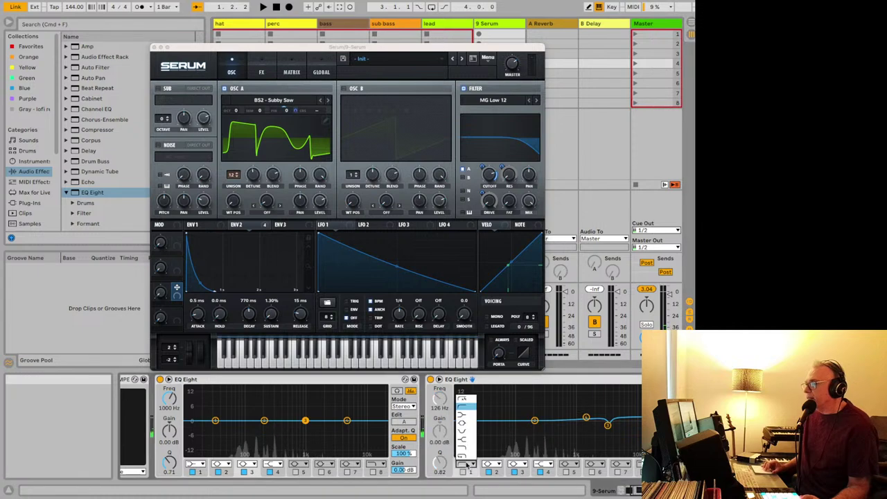
{"action": "left_click", "coordinate": [464, 411]}
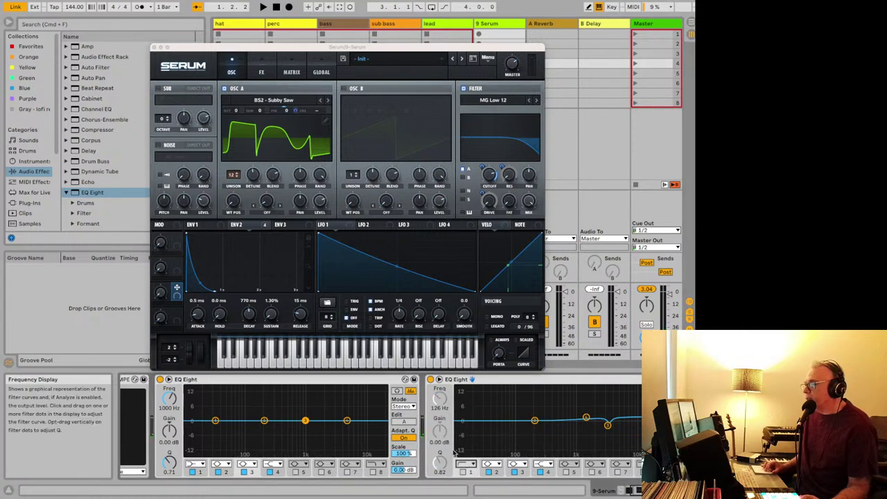
{"action": "left_click", "coordinate": [463, 471]}
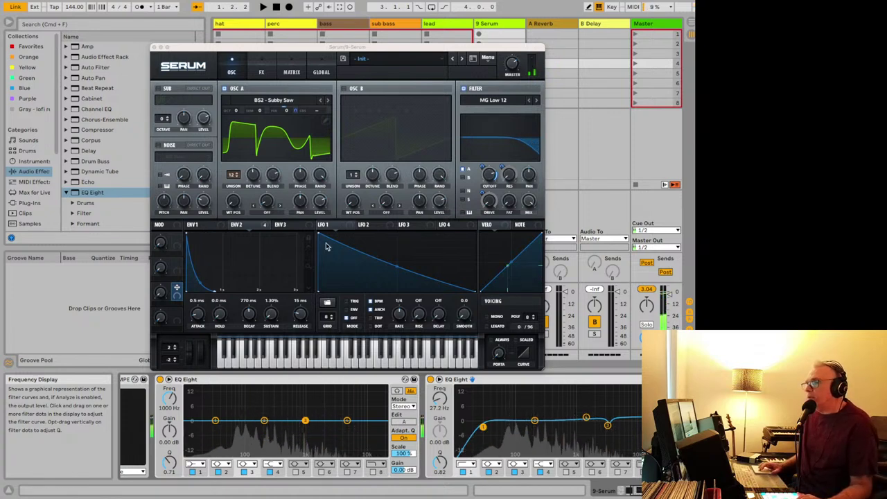
- Shape Serum's ENV 1 with a 727 ms hold, 1.20 s decay, -29.2 dB sustain and 379 ms release
{"action": "left_click", "coordinate": [200, 226]}
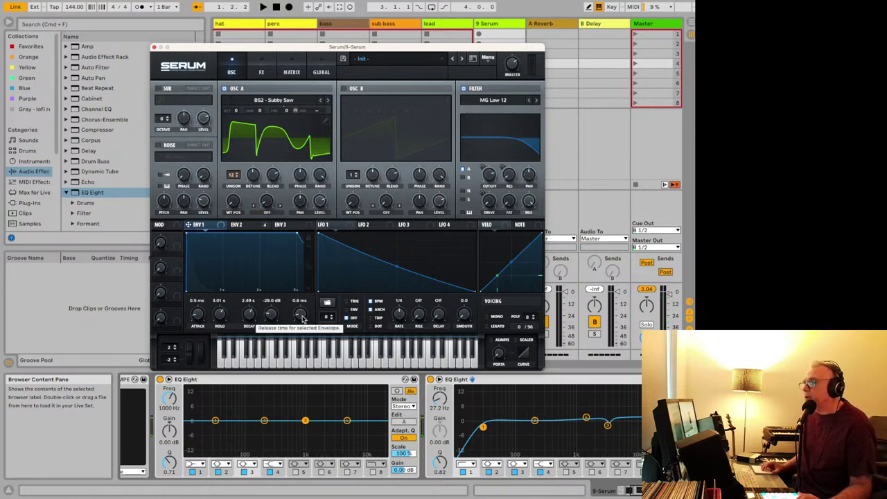
{"action": "left_click_drag", "start_coordinate": [303, 315], "coordinate": [301, 297]}
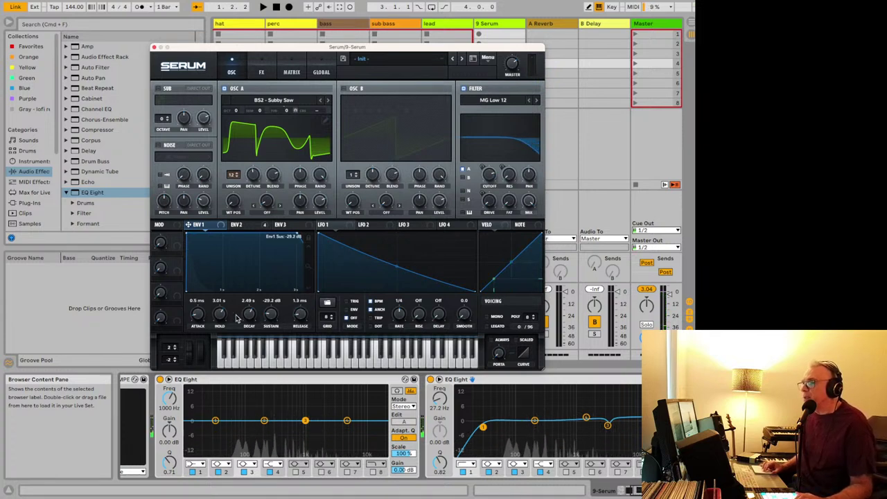
{"action": "left_click_drag", "start_coordinate": [221, 315], "coordinate": [221, 330]}
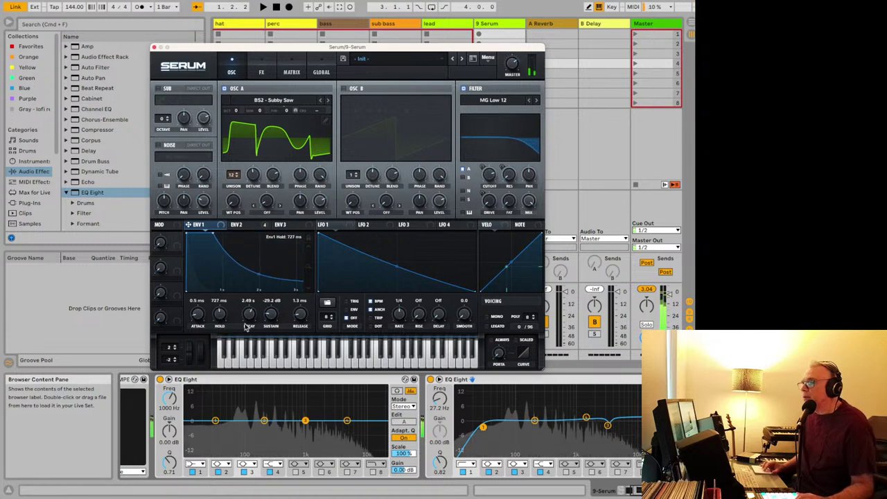
{"action": "left_click_drag", "start_coordinate": [248, 314], "coordinate": [245, 320]}
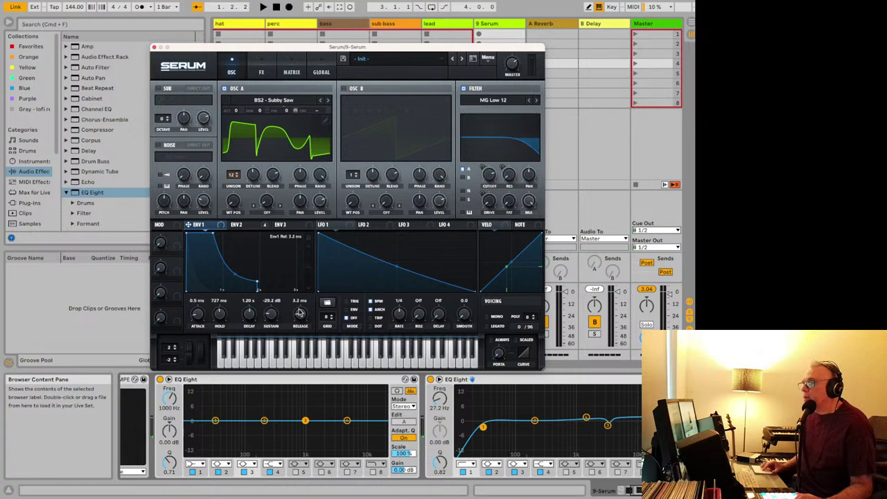
{"action": "left_click_drag", "start_coordinate": [300, 297], "coordinate": [298, 287]}
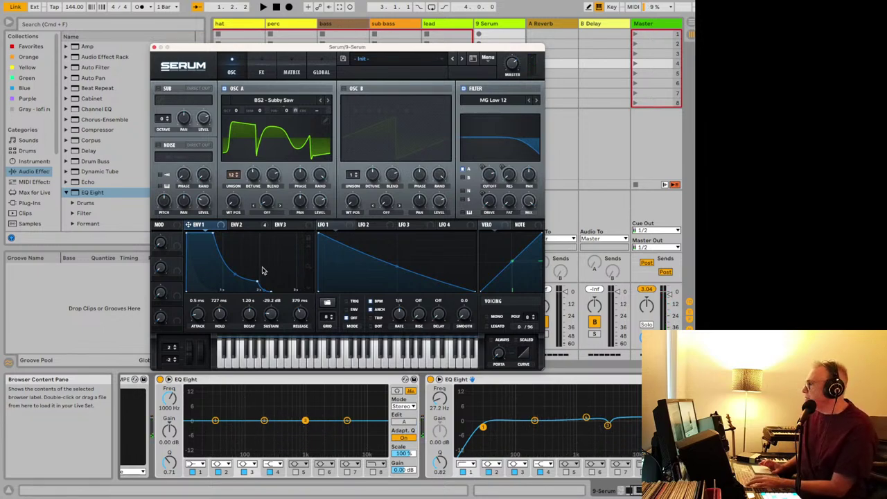
- Check ChatGPT's external processing advice and copy the effects from Shifter Tremolo through Valhalla on the first kick track
{"action": "key", "text": "super+Tab"}
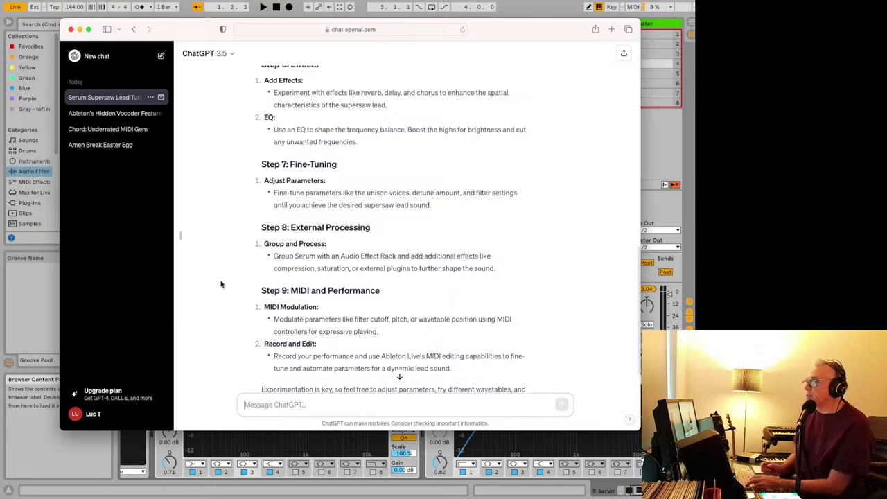
{"action": "key", "text": "super+Tab"}
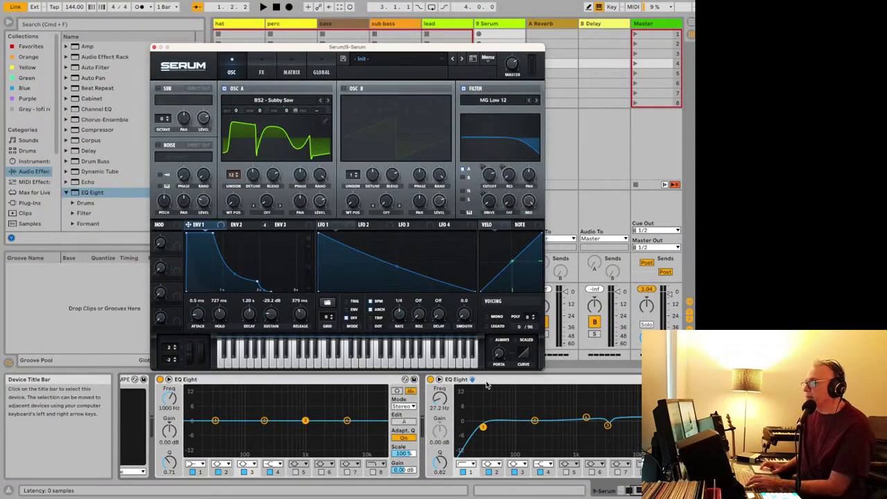
{"action": "left_click", "coordinate": [236, 22]}
{"action": "scroll", "coordinate": [235, 23], "scroll_direction": "left", "scroll_amount": 4}
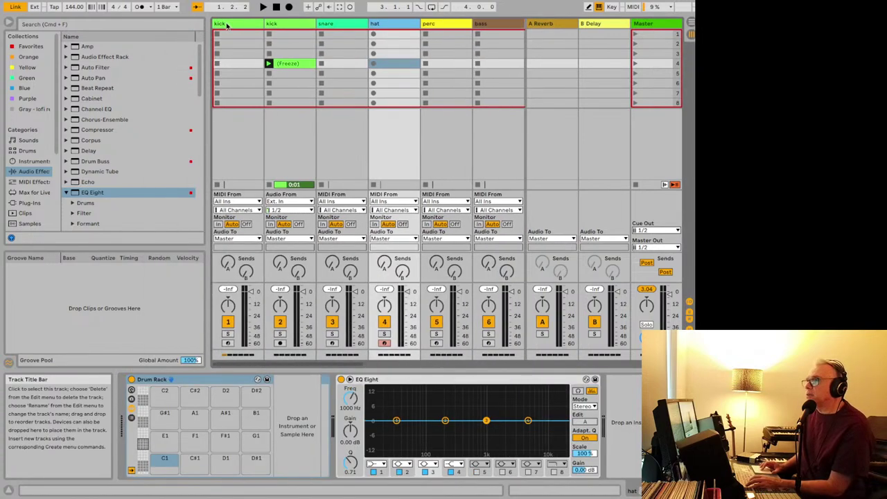
{"action": "left_click", "coordinate": [226, 25]}
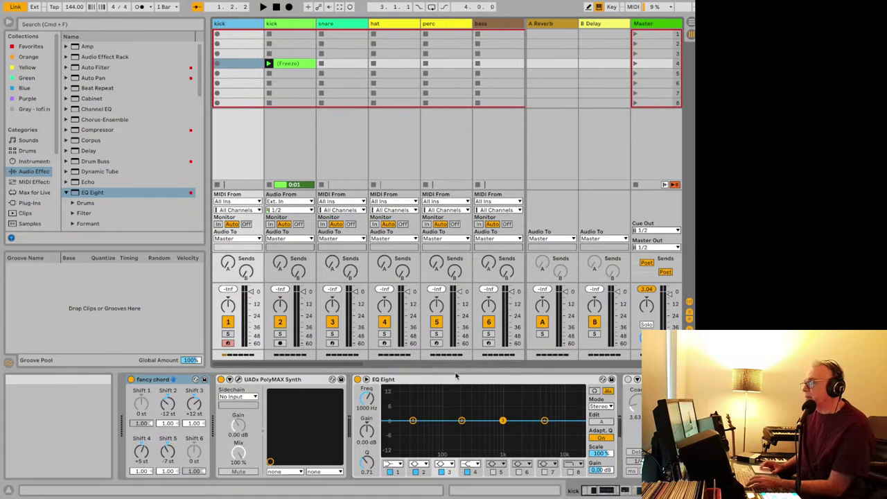
{"action": "scroll", "coordinate": [456, 376], "scroll_direction": "right", "scroll_amount": 5}
{"action": "left_click", "coordinate": [530, 378]}
{"action": "scroll", "coordinate": [530, 379], "scroll_direction": "right", "scroll_amount": 10}
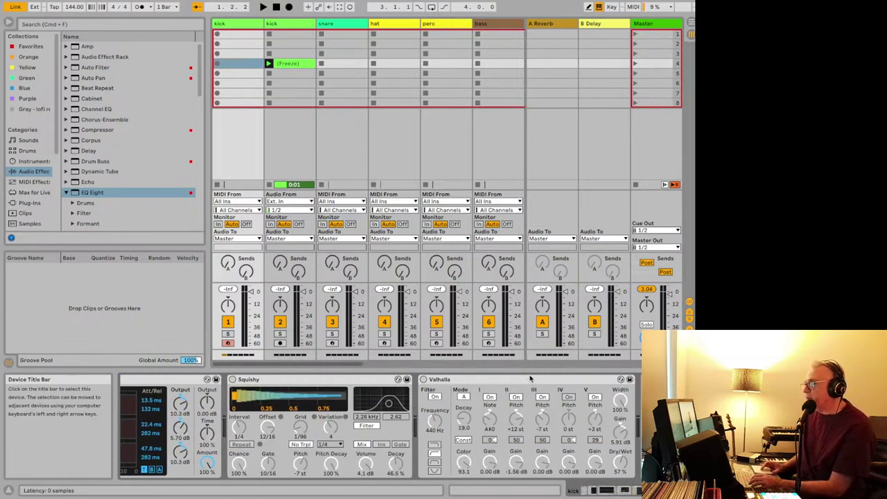
{"action": "left_click", "coordinate": [530, 378], "text": "shift"}
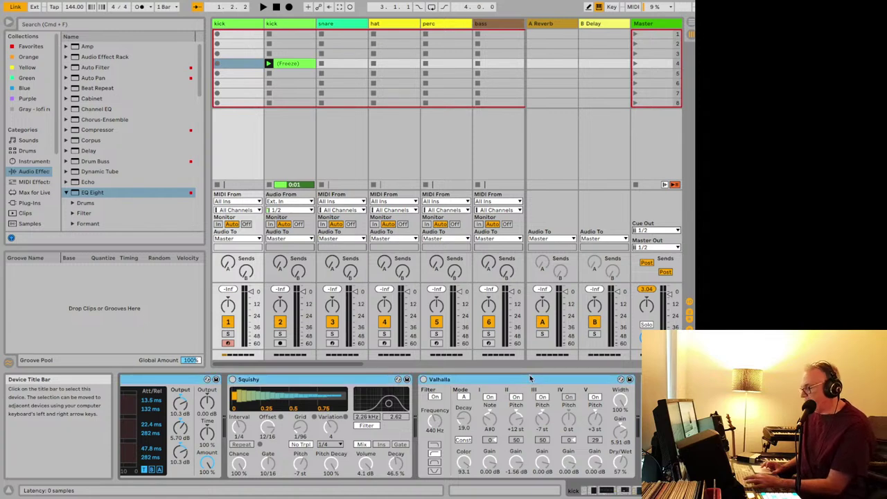
{"action": "scroll", "coordinate": [408, 25], "scroll_direction": "right", "scroll_amount": 8}
{"action": "scroll", "coordinate": [407, 26], "scroll_direction": "right", "scroll_amount": 3}
- Paste the copied effects after the second EQ Eight on the 9 Serum track
{"action": "left_click", "coordinate": [407, 25]}
{"action": "scroll", "coordinate": [407, 26], "scroll_direction": "left", "scroll_amount": 2}
{"action": "left_click", "coordinate": [272, 24]}
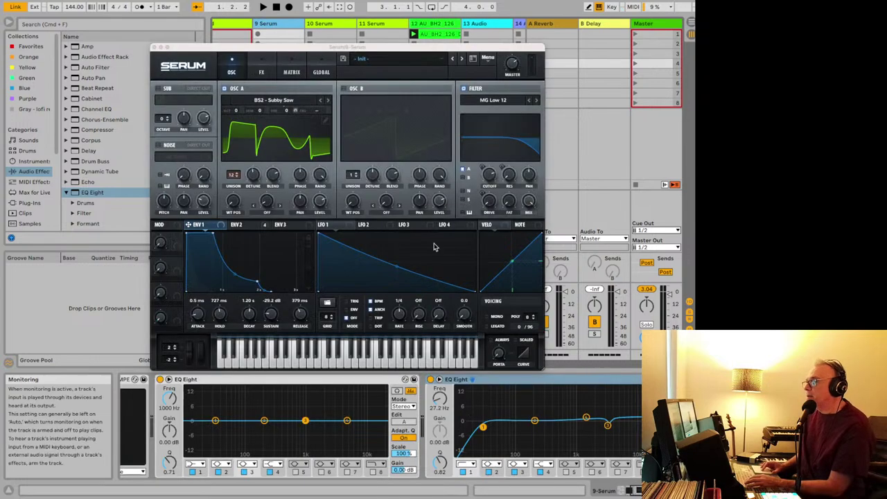
{"action": "scroll", "coordinate": [574, 397], "scroll_direction": "right", "scroll_amount": 3}
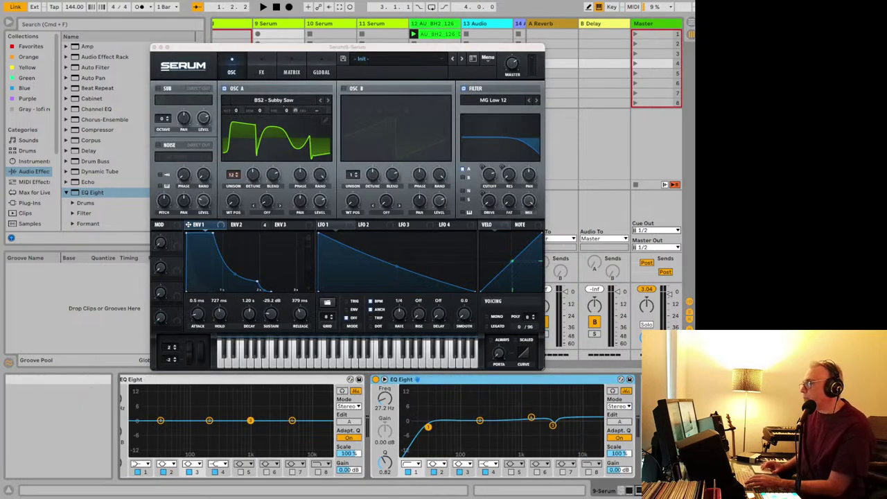
{"action": "key", "text": "super+v"}
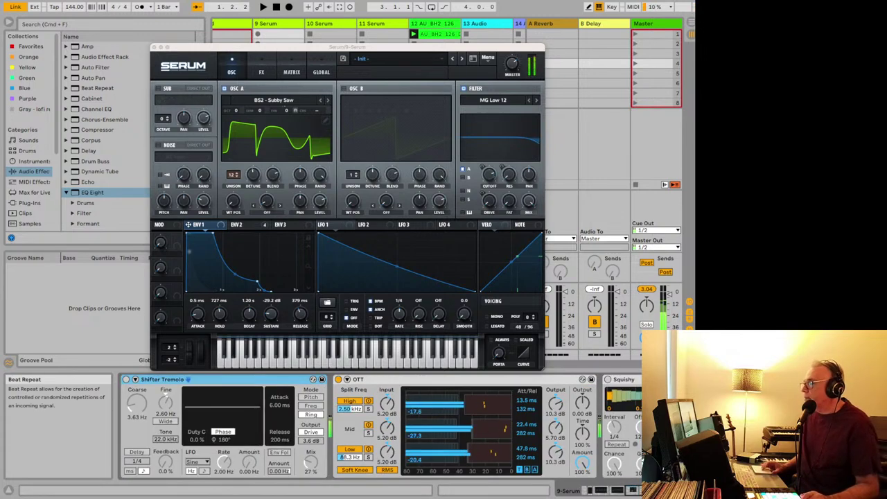
- Audition OTT on and off, leave it switched off, and set ENV 1's release to 692 ms
{"action": "left_click", "coordinate": [338, 380]}
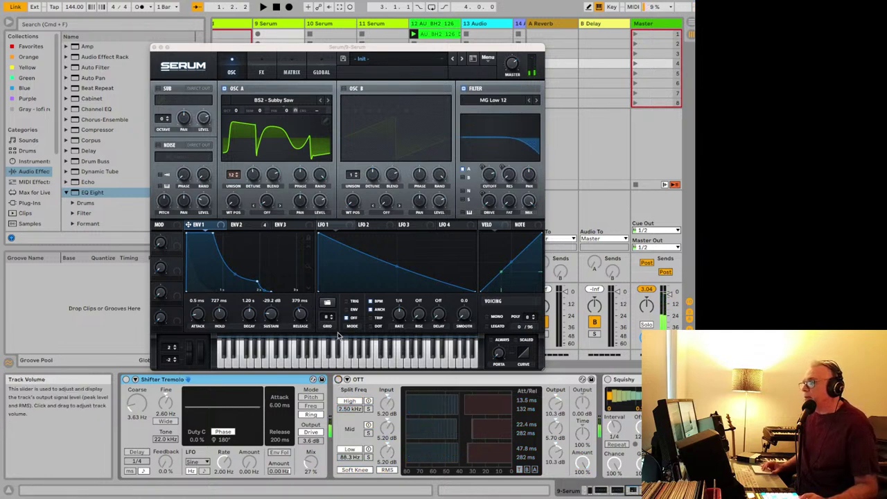
{"action": "left_click_drag", "start_coordinate": [309, 317], "coordinate": [301, 317]}
{"action": "left_click", "coordinate": [338, 379]}
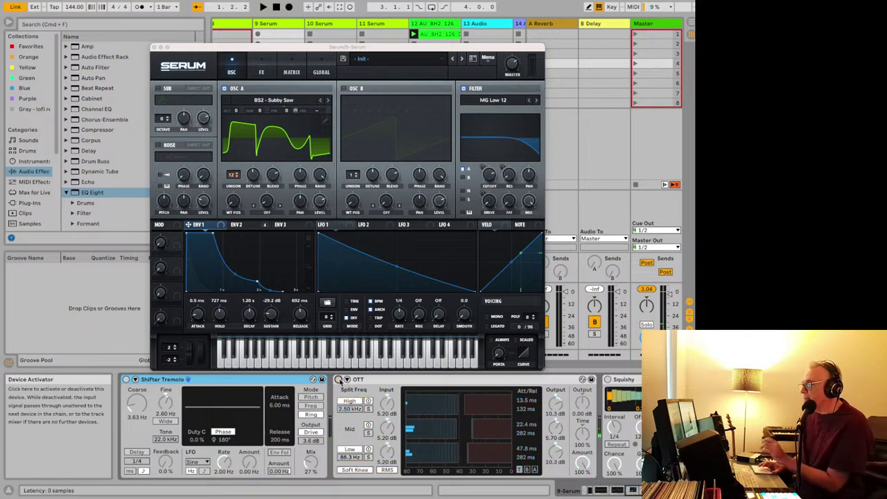
{"action": "left_click", "coordinate": [338, 380]}
- Audition Squishy, Valhalla and Shifter Tremolo one at a time by switching each effect on and off
{"action": "scroll", "coordinate": [339, 381], "scroll_direction": "right", "scroll_amount": 5}
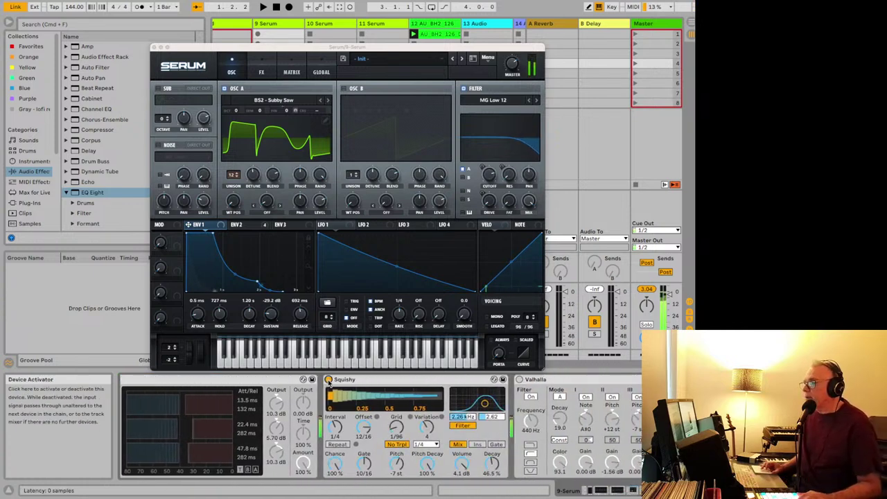
{"action": "scroll", "coordinate": [388, 381], "scroll_direction": "right", "scroll_amount": 2}
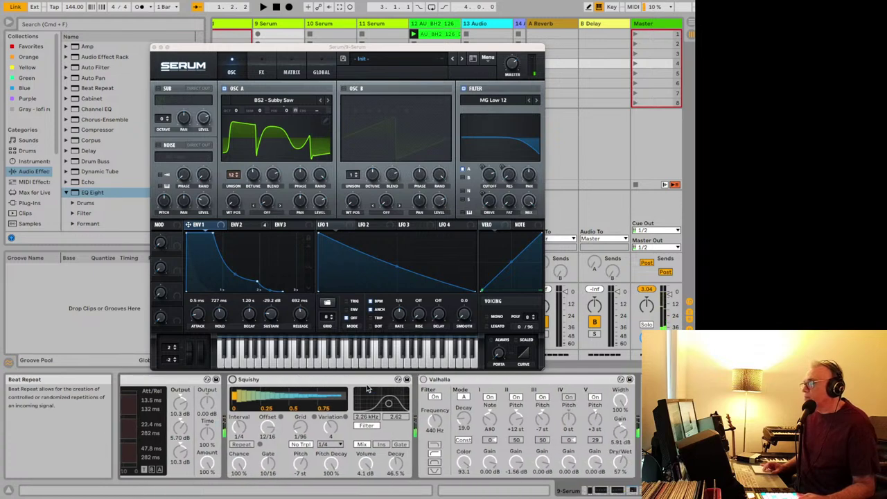
{"action": "scroll", "coordinate": [456, 377], "scroll_direction": "left", "scroll_amount": 2}
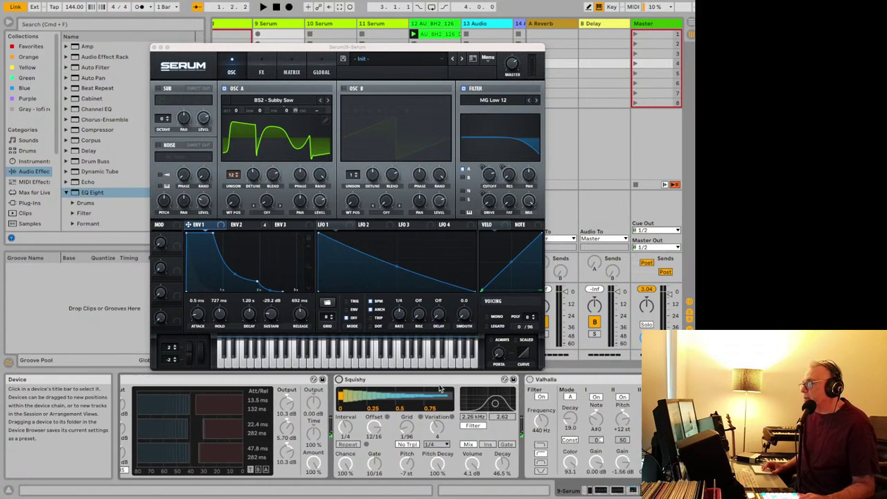
{"action": "left_click", "coordinate": [530, 379]}
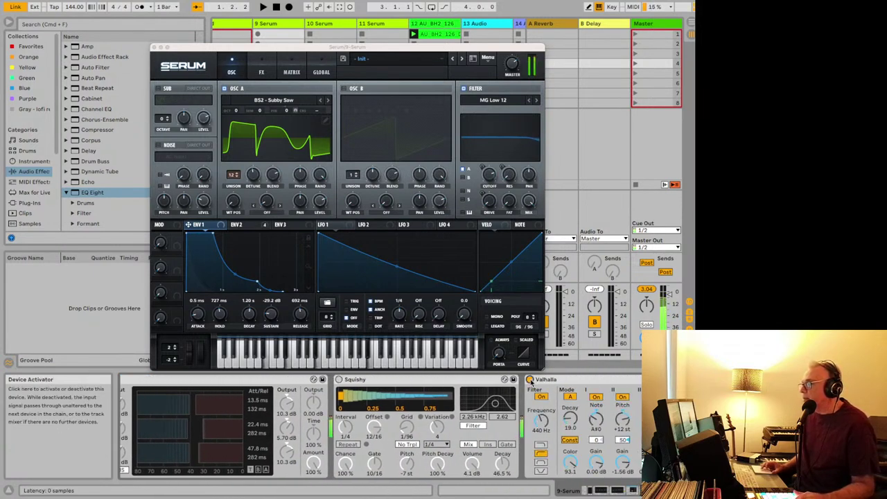
{"action": "scroll", "coordinate": [531, 388], "scroll_direction": "left", "scroll_amount": 5}
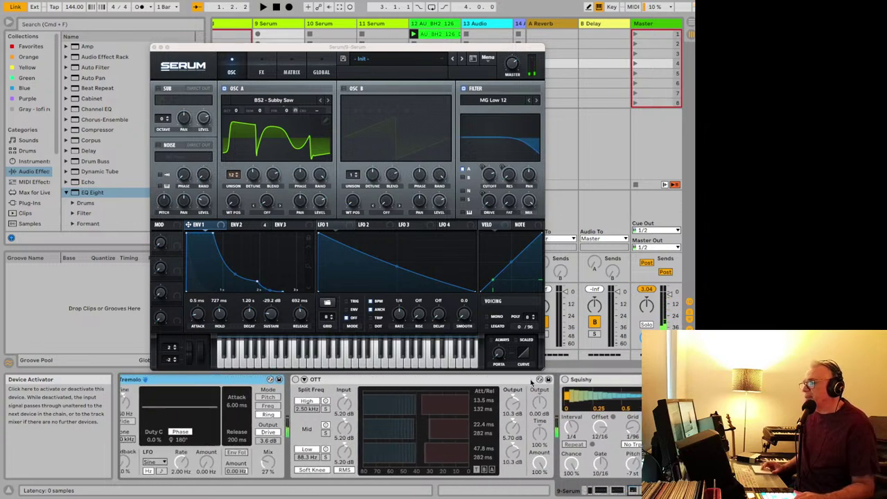
{"action": "scroll", "coordinate": [344, 411], "scroll_direction": "left", "scroll_amount": 2}
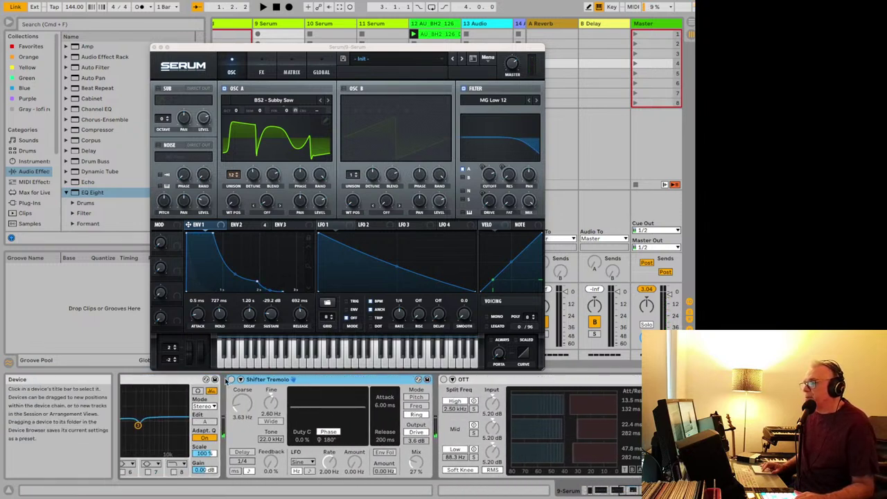
{"action": "left_click", "coordinate": [231, 379]}
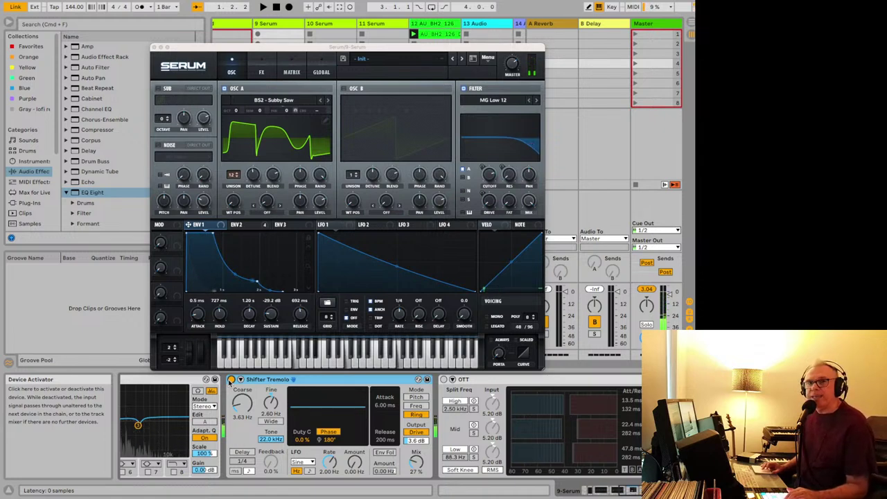
{"action": "left_click", "coordinate": [231, 379]}
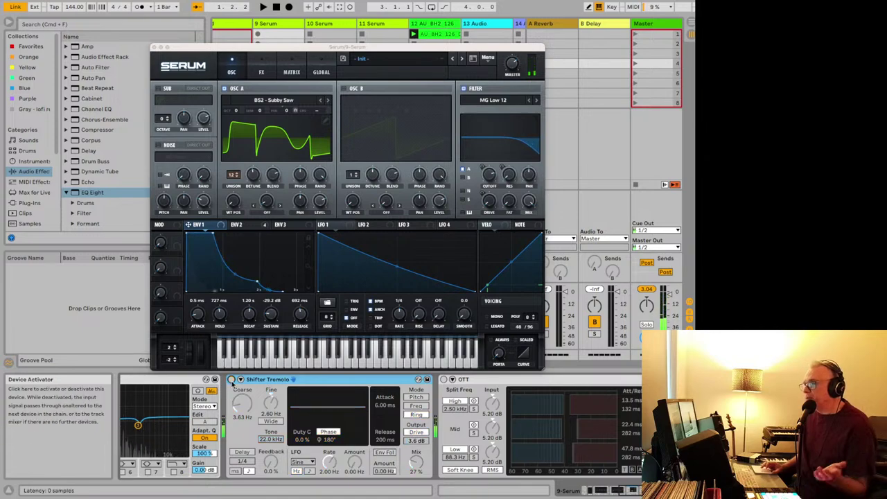
- Switch to ChatGPT, read the Step 9 advice on MIDI and performance through the end of the guide, and close its window
{"action": "scroll", "coordinate": [233, 384], "scroll_direction": "right", "scroll_amount": 1}
{"action": "key", "text": "super+Tab"}
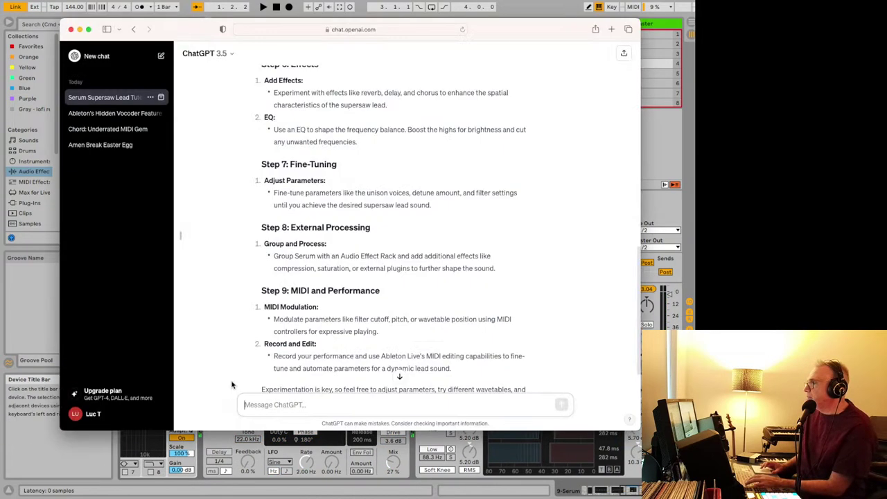
{"action": "scroll", "coordinate": [278, 343], "scroll_direction": "down", "scroll_amount": 2}
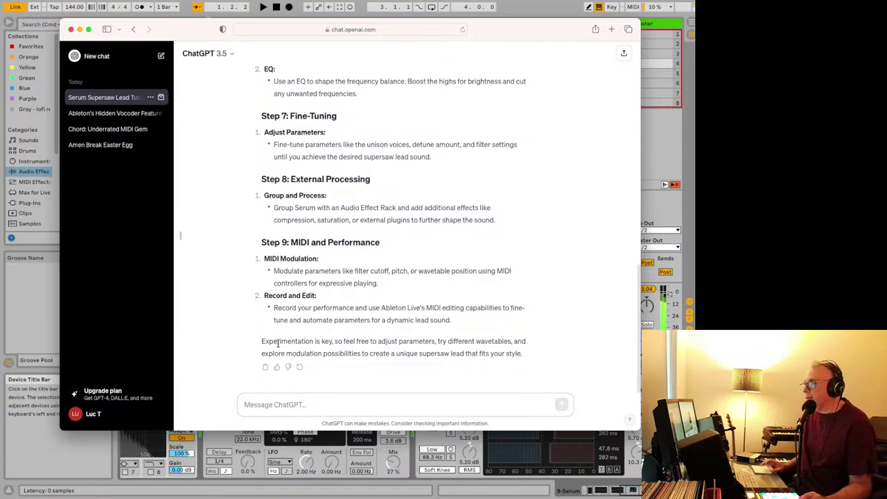
{"action": "left_click", "coordinate": [71, 29]}
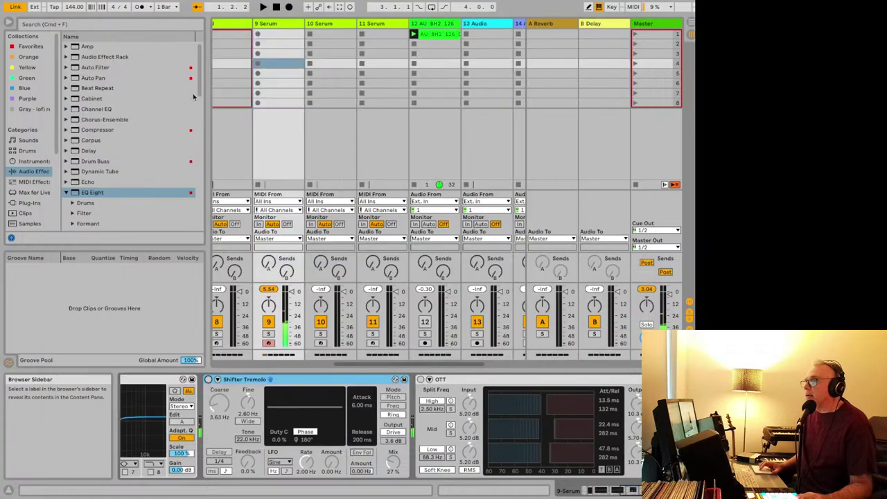
- Rename the 9 Serum track as supesaw and toggle the plug-in window's visibility
{"action": "left_click", "coordinate": [334, 379]}
{"action": "scroll", "coordinate": [334, 381], "scroll_direction": "left", "scroll_amount": 6}
{"action": "scroll", "coordinate": [334, 380], "scroll_direction": "left", "scroll_amount": 5}
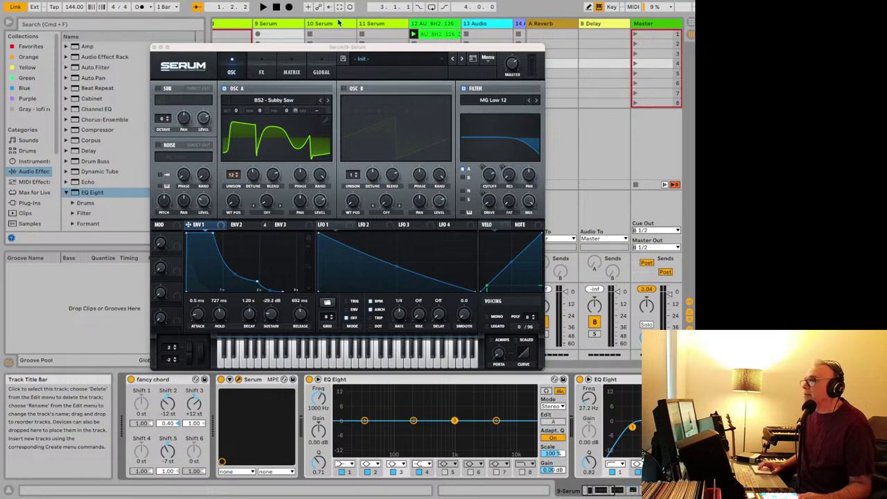
{"action": "right_click", "coordinate": [290, 24]}
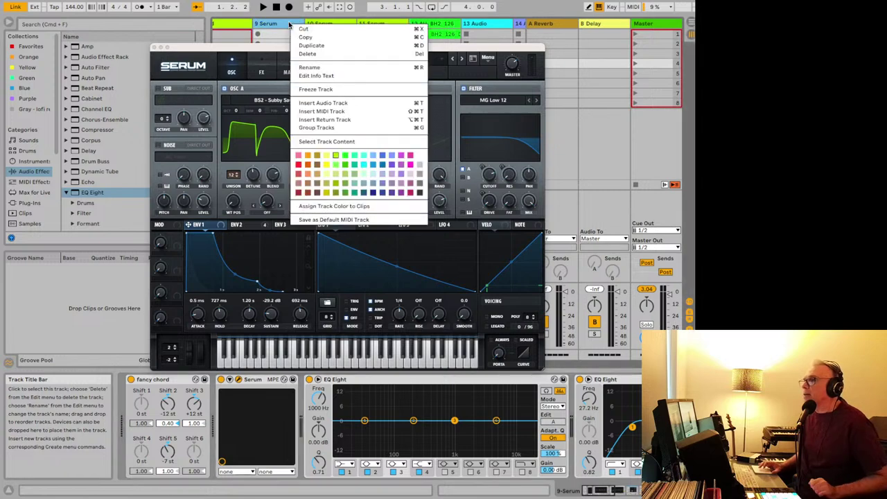
{"action": "left_click", "coordinate": [320, 69]}
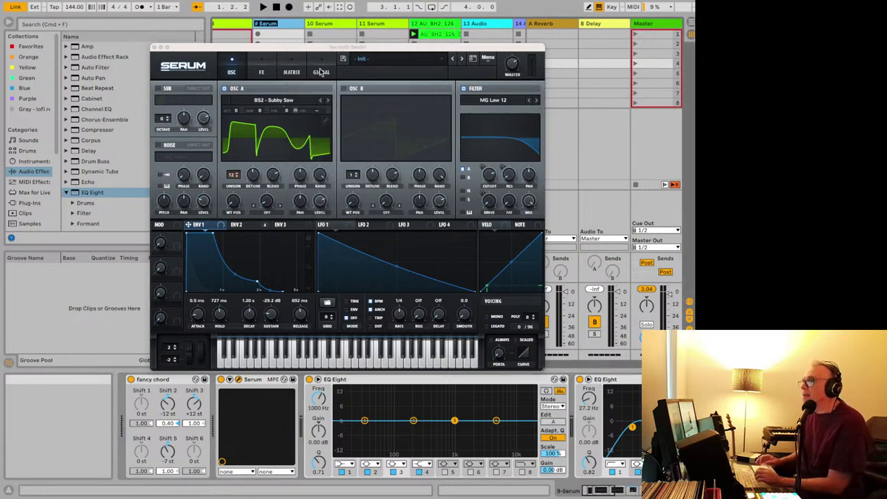
{"action": "type", "text": "superaw"}
{"action": "key", "text": "Return"}
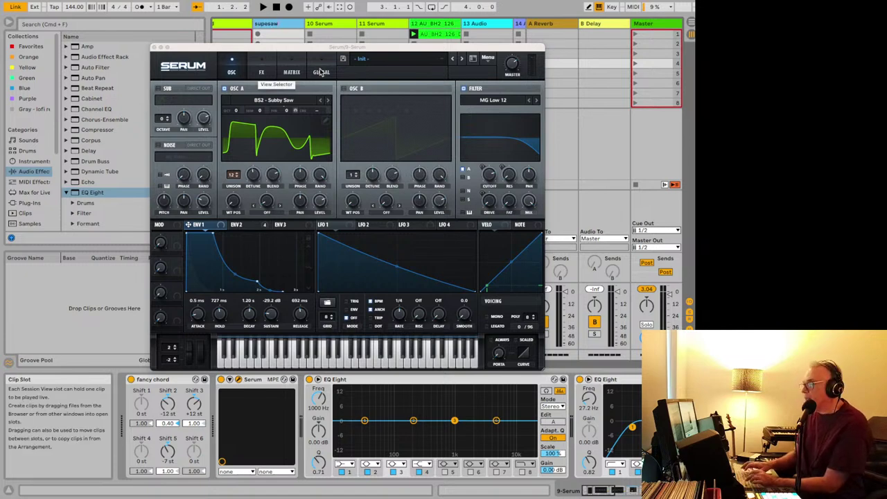
{"action": "key", "text": "super+alt+p"}
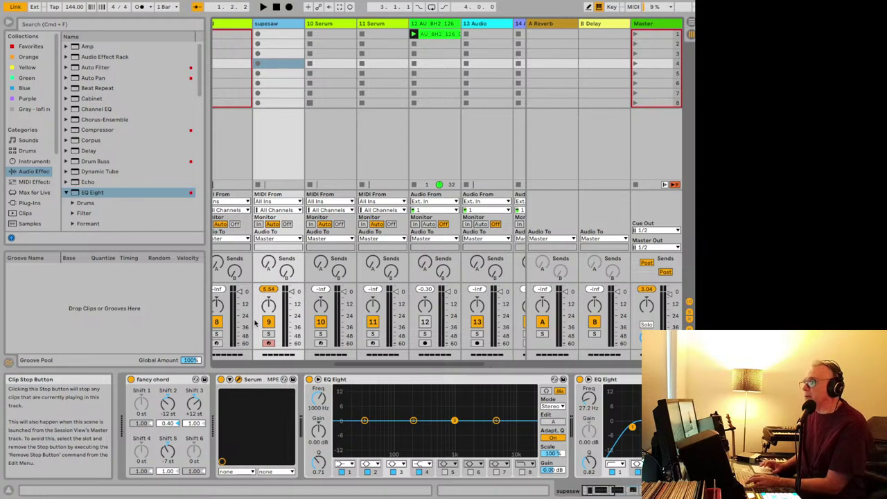
{"action": "key", "text": "super+alt+p"}
- Switch to Safari and open a new ChatGPT conversation at chat.openai.com
{"action": "mouse_move", "coordinate": [167, 489]}
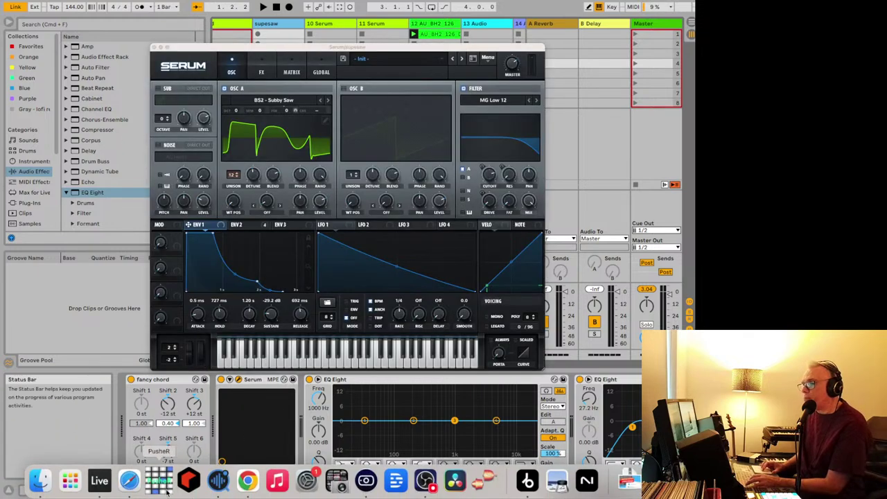
{"action": "left_click", "coordinate": [129, 482]}
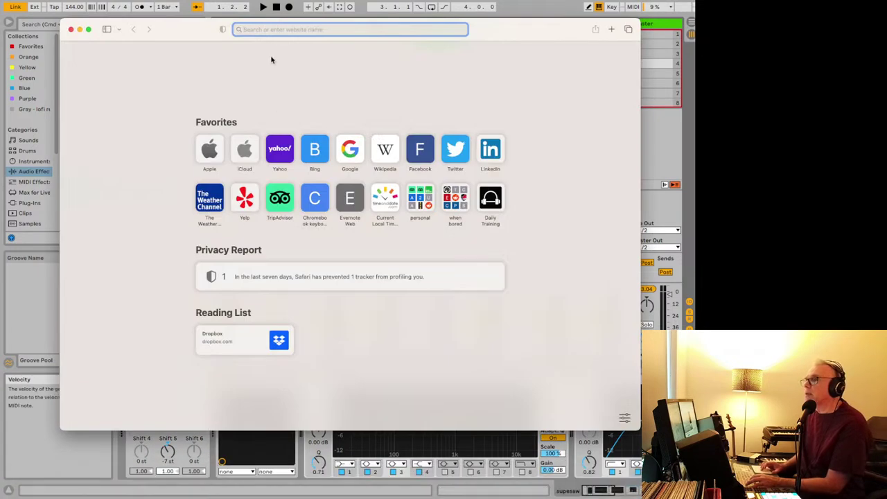
{"action": "mouse_move", "coordinate": [144, 493]}
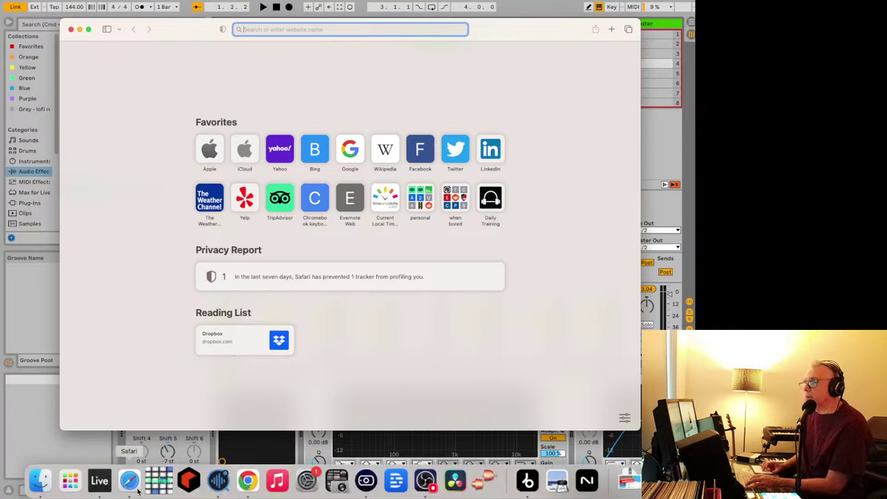
{"action": "type", "text": "hat"}
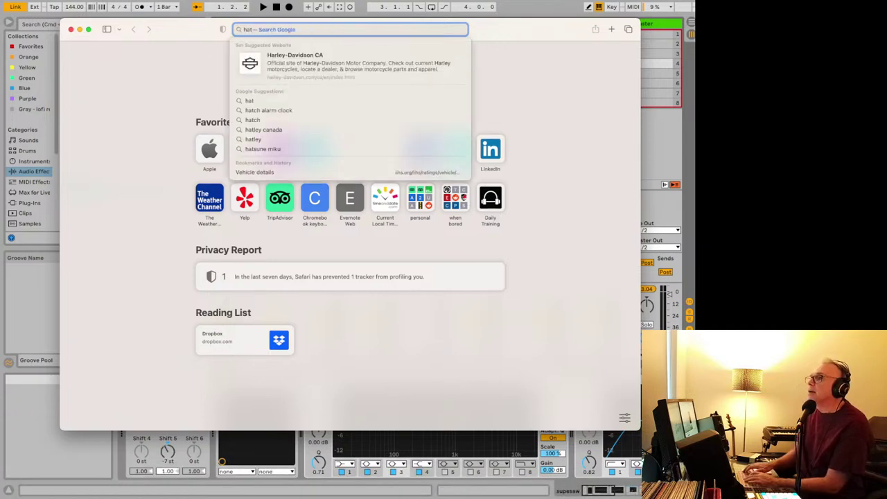
{"action": "key", "text": "Return"}
{"action": "type", "text": "hat.openai.com — ChatGPT"}
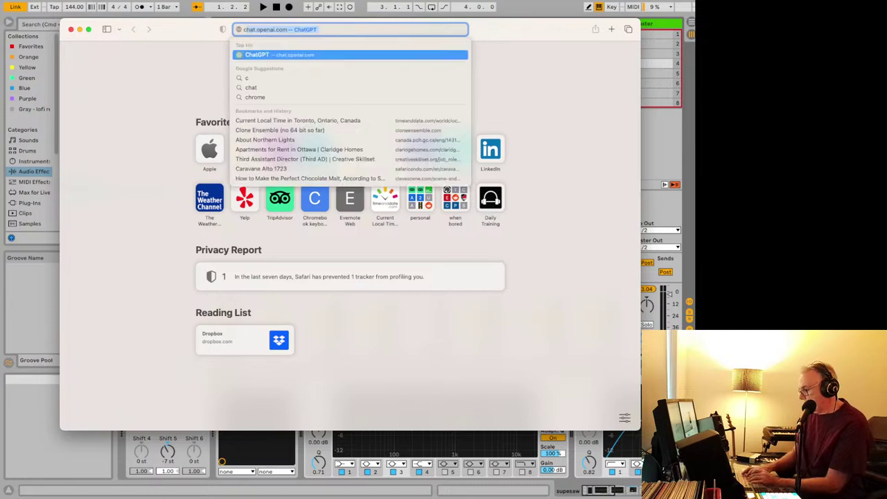
{"action": "key", "text": "Return"}
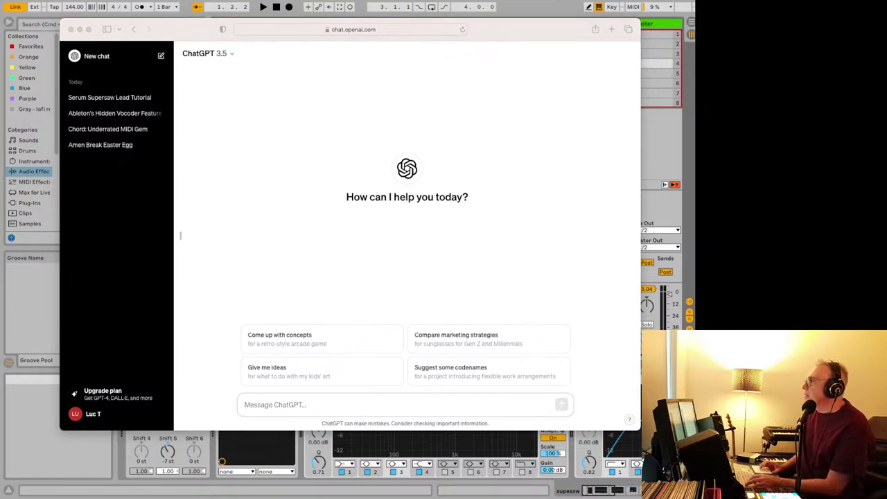
- Send ChatGPT the message "tell me a joke about Ableton like"
{"action": "left_click", "coordinate": [277, 411]}
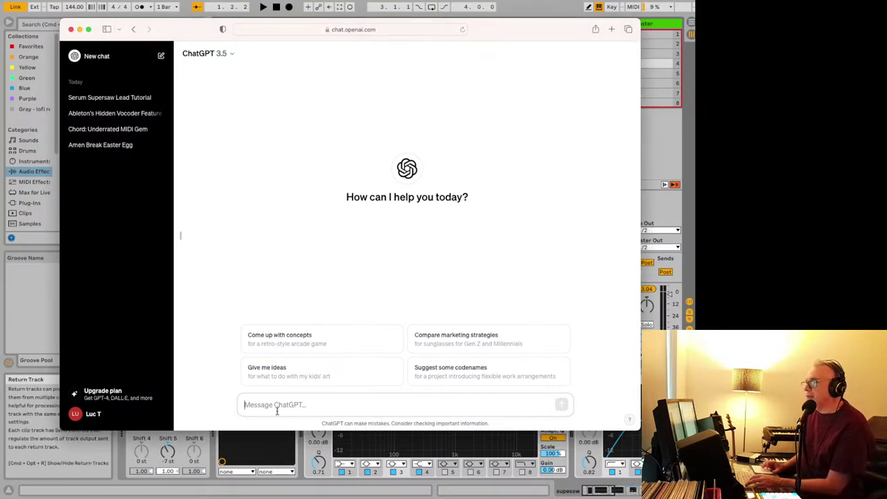
{"action": "type", "text": "tell me a "}
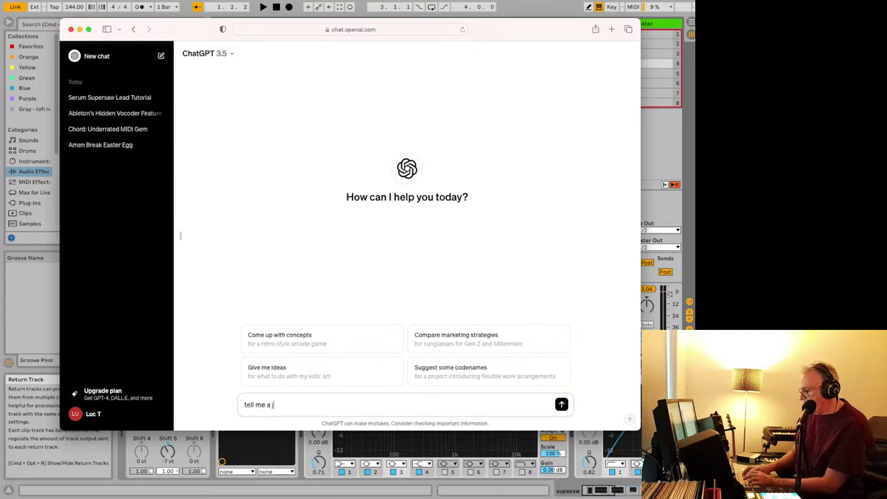
{"action": "type", "text": "joke about ableton like"}
{"action": "key", "text": "Return"}
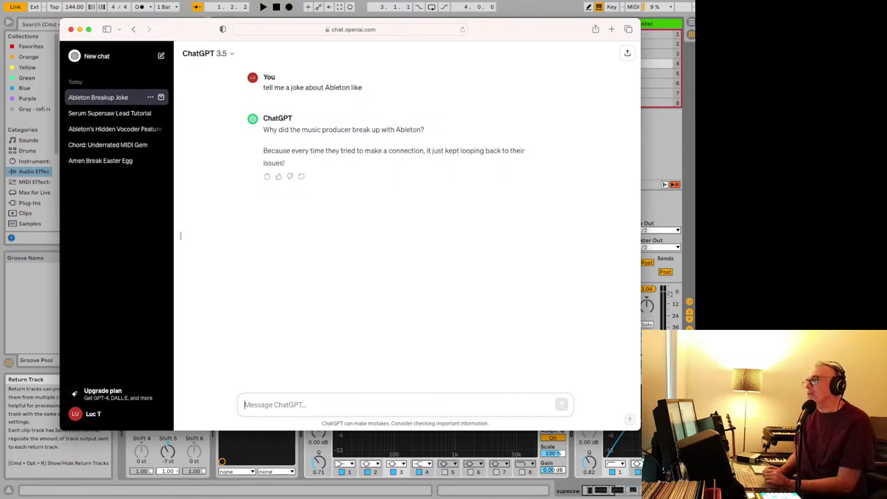
- Ask ChatGPT for further Ableton jokes by sending "another" three times, reading each reply
{"action": "type", "text": "another"}
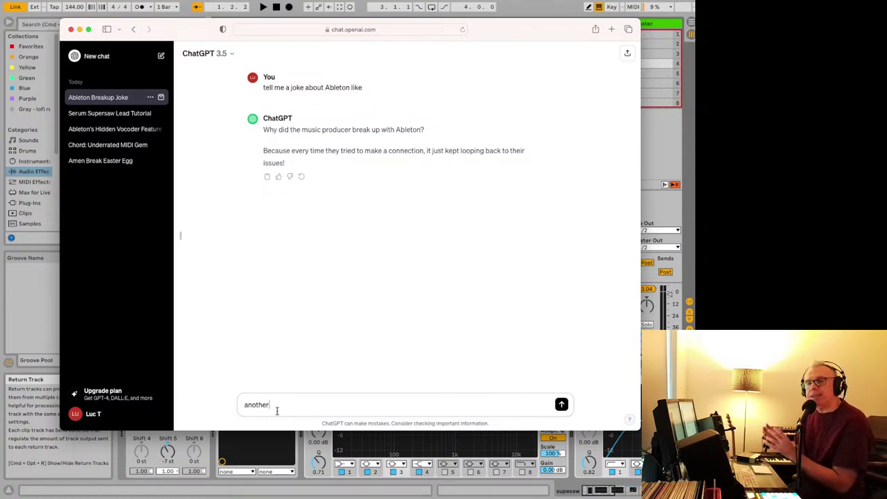
{"action": "key", "text": "Return"}
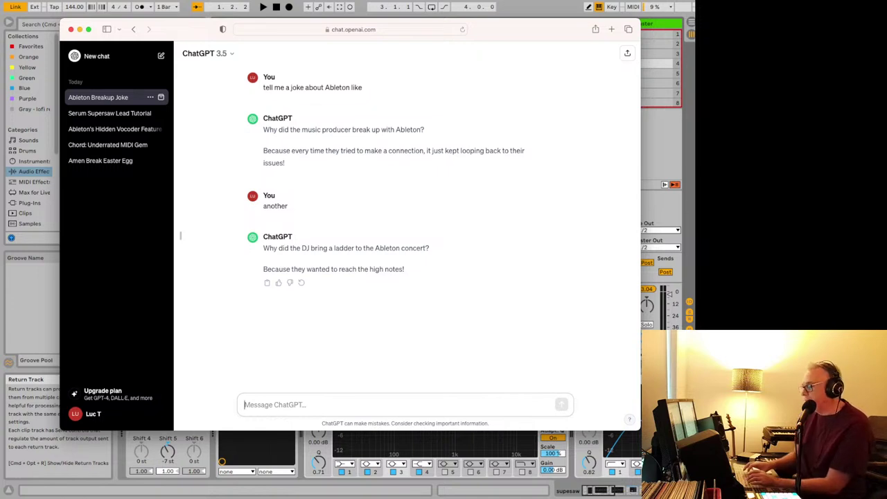
{"action": "type", "text": "another"}
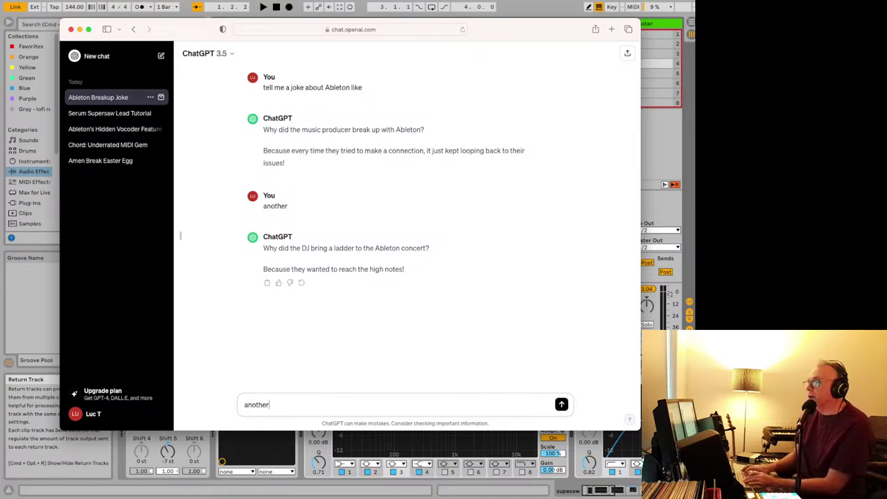
{"action": "key", "text": "Return"}
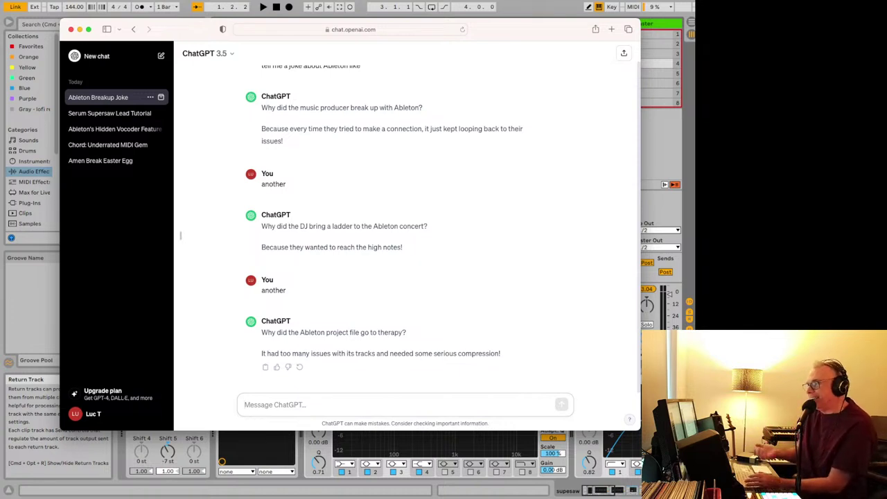
{"action": "type", "text": "ano"}
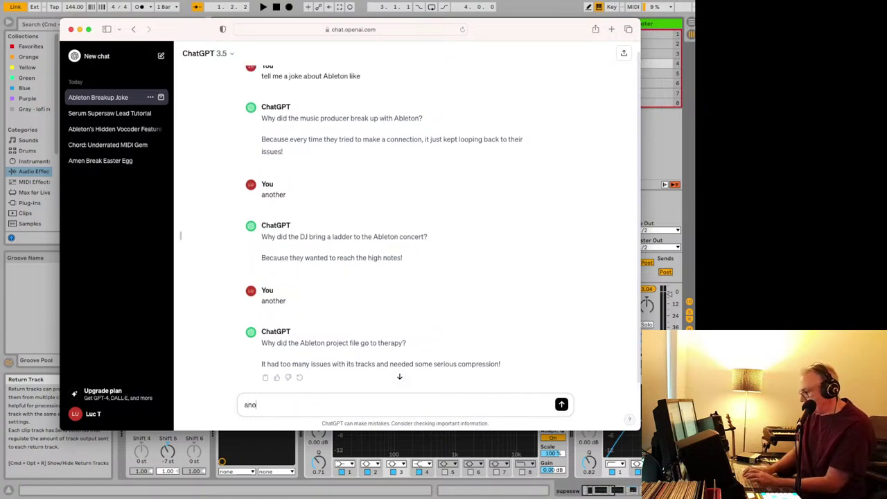
{"action": "key", "text": "Return"}
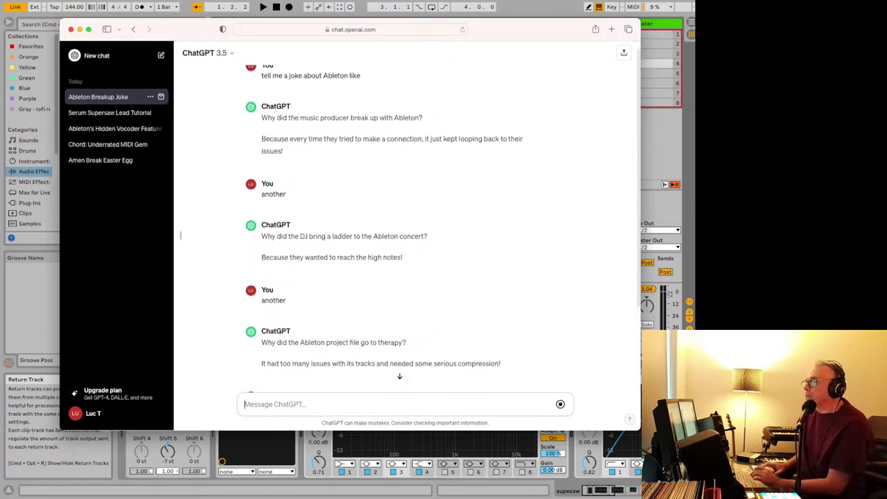
{"action": "left_click", "coordinate": [399, 377]}
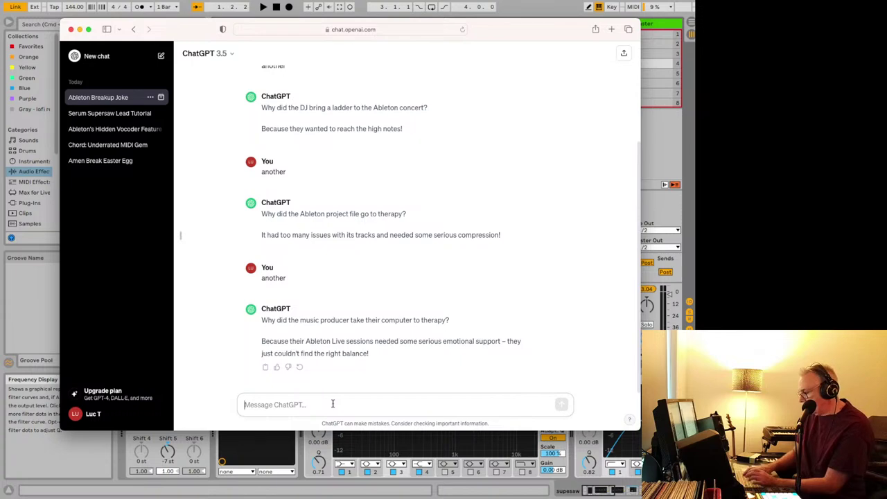
- Send ChatGPT "another" once more, followed by "5 more", and read through the jokes
{"action": "type", "text": "another"}
{"action": "key", "text": "Return"}
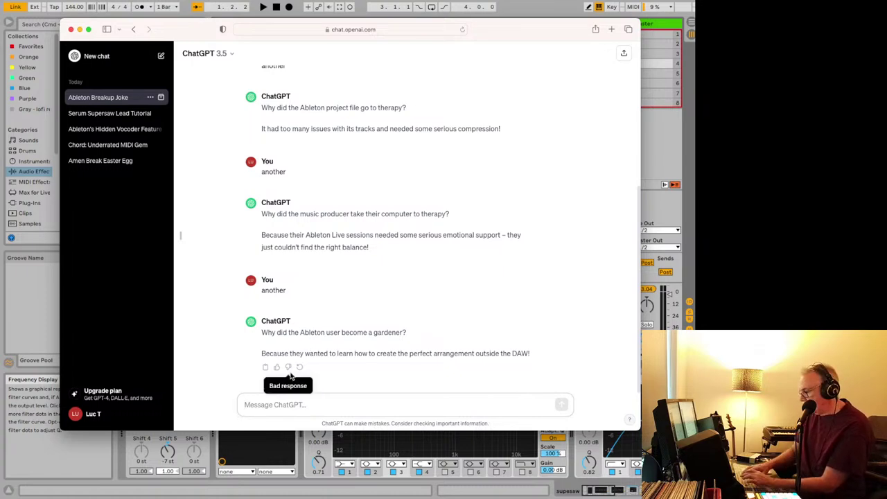
{"action": "type", "text": "5 more"}
{"action": "key", "text": "Return"}
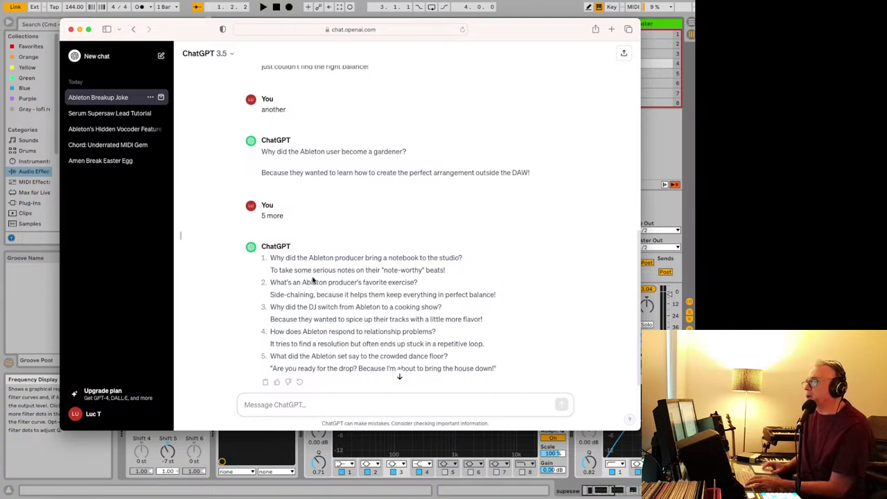
{"action": "scroll", "coordinate": [312, 275], "scroll_direction": "down", "scroll_amount": 1}
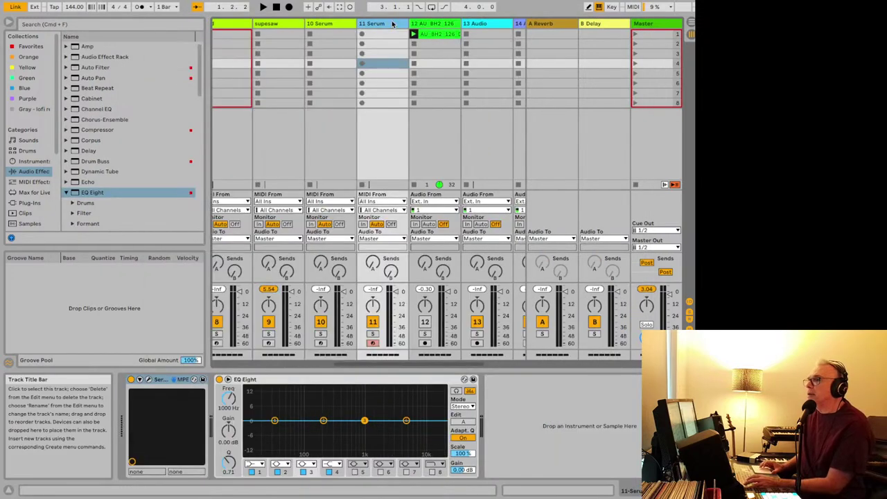
- Search Ableton Live's browser for "conga" and check the Sounds category
{"action": "left_click", "coordinate": [76, 24]}
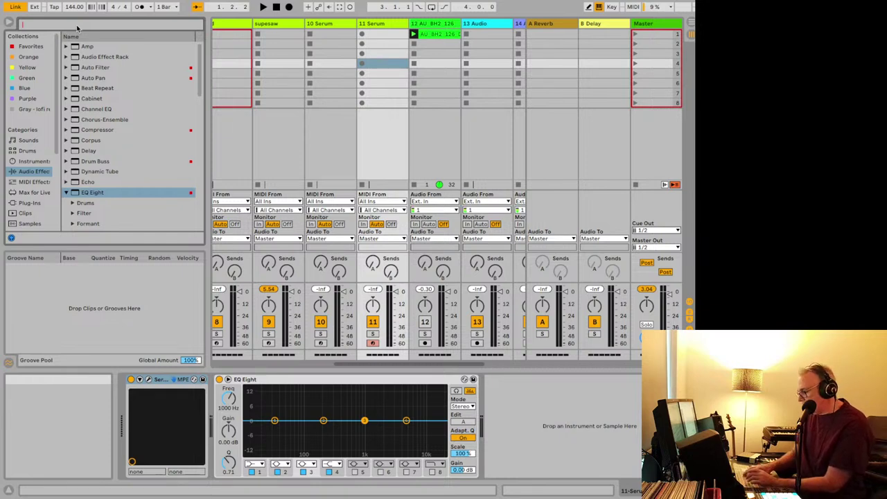
{"action": "type", "text": "conga"}
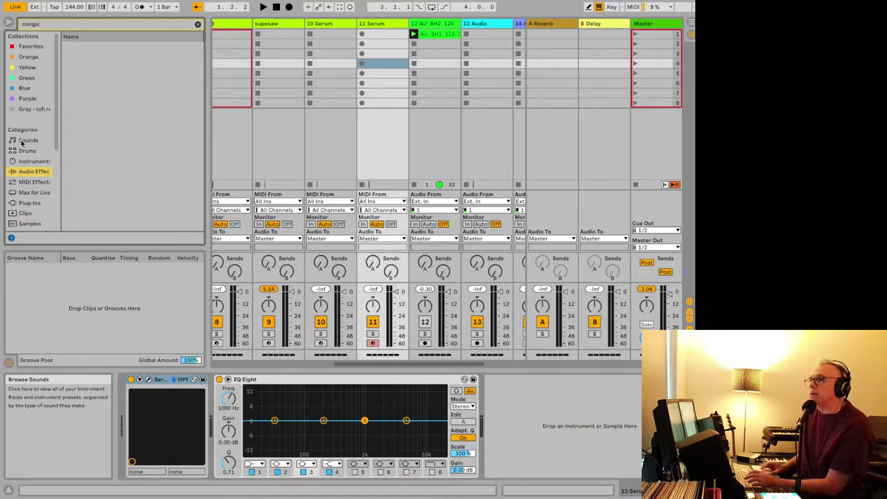
{"action": "scroll", "coordinate": [25, 167], "scroll_direction": "down", "scroll_amount": 5}
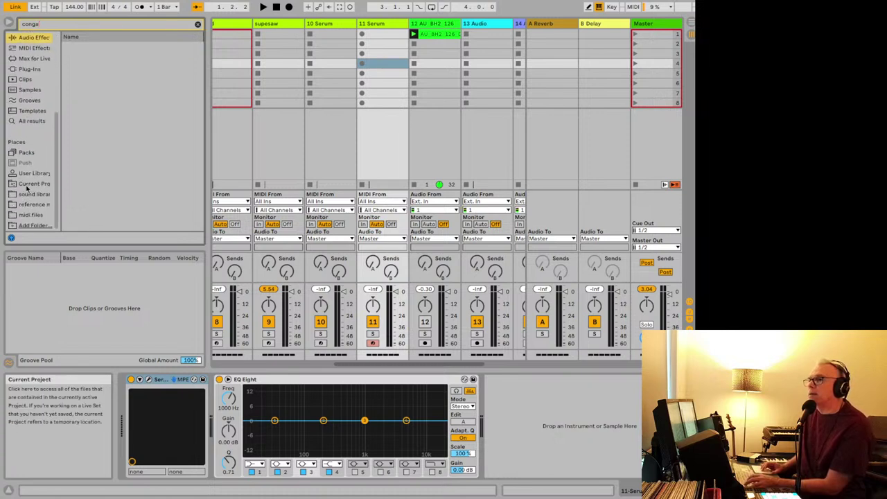
{"action": "scroll", "coordinate": [31, 131], "scroll_direction": "up", "scroll_amount": 4}
{"action": "left_click", "coordinate": [34, 85]}
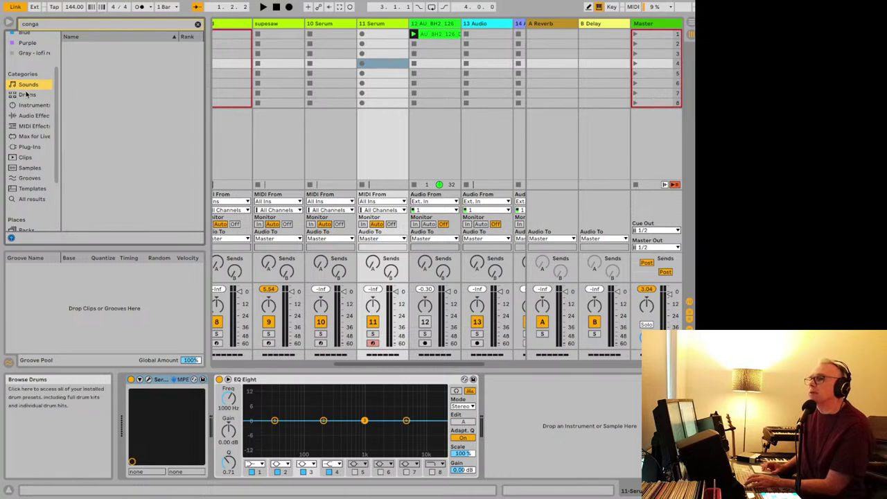
{"action": "scroll", "coordinate": [35, 111], "scroll_direction": "down", "scroll_amount": 4}
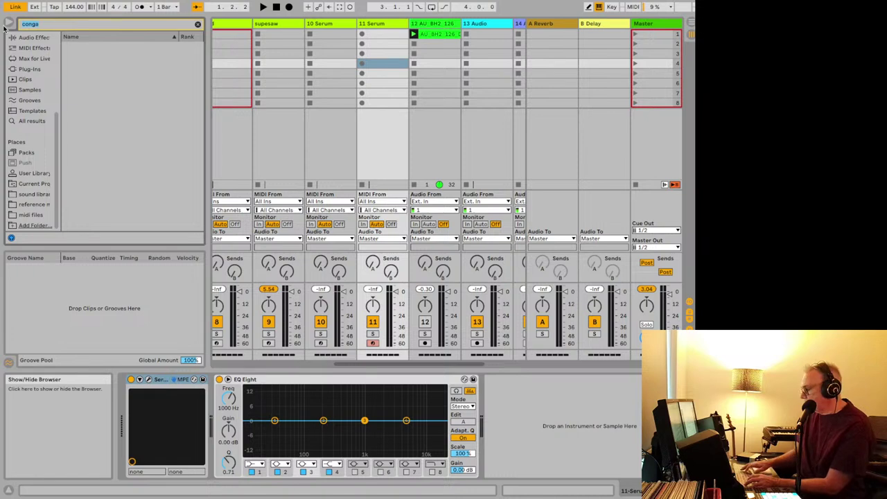
- Replace the browser search term with "per" and filter the results to the Drums category
{"action": "key", "text": "BackSpace"}
{"action": "type", "text": "pec"}
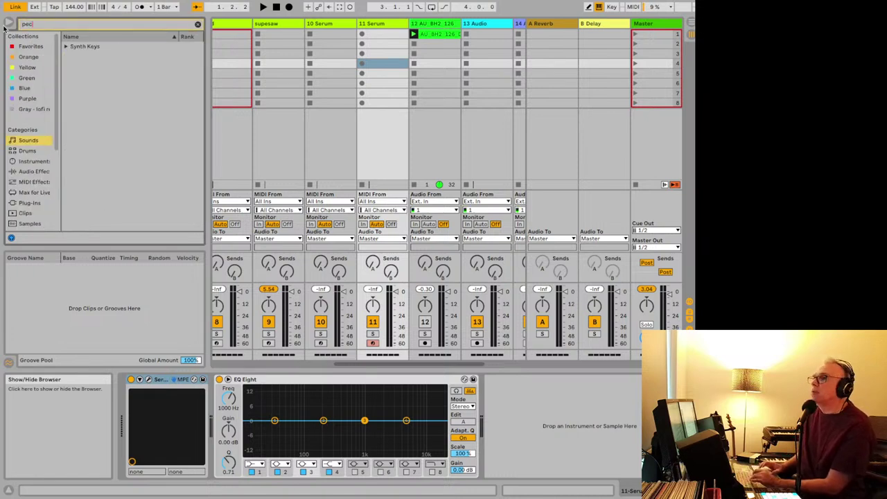
{"action": "key", "text": "BackSpace"}
{"action": "type", "text": "r"}
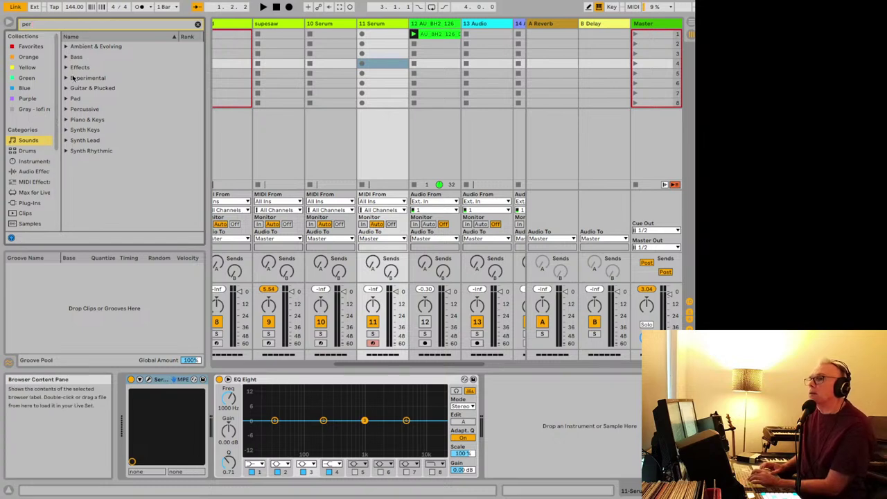
{"action": "left_click", "coordinate": [28, 152]}
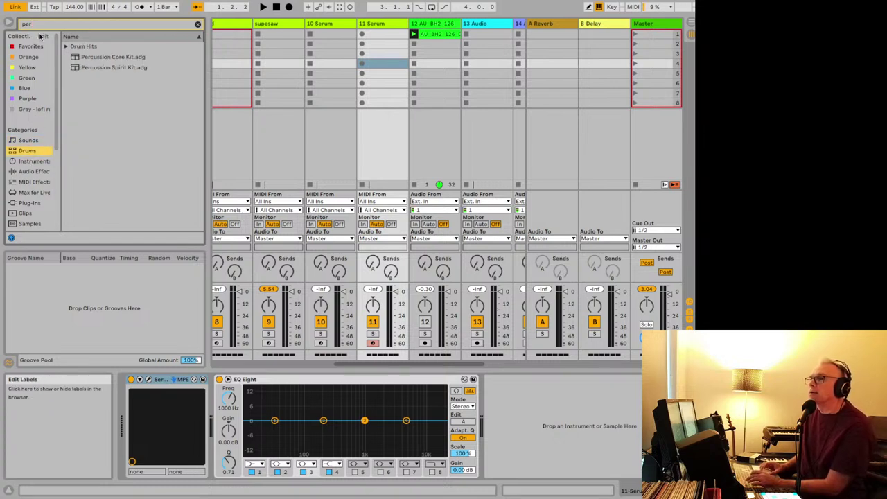
- Search the Drums category for "conga" and load Conga A.adg onto the snare track
{"action": "left_click_drag", "start_coordinate": [44, 25], "coordinate": [1, 28]}
{"action": "type", "text": "conga"}
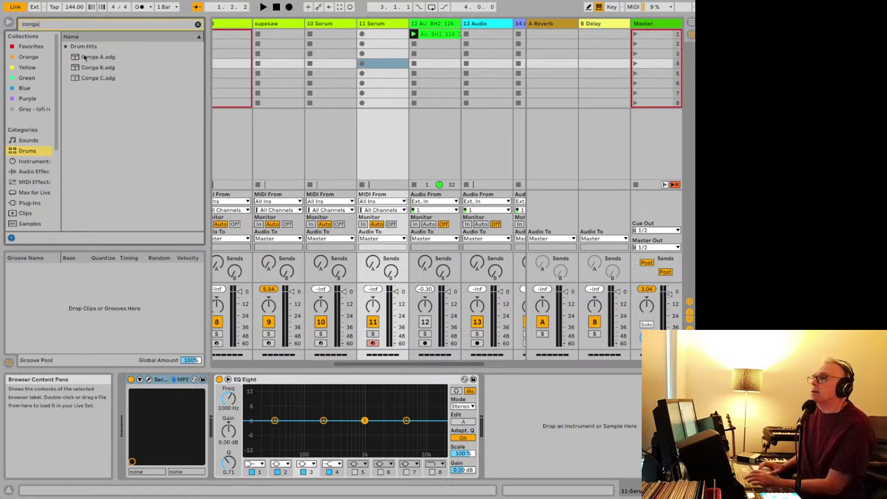
{"action": "left_click", "coordinate": [84, 58]}
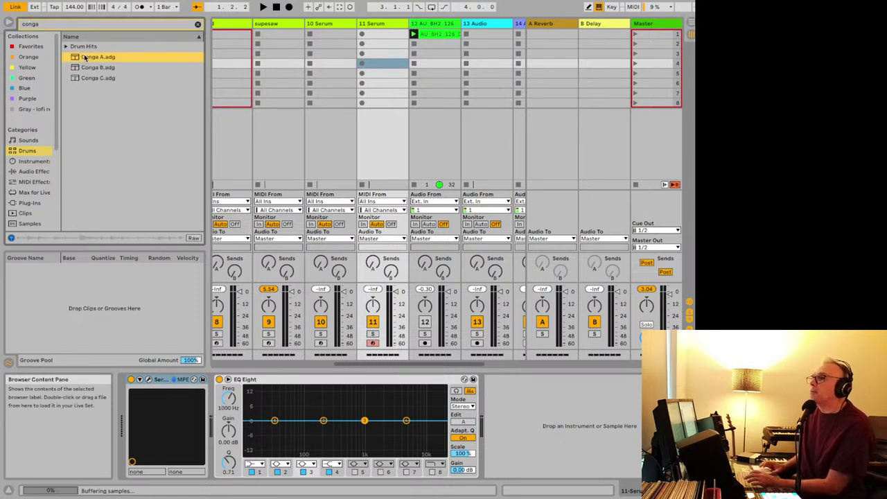
{"action": "scroll", "coordinate": [230, 53], "scroll_direction": "left", "scroll_amount": 10}
{"action": "left_click_drag", "start_coordinate": [111, 57], "coordinate": [334, 62]}
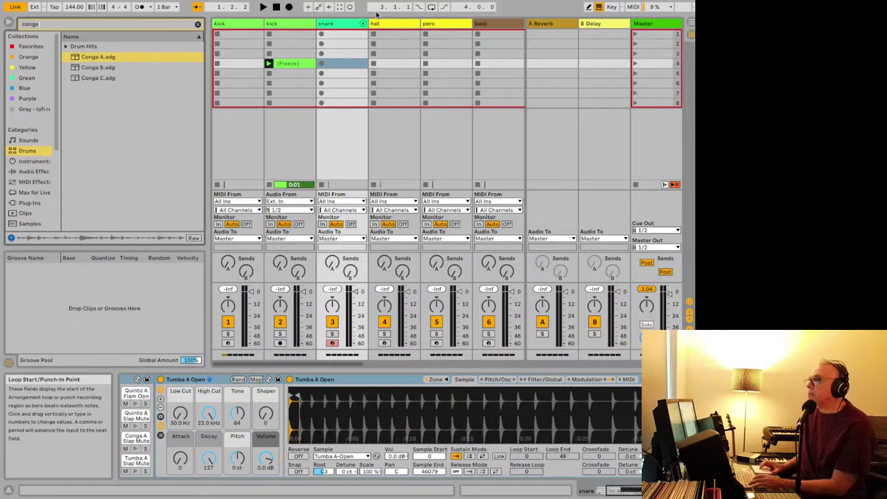
- Search the browser's plug-ins for "big" and load SONiVOX BigBangStereo 2 onto the hat track
{"action": "key", "text": "Right"}
{"action": "key", "text": "super+f"}
{"action": "type", "text": "big"}
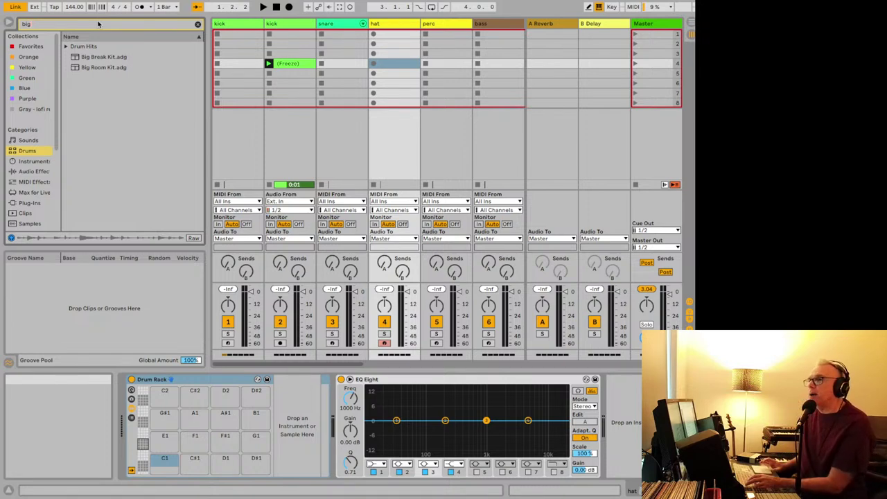
{"action": "left_click", "coordinate": [29, 203]}
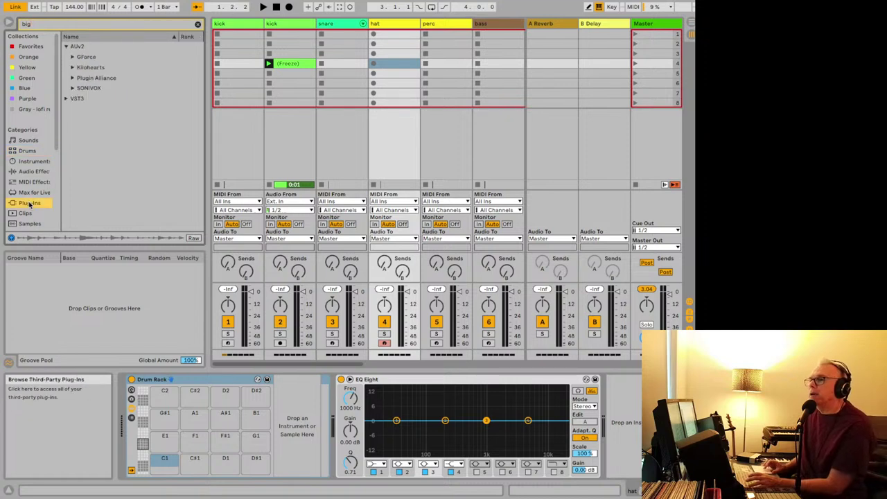
{"action": "left_click", "coordinate": [72, 88]}
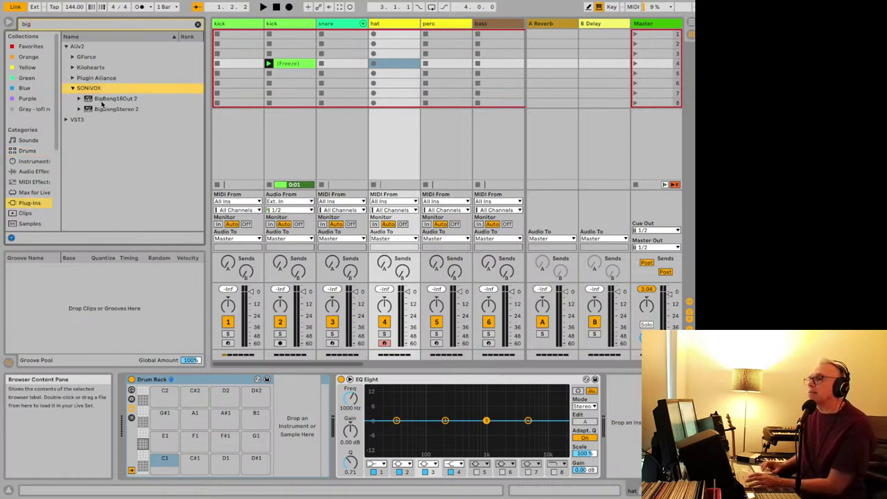
{"action": "left_click_drag", "start_coordinate": [105, 109], "coordinate": [397, 54]}
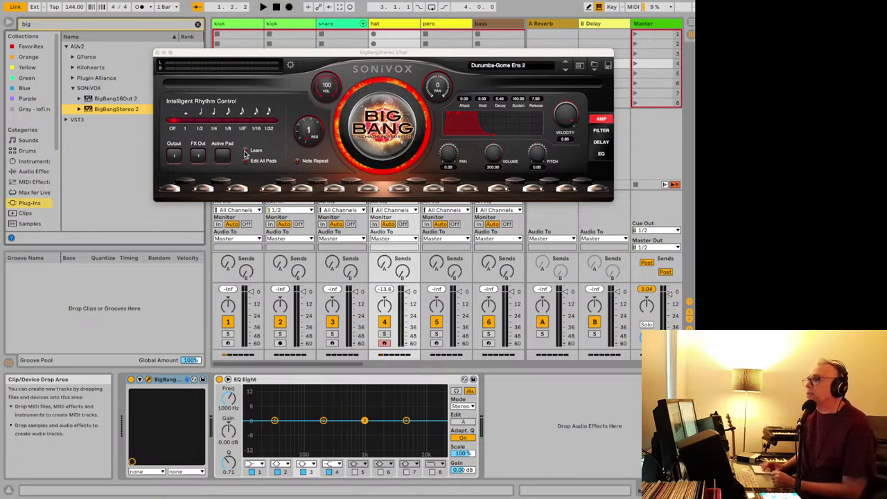
- Try BigBangStereo's Intelligent Rhythm Control at 1/4, 1/8 and 1/16, leaving it at 1/16, and toggle the plug-in window's visibility
{"action": "left_click", "coordinate": [297, 162]}
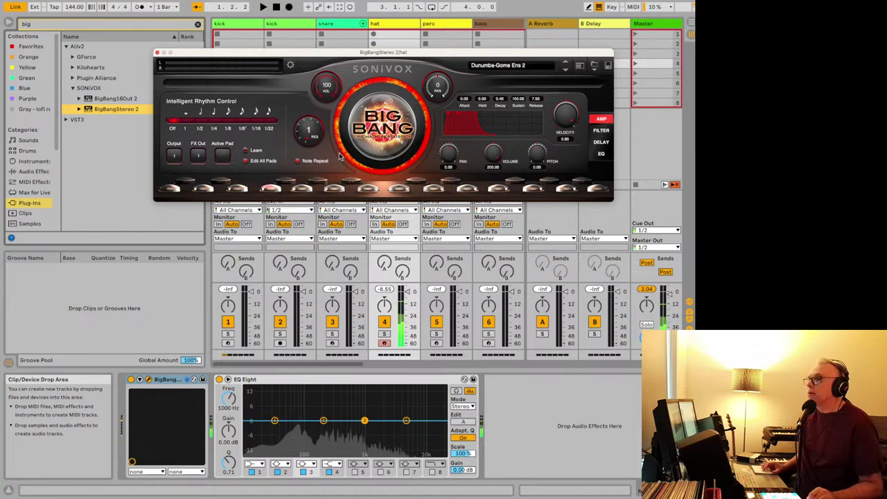
{"action": "left_click", "coordinate": [211, 123]}
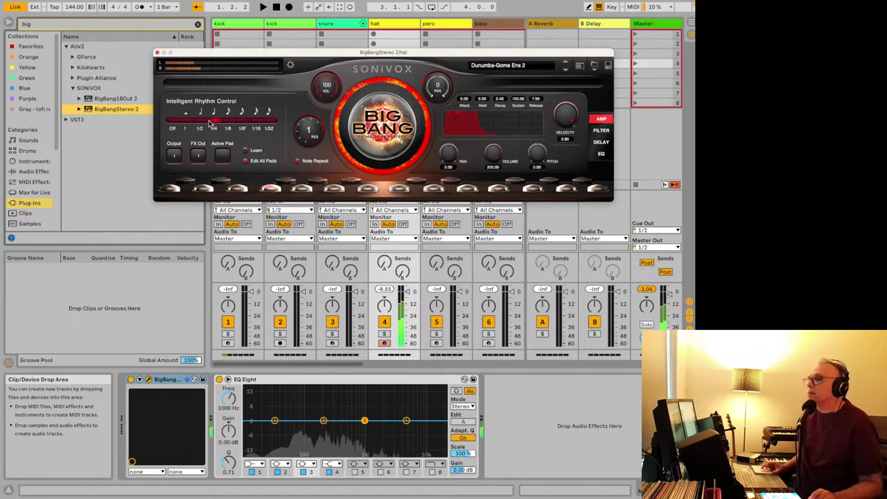
{"action": "left_click", "coordinate": [228, 124]}
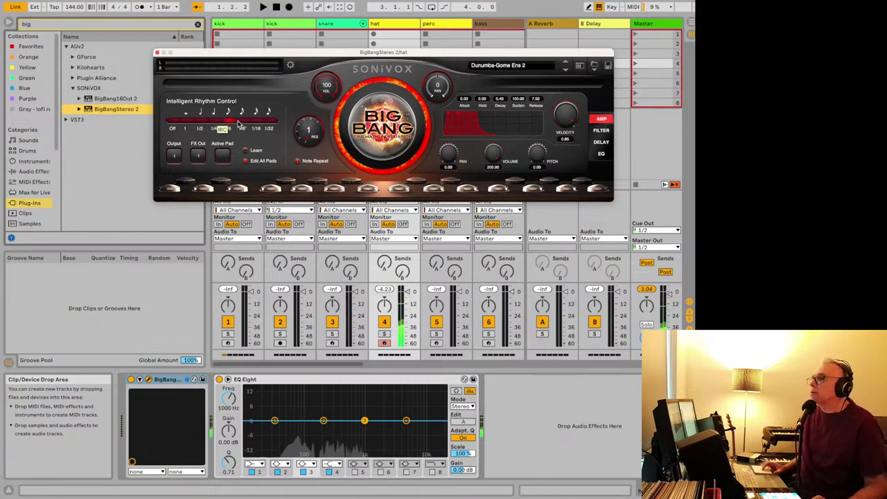
{"action": "left_click", "coordinate": [256, 122]}
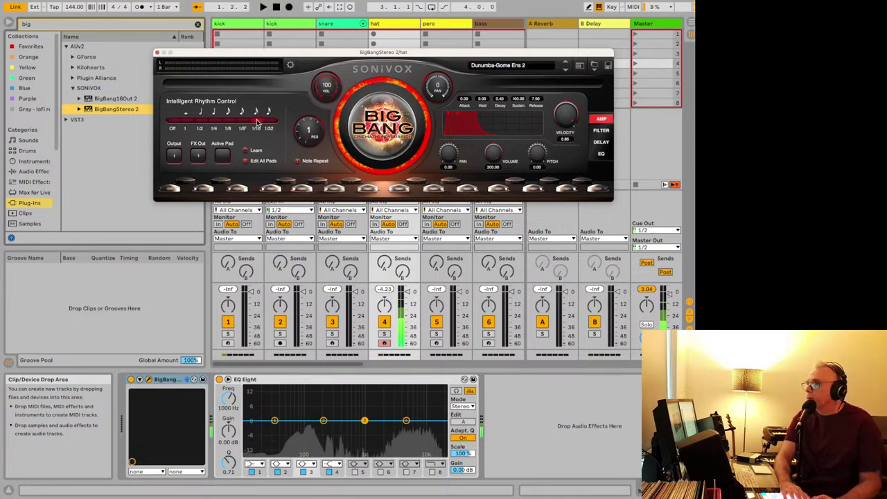
{"action": "left_click_drag", "start_coordinate": [253, 122], "coordinate": [229, 124]}
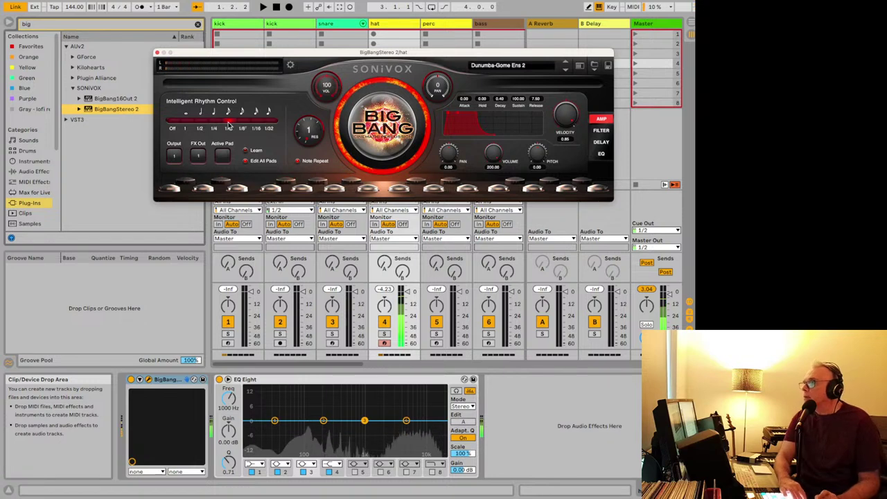
{"action": "left_click", "coordinate": [254, 127]}
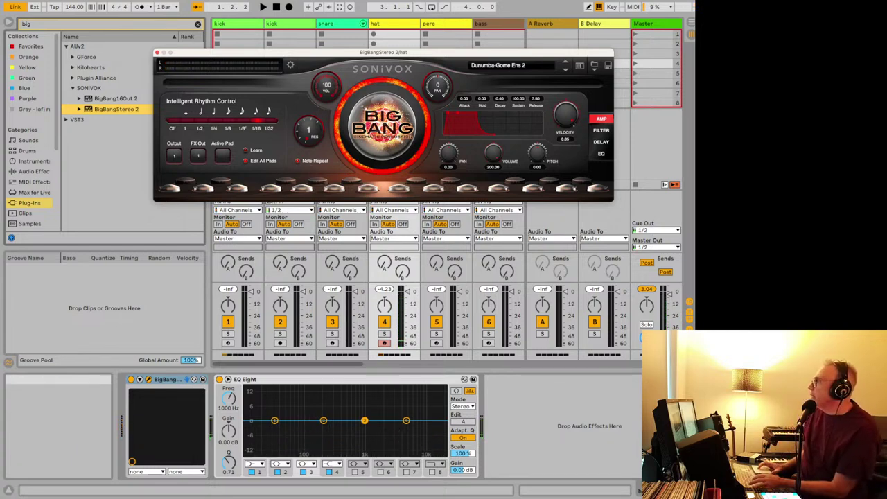
{"action": "key", "text": "super+alt+p"}
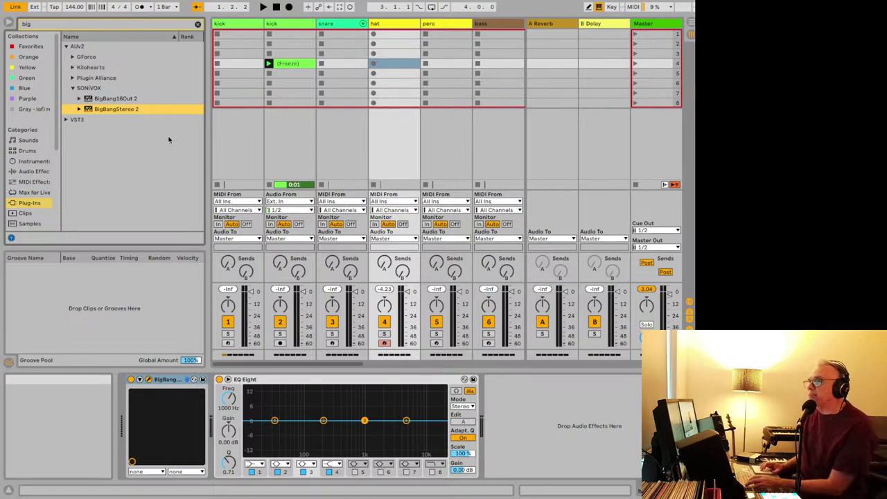
{"action": "key", "text": "super+alt+p"}
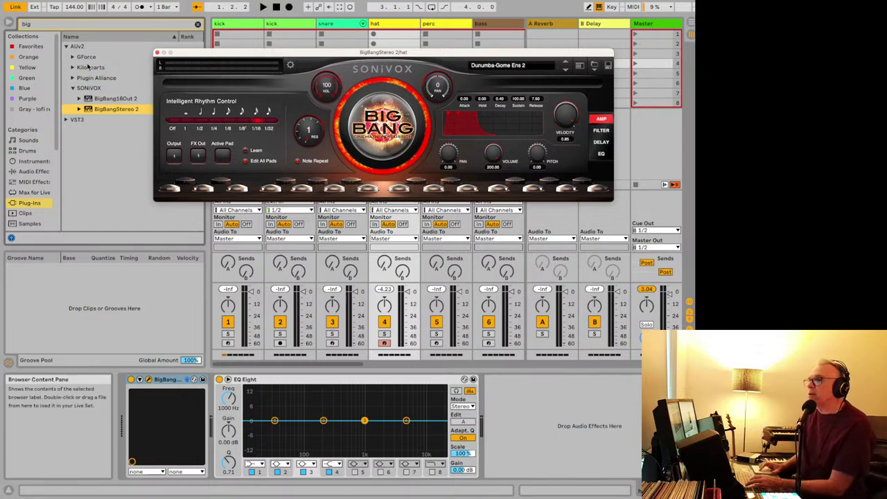
- Find the Arpeggiator preset "movie drums like big bang.adv" among the MIDI effects and add it to the hat track
{"action": "left_click", "coordinate": [37, 25]}
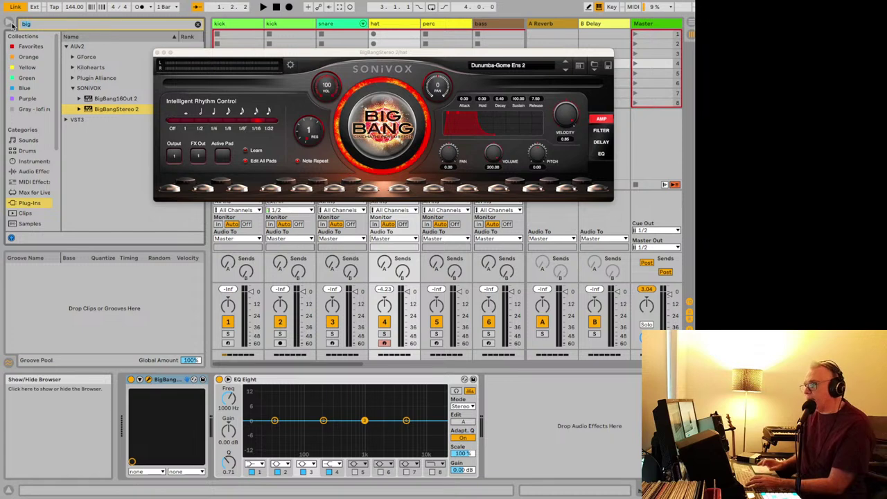
{"action": "left_click", "coordinate": [21, 182]}
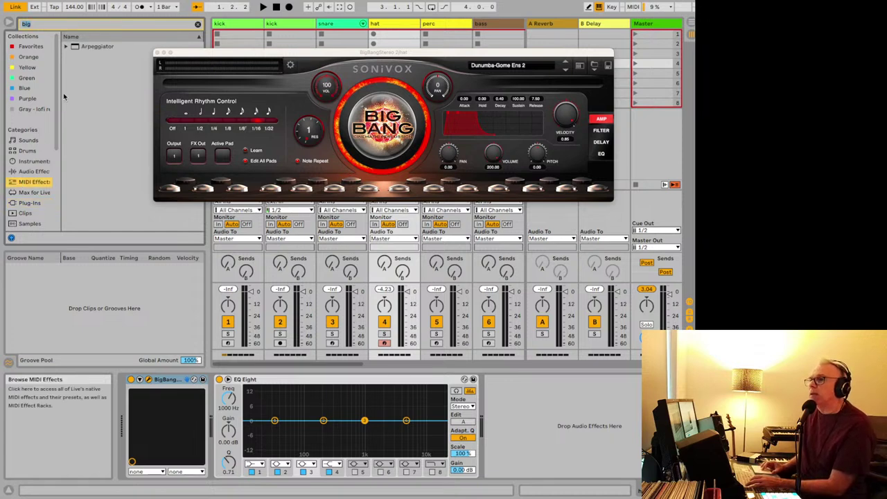
{"action": "left_click", "coordinate": [66, 46]}
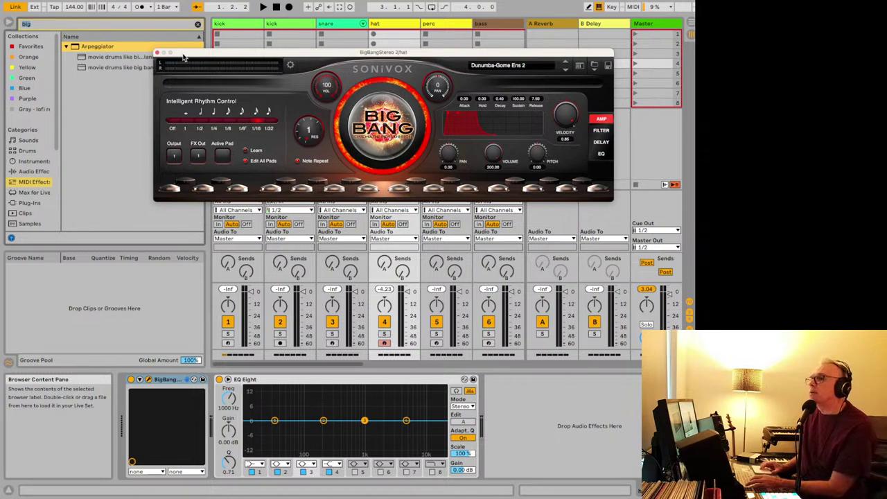
{"action": "left_click_drag", "start_coordinate": [175, 55], "coordinate": [234, 57]}
{"action": "left_click", "coordinate": [132, 68]}
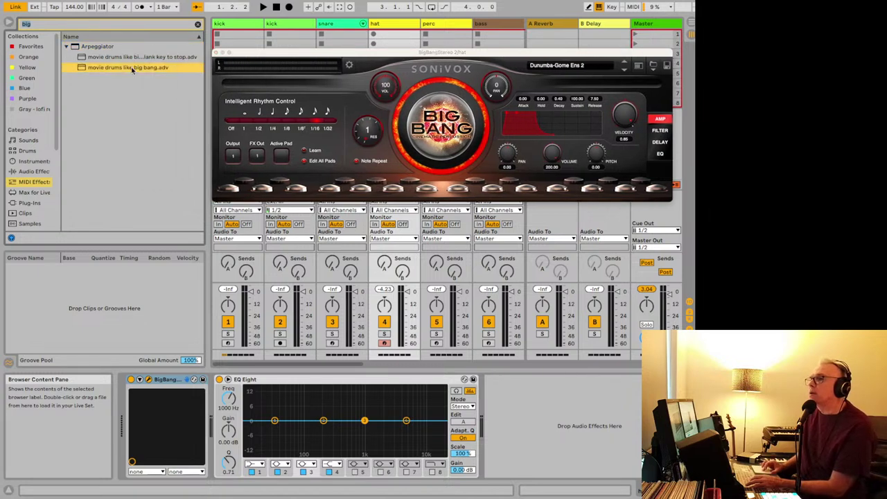
{"action": "left_click_drag", "start_coordinate": [379, 26], "coordinate": [129, 399]}
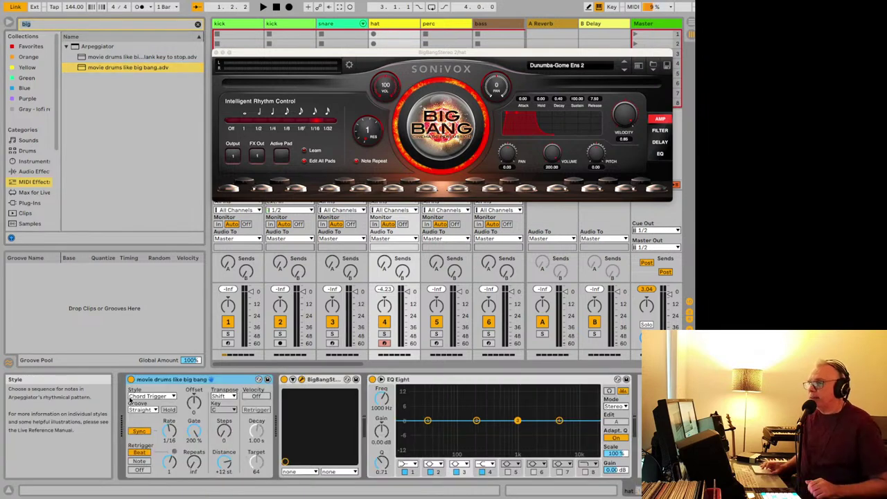
- Arm the snare track, switch arming back to the hat track and delete its "movie drums like big bang" arpeggiator
{"action": "left_click", "coordinate": [331, 343]}
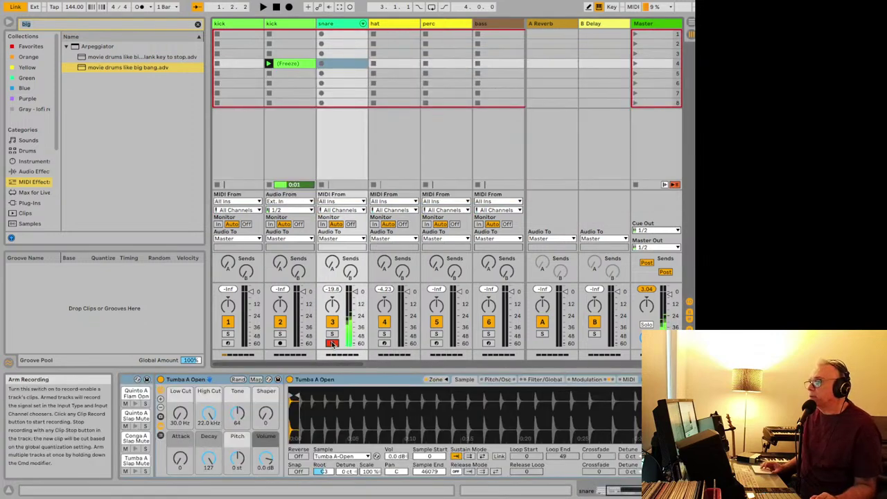
{"action": "left_click", "coordinate": [384, 343]}
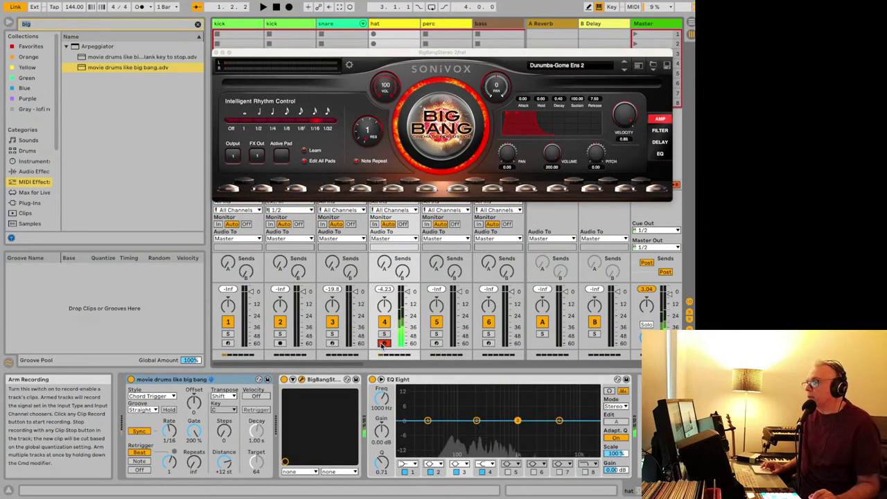
{"action": "key", "text": "Delete"}
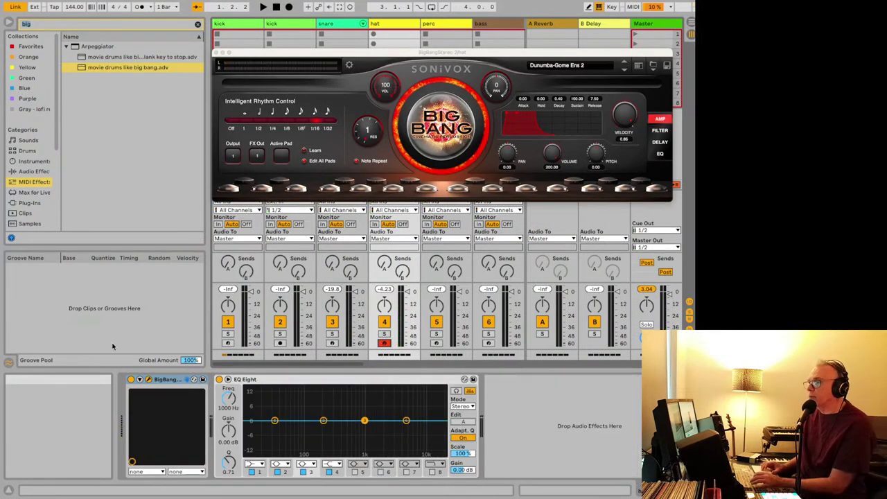
- Insert the "movie drums like big bang.adv" arpeggiator before the Conga A rack on the snare track and bypass it
{"action": "left_click", "coordinate": [337, 31]}
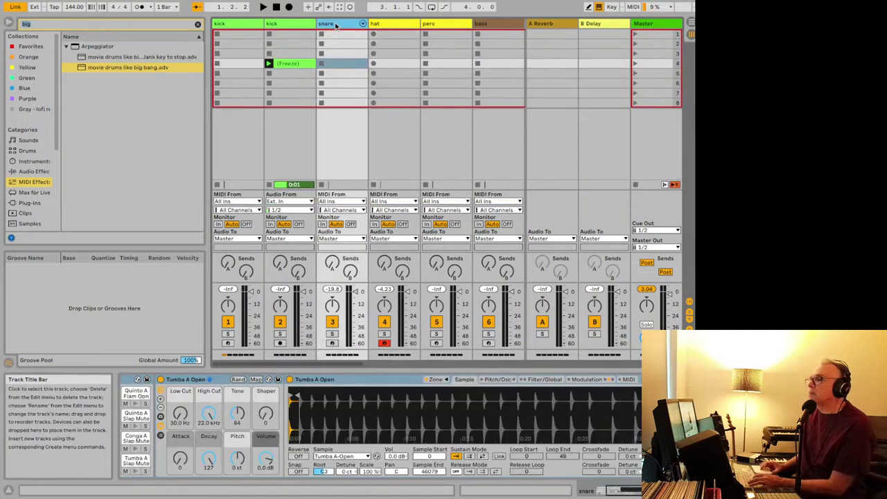
{"action": "left_click", "coordinate": [130, 380]}
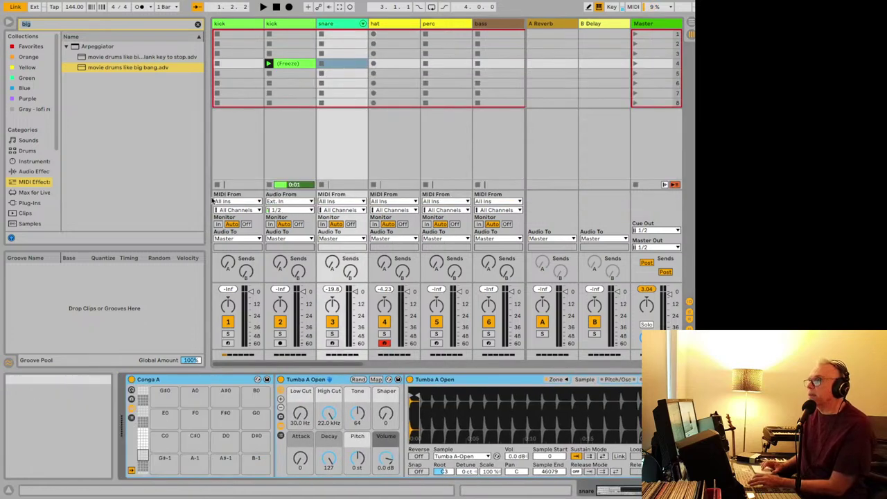
{"action": "mouse_move", "coordinate": [104, 67]}
{"action": "left_mouse_down"}
{"action": "mouse_move", "coordinate": [107, 445]}
{"action": "mouse_move", "coordinate": [118, 458]}
{"action": "mouse_move", "coordinate": [127, 452]}
{"action": "left_mouse_up"}
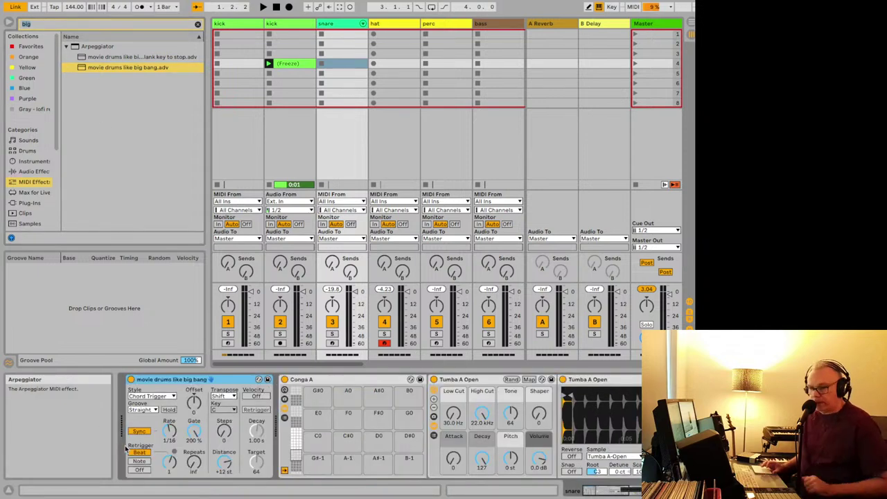
{"action": "left_click", "coordinate": [131, 380]}
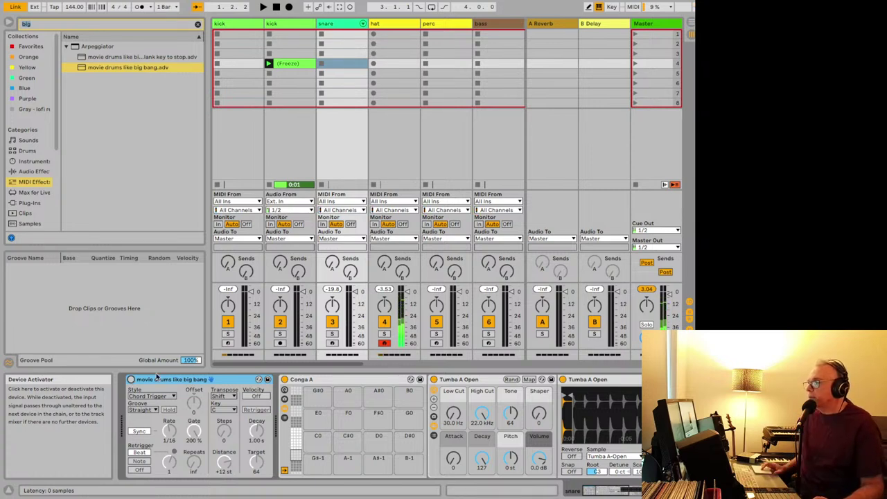
- Arm the snare track to play the Conga A pads in the C1–D#2 range, and re-enable the arpeggiator
{"action": "left_click", "coordinate": [333, 344]}
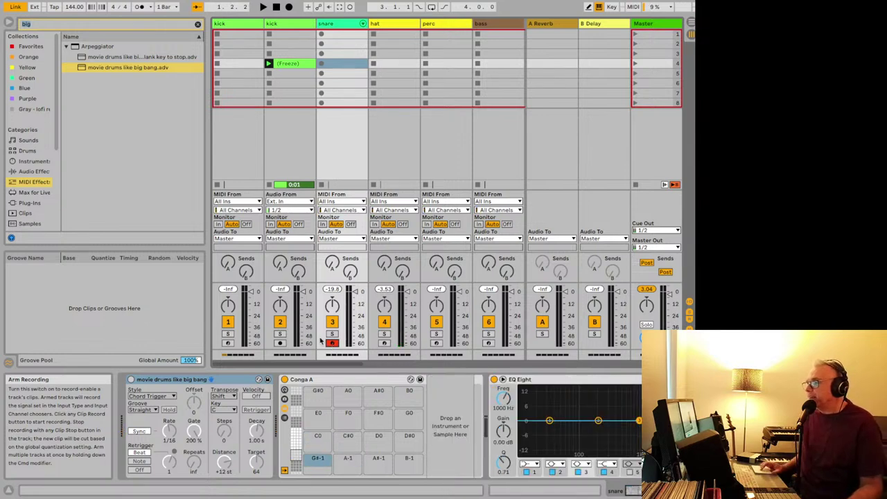
{"action": "left_click_drag", "start_coordinate": [297, 461], "coordinate": [297, 438]}
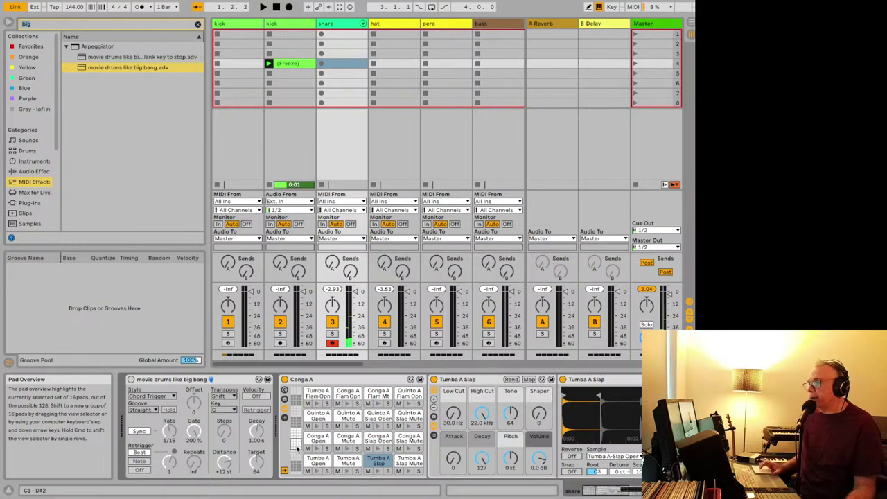
{"action": "left_click", "coordinate": [130, 380]}
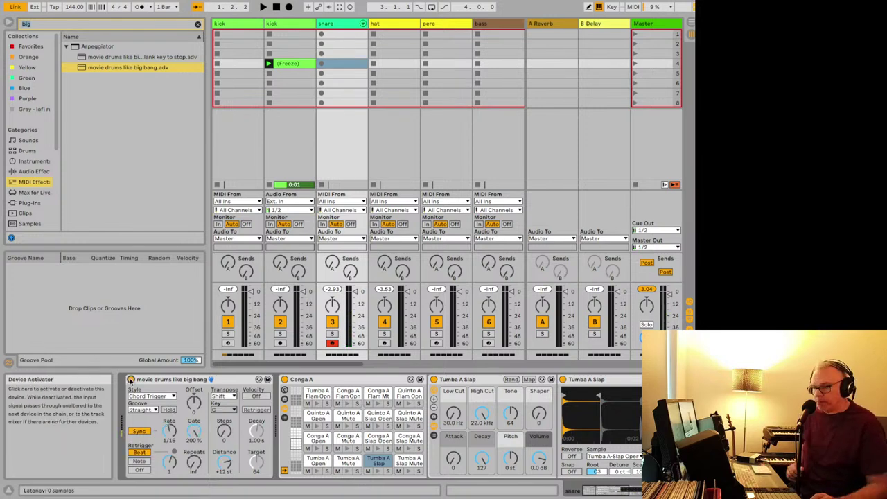